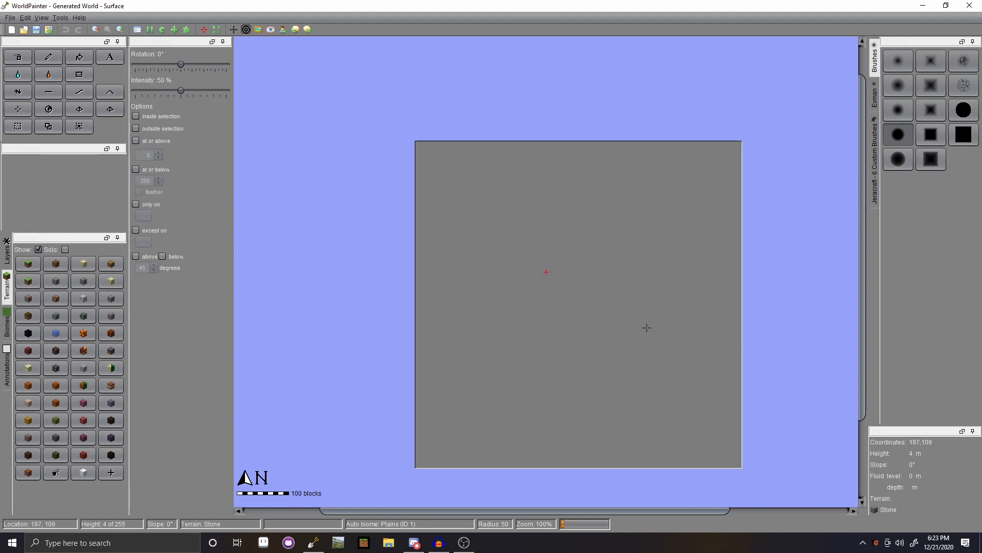
# - Pan and zoom around the existing grey world to look it over
pyautogui.moveTo(647, 327); pyautogui.dragTo(581, 321, button='middle')
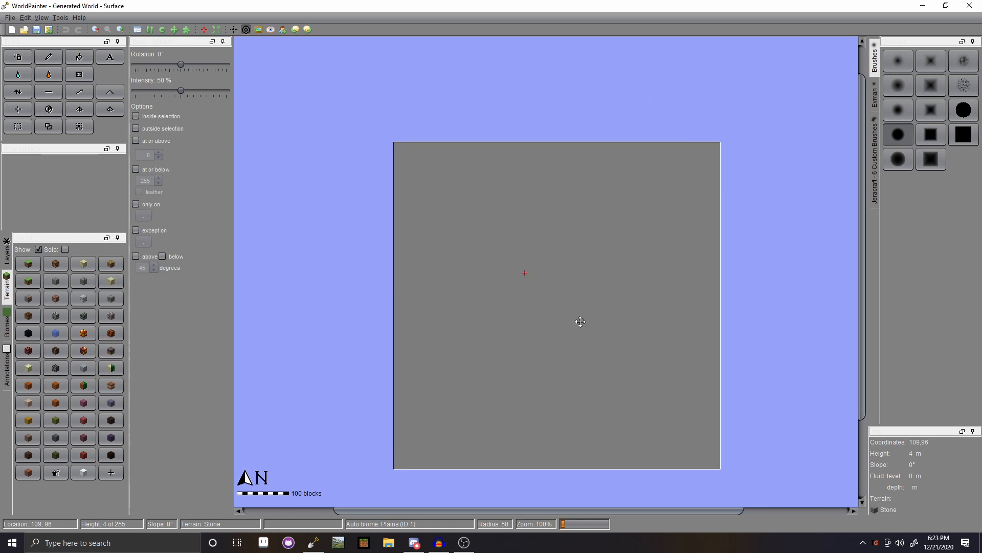
pyautogui.scroll(-2, 563, 316)
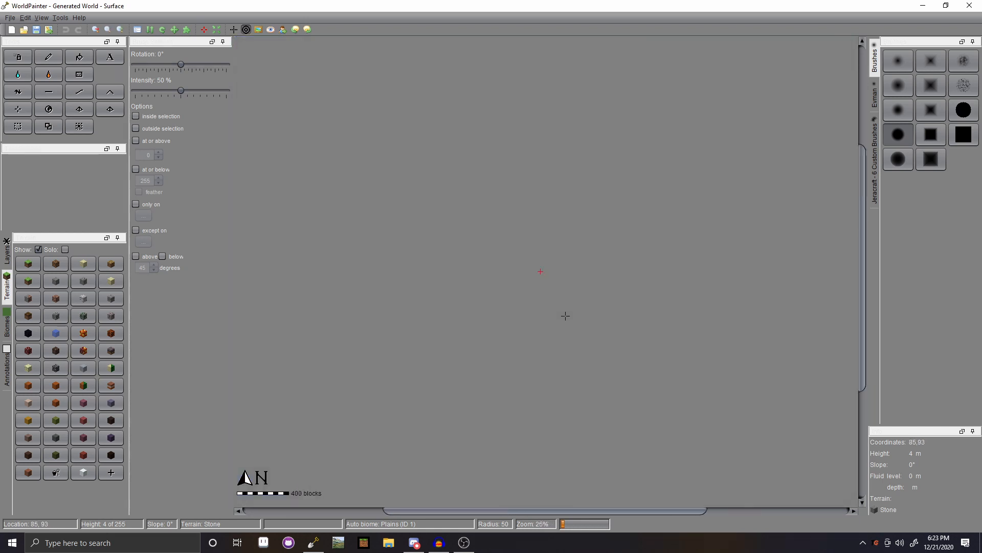
pyautogui.scroll(-1, 565, 316)
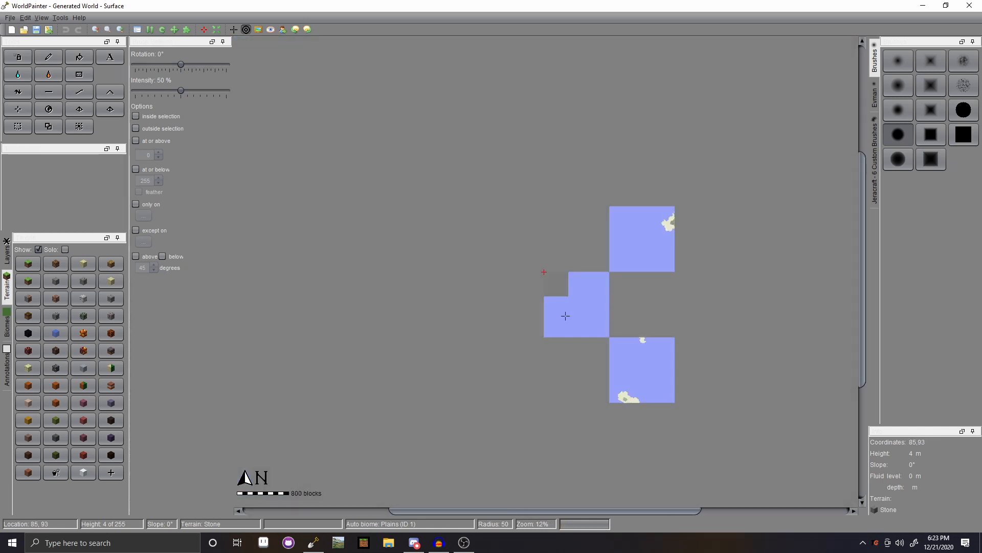
pyautogui.scroll(5, 565, 316)
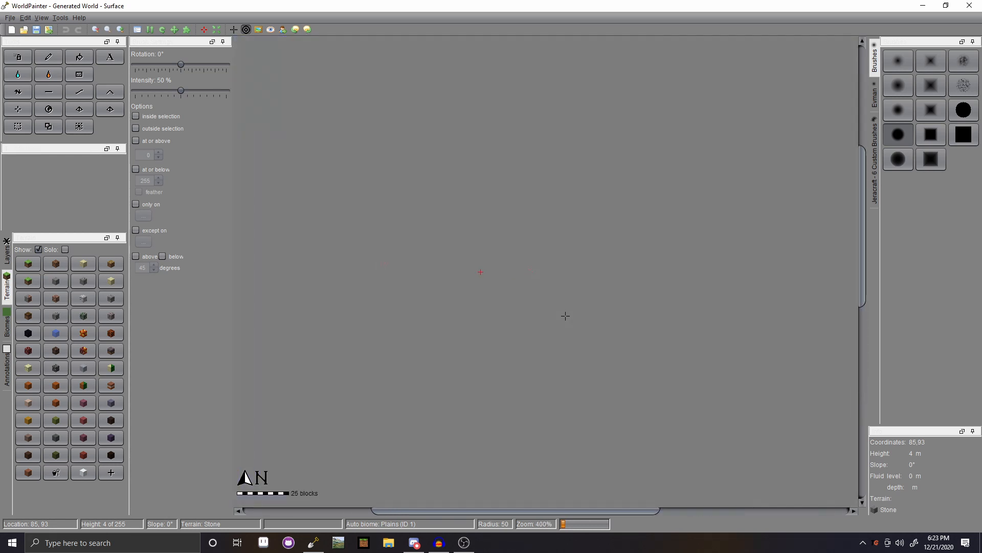
pyautogui.scroll(-4, 565, 315)
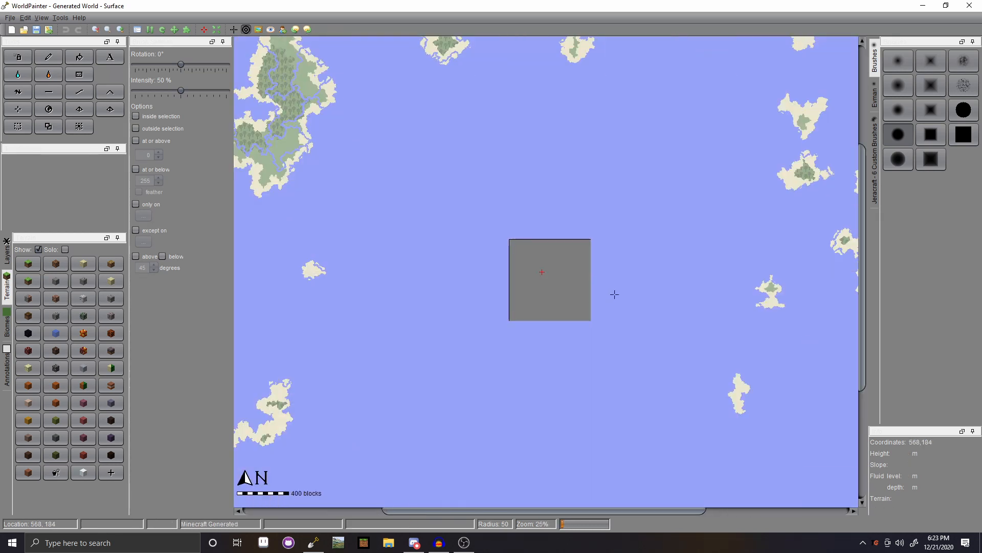
pyautogui.scroll(1, 598, 291)
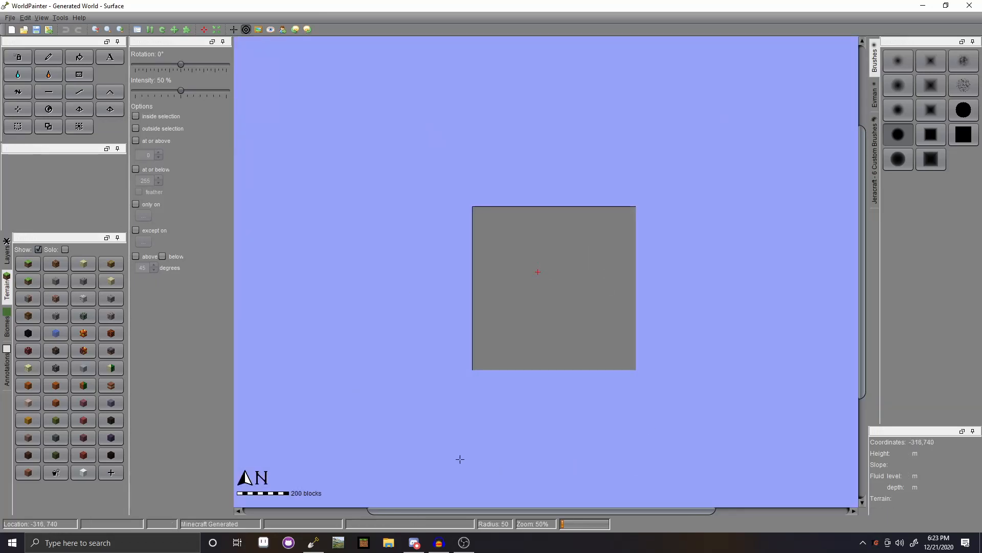
# - Create a new 640×640 flat stone world at level 4 and recenter it in the view
pyautogui.click(10, 18)
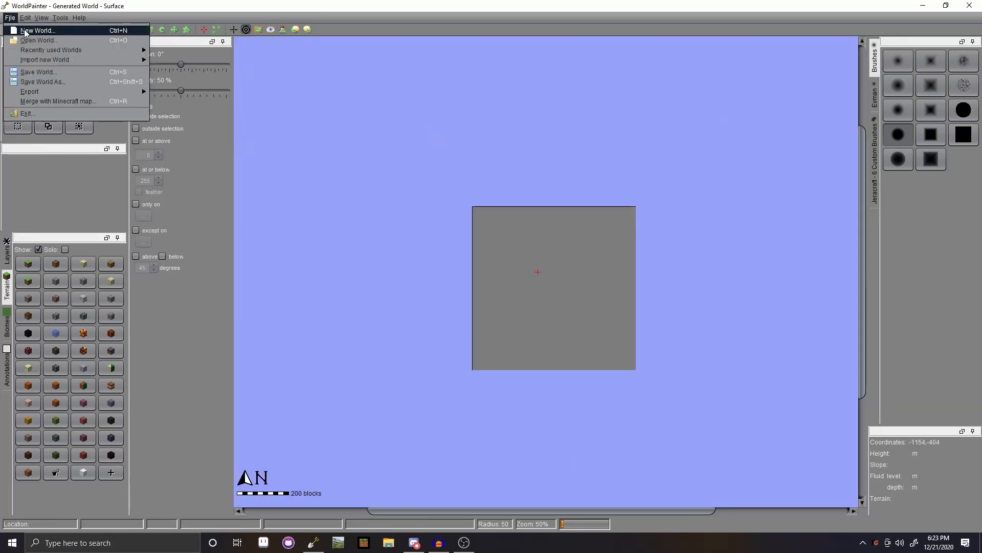
pyautogui.moveTo(29, 19)
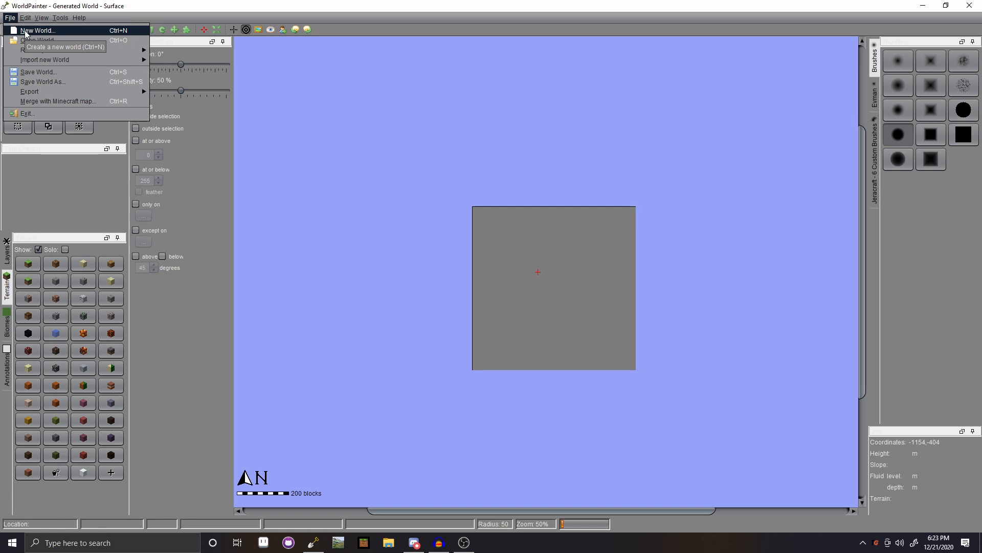
pyautogui.click(26, 32)
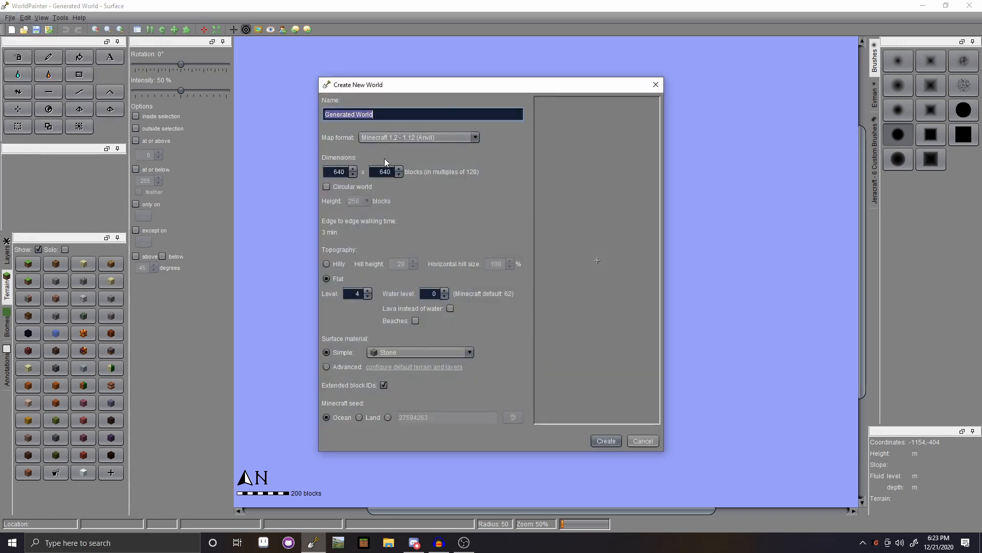
pyautogui.click(606, 440)
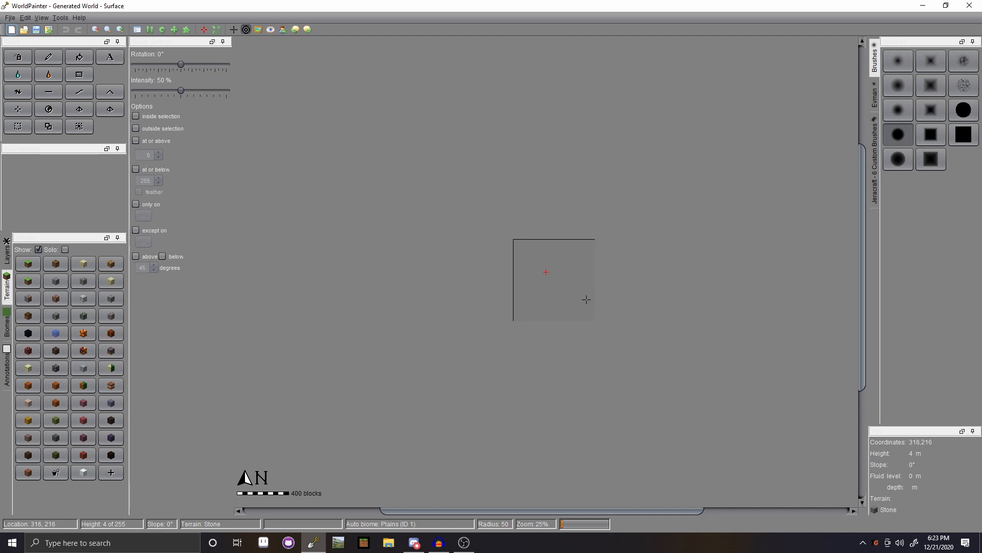
pyautogui.scroll(-1, 613, 309)
pyautogui.scroll(1, 612, 309)
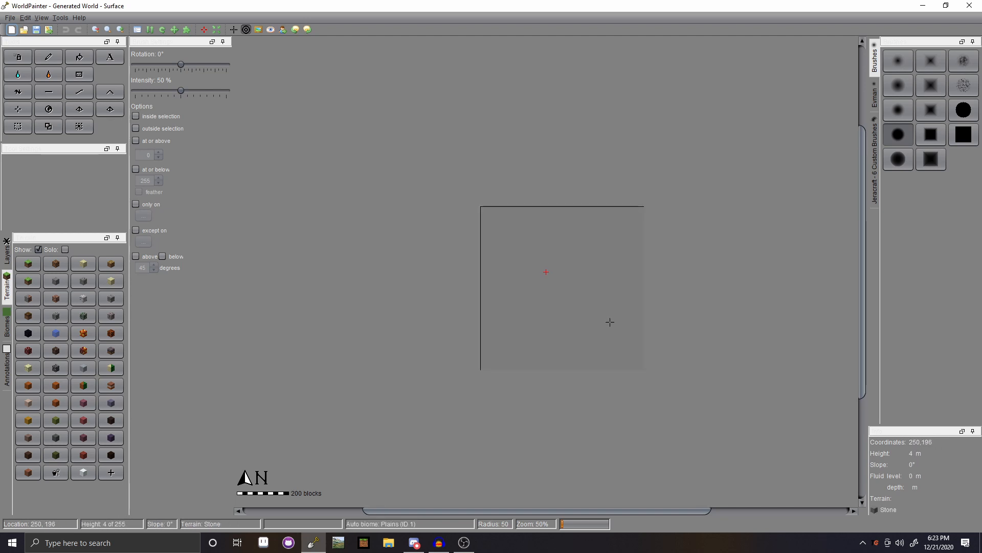
pyautogui.moveTo(580, 285); pyautogui.dragTo(541, 263, button='middle')
pyautogui.click(9, 17)
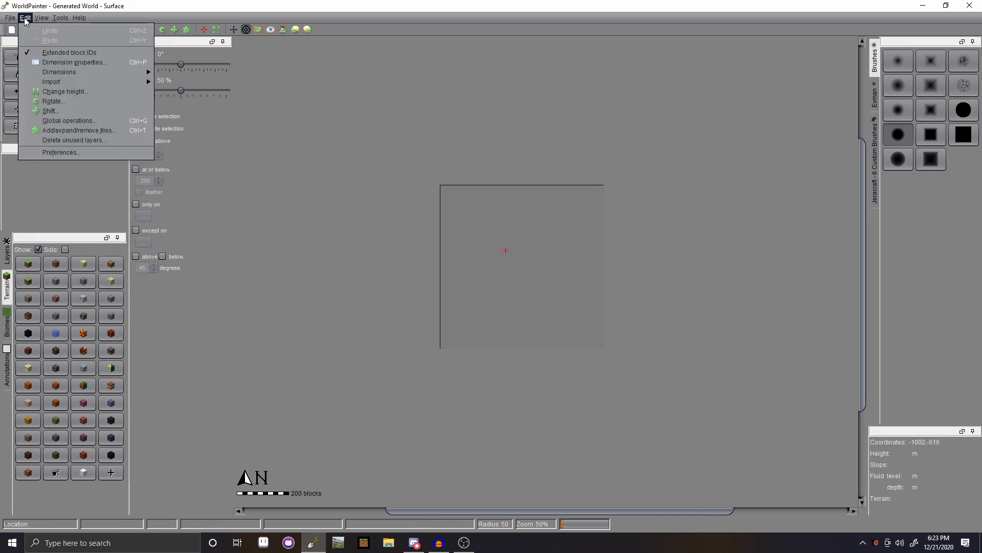
# - In Preferences, browse the General tab keeping the Dark Nimbus theme, then show the Defaults page
pyautogui.click(62, 155)
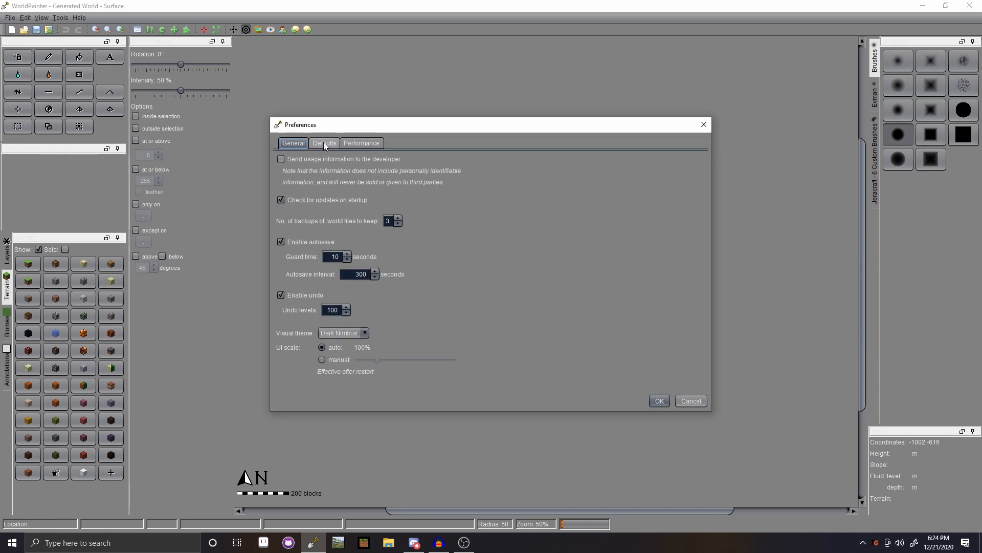
pyautogui.click(324, 143)
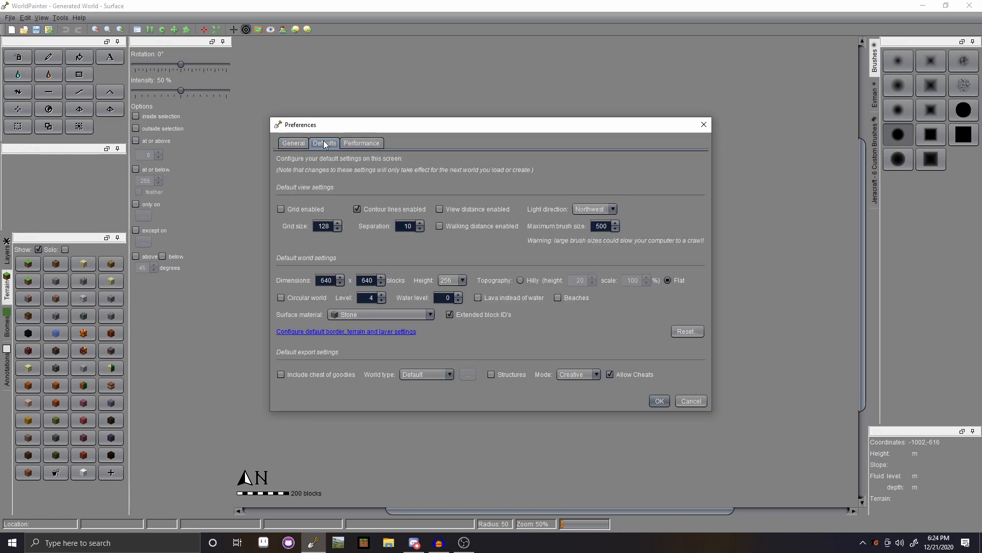
pyautogui.click(281, 144)
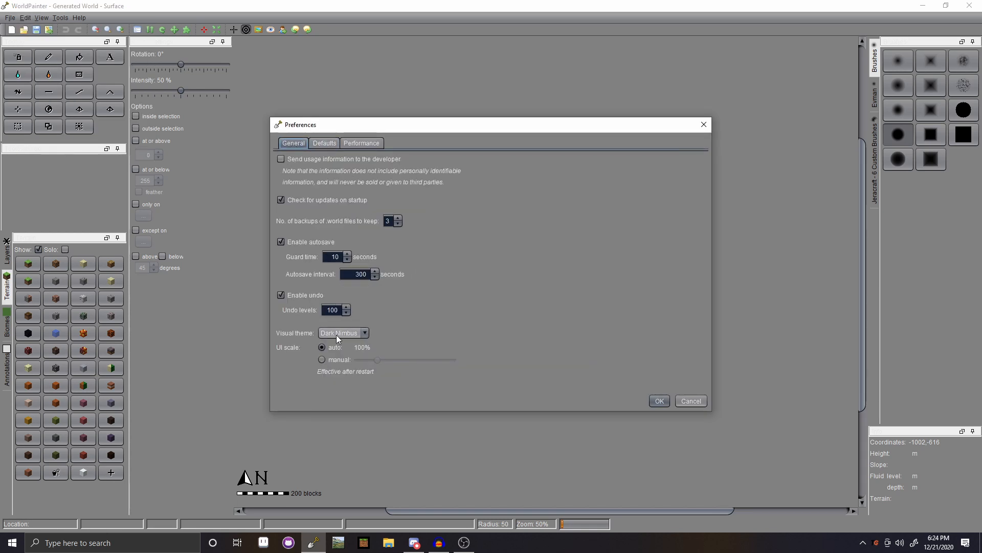
pyautogui.click(364, 333)
pyautogui.click(365, 334)
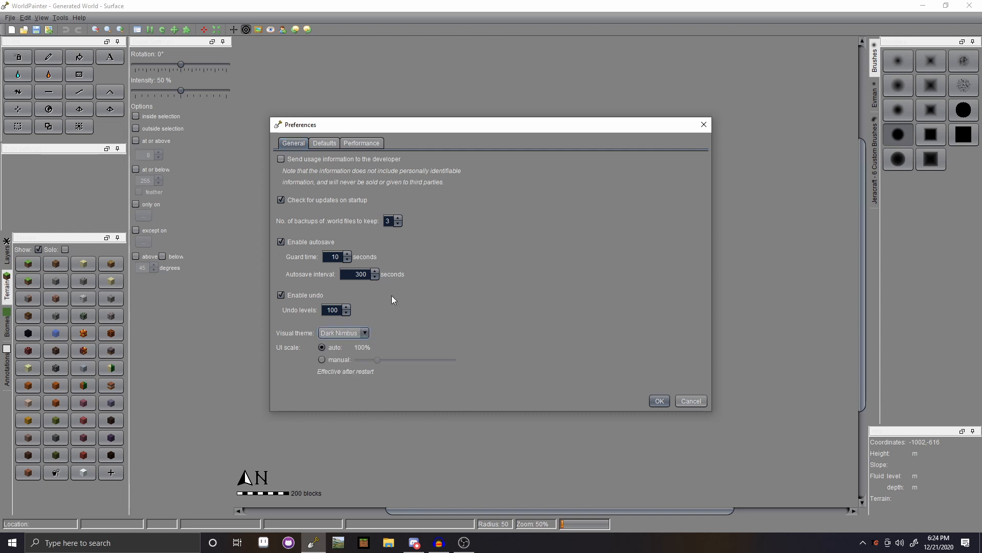
pyautogui.click(368, 332)
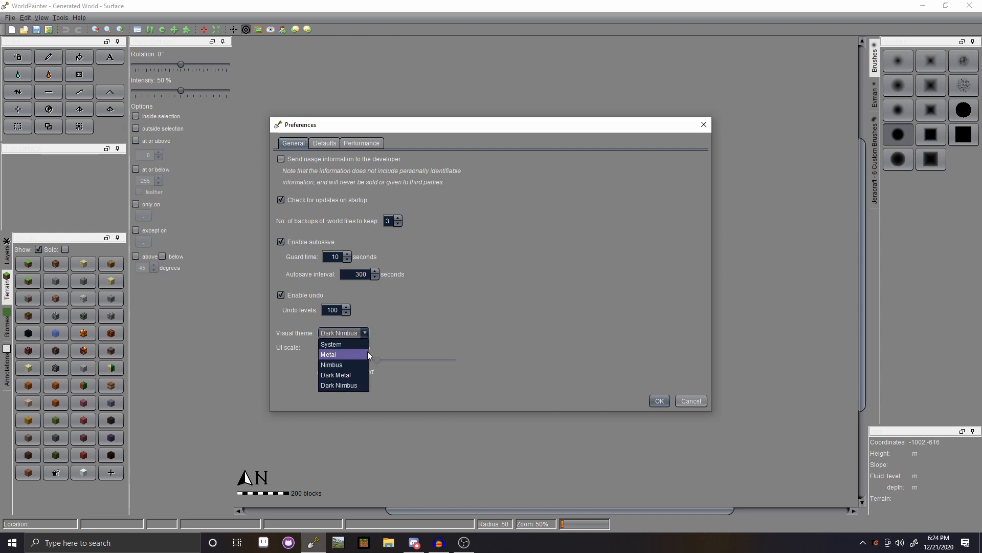
pyautogui.click(367, 332)
pyautogui.click(326, 144)
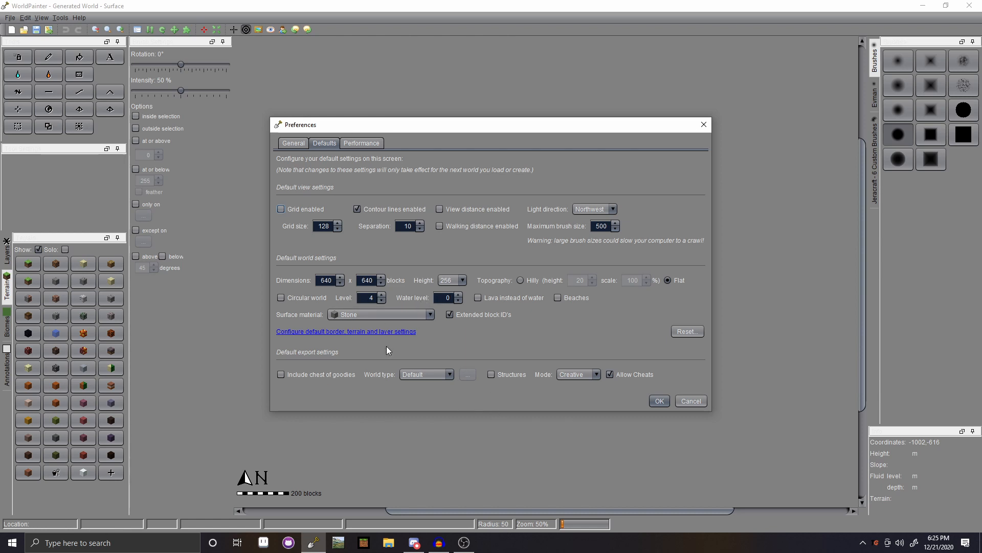
# - Set the default surface material for new worlds to Bare Grass
pyautogui.click(429, 315)
pyautogui.scroll(-4, 362, 347)
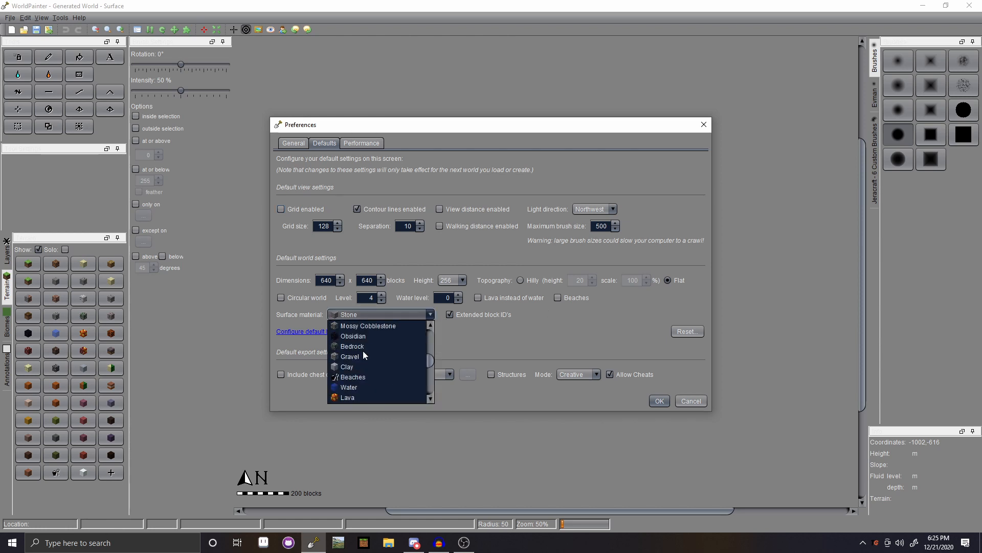
pyautogui.scroll(3, 368, 359)
pyautogui.scroll(5, 376, 364)
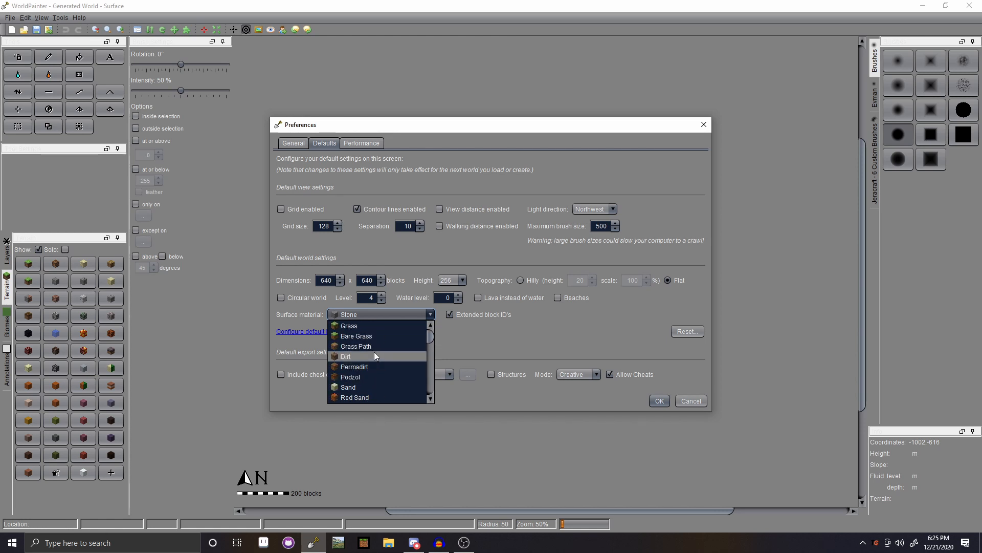
pyautogui.click(377, 335)
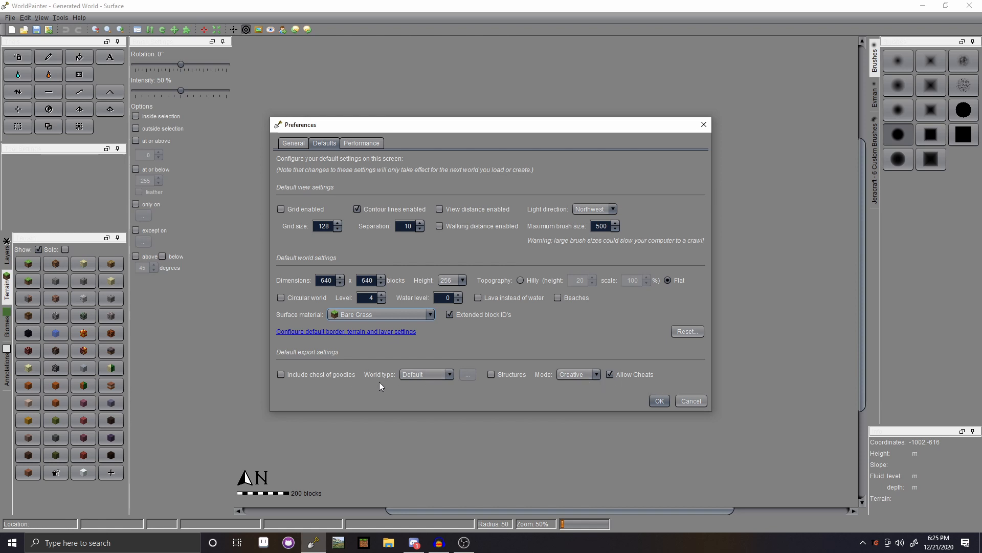
# - Keep Default world type and Creative mode, check Performance settings, and save the preferences
pyautogui.click(445, 377)
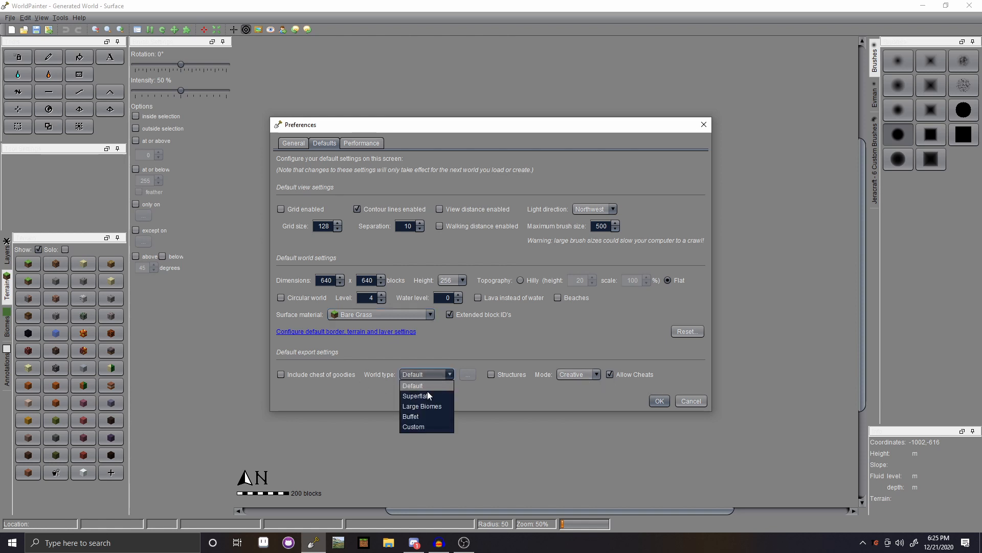
pyautogui.click(479, 387)
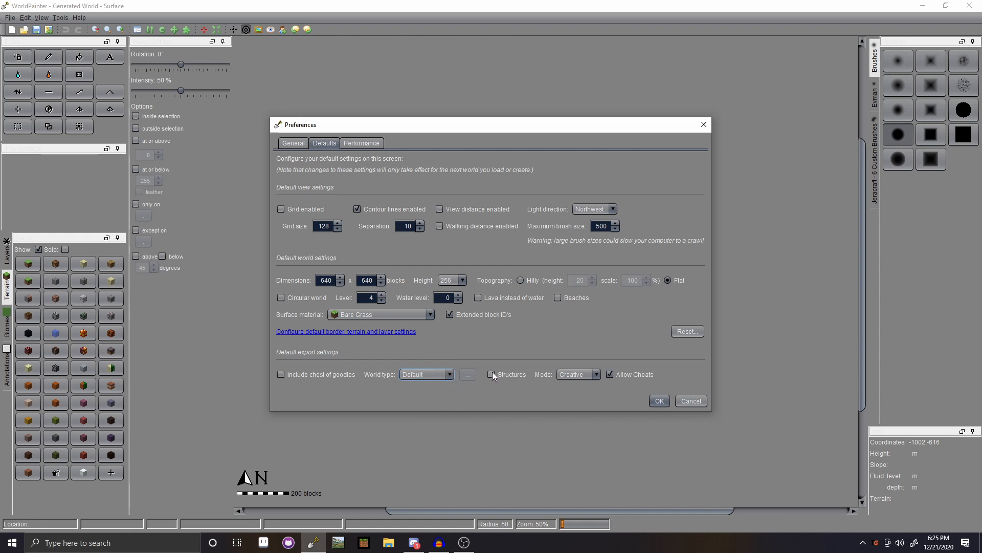
pyautogui.click(596, 375)
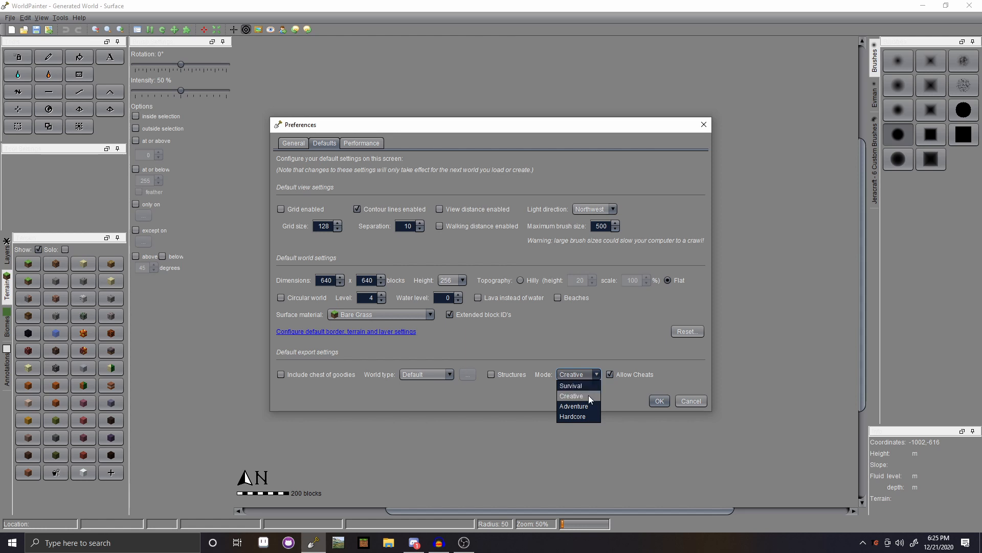
pyautogui.click(590, 368)
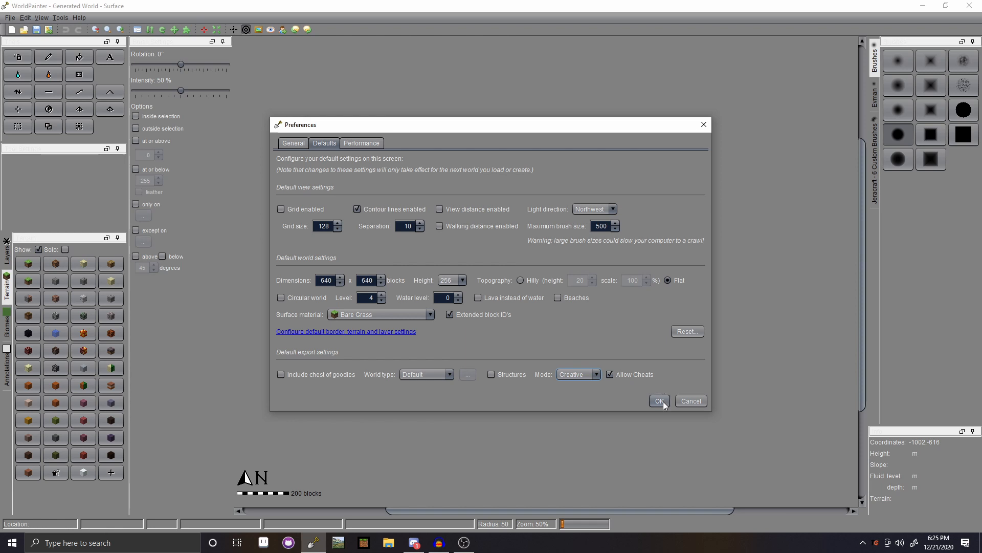
pyautogui.click(354, 143)
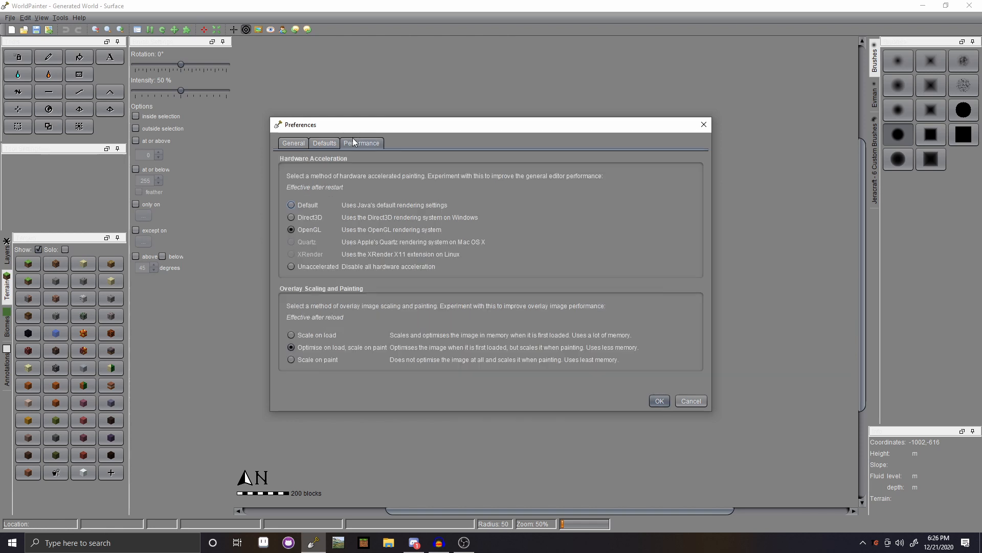
pyautogui.click(299, 145)
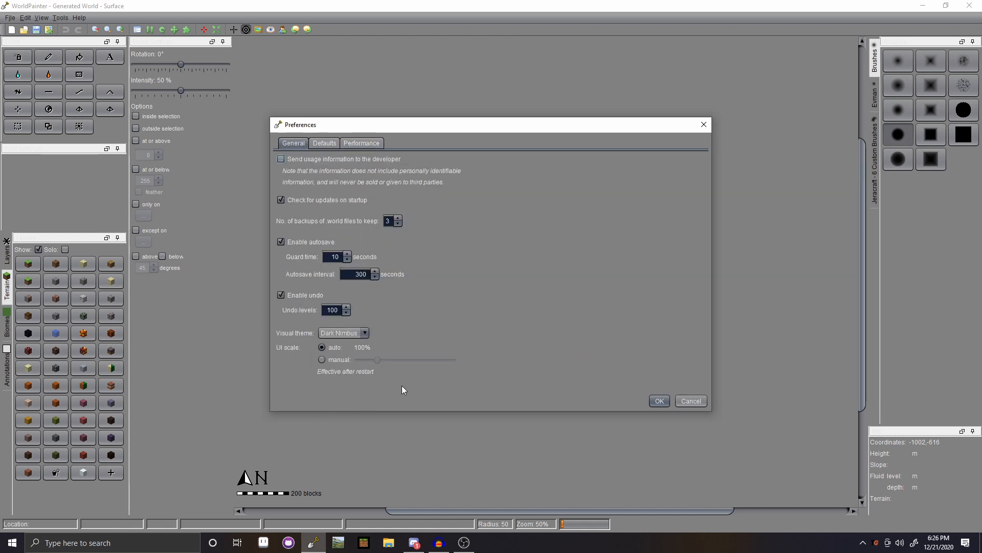
pyautogui.click(657, 400)
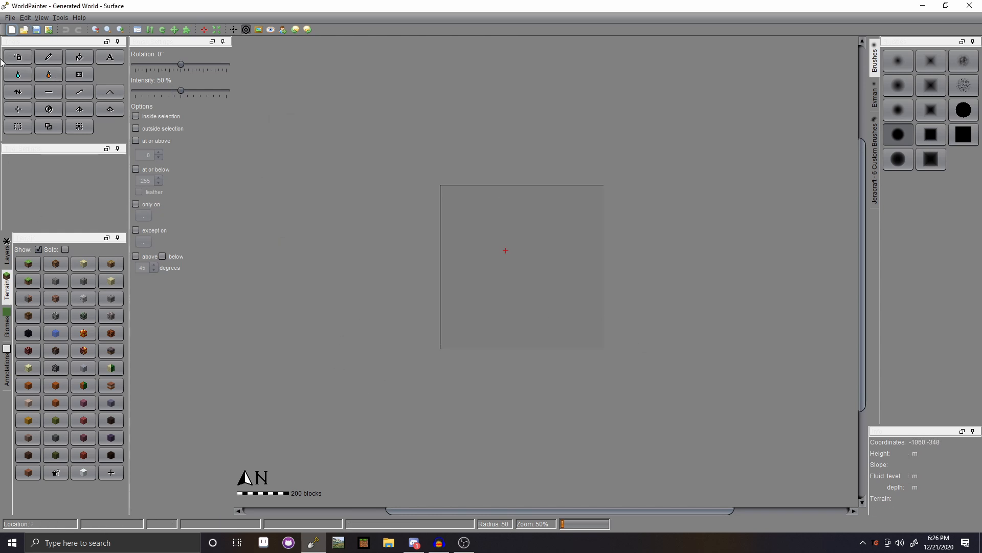
# - Create a new flat 640×640 Bare Grass world at level 4 and centre it in view
pyautogui.click(10, 18)
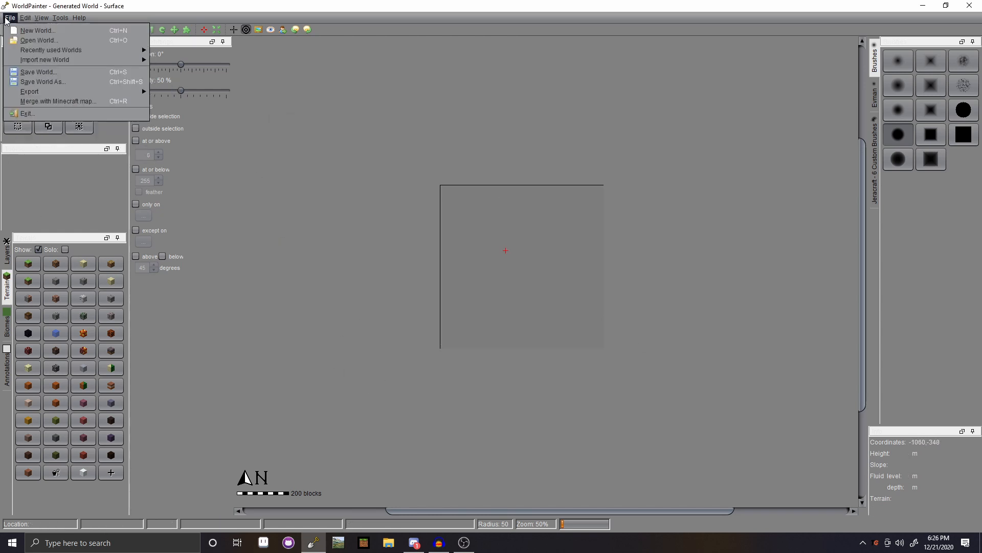
pyautogui.click(30, 30)
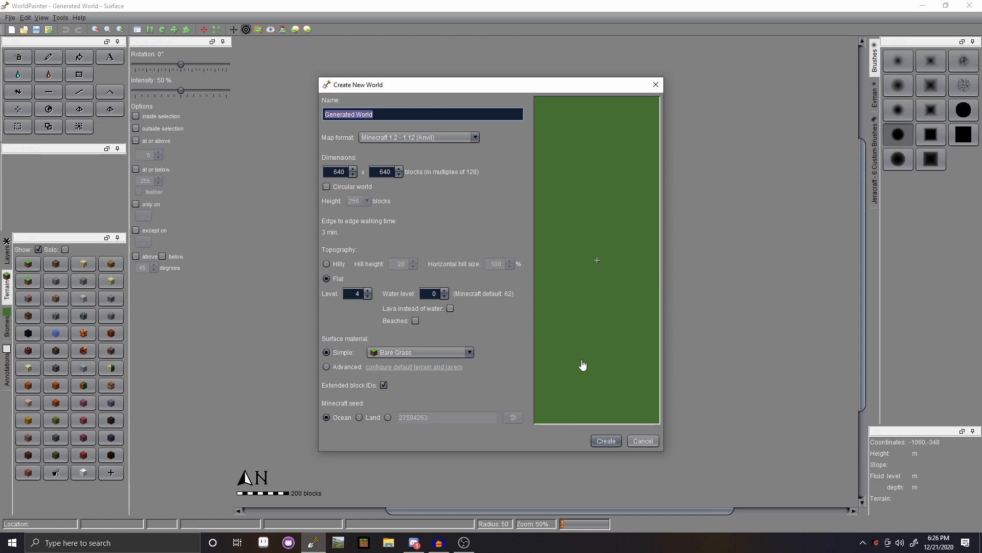
pyautogui.click(605, 441)
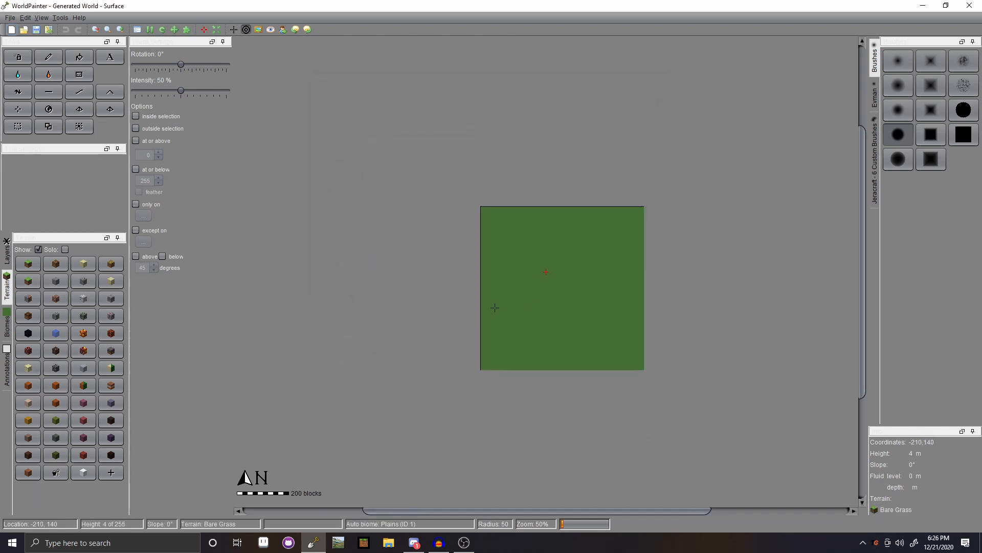
pyautogui.scroll(1, 609, 291)
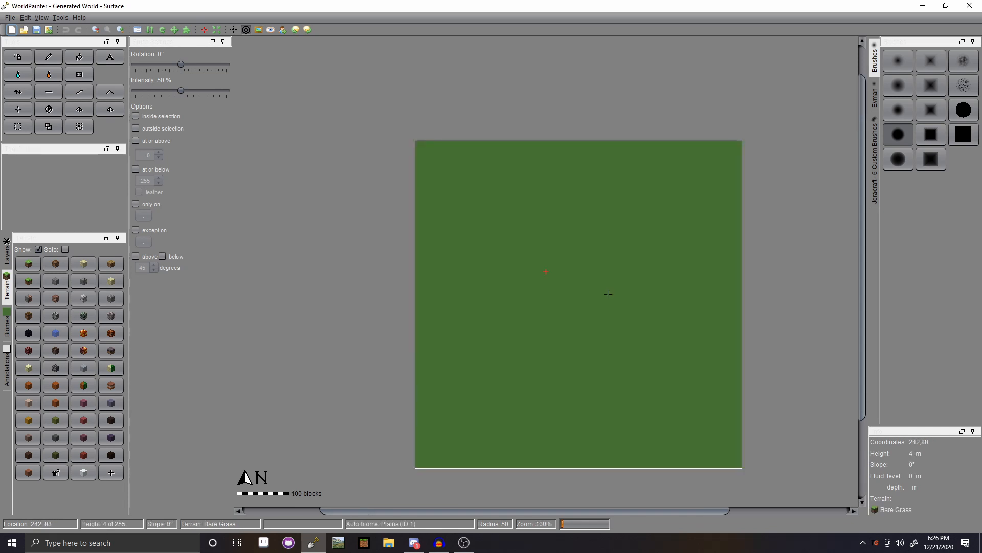
pyautogui.moveTo(618, 298); pyautogui.dragTo(562, 265, button='middle')
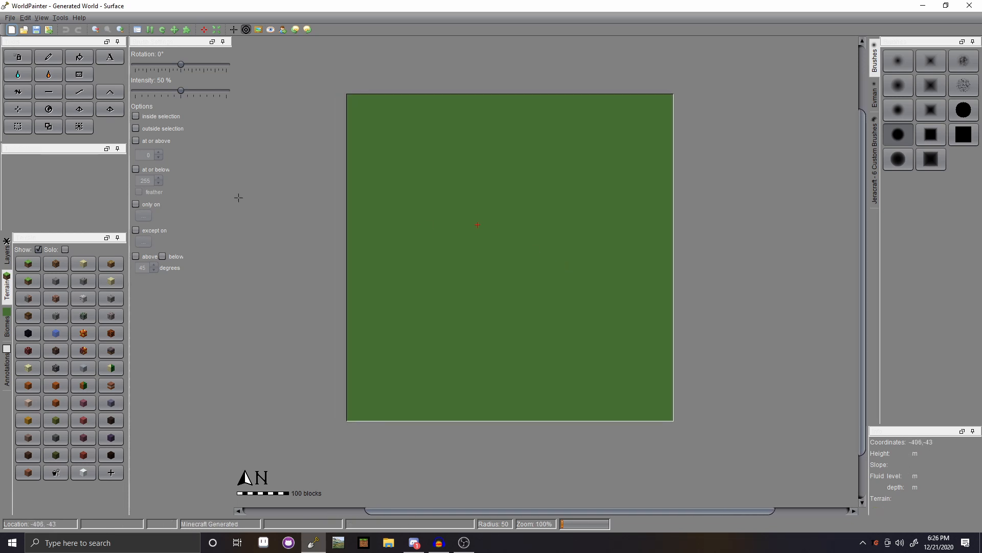
pyautogui.click(17, 92)
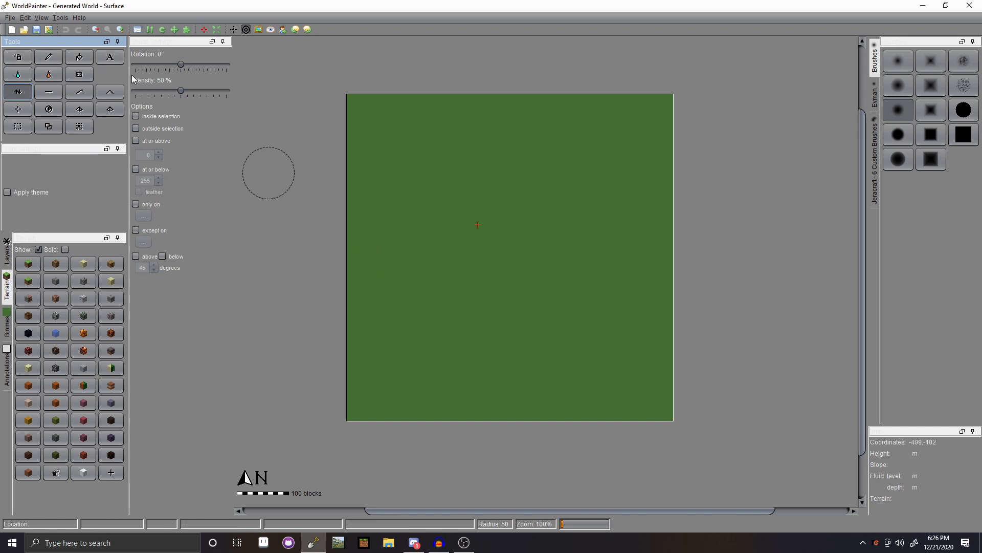
# - Cycle the left dock through Biomes, Annotations and Terrain palettes, ending on Layers
pyautogui.click(12, 258)
pyautogui.click(6, 336)
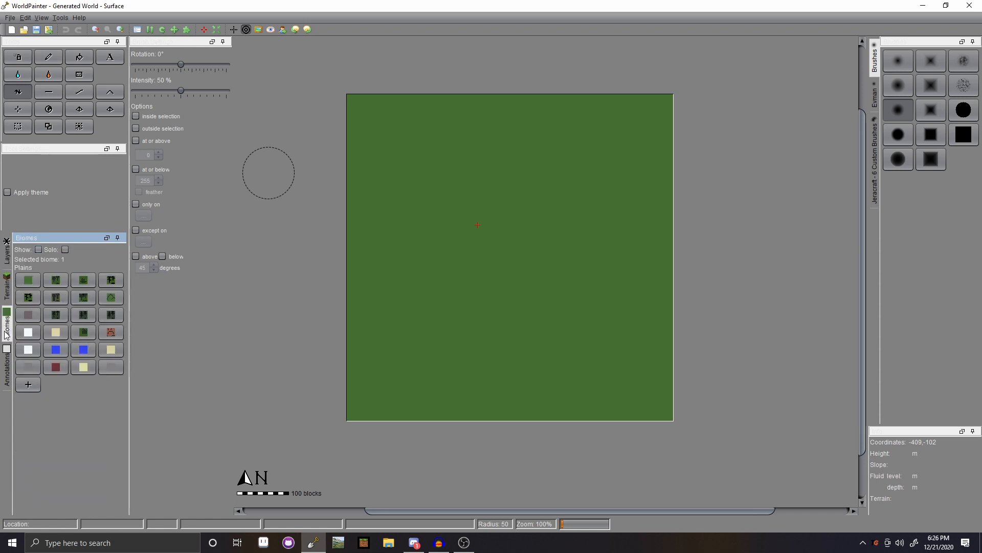
pyautogui.click(7, 371)
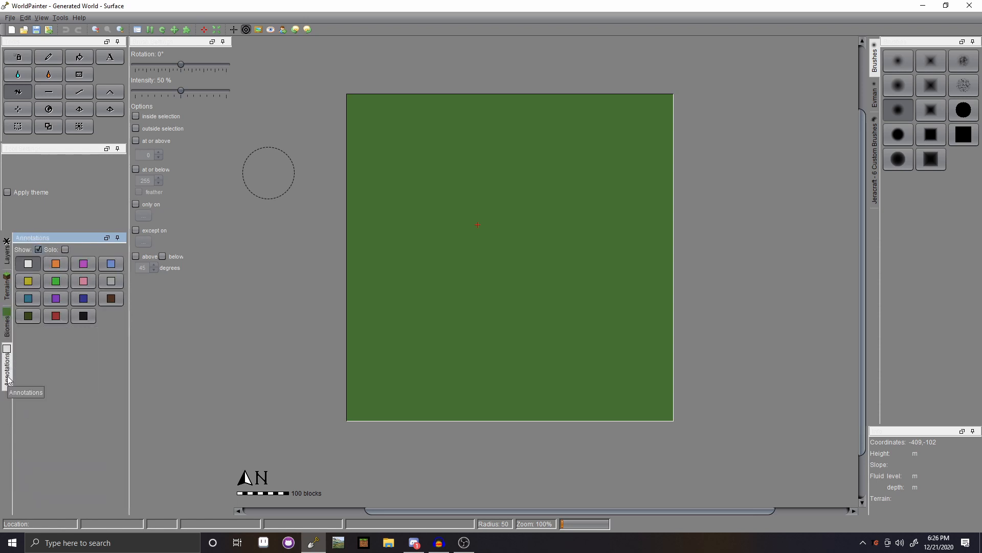
pyautogui.click(7, 325)
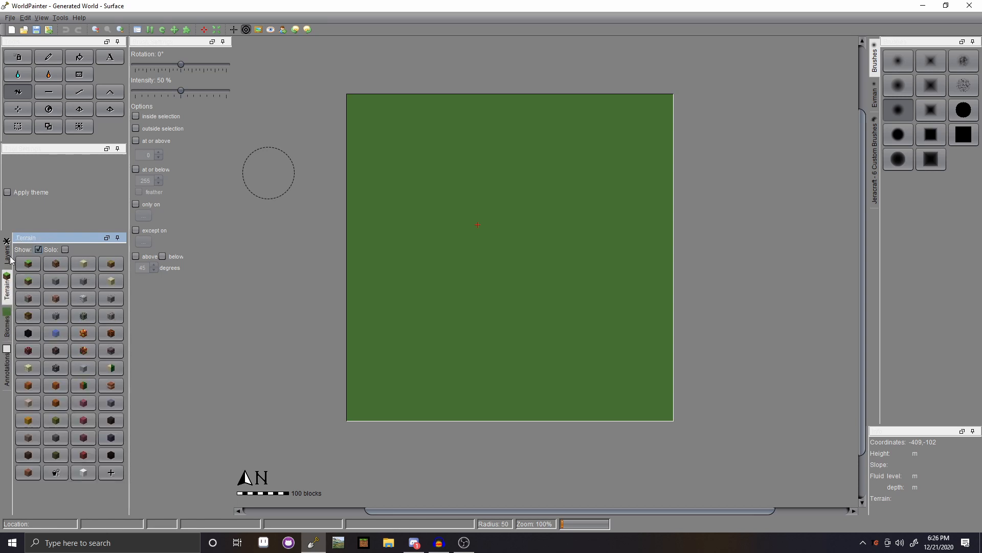
pyautogui.click(6, 294)
pyautogui.click(7, 259)
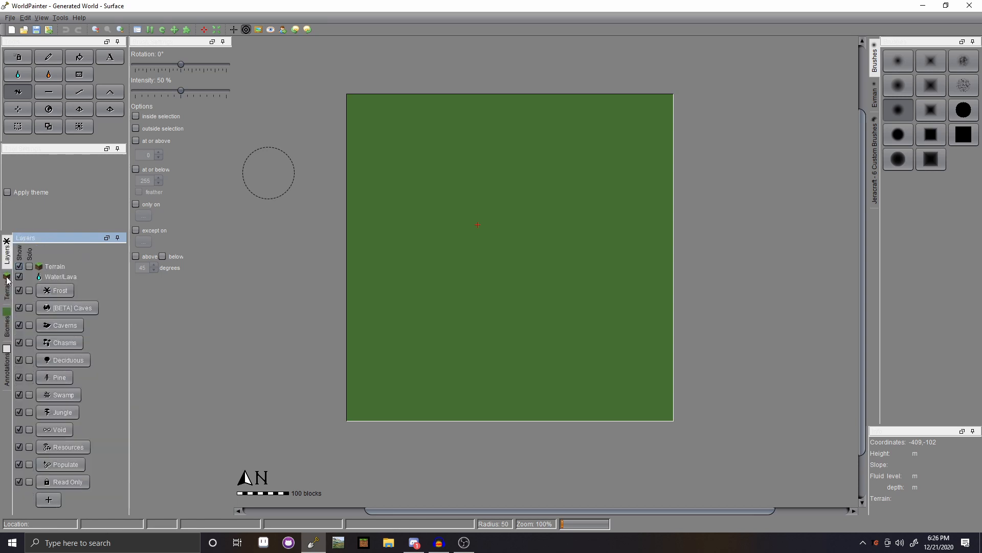
pyautogui.click(7, 287)
pyautogui.click(7, 320)
pyautogui.click(6, 290)
pyautogui.click(7, 255)
# - Compare the standard, Evman and Jeracraft brush palettes, leaving Jeracraft - 6 Custom Brushes shown
pyautogui.click(876, 139)
pyautogui.click(877, 100)
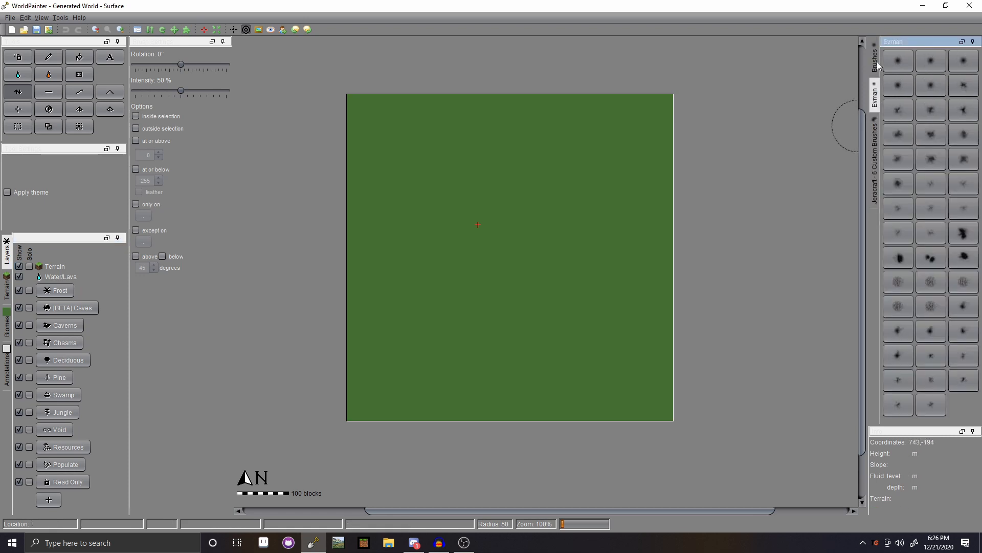
pyautogui.click(875, 69)
pyautogui.click(874, 103)
pyautogui.click(876, 137)
pyautogui.click(874, 99)
pyautogui.click(875, 69)
pyautogui.click(874, 97)
pyautogui.click(874, 135)
pyautogui.click(876, 105)
pyautogui.click(876, 131)
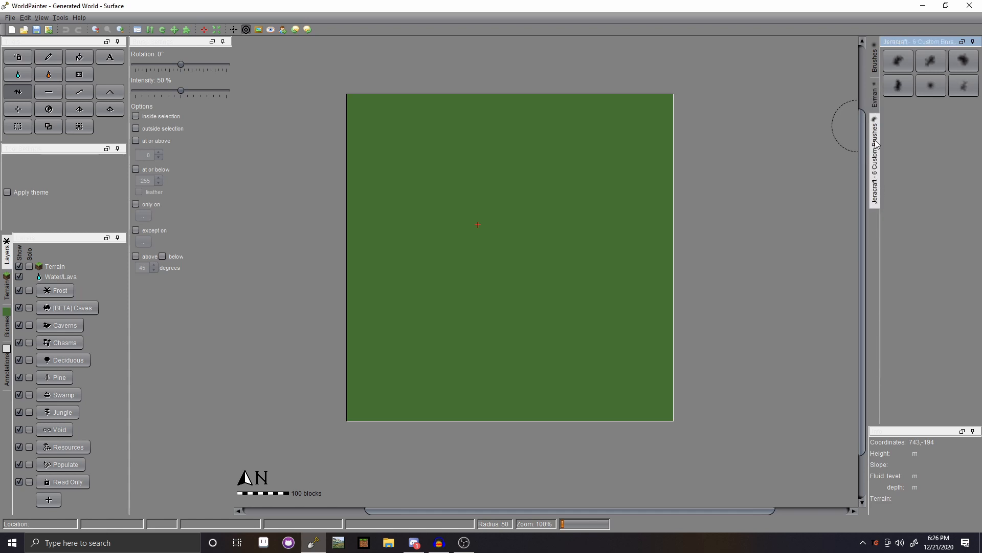
# - Bring up the Tools menu of utility commands
pyautogui.click(60, 17)
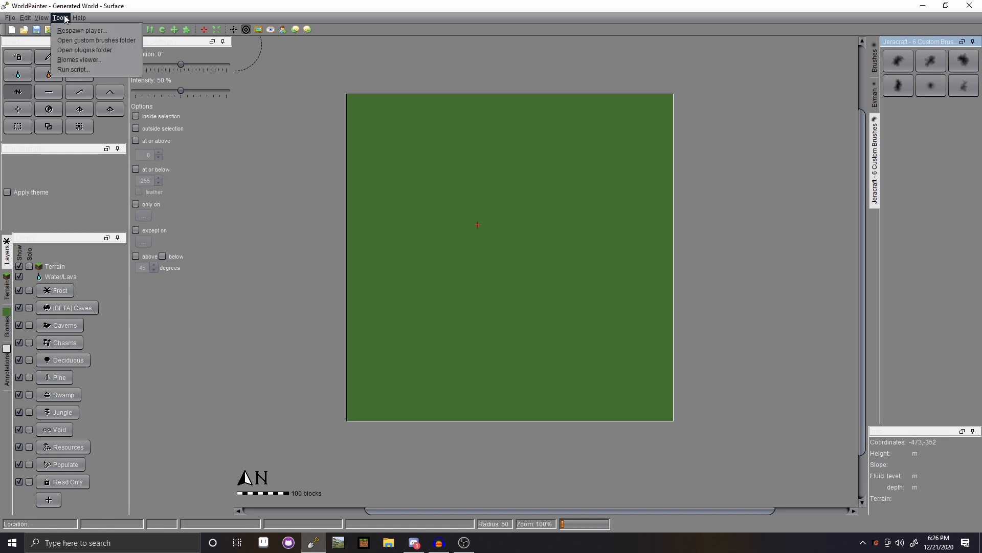
pyautogui.click(60, 18)
pyautogui.click(60, 18)
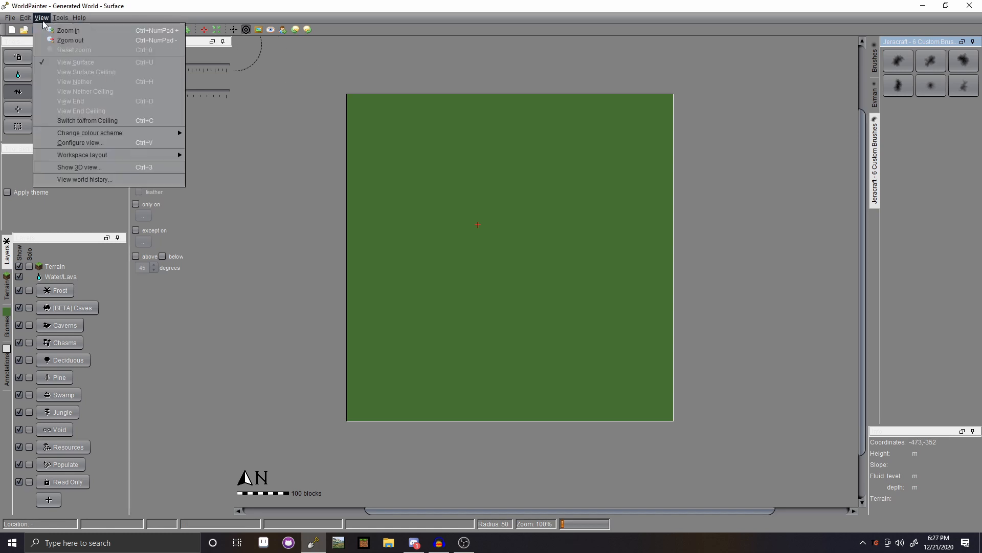
pyautogui.moveTo(23, 21)
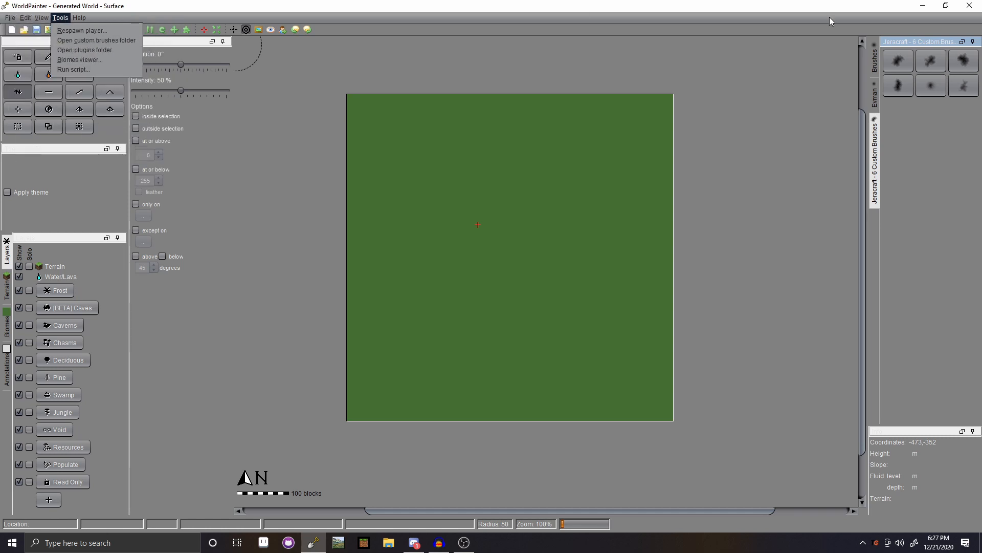
# - Open the custom brushes folder in File Explorer via Tools > Open custom brushes folder
pyautogui.click(910, 44)
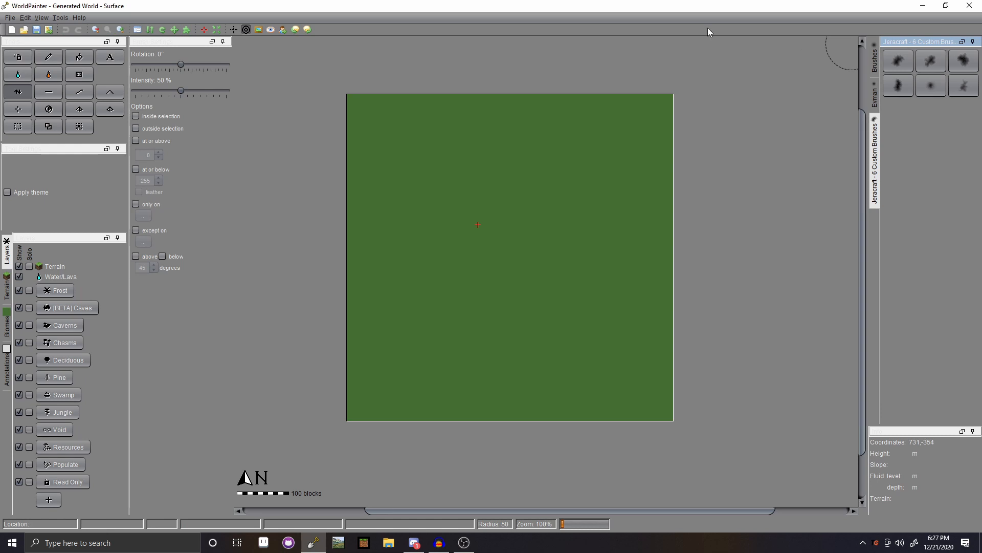
pyautogui.click(78, 18)
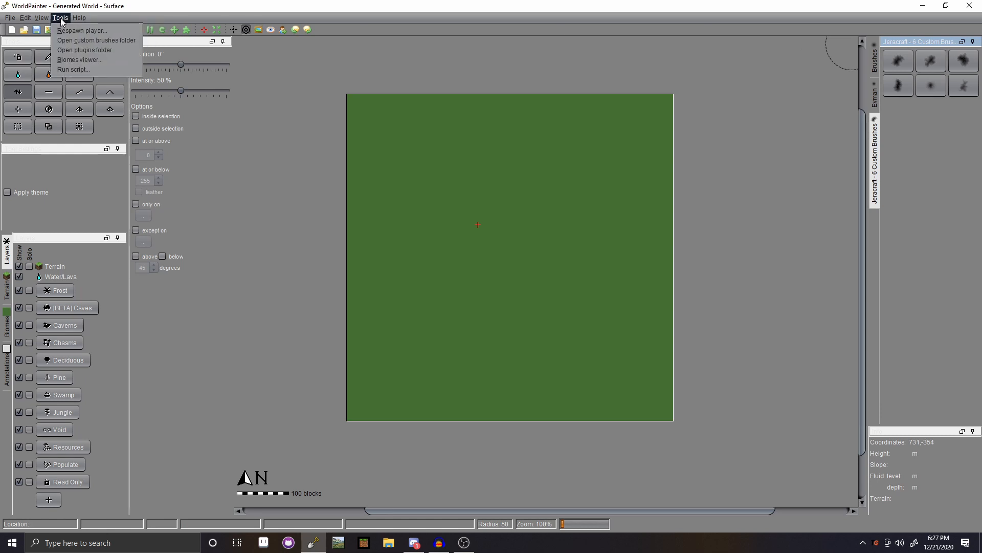
pyautogui.click(98, 39)
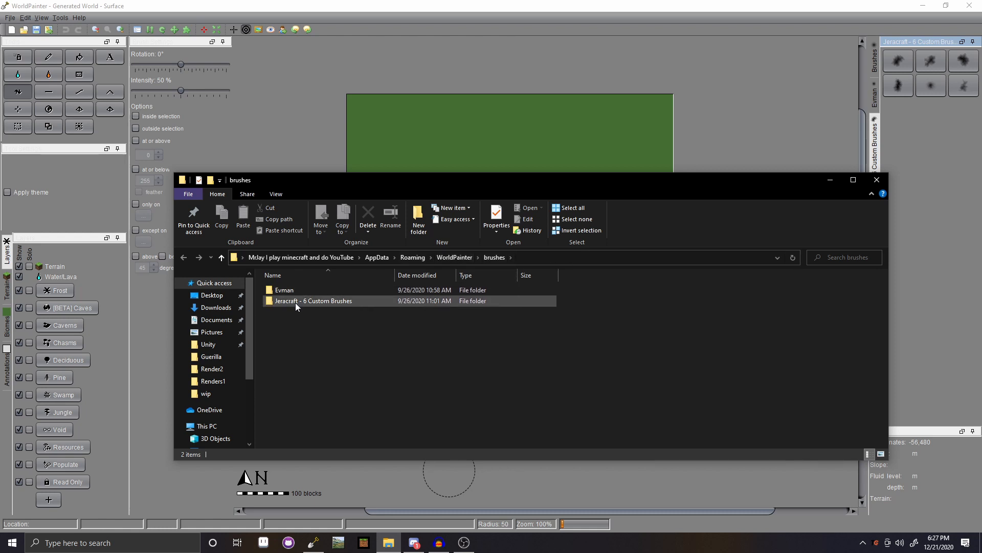
# - Browse the 44 brush images in the Evman folder, then close the Explorer window
pyautogui.doubleClick(284, 289)
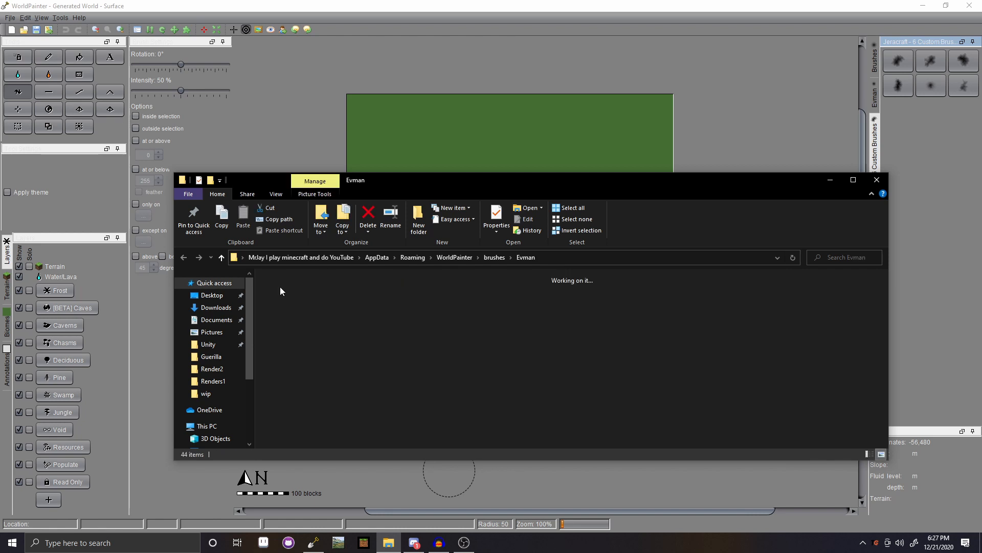
pyautogui.scroll(-2, 409, 337)
pyautogui.scroll(3, 409, 337)
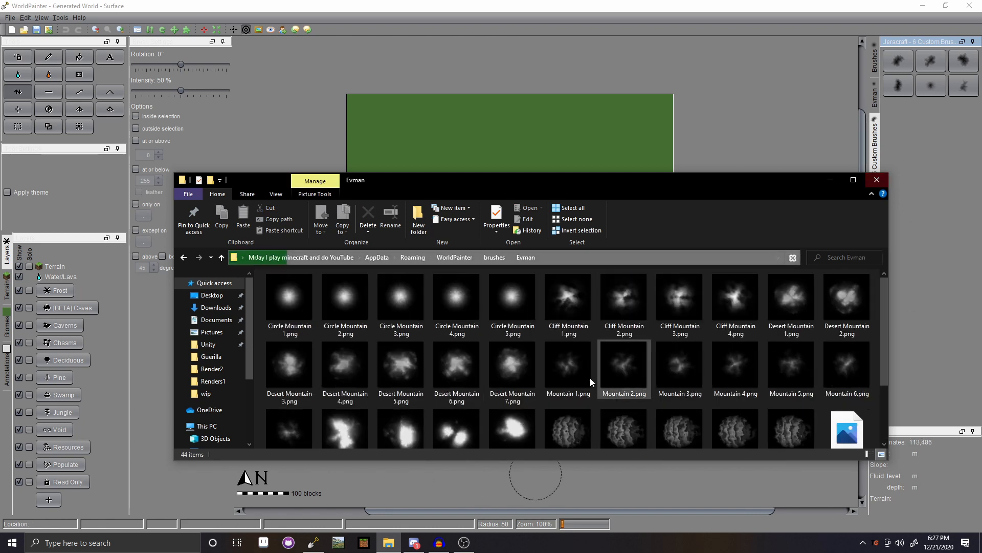
pyautogui.scroll(-2, 575, 388)
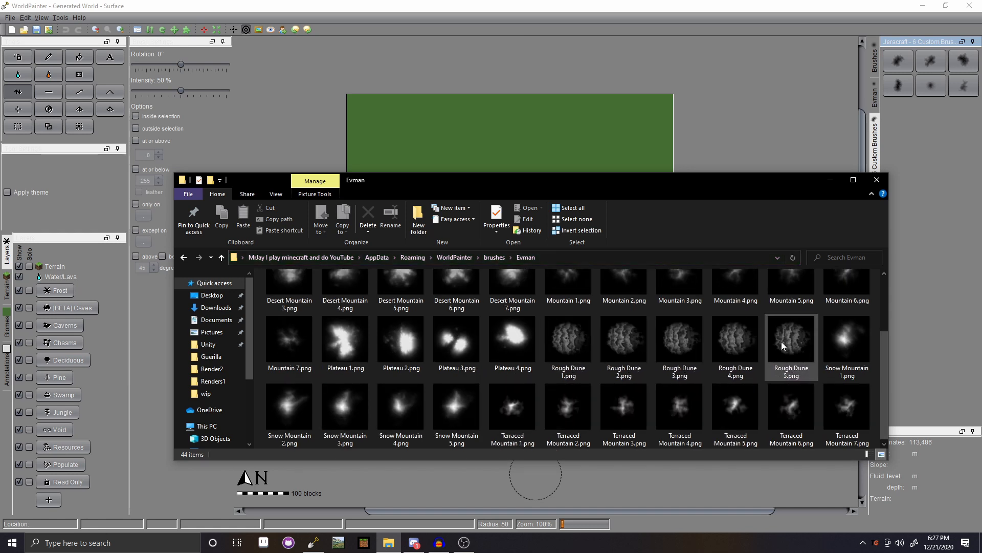
pyautogui.scroll(2, 488, 365)
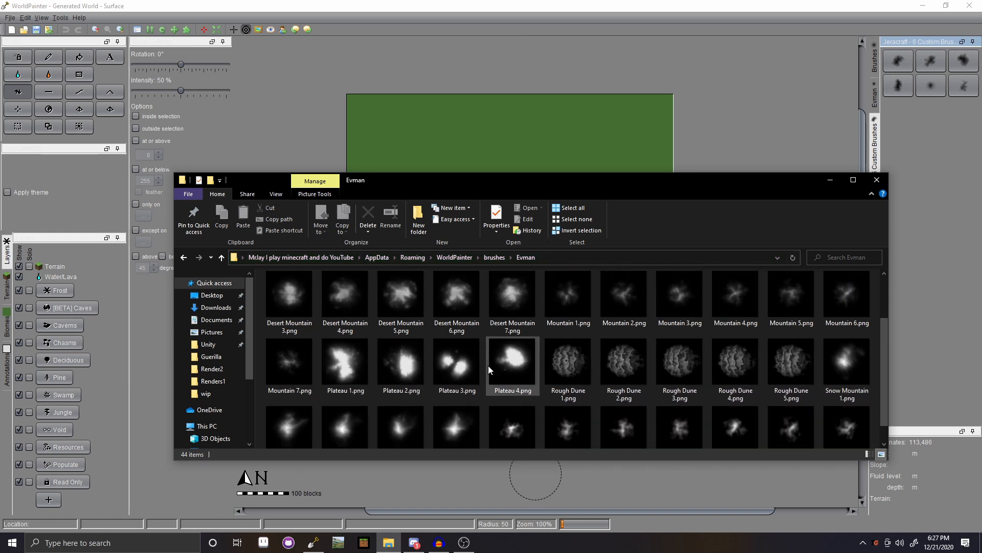
pyautogui.click(877, 180)
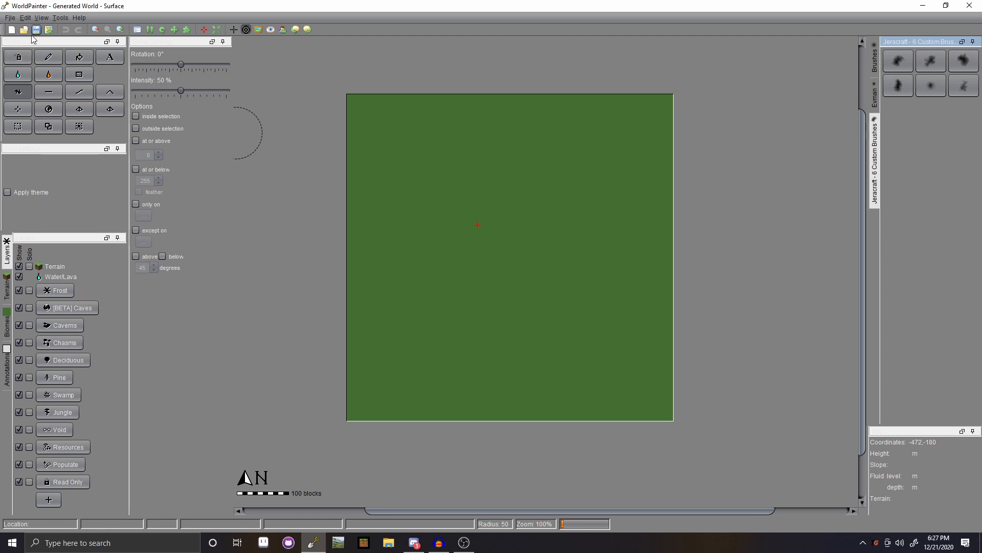
pyautogui.click(18, 19)
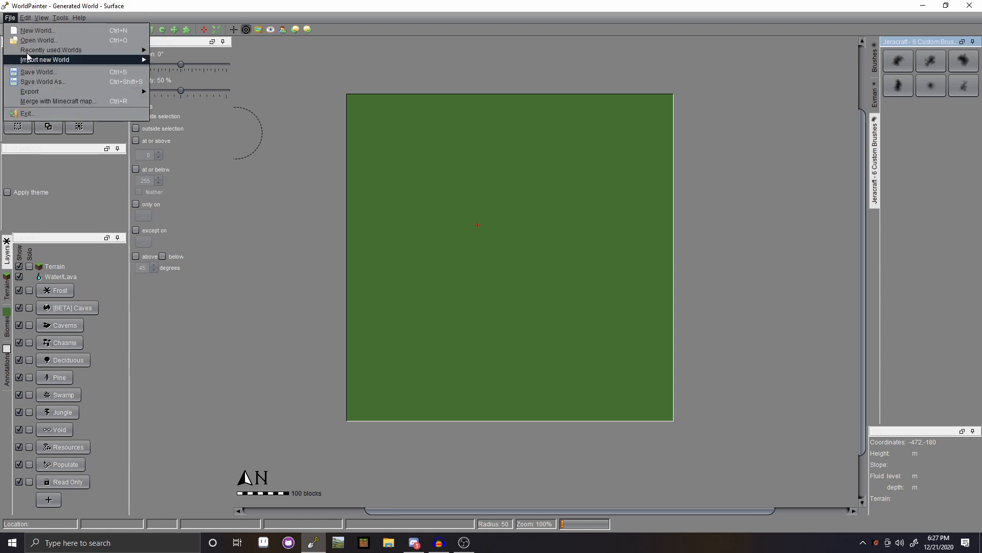
pyautogui.moveTo(23, 19)
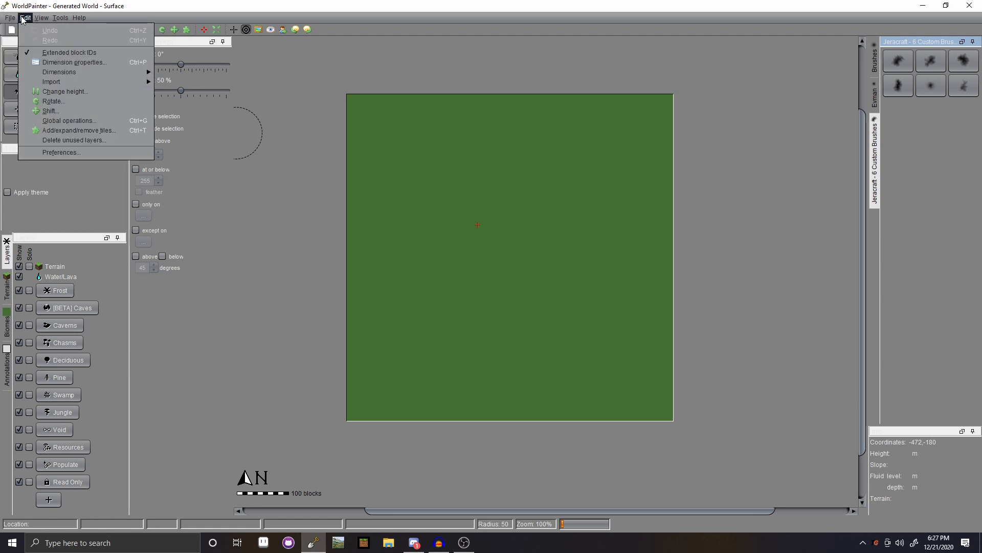
pyautogui.moveTo(58, 81)
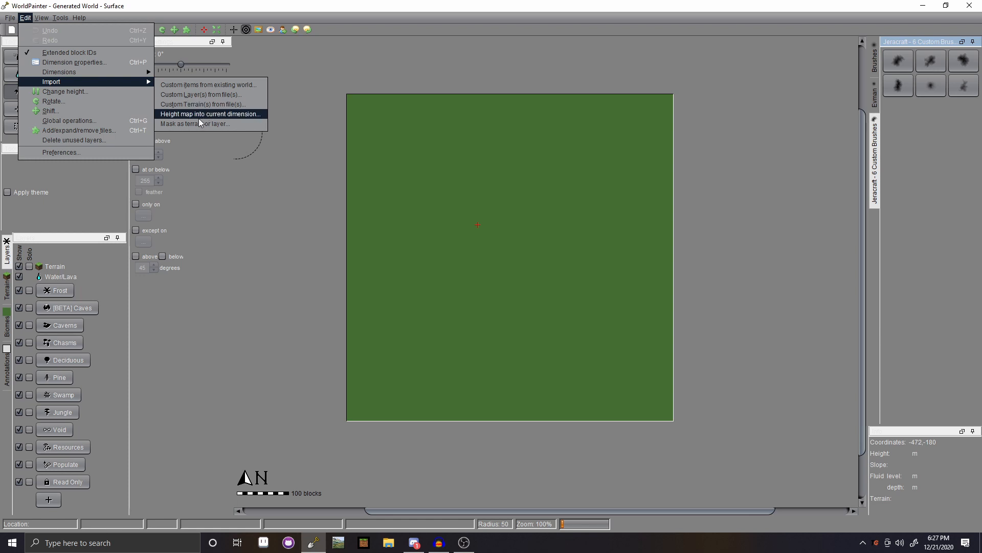
pyautogui.moveTo(40, 60)
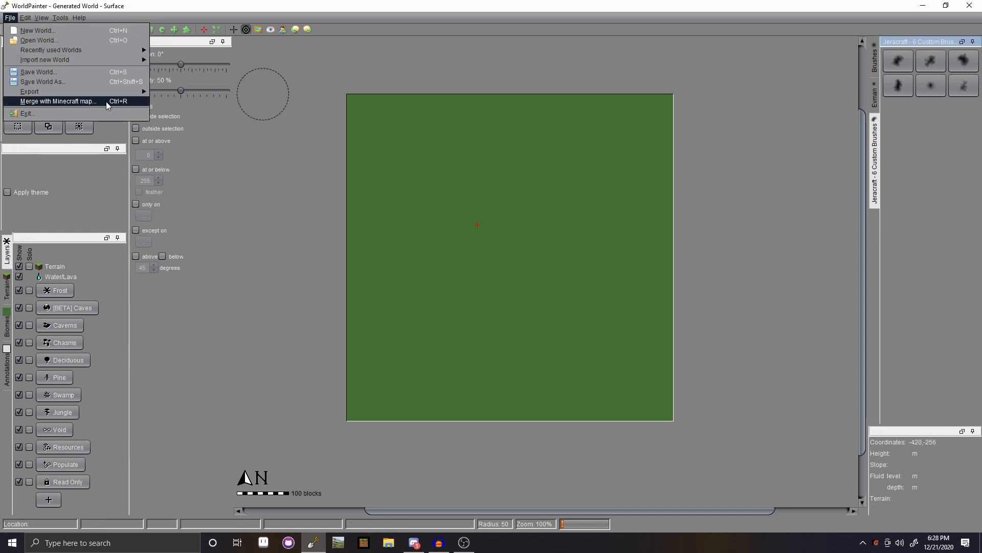
pyautogui.moveTo(97, 60)
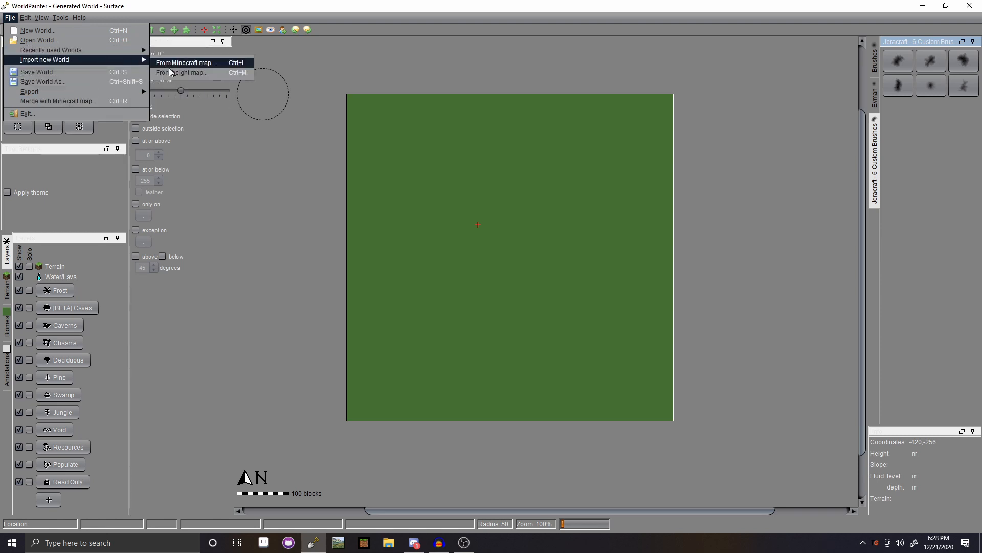
pyautogui.click(108, 123)
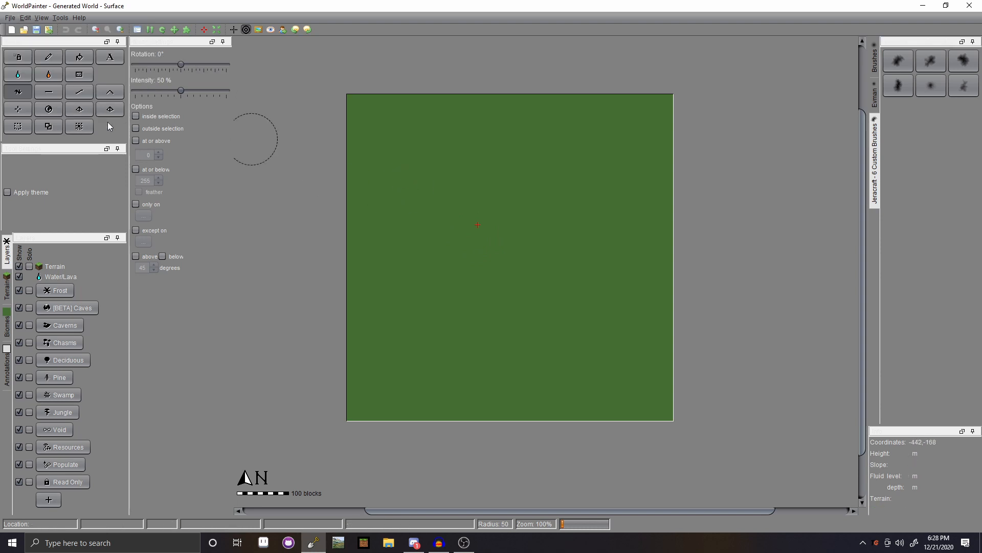
# - Paint four Permadirt patches around the map centre, thickening the right one
pyautogui.click(17, 58)
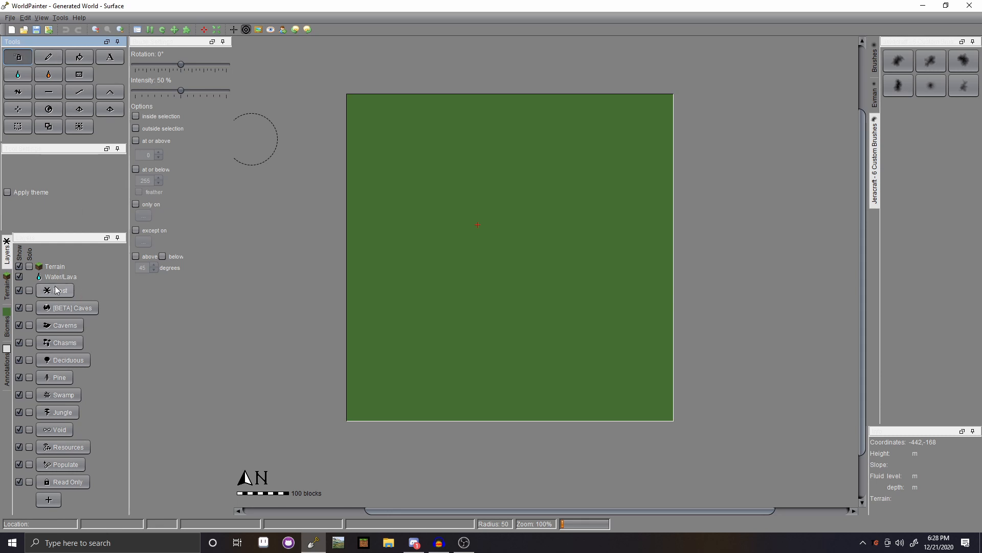
pyautogui.click(8, 290)
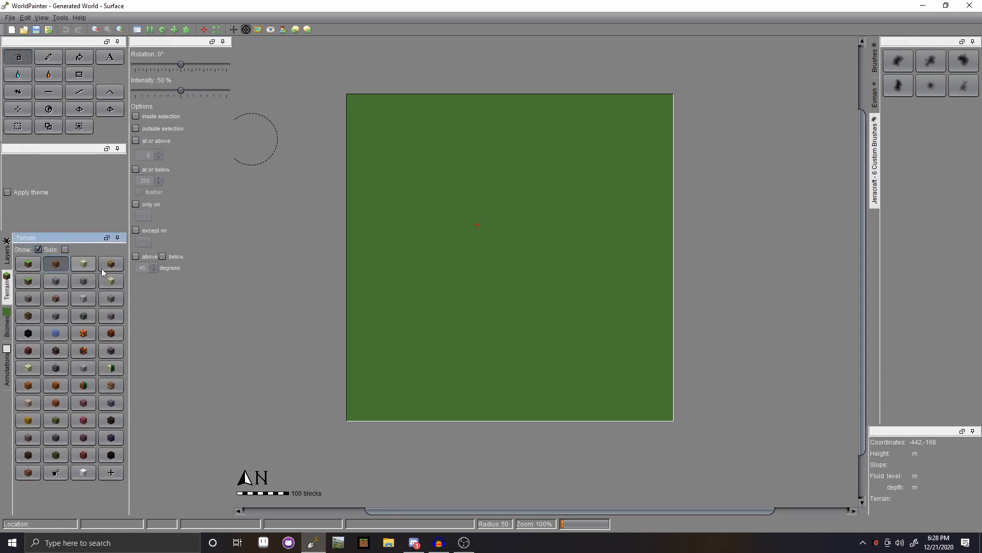
pyautogui.scroll(3, 419, 225)
pyautogui.click(443, 219)
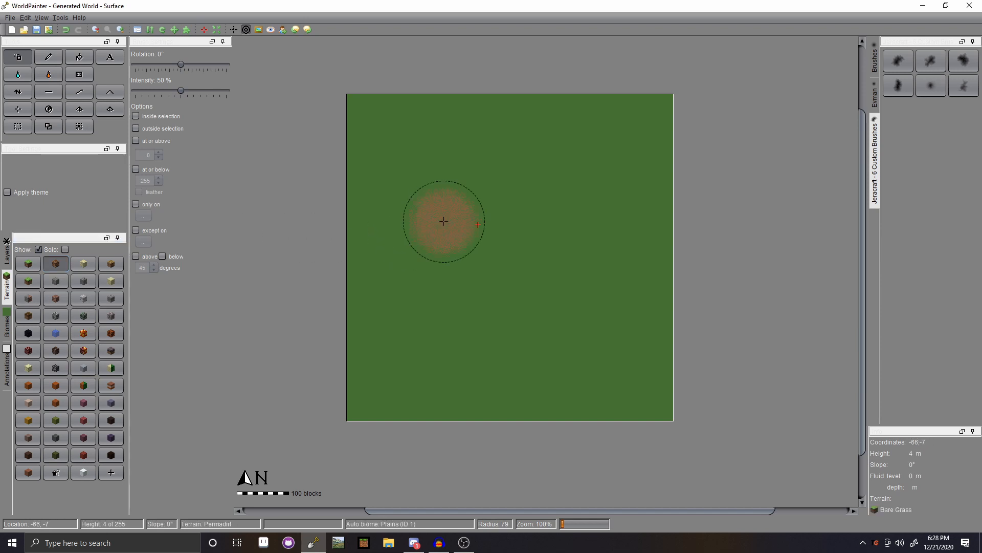
pyautogui.click(484, 212)
pyautogui.click(478, 253)
pyautogui.click(527, 226)
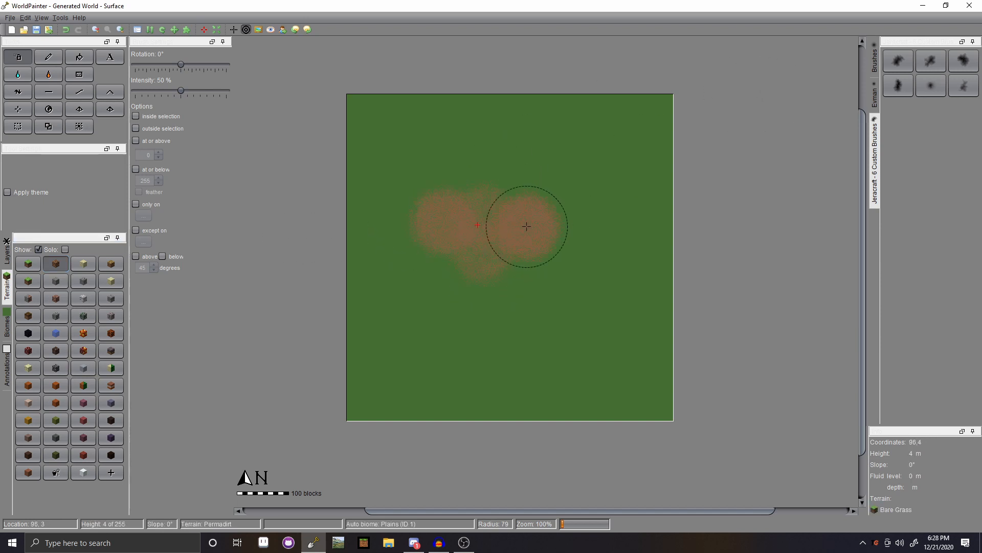
pyautogui.click(527, 226)
# - Switch to a soft round brush, paint lower dirt patches, and reduce brush intensity
pyautogui.click(874, 62)
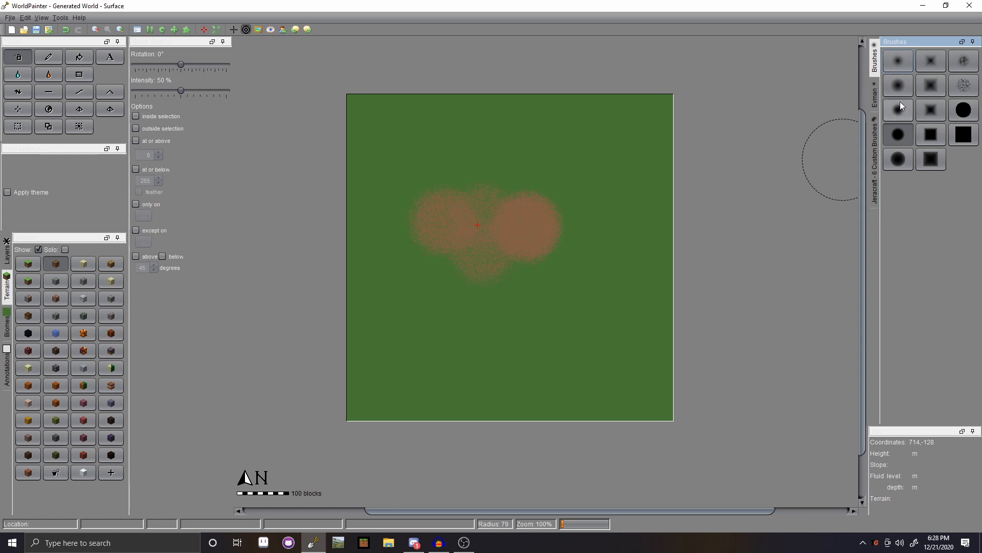
pyautogui.click(898, 86)
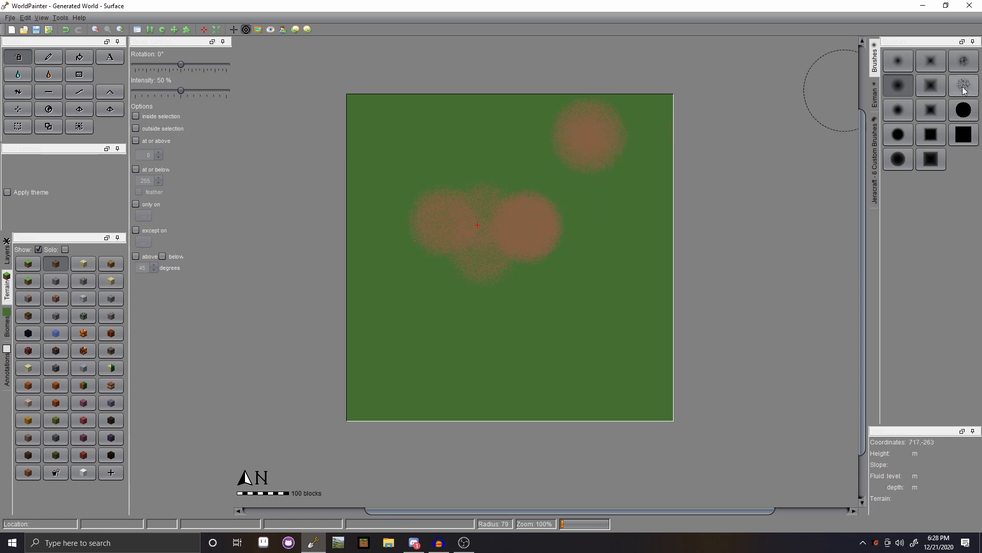
pyautogui.click(963, 109)
pyautogui.click(569, 358)
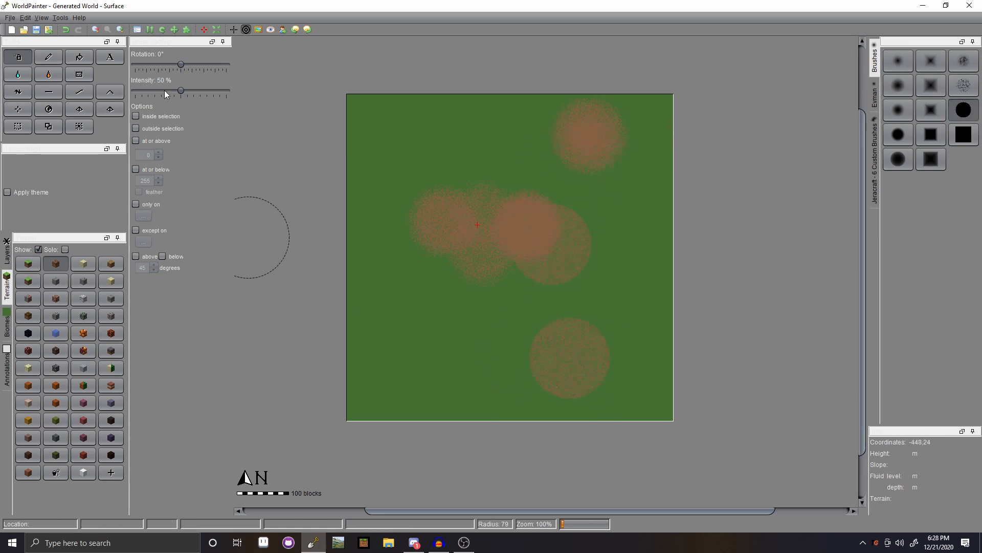
pyautogui.moveTo(181, 90); pyautogui.dragTo(148, 91)
pyautogui.click(453, 353)
# - Dab faint Permadirt patches all across the map, upper and lower areas
pyautogui.click(476, 162)
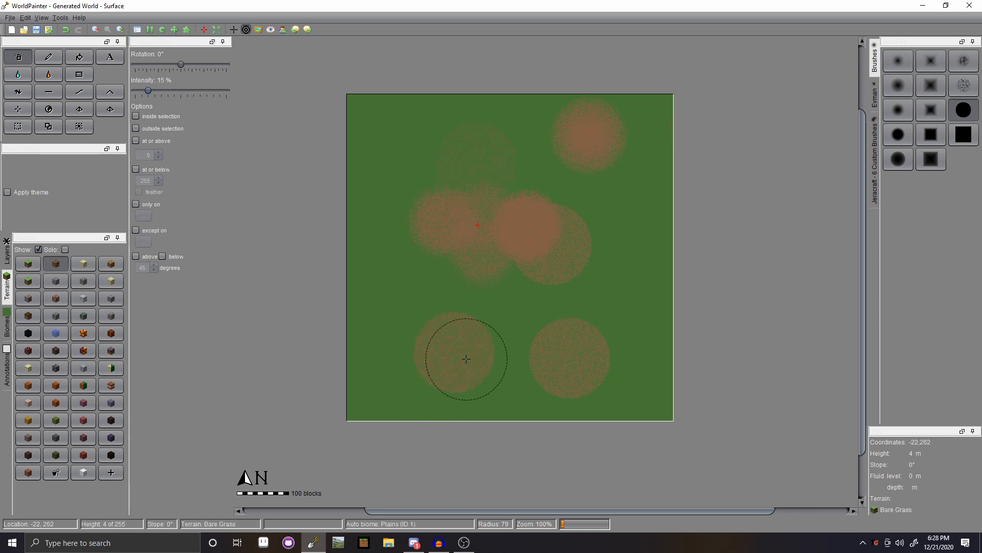
pyautogui.click(511, 204)
pyautogui.click(578, 197)
pyautogui.click(581, 274)
pyautogui.click(644, 269)
pyautogui.click(590, 299)
pyautogui.click(475, 293)
pyautogui.click(513, 336)
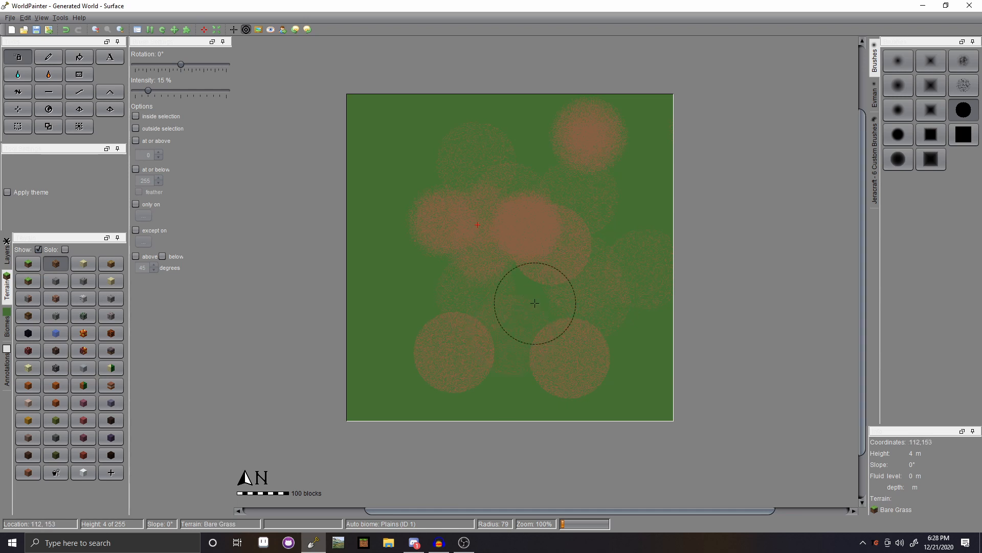
pyautogui.click(442, 302)
pyautogui.click(413, 247)
pyautogui.click(382, 159)
pyautogui.click(964, 60)
pyautogui.scroll(15, 546, 166)
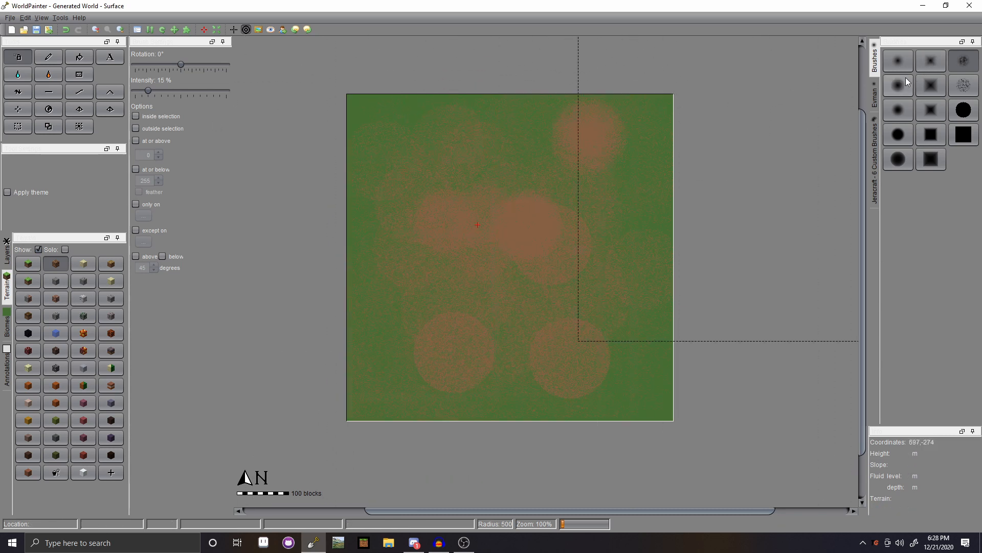
# - Spread Permadirt over the map centre and upper centre with a soft round brush
pyautogui.click(897, 61)
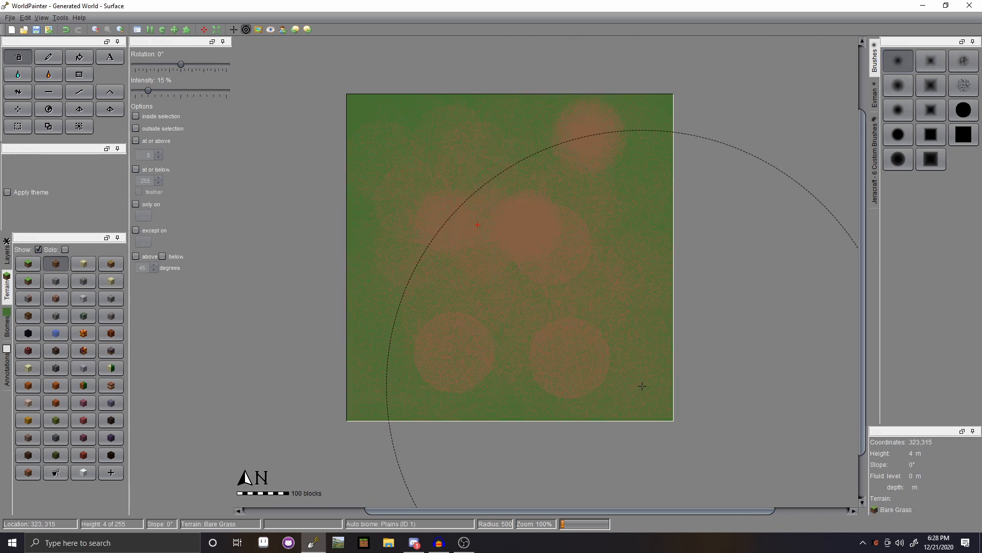
pyautogui.moveTo(565, 331)
pyautogui.mouseDown()
pyautogui.moveTo(581, 241)
pyautogui.moveTo(532, 237)
pyautogui.moveTo(486, 307)
pyautogui.moveTo(379, 275)
pyautogui.mouseUp()
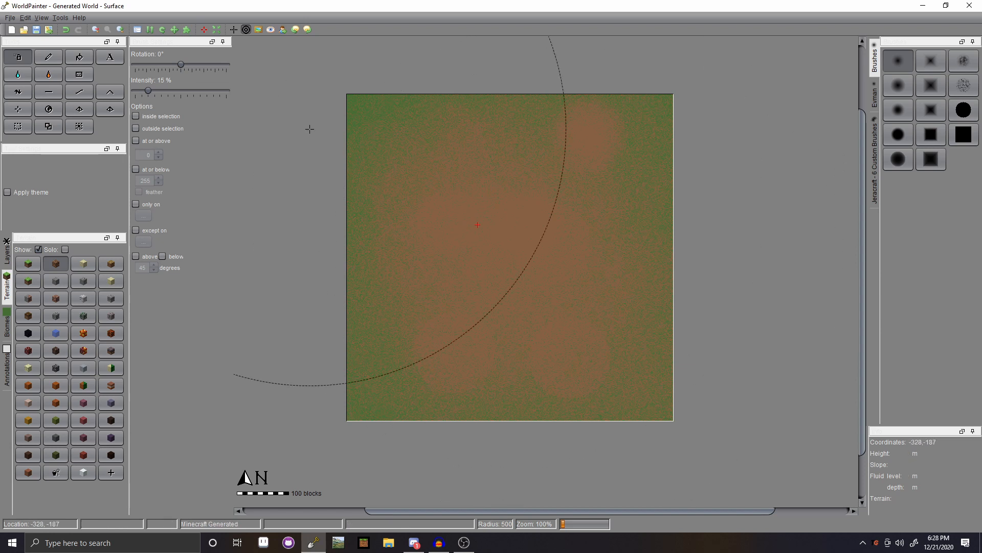
pyautogui.click(49, 57)
pyautogui.moveTo(487, 161)
pyautogui.mouseDown()
pyautogui.moveTo(561, 147)
pyautogui.moveTo(516, 165)
pyautogui.moveTo(561, 178)
pyautogui.mouseUp()
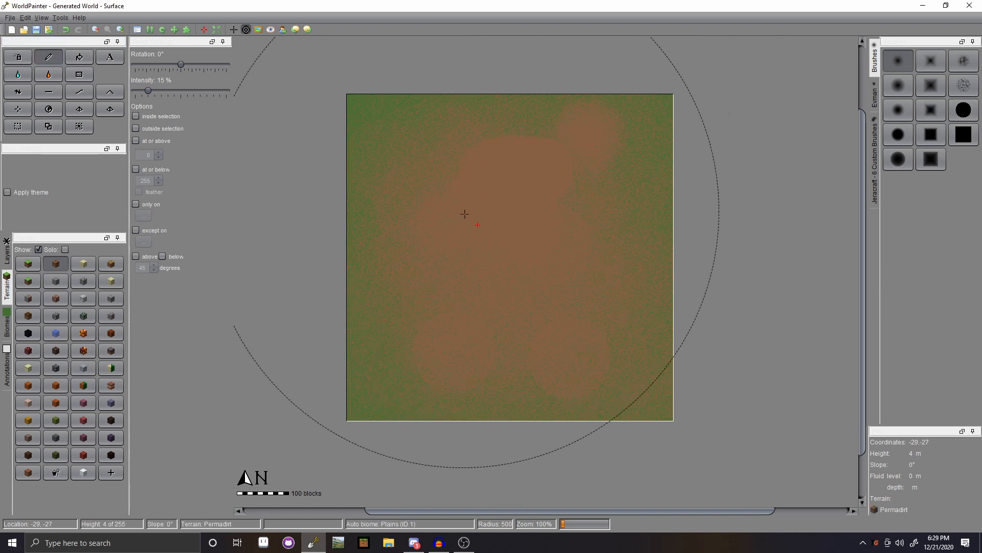
# - Paint solid dirt circles on the left, toward the centre, and at the top with a hard brush
pyautogui.click(964, 110)
pyautogui.scroll(-15, 510, 220)
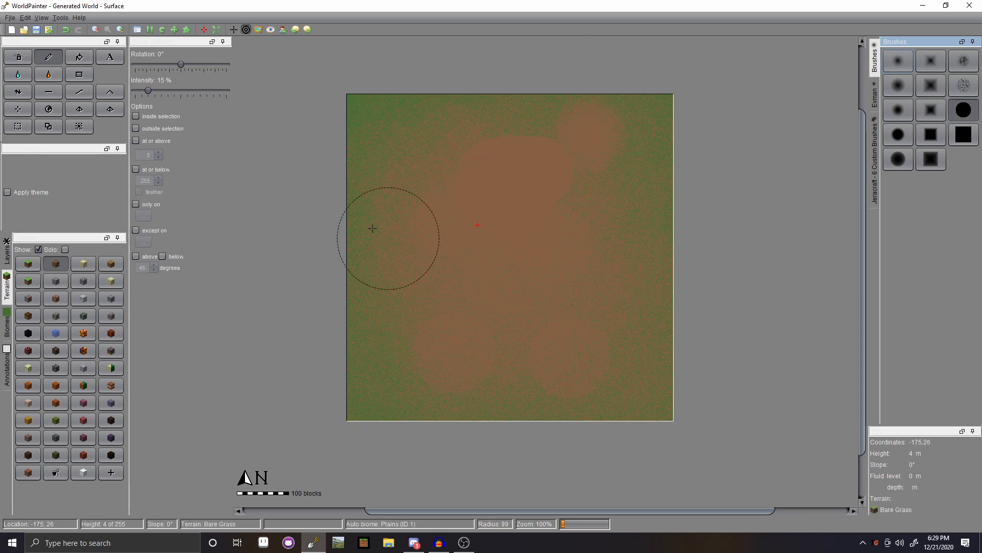
pyautogui.moveTo(432, 242); pyautogui.dragTo(406, 260)
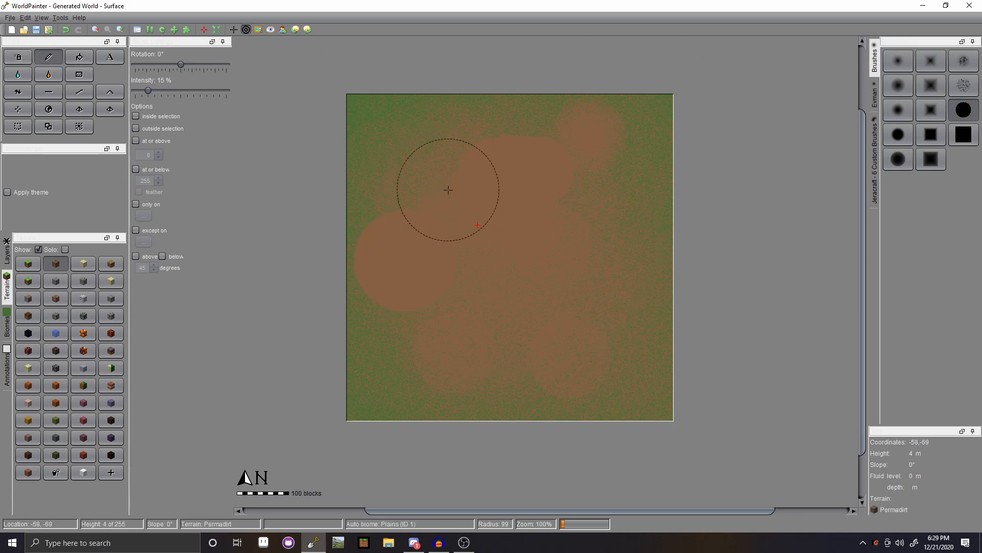
pyautogui.moveTo(418, 201)
pyautogui.mouseDown()
pyautogui.moveTo(484, 234)
pyautogui.moveTo(456, 266)
pyautogui.mouseUp()
pyautogui.scroll(-7, 436, 339)
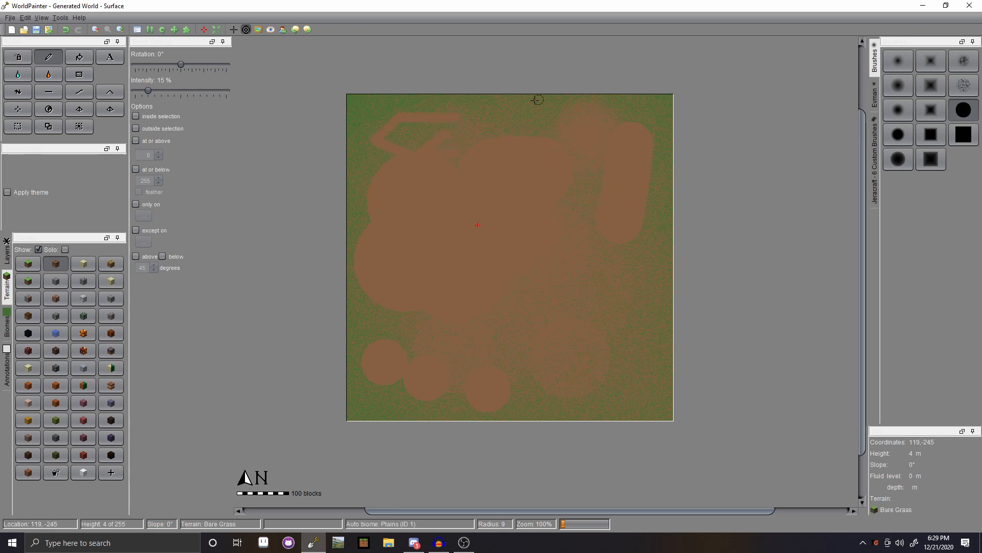
pyautogui.scroll(10, 525, 107)
pyautogui.click(521, 107)
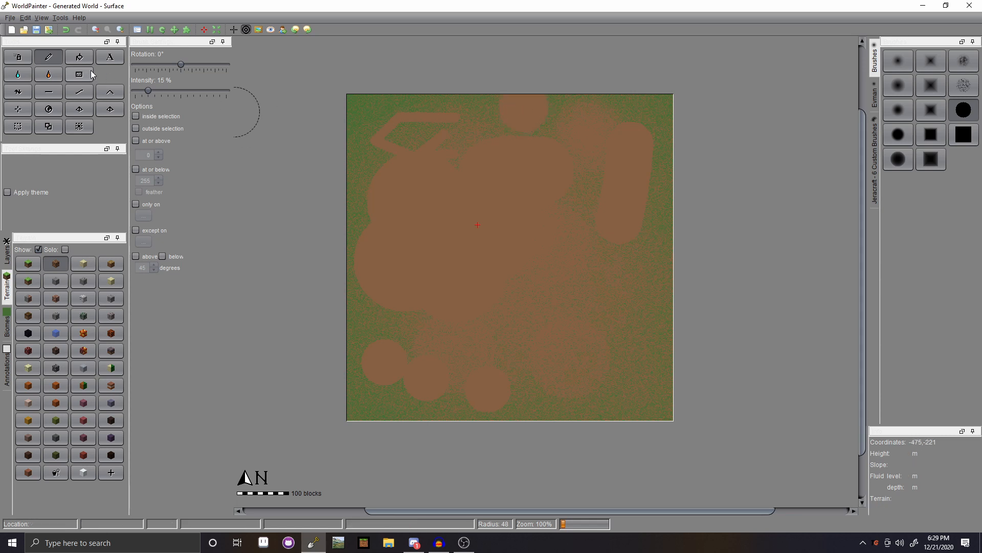
pyautogui.click(79, 57)
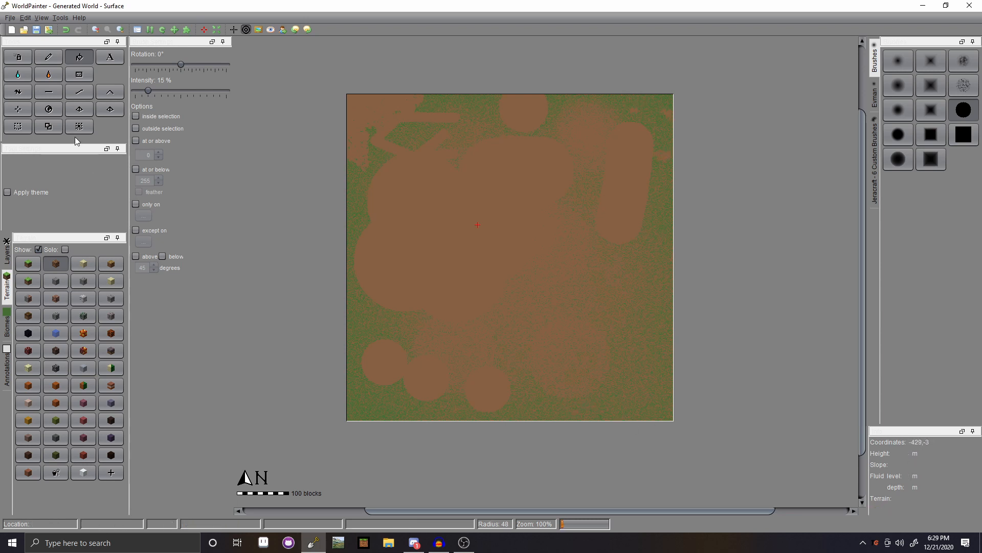
# - Flood-fill the brown dirt areas with Sand
pyautogui.click(43, 61)
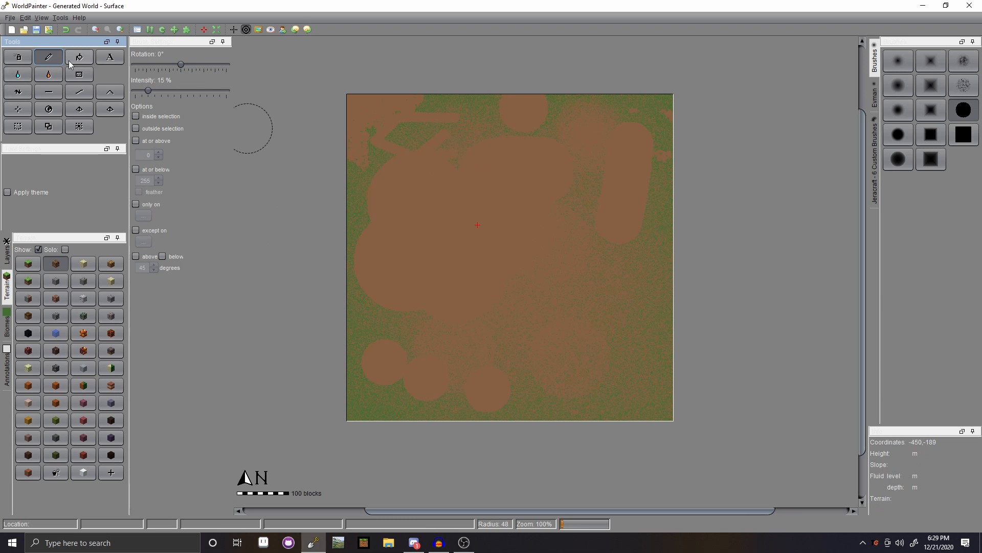
pyautogui.click(75, 263)
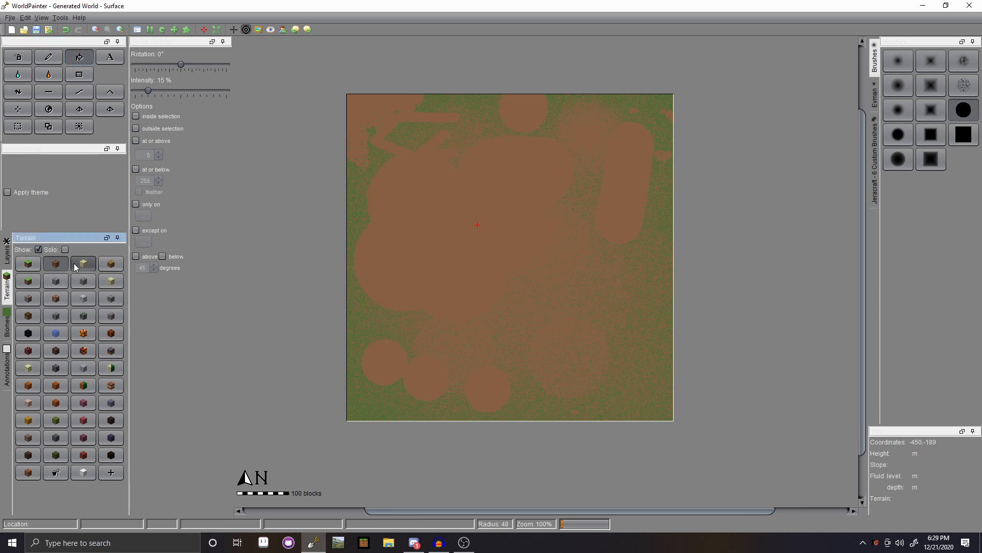
pyautogui.click(457, 225)
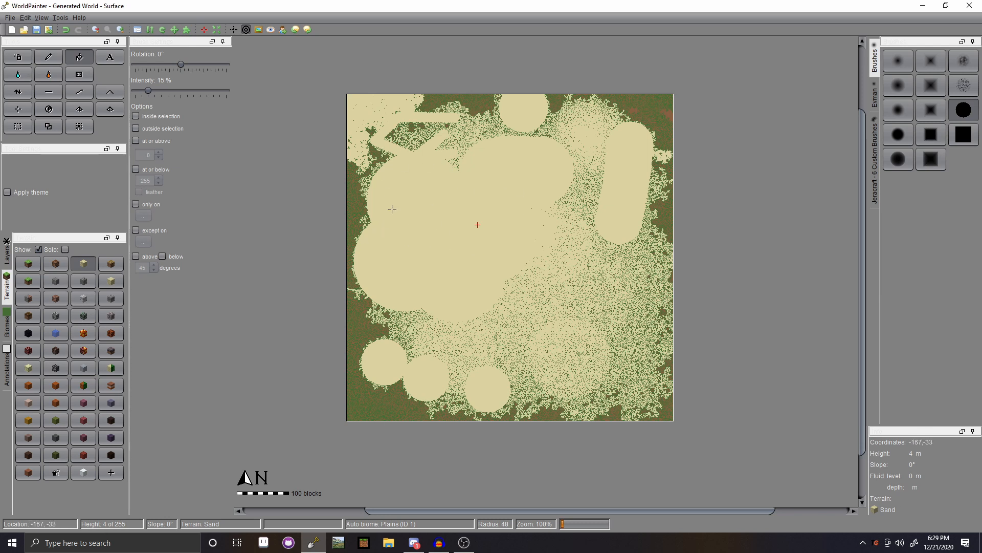
# - Paint a round grass patch at the map centre, then fill it with grey terrain
pyautogui.click(27, 264)
pyautogui.click(49, 57)
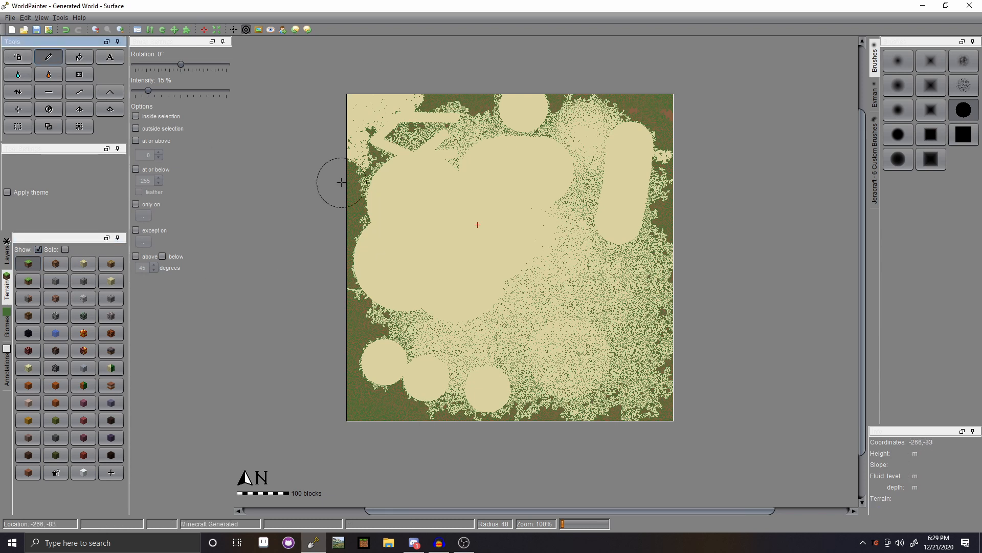
pyautogui.moveTo(477, 250)
pyautogui.mouseDown()
pyautogui.moveTo(463, 225)
pyautogui.moveTo(470, 233)
pyautogui.mouseUp()
pyautogui.click(57, 263)
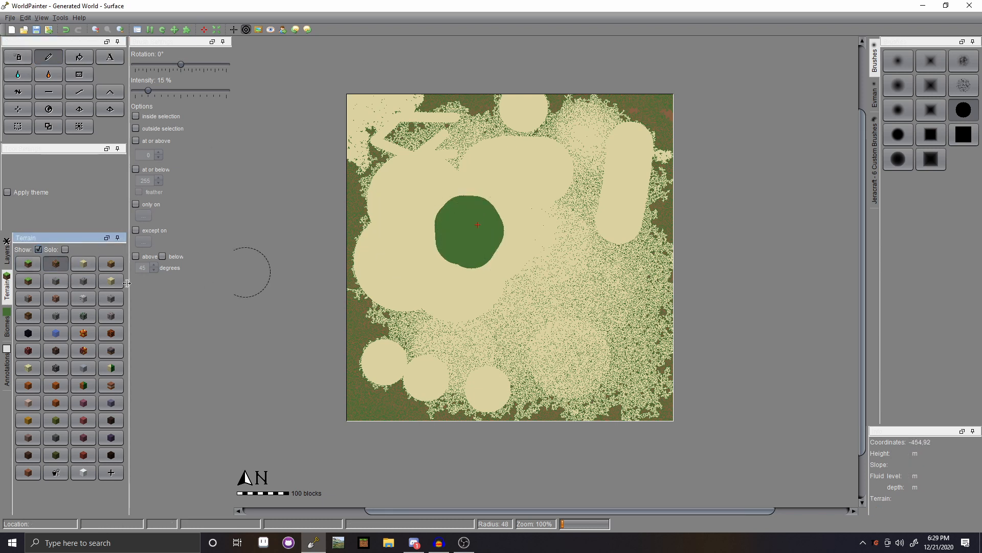
pyautogui.click(94, 297)
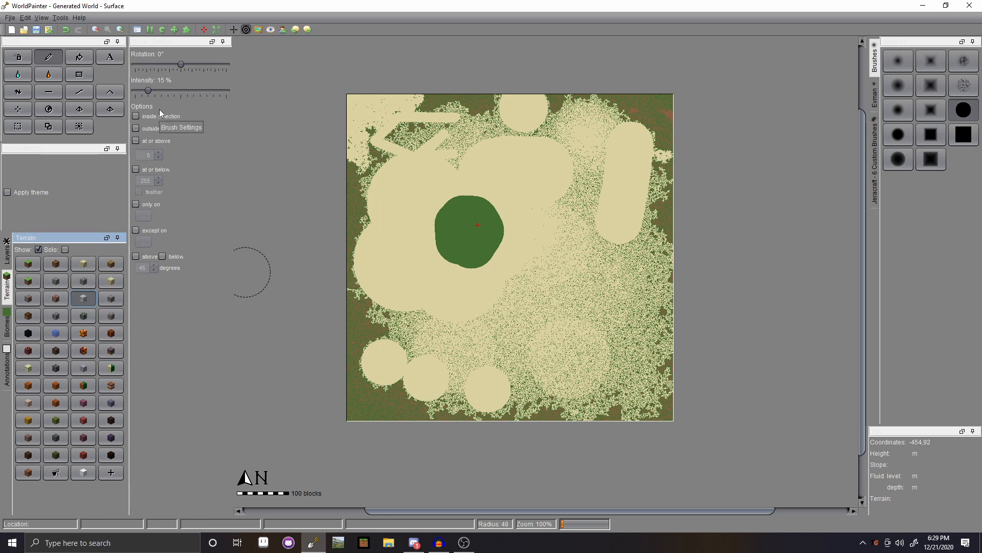
pyautogui.click(80, 57)
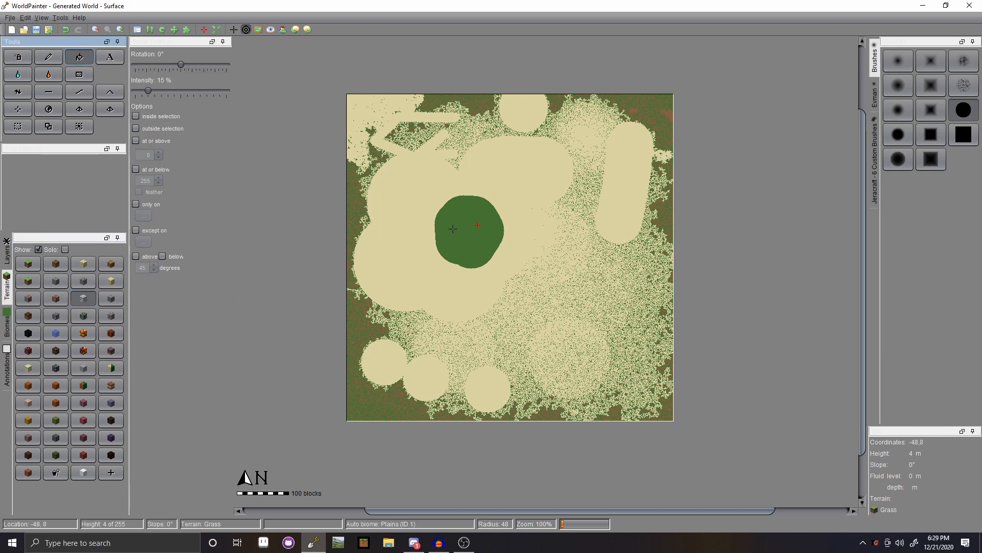
pyautogui.click(470, 241)
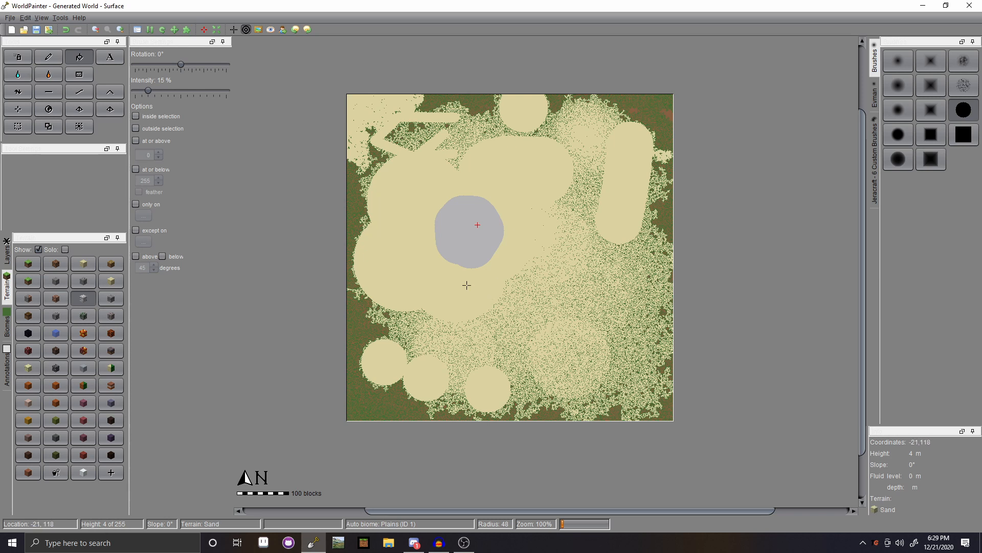
pyautogui.click(43, 57)
pyautogui.click(34, 265)
pyautogui.scroll(-20, 399, 217)
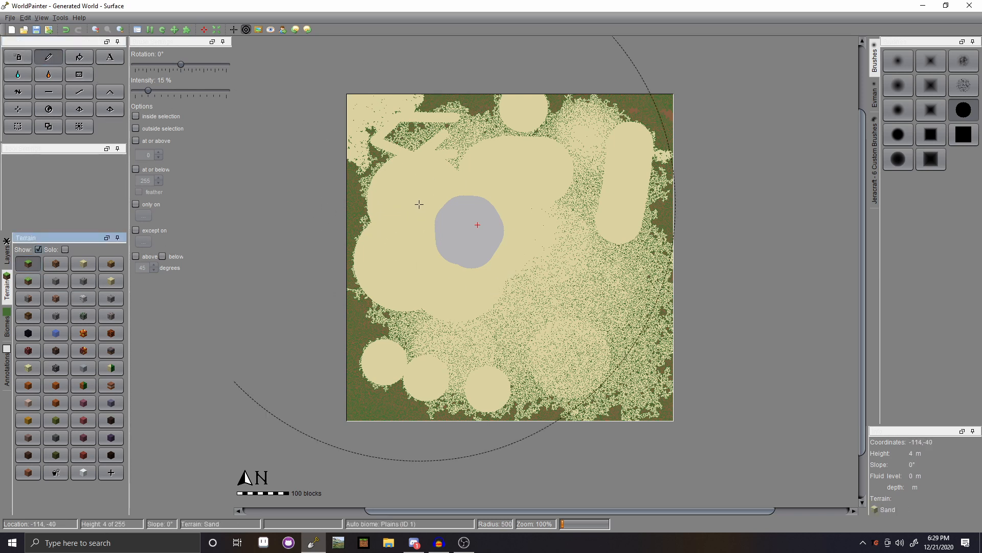
# - Paint grass over the whole map, abandon a text placement, then try flooding at 50% intensity
pyautogui.moveTo(416, 198)
pyautogui.mouseDown()
pyautogui.moveTo(588, 276)
pyautogui.moveTo(218, 198)
pyautogui.mouseUp()
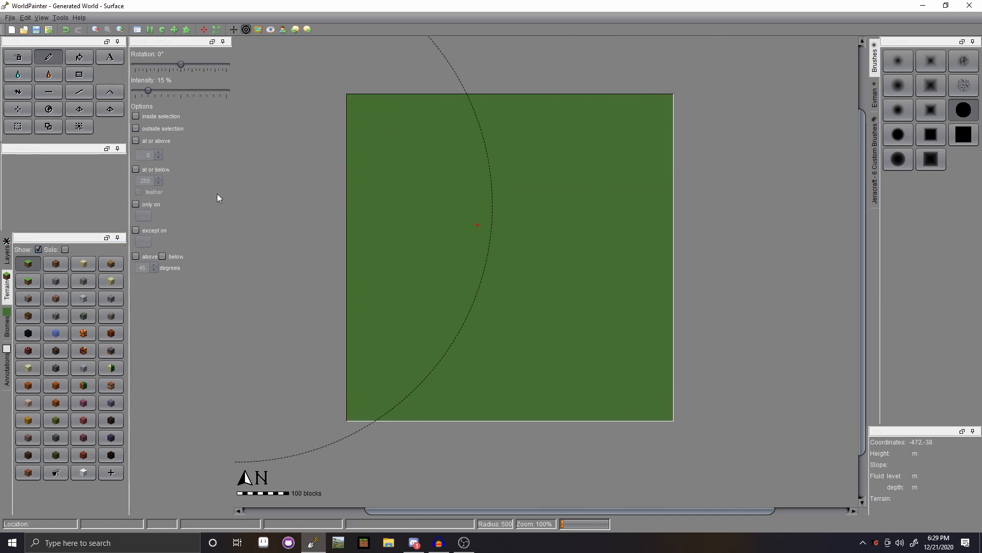
pyautogui.click(109, 57)
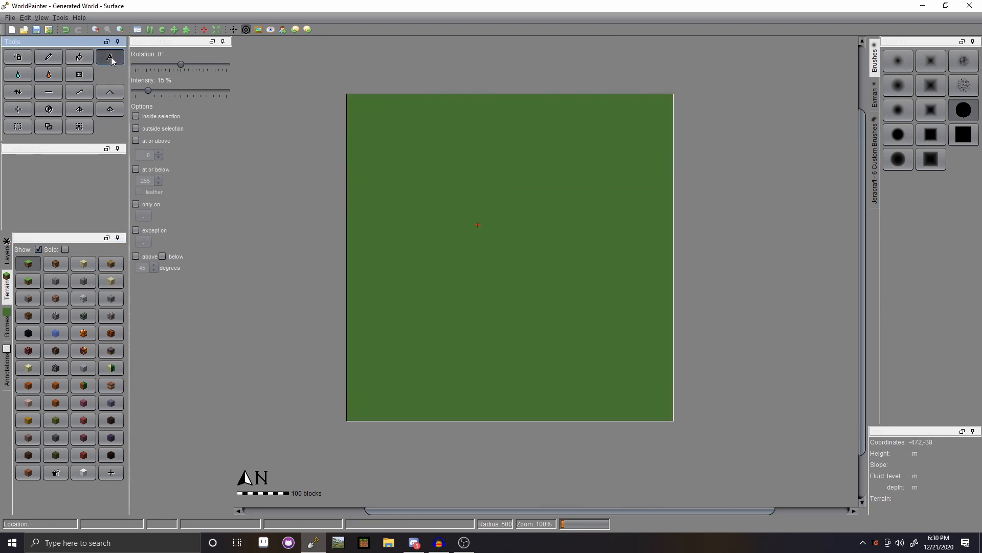
pyautogui.click(444, 176)
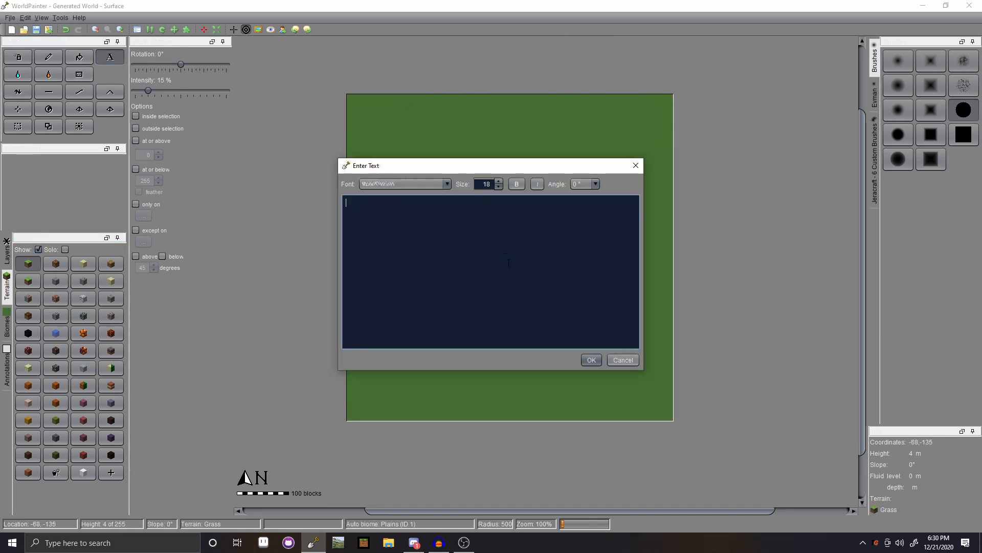
pyautogui.click(636, 166)
pyautogui.click(18, 75)
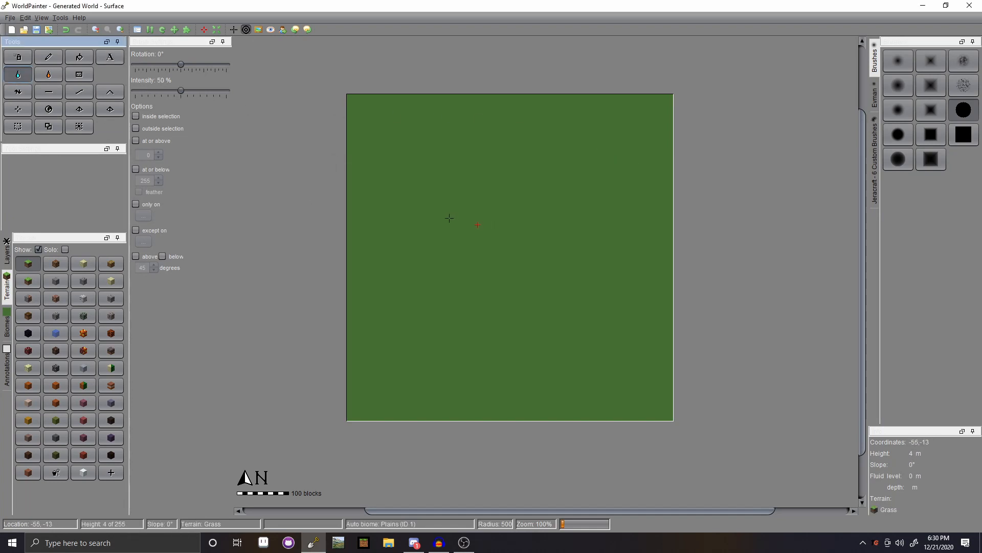
pyautogui.click(471, 291)
# - Flood the flat grass map with water and drain it again, twice, leaving it dry
pyautogui.rightClick(506, 250)
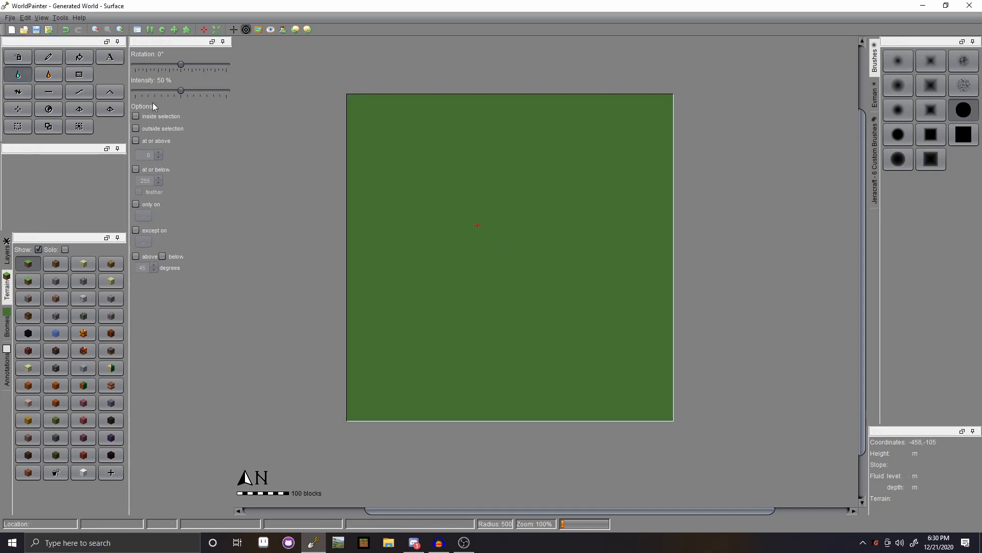
pyautogui.click(489, 198)
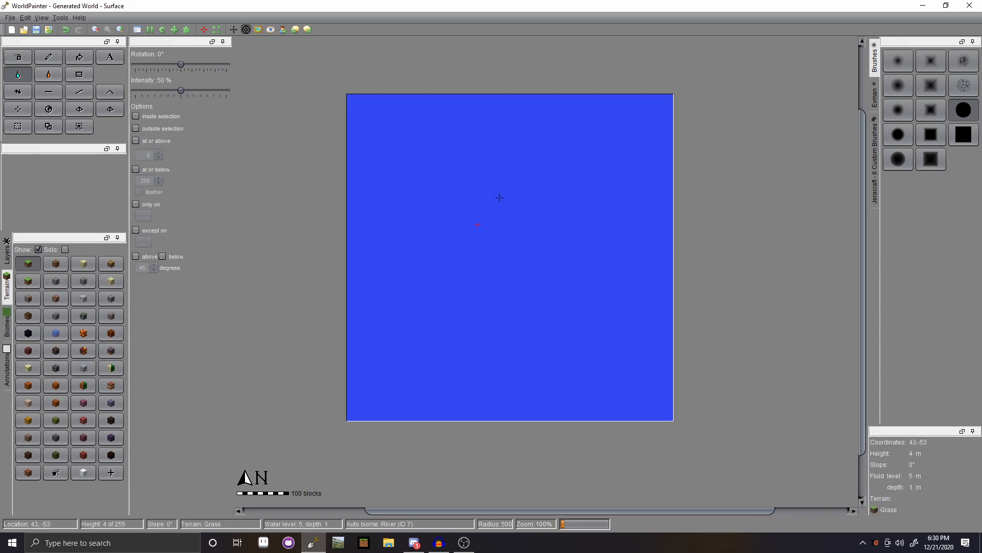
pyautogui.rightClick(499, 197)
pyautogui.click(507, 204)
pyautogui.rightClick(505, 204)
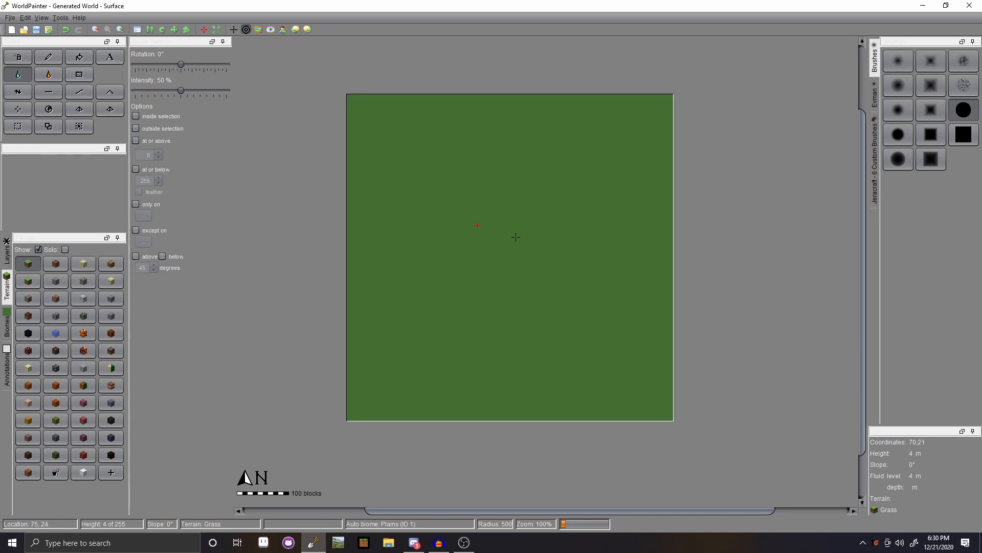
# - Try the Pencil, water flood, lava flood and Sponge tools, settling on soft-brush Raise/Lower terrain
pyautogui.click(48, 57)
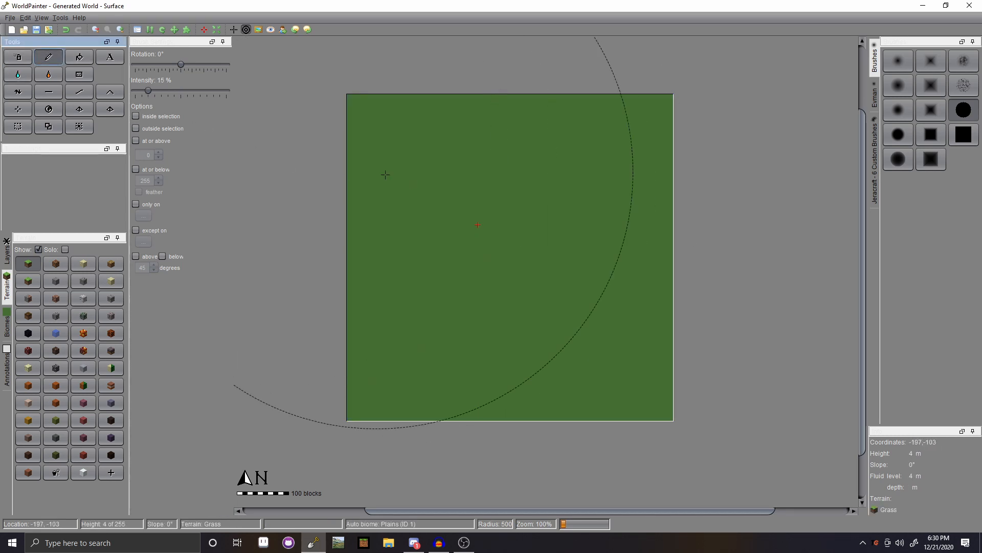
pyautogui.click(18, 75)
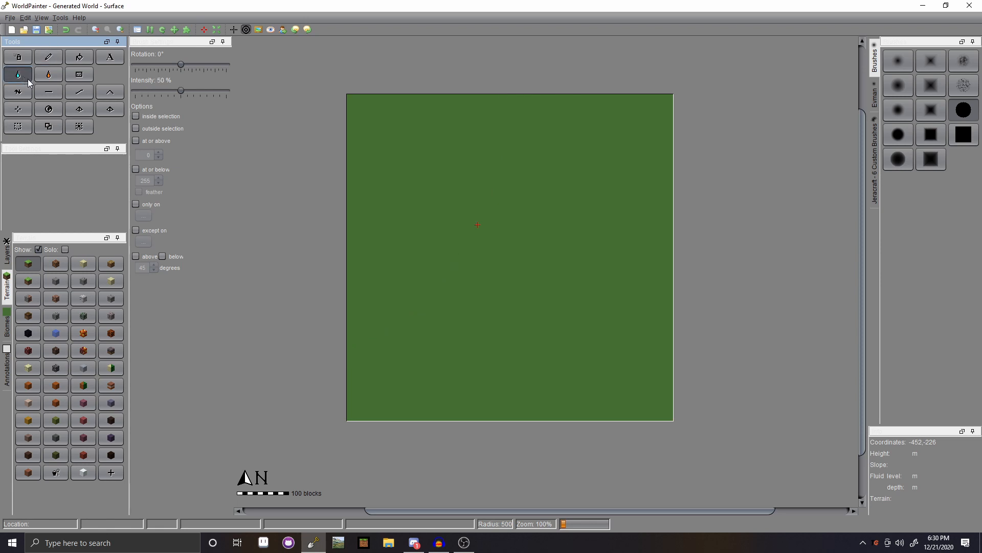
pyautogui.click(49, 74)
pyautogui.click(90, 74)
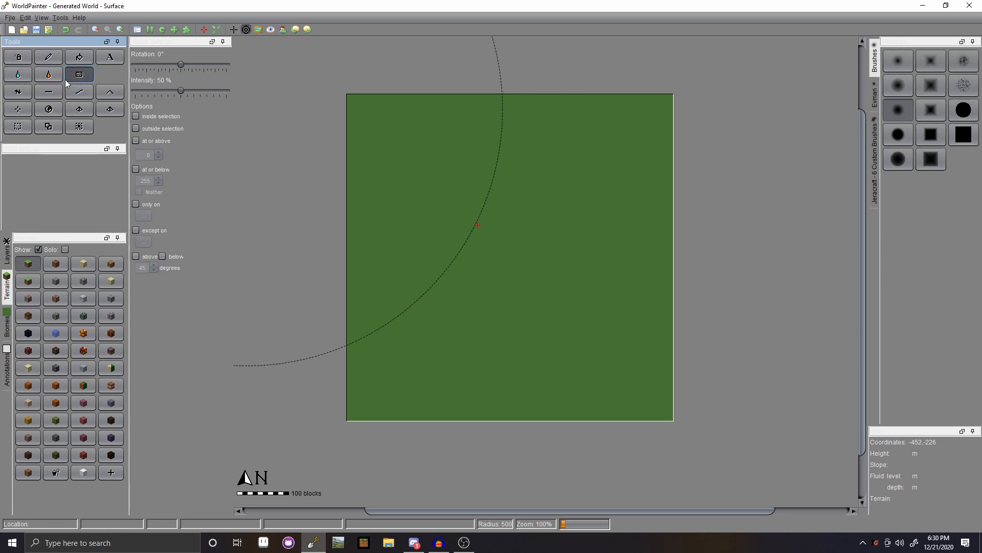
pyautogui.click(18, 74)
pyautogui.click(48, 57)
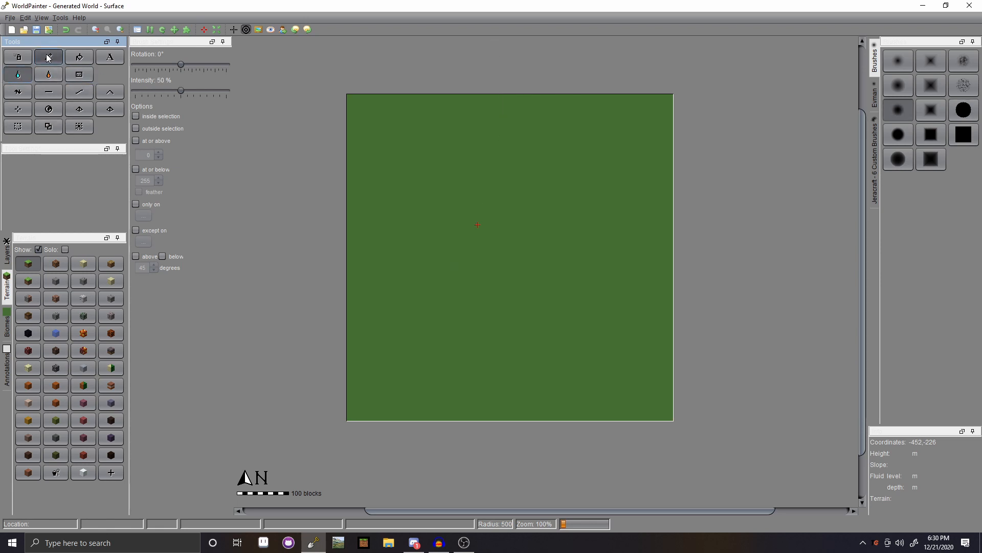
pyautogui.click(56, 281)
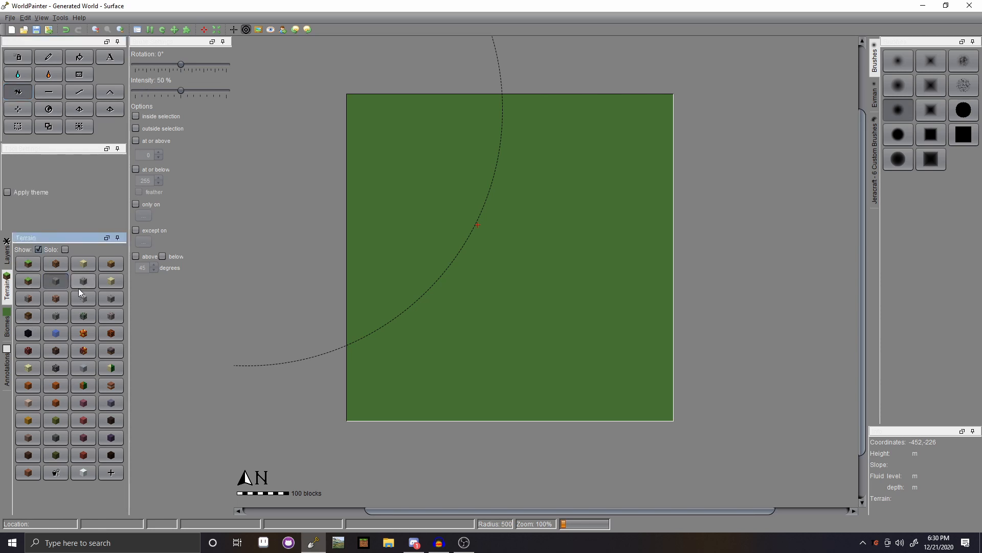
# - With brush radius 153 at 100% intensity, raise rounded hills across the west and centre
pyautogui.scroll(11, 399, 337)
pyautogui.moveTo(393, 339)
pyautogui.mouseDown()
pyautogui.moveTo(493, 388)
pyautogui.moveTo(389, 345)
pyautogui.moveTo(393, 245)
pyautogui.moveTo(186, 91)
pyautogui.moveTo(233, 94)
pyautogui.mouseUp()
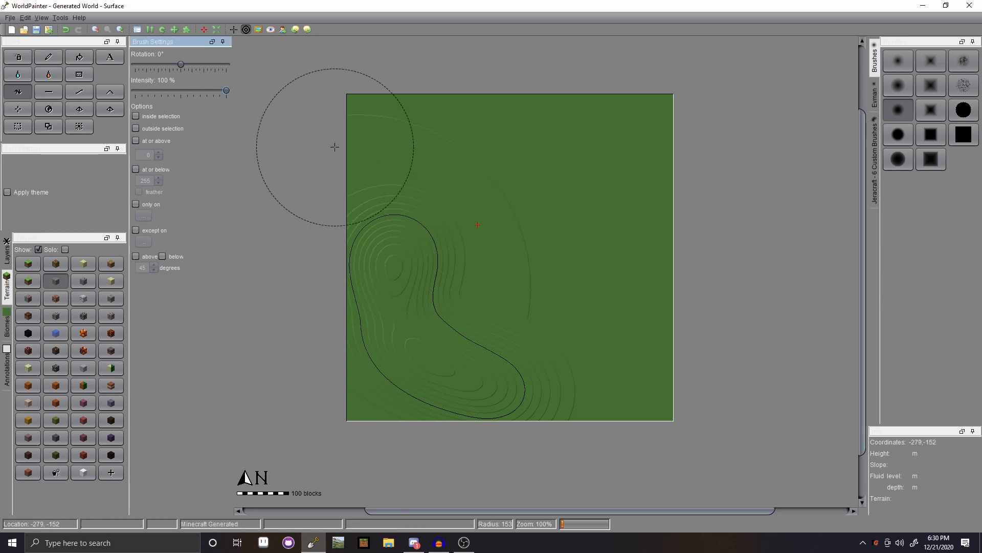
pyautogui.moveTo(348, 171)
pyautogui.mouseDown()
pyautogui.moveTo(369, 255)
pyautogui.moveTo(427, 345)
pyautogui.moveTo(486, 371)
pyautogui.moveTo(578, 373)
pyautogui.moveTo(668, 353)
pyautogui.moveTo(499, 356)
pyautogui.moveTo(384, 176)
pyautogui.moveTo(403, 153)
pyautogui.moveTo(450, 156)
pyautogui.moveTo(450, 169)
pyautogui.moveTo(534, 204)
pyautogui.moveTo(522, 271)
pyautogui.moveTo(491, 276)
pyautogui.moveTo(498, 210)
pyautogui.moveTo(205, 135)
pyautogui.mouseUp()
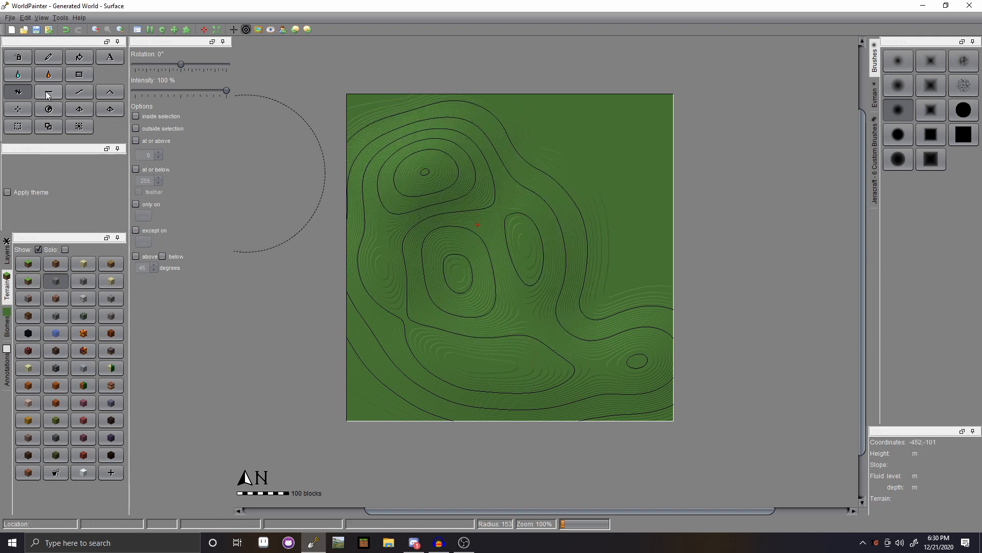
pyautogui.click(18, 74)
# - Flood the hilly map, lower the water twice, then raise it to level 45
pyautogui.click(461, 277)
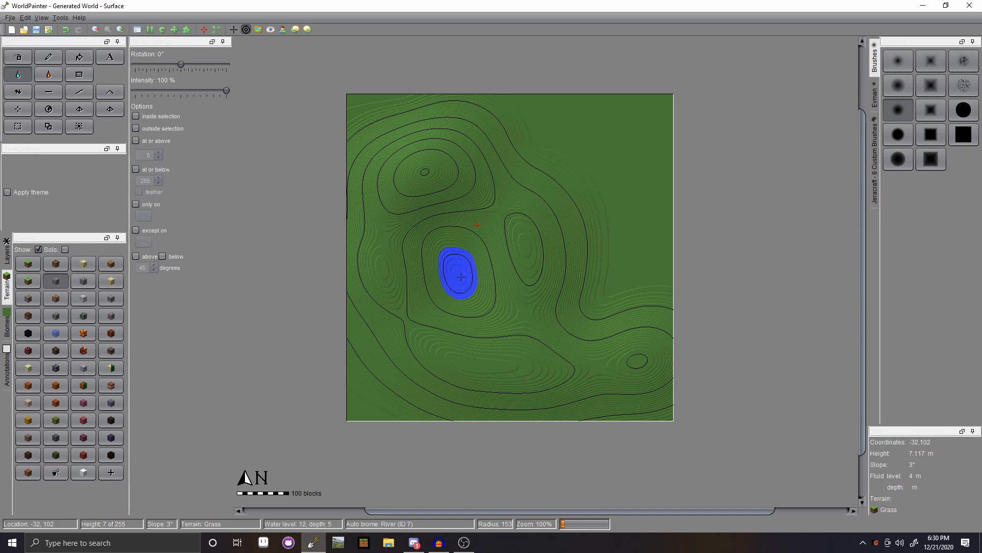
pyautogui.click(427, 365)
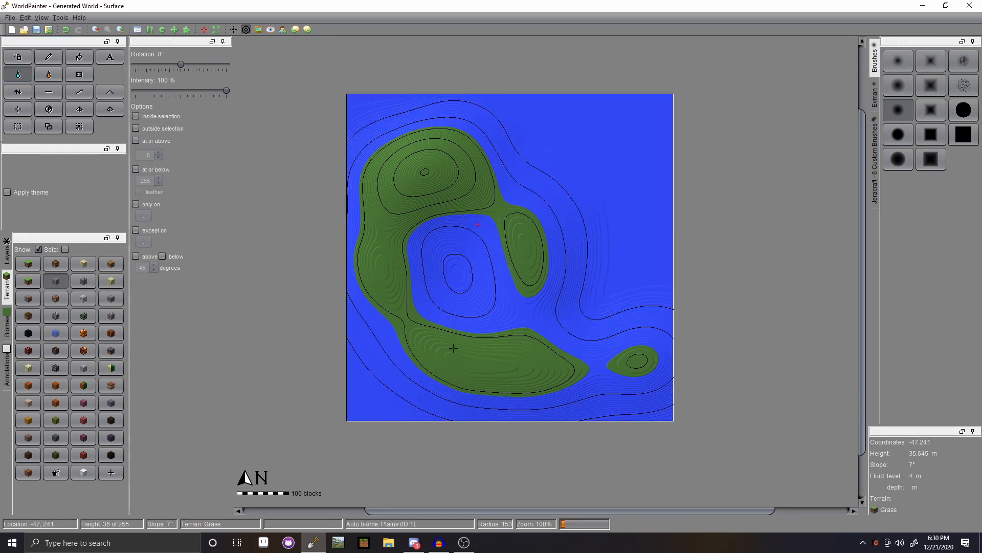
pyautogui.rightClick(462, 290)
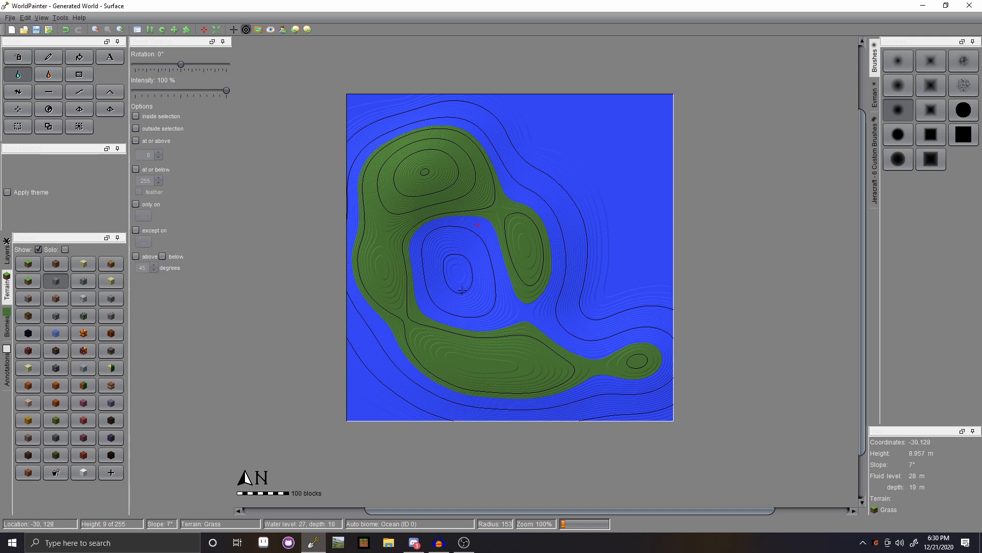
pyautogui.rightClick(444, 294)
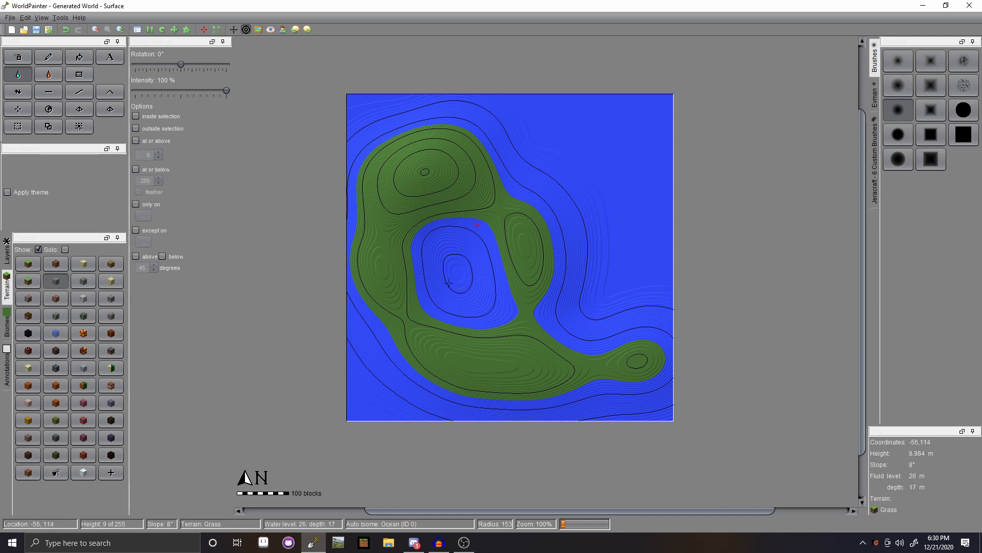
pyautogui.click(463, 283)
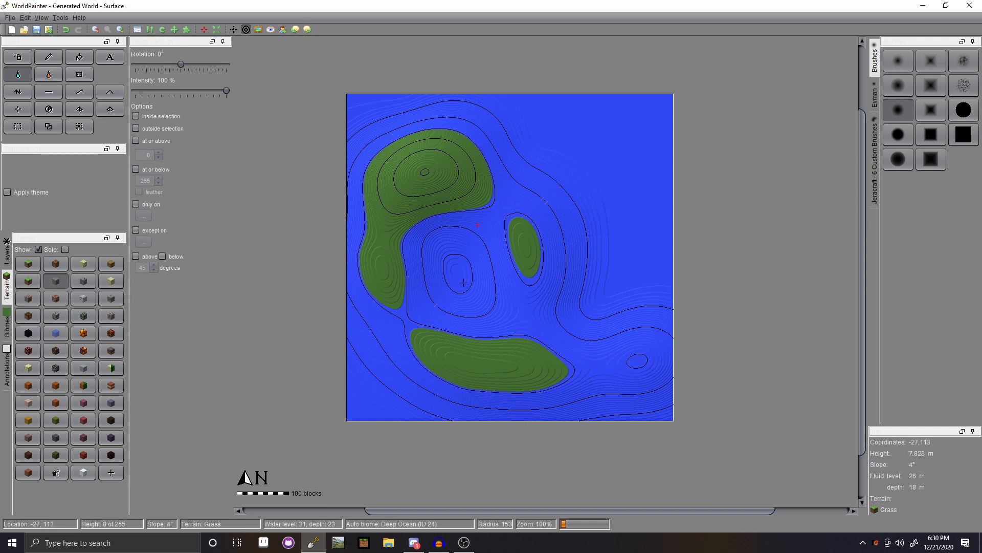
pyautogui.moveTo(463, 283); pyautogui.dragTo(463, 282)
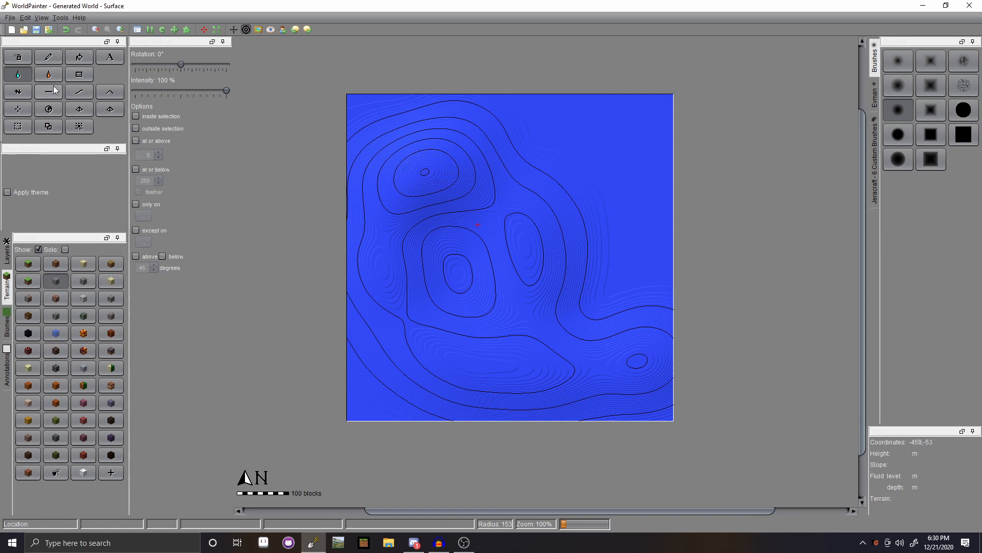
pyautogui.click(27, 96)
# - Raise a large central landmass, then at radius 40 carve a dip and add two small peaks
pyautogui.moveTo(519, 242)
pyautogui.mouseDown()
pyautogui.moveTo(512, 222)
pyautogui.moveTo(441, 175)
pyautogui.moveTo(512, 226)
pyautogui.moveTo(562, 205)
pyautogui.moveTo(578, 210)
pyautogui.moveTo(549, 270)
pyautogui.mouseUp()
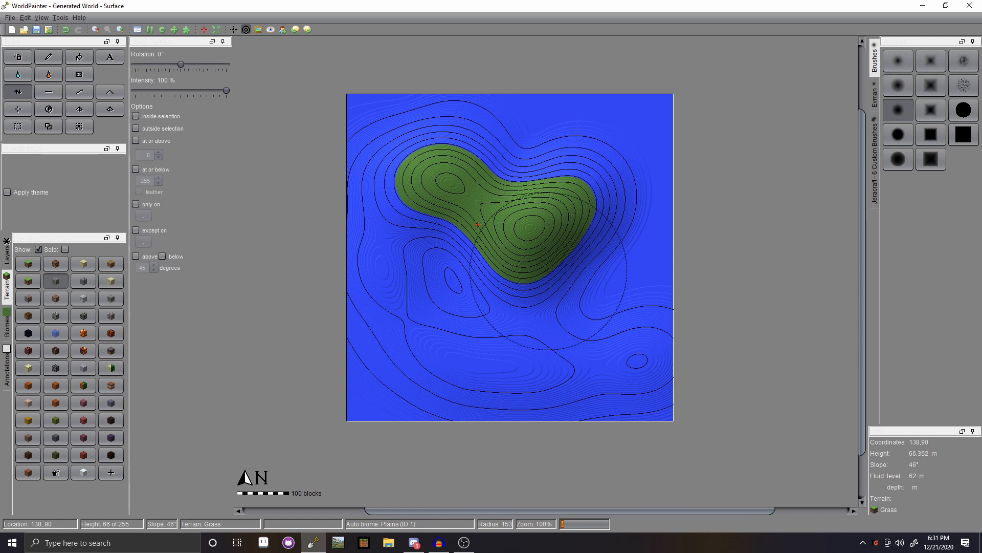
pyautogui.moveTo(549, 270); pyautogui.dragTo(535, 219)
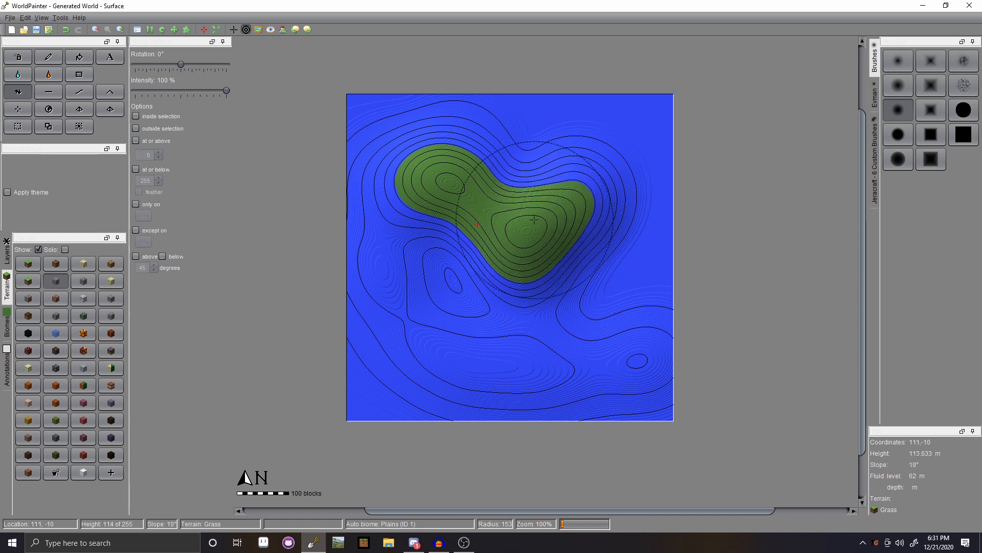
pyautogui.scroll(1, 518, 223)
pyautogui.moveTo(520, 224); pyautogui.dragTo(517, 225, button='right')
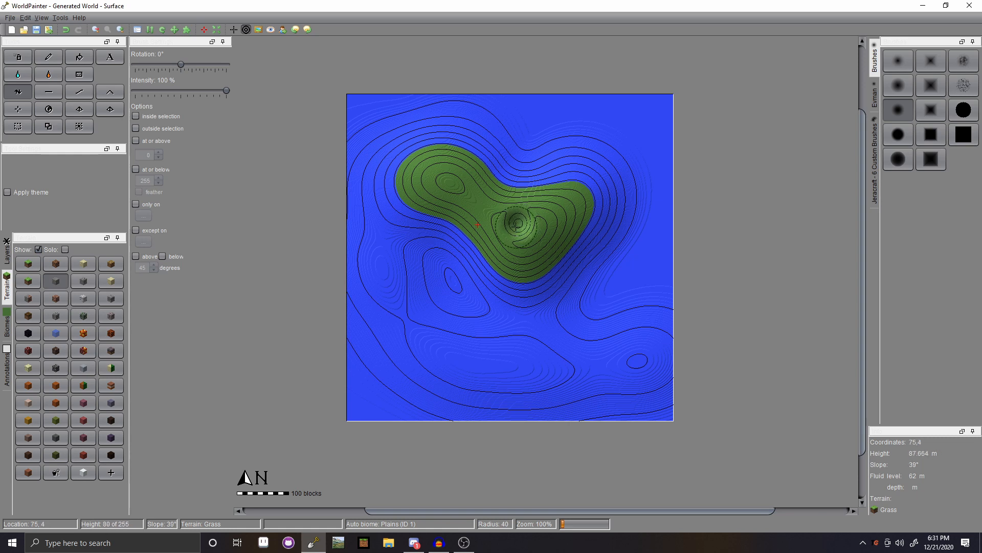
pyautogui.moveTo(493, 209); pyautogui.dragTo(492, 215)
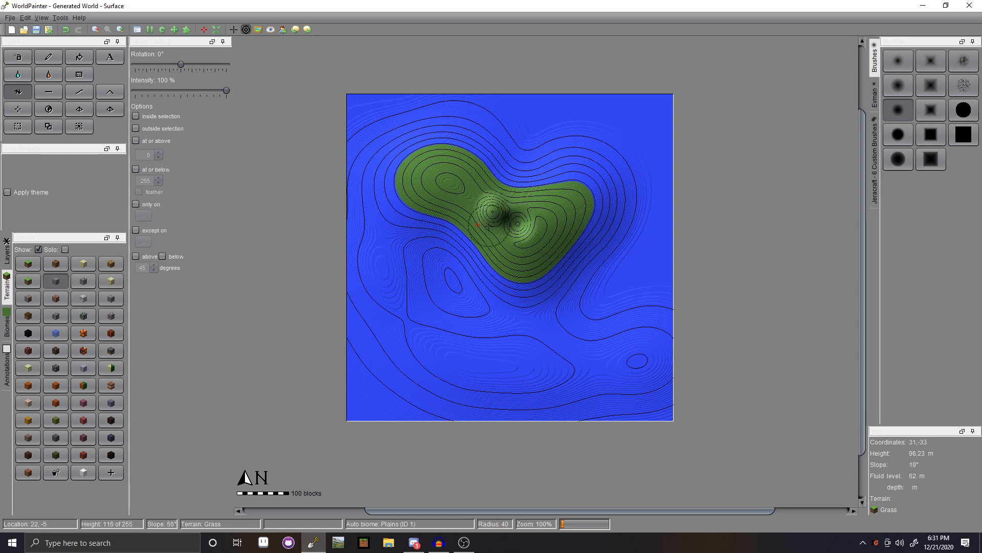
pyautogui.moveTo(503, 256); pyautogui.dragTo(483, 258)
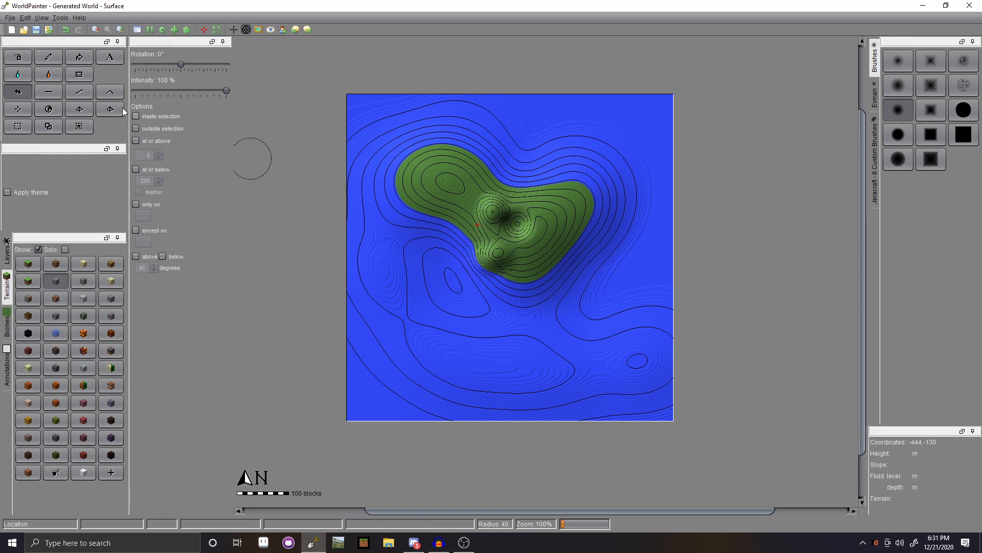
pyautogui.click(52, 94)
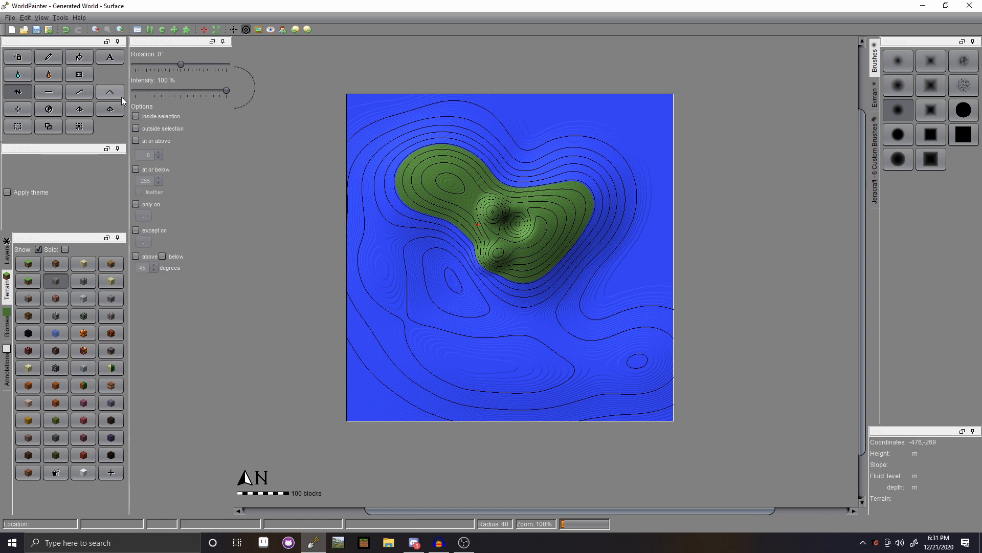
# - Convert the surrounding water into lava with the lava flood tool
pyautogui.click(18, 75)
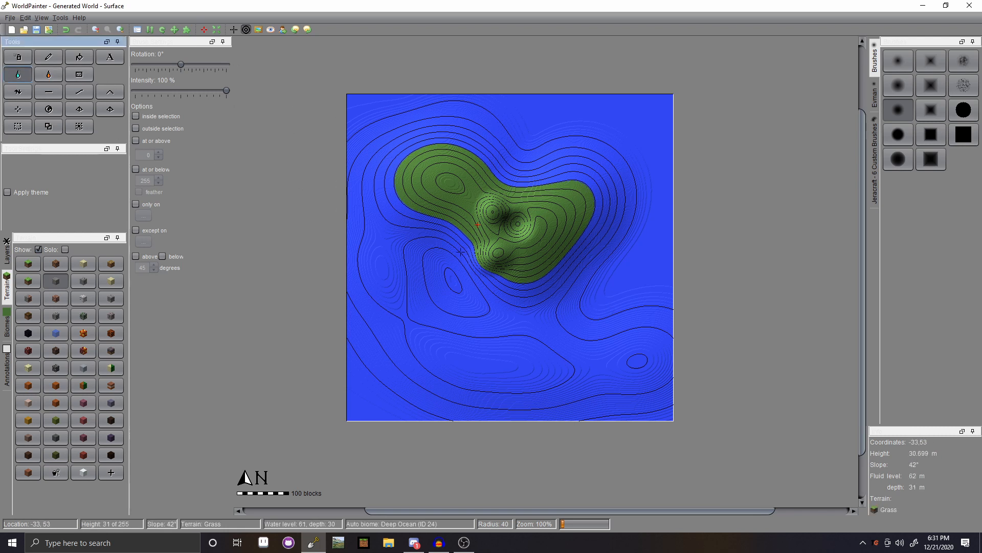
pyautogui.click(49, 74)
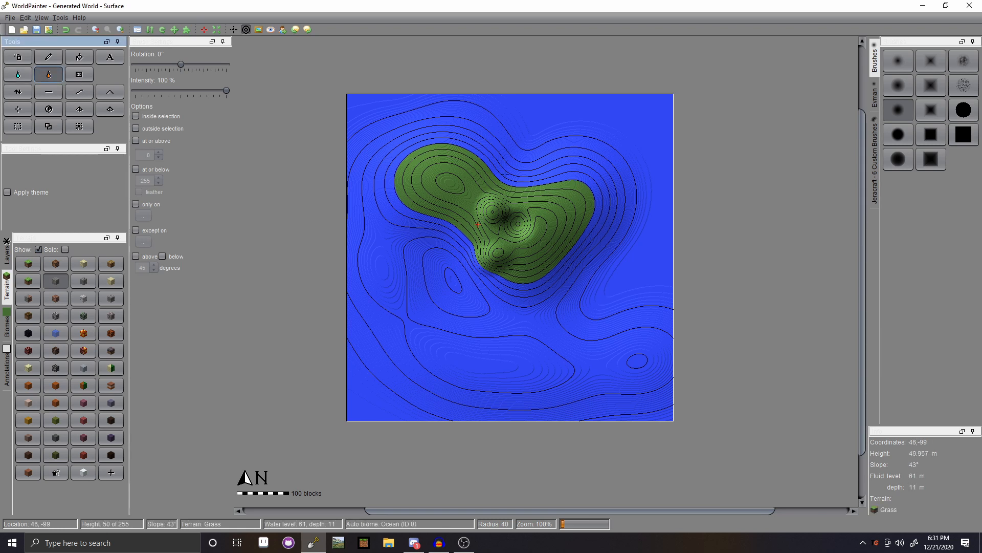
pyautogui.click(445, 241)
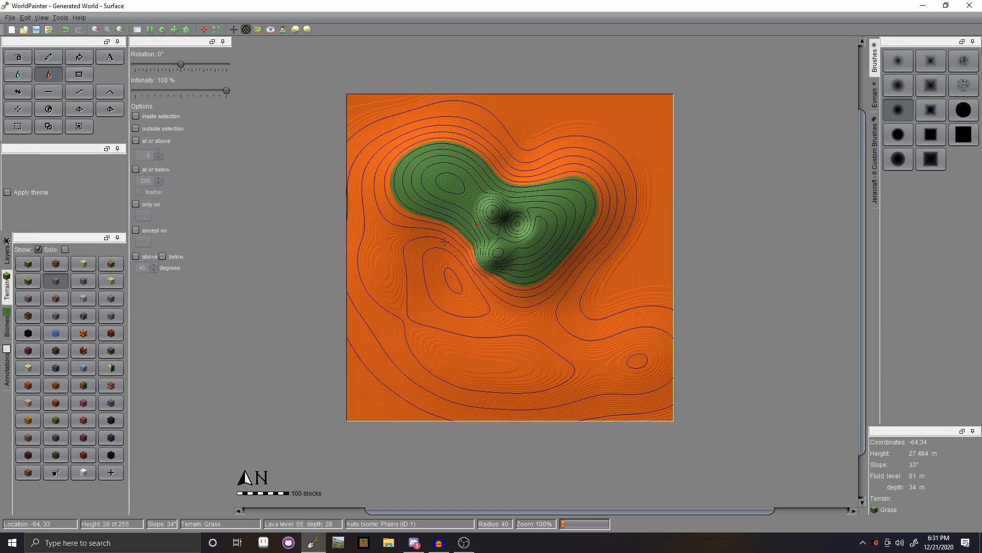
# - Erase the lava across the whole map with the Sponge at radius 170
pyautogui.click(81, 75)
pyautogui.moveTo(448, 226)
pyautogui.mouseDown()
pyautogui.moveTo(463, 252)
pyautogui.moveTo(436, 249)
pyautogui.moveTo(417, 282)
pyautogui.moveTo(476, 299)
pyautogui.moveTo(397, 270)
pyautogui.moveTo(421, 239)
pyautogui.moveTo(371, 217)
pyautogui.moveTo(339, 172)
pyautogui.moveTo(400, 209)
pyautogui.moveTo(359, 157)
pyautogui.mouseUp()
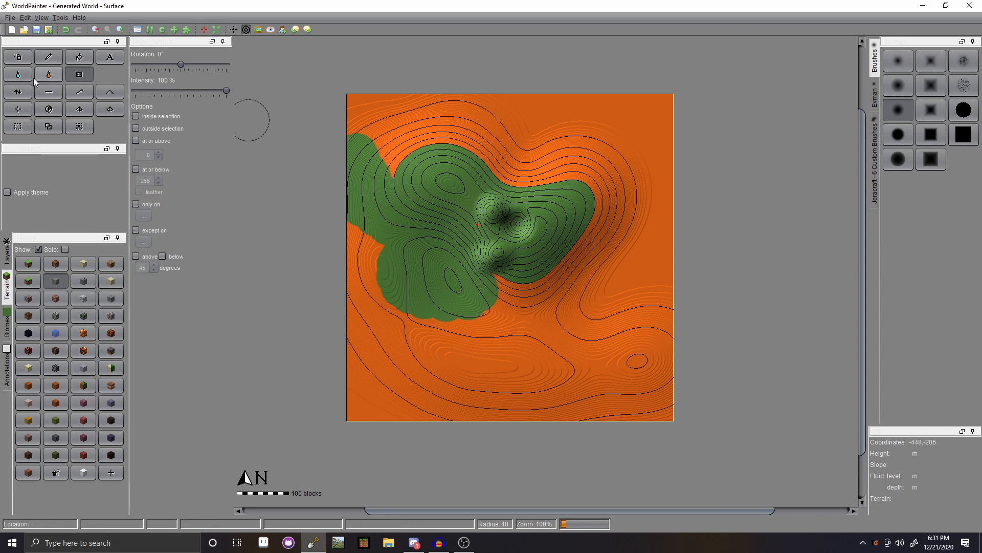
pyautogui.moveTo(463, 270)
pyautogui.mouseDown()
pyautogui.moveTo(560, 292)
pyautogui.moveTo(604, 261)
pyautogui.moveTo(673, 305)
pyautogui.mouseUp()
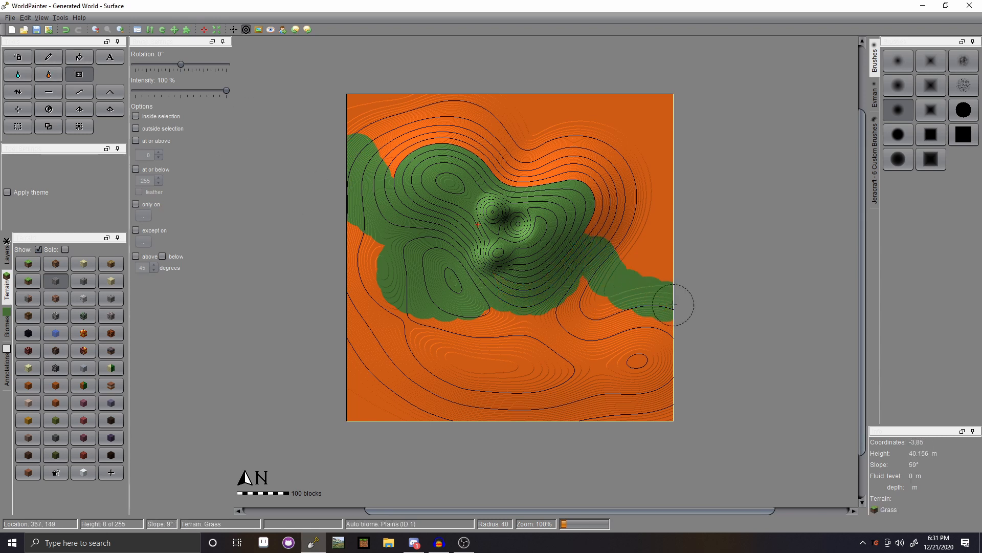
pyautogui.scroll(-15, 566, 318)
pyautogui.moveTo(573, 353)
pyautogui.mouseDown()
pyautogui.moveTo(578, 383)
pyautogui.moveTo(358, 368)
pyautogui.moveTo(356, 163)
pyautogui.moveTo(575, 132)
pyautogui.moveTo(827, 252)
pyautogui.moveTo(648, 251)
pyautogui.mouseUp()
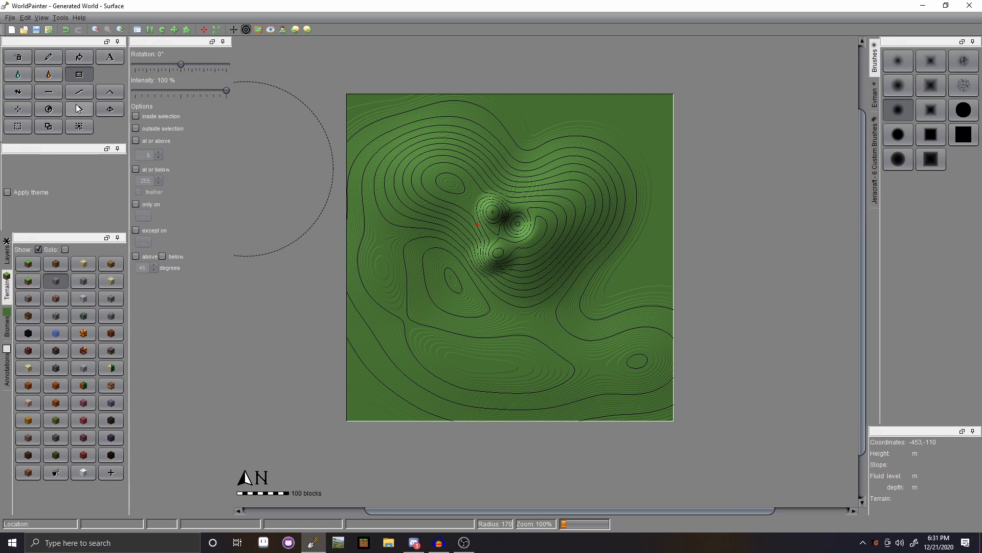
# - Re-flood the low ground with lava until only the peaks stay above it
pyautogui.click(48, 75)
pyautogui.click(516, 224)
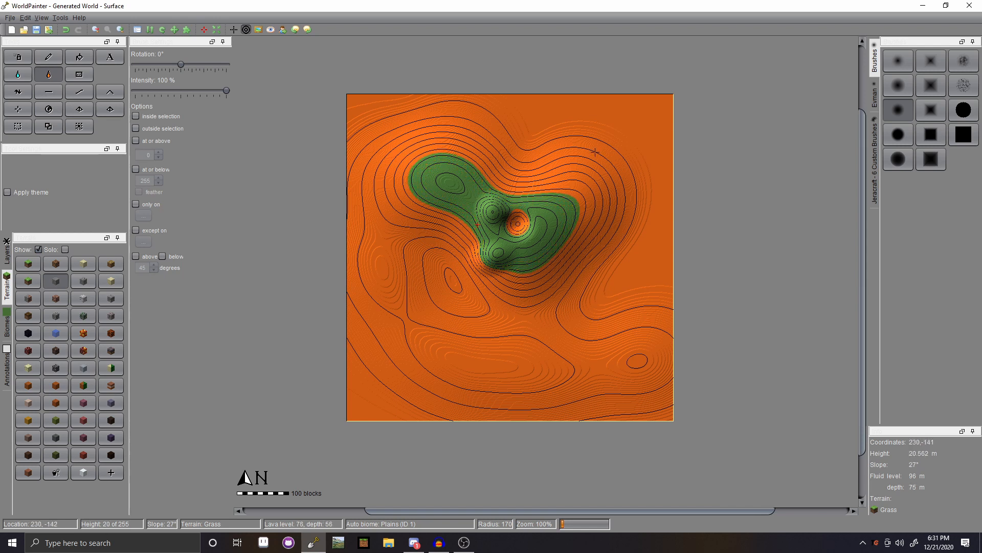
pyautogui.click(80, 75)
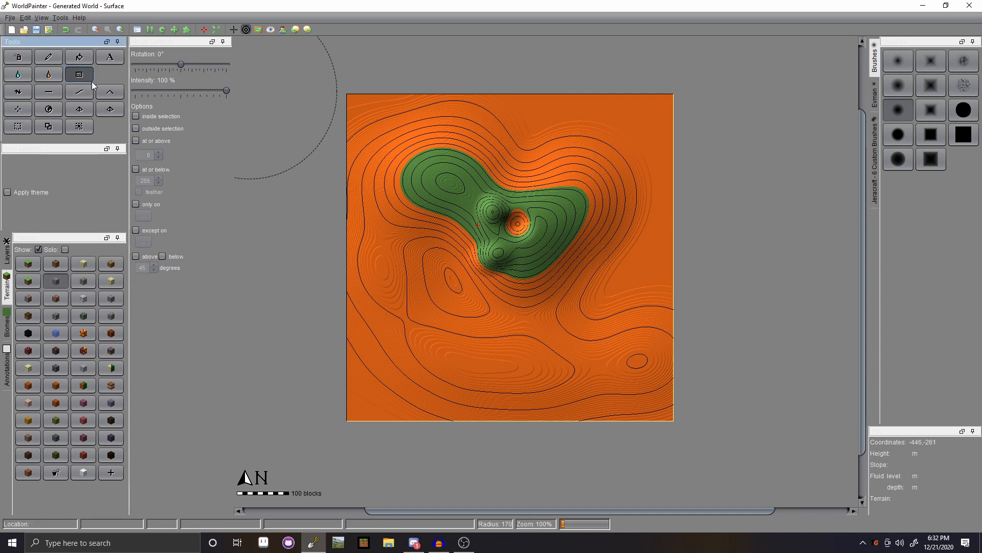
pyautogui.click(47, 75)
pyautogui.click(518, 223)
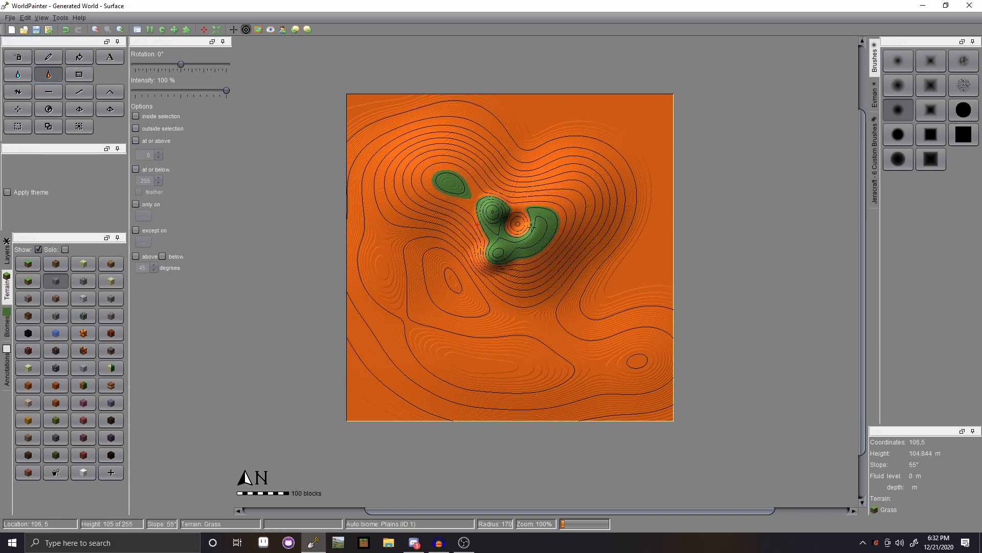
# - Sponge away all the lava, including the central crater pool, leaving dry grass
pyautogui.click(78, 74)
pyautogui.click(467, 120)
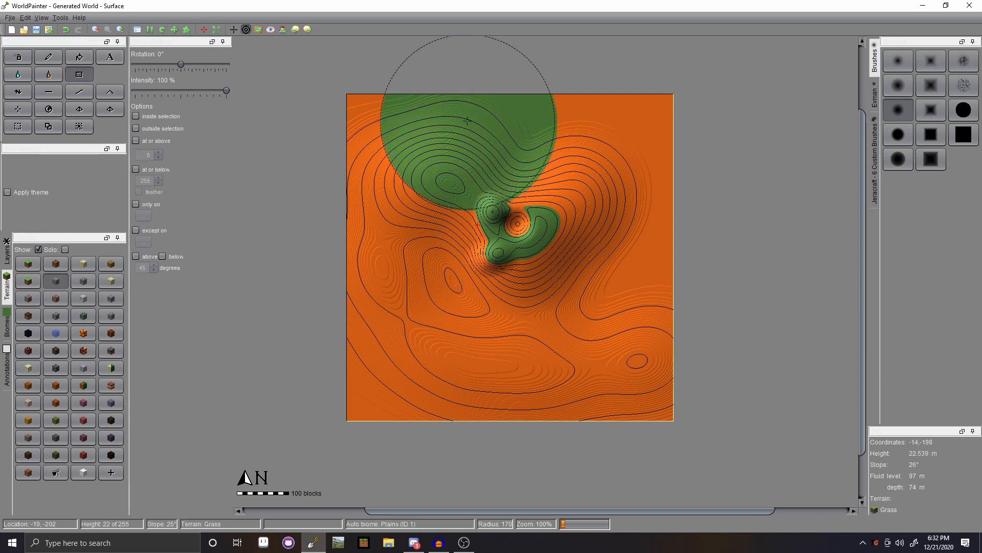
pyautogui.moveTo(467, 121)
pyautogui.mouseDown()
pyautogui.moveTo(592, 110)
pyautogui.moveTo(524, 109)
pyautogui.mouseUp()
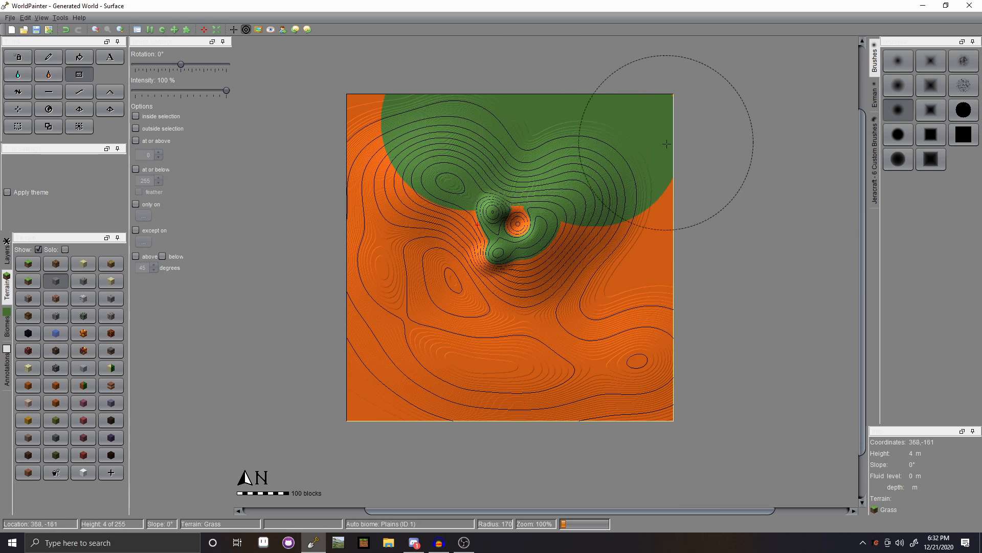
pyautogui.moveTo(666, 144)
pyautogui.mouseDown()
pyautogui.moveTo(582, 384)
pyautogui.moveTo(512, 358)
pyautogui.moveTo(474, 381)
pyautogui.moveTo(412, 274)
pyautogui.moveTo(351, 103)
pyautogui.moveTo(419, 394)
pyautogui.moveTo(626, 439)
pyautogui.mouseUp()
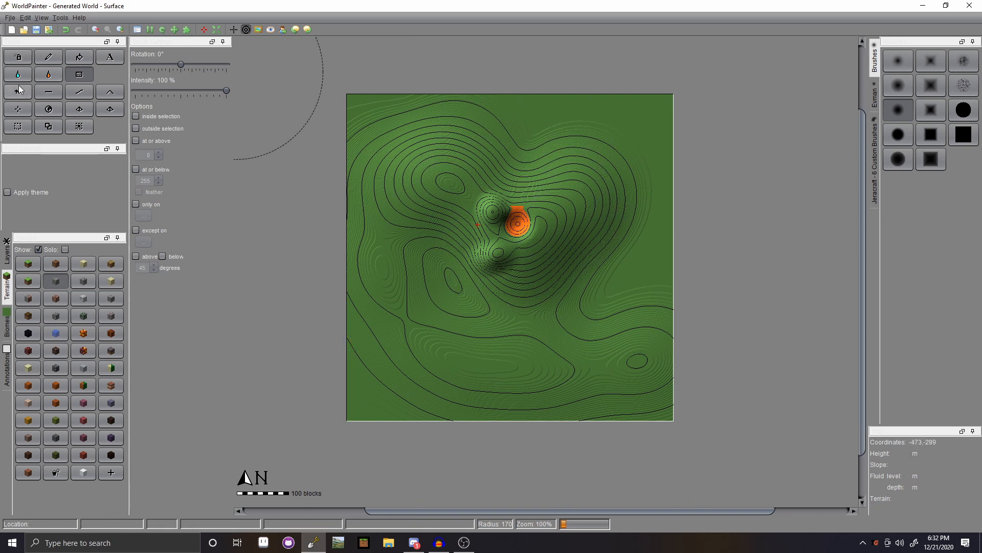
pyautogui.click(492, 223)
pyautogui.click(18, 93)
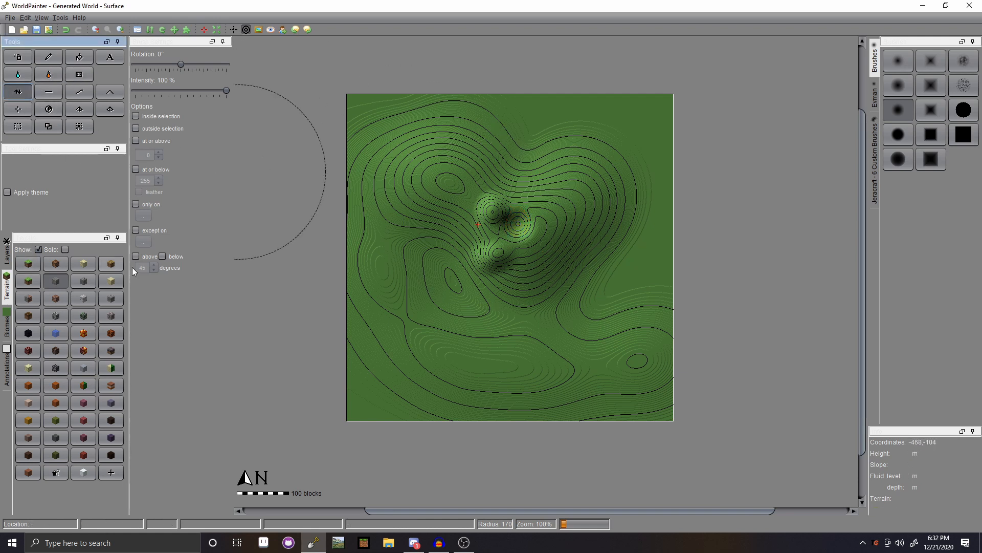
# - Browse the brush set tabs and choose the hard-edged basic brush
pyautogui.moveTo(875, 66); pyautogui.dragTo(875, 91)
pyautogui.click(875, 130)
pyautogui.click(876, 88)
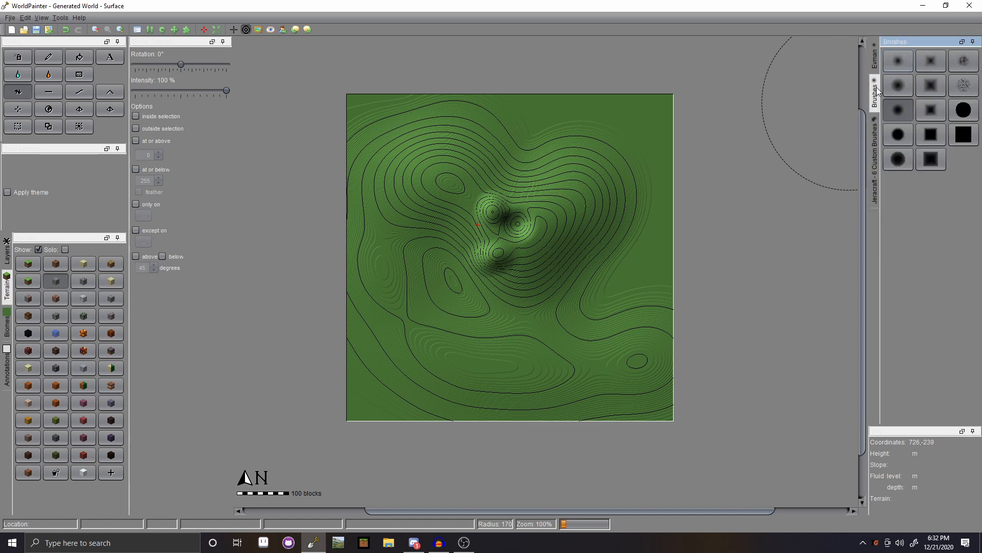
pyautogui.click(907, 60)
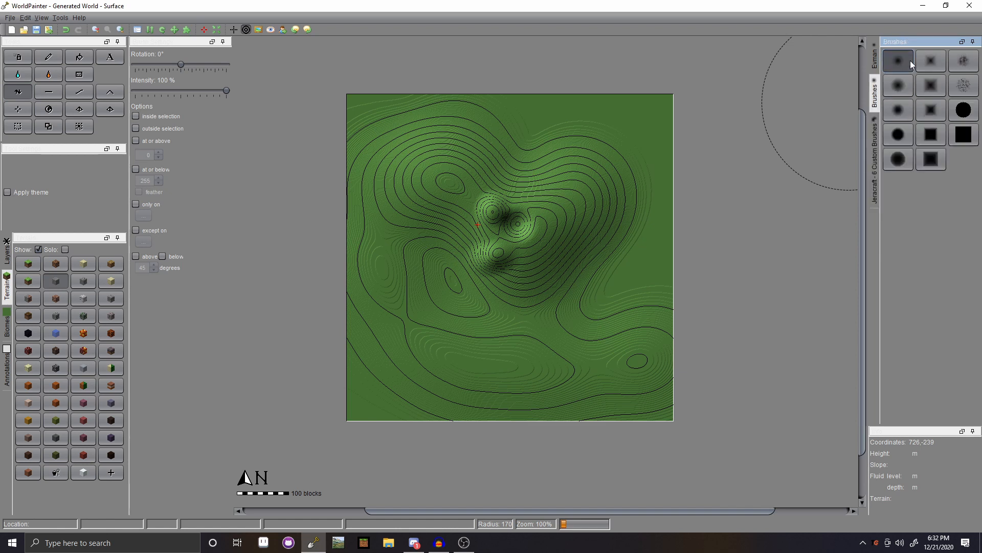
# - With an Evman brush, raise rough terrain right of centre and dig a hole to bedrock
pyautogui.click(875, 61)
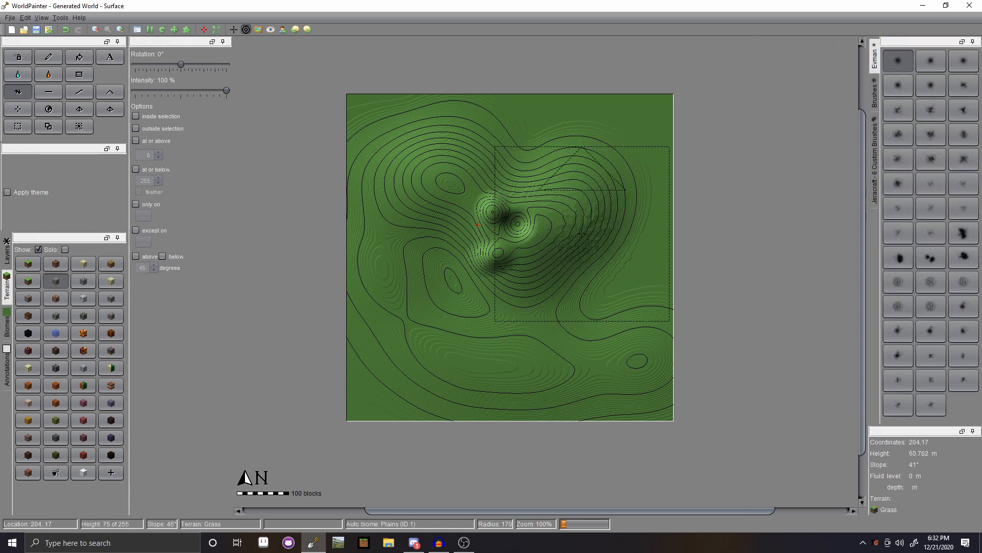
pyautogui.moveTo(582, 234); pyautogui.dragTo(536, 255)
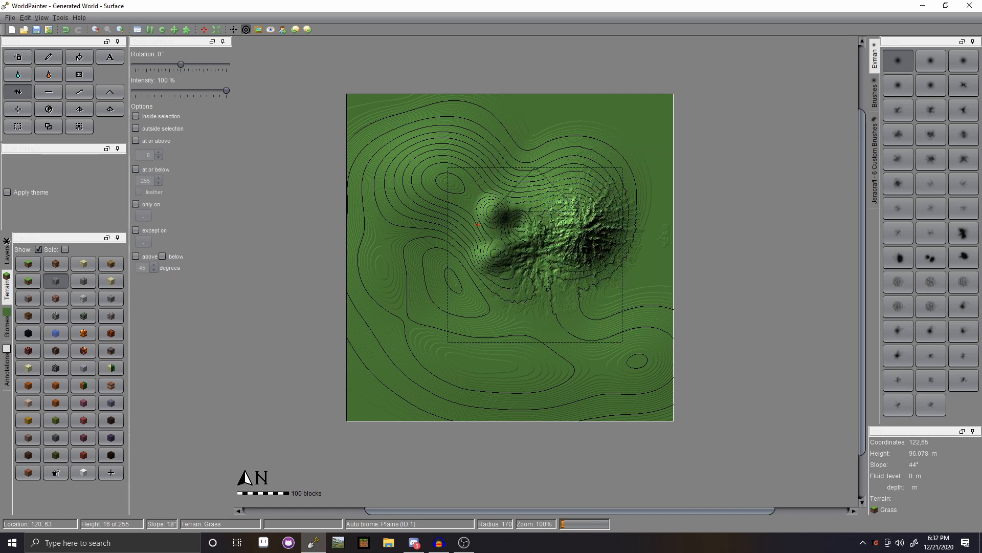
pyautogui.moveTo(535, 255); pyautogui.dragTo(522, 235, button='right')
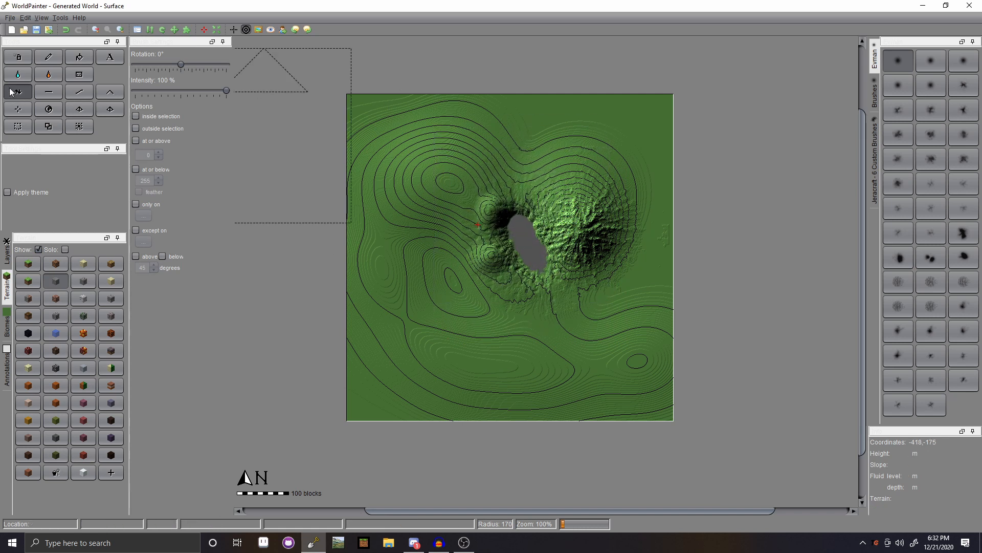
# - Flatten the dug hole and lower the left and right mountains with the Flatten tool
pyautogui.click(49, 93)
pyautogui.moveTo(525, 261)
pyautogui.mouseDown()
pyautogui.moveTo(599, 306)
pyautogui.moveTo(539, 307)
pyautogui.moveTo(503, 163)
pyautogui.moveTo(427, 151)
pyautogui.moveTo(346, 174)
pyautogui.moveTo(353, 277)
pyautogui.moveTo(384, 353)
pyautogui.moveTo(489, 365)
pyautogui.mouseUp()
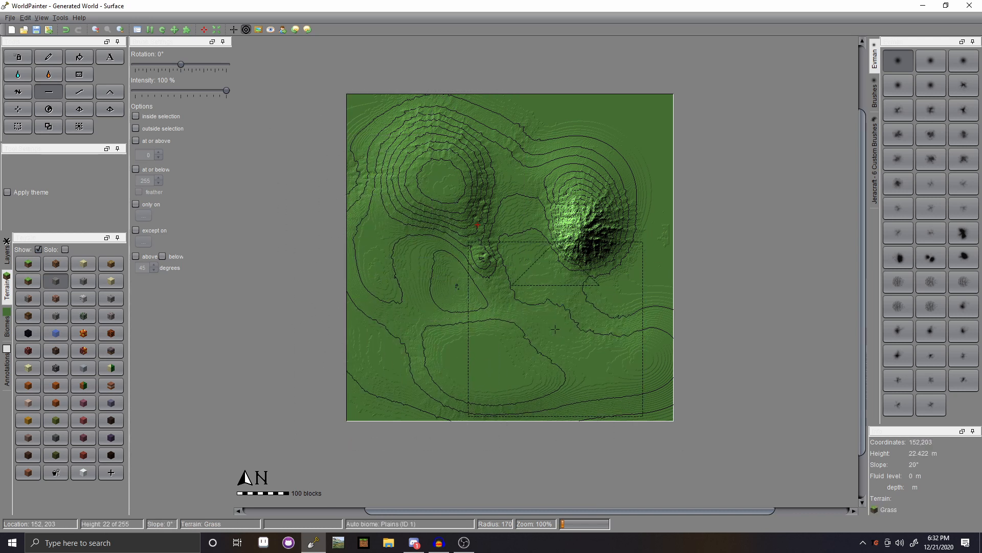
pyautogui.moveTo(570, 266)
pyautogui.mouseDown()
pyautogui.moveTo(593, 220)
pyautogui.moveTo(577, 200)
pyautogui.moveTo(625, 220)
pyautogui.moveTo(593, 287)
pyautogui.moveTo(558, 143)
pyautogui.moveTo(587, 215)
pyautogui.moveTo(372, 153)
pyautogui.moveTo(375, 336)
pyautogui.moveTo(461, 329)
pyautogui.moveTo(609, 156)
pyautogui.mouseUp()
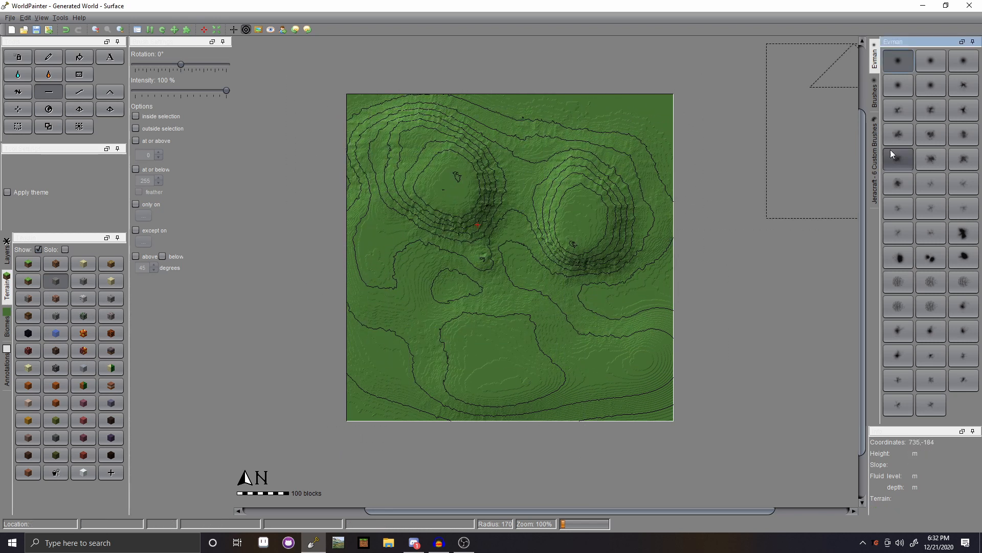
pyautogui.click(898, 134)
pyautogui.moveTo(476, 199)
pyautogui.mouseDown()
pyautogui.moveTo(546, 154)
pyautogui.moveTo(592, 227)
pyautogui.moveTo(583, 256)
pyautogui.moveTo(588, 220)
pyautogui.moveTo(435, 322)
pyautogui.moveTo(396, 177)
pyautogui.moveTo(635, 302)
pyautogui.moveTo(573, 363)
pyautogui.moveTo(496, 332)
pyautogui.moveTo(640, 324)
pyautogui.mouseUp()
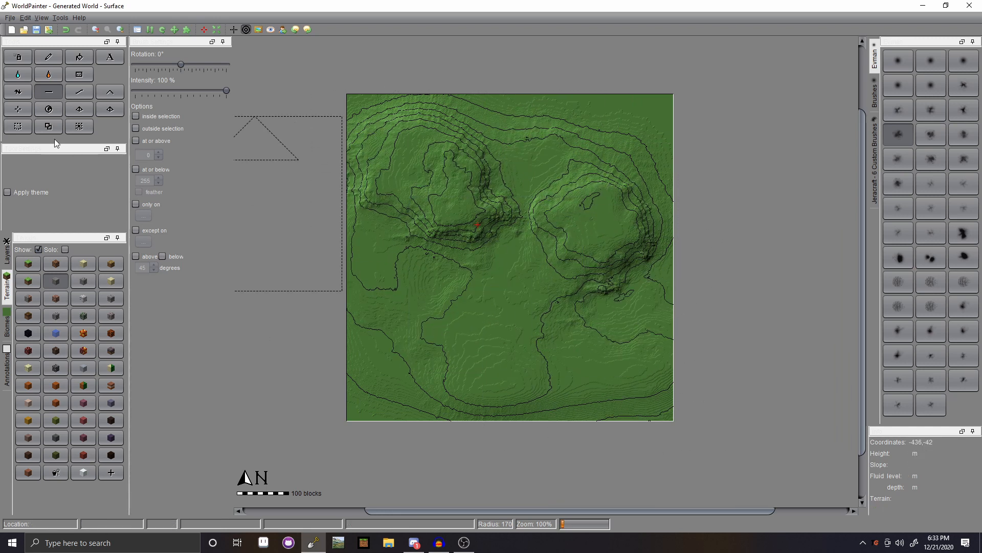
# - Smooth the left mountain into a lower, gentler hill with the Smooth tool
pyautogui.click(78, 91)
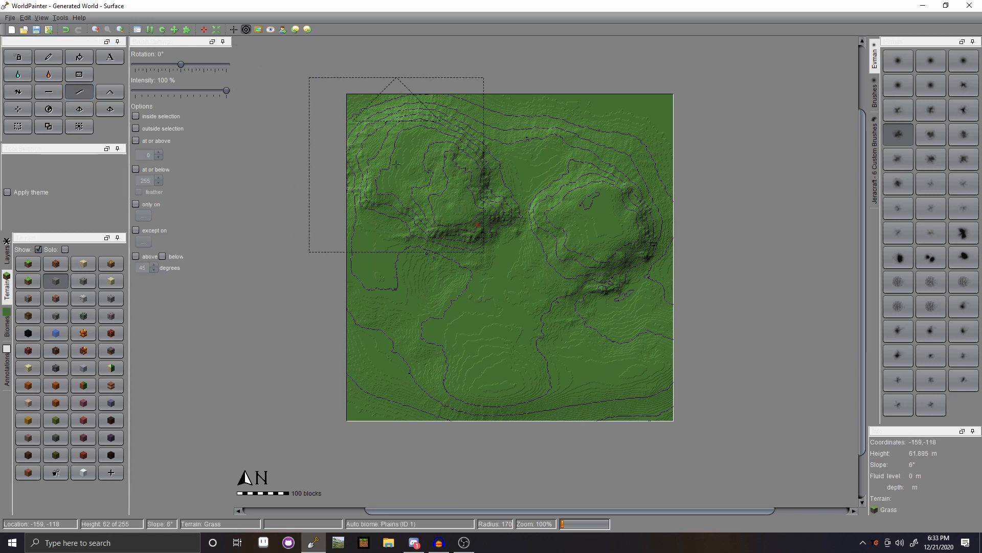
pyautogui.moveTo(463, 220)
pyautogui.mouseDown()
pyautogui.moveTo(476, 238)
pyautogui.moveTo(451, 231)
pyautogui.moveTo(472, 221)
pyautogui.mouseUp()
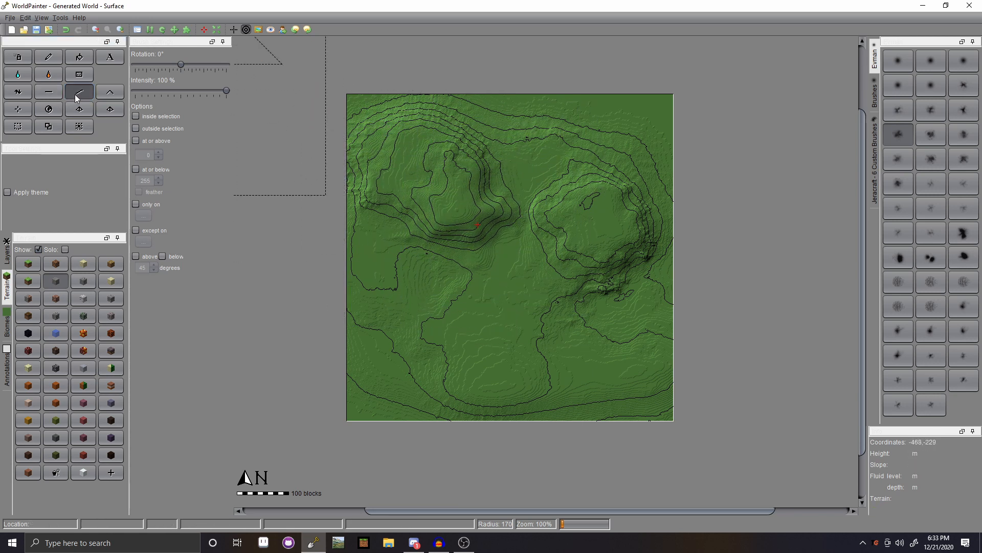
pyautogui.click(115, 97)
pyautogui.scroll(10, 565, 235)
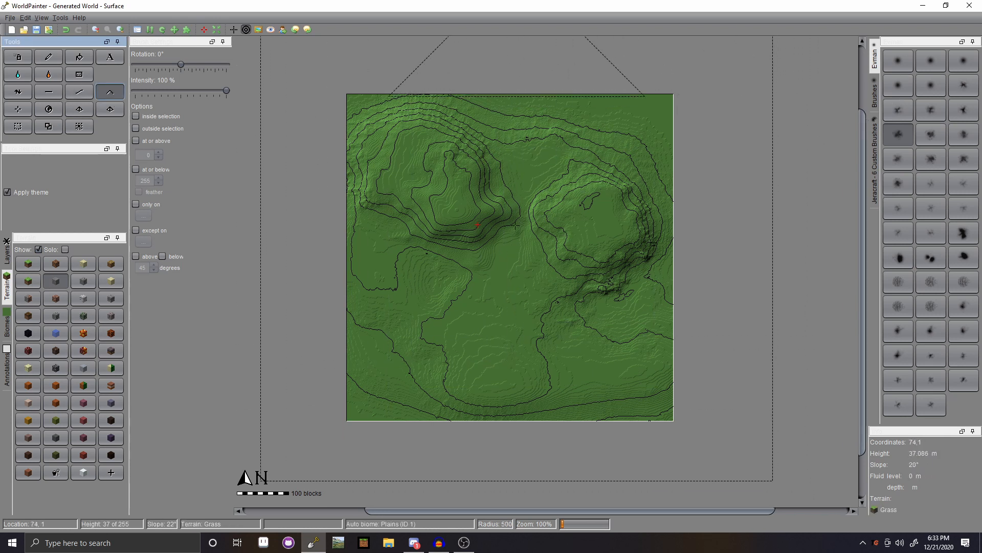
# - Raise rough themed ridges across the centre, right and left with Raise Mountain
pyautogui.click(560, 217)
pyautogui.moveTo(560, 218); pyautogui.dragTo(555, 218)
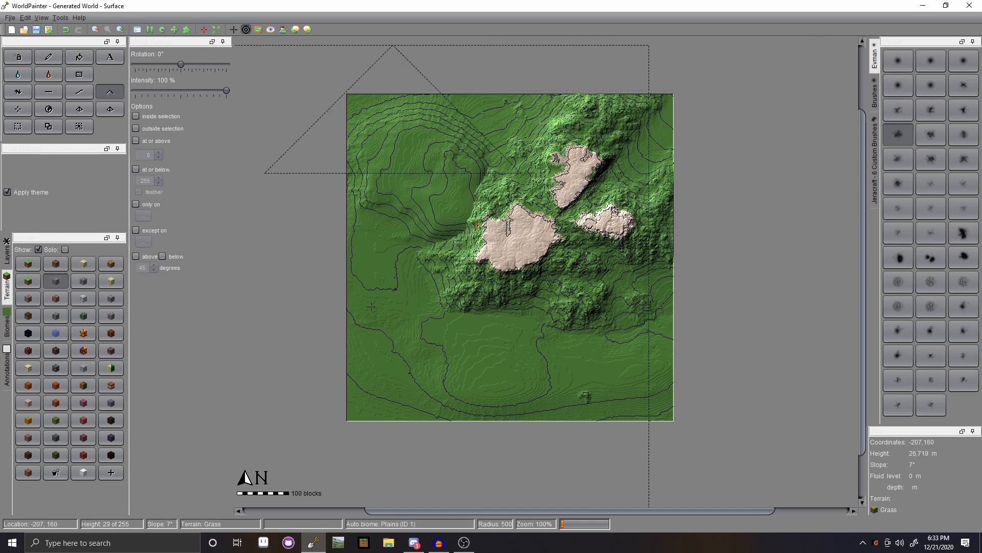
pyautogui.click(19, 95)
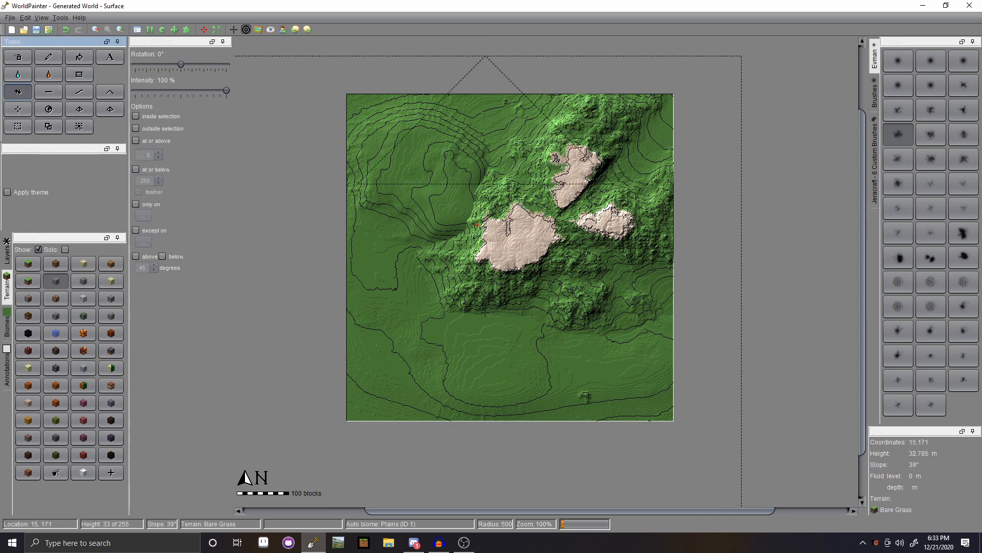
pyautogui.moveTo(253, 179); pyautogui.dragTo(253, 180)
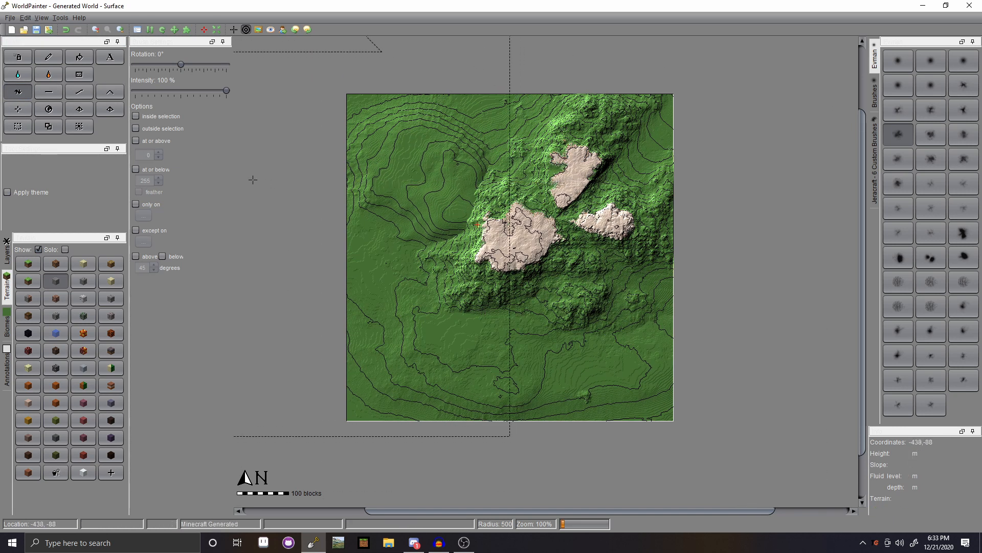
pyautogui.click(111, 94)
pyautogui.moveTo(410, 227); pyautogui.dragTo(420, 301)
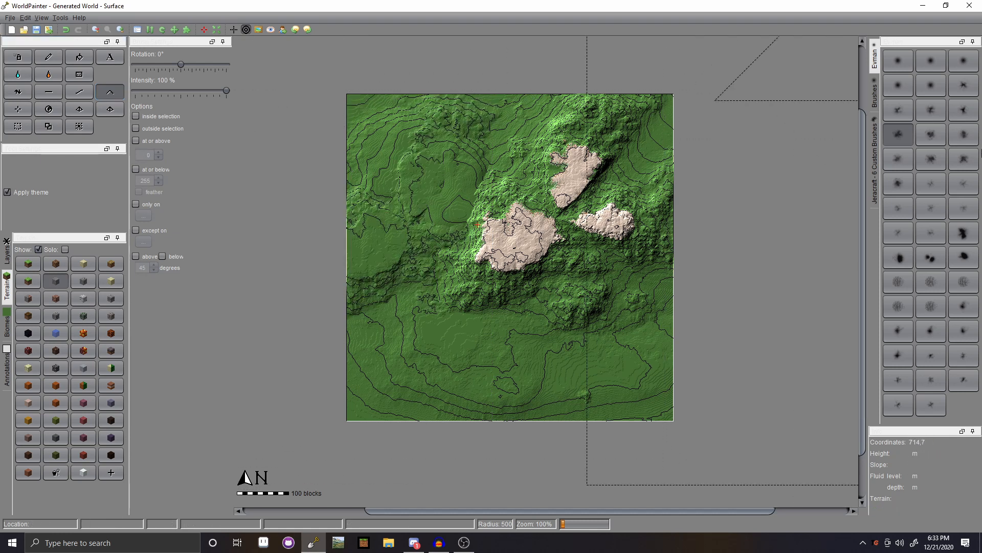
# - Add more left-side ridges with other Evman brushes, undo one stroke, and carve down the upper-right peaks
pyautogui.click(938, 93)
pyautogui.moveTo(413, 262)
pyautogui.mouseDown()
pyautogui.moveTo(366, 258)
pyautogui.moveTo(426, 312)
pyautogui.moveTo(445, 353)
pyautogui.mouseUp()
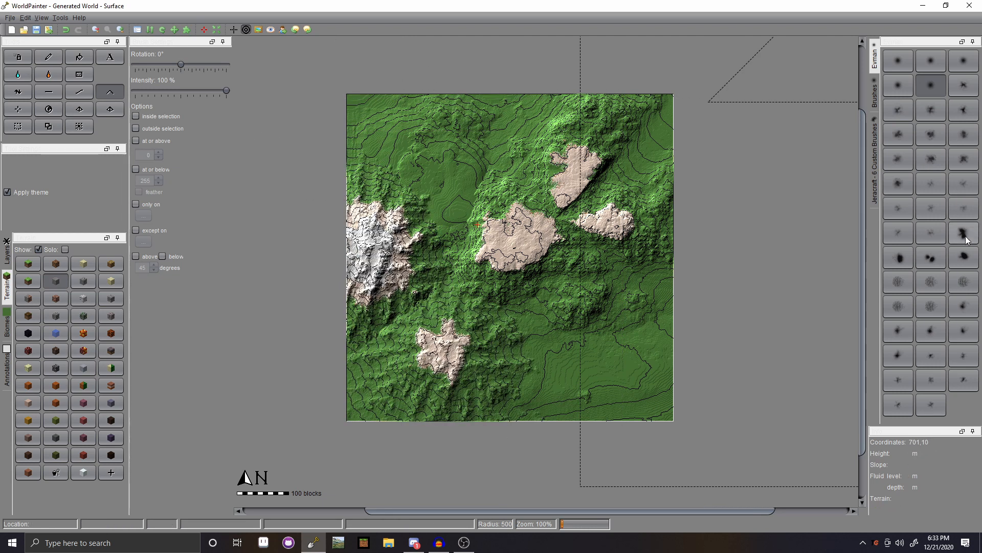
pyautogui.click(963, 233)
pyautogui.moveTo(455, 307); pyautogui.dragTo(394, 315)
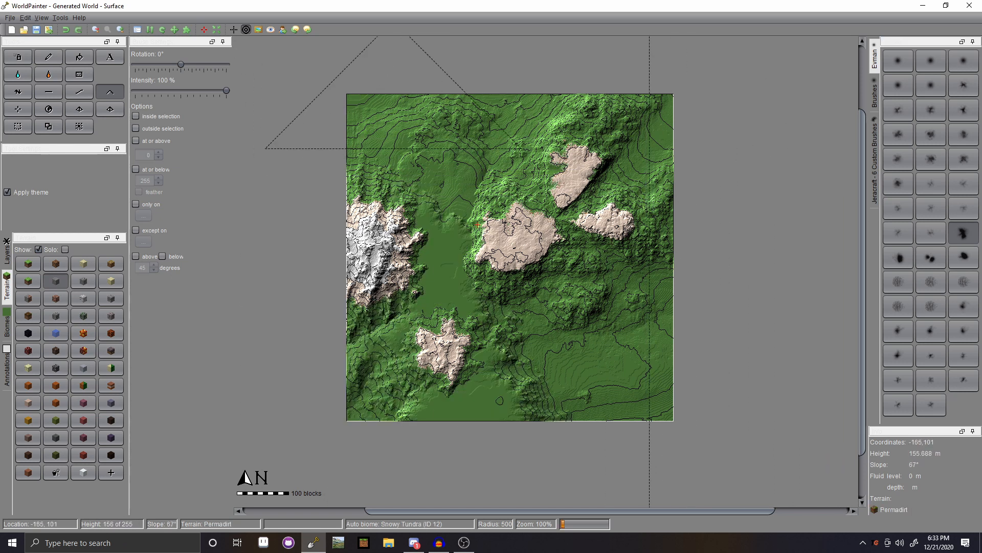
pyautogui.hotkey('ctrl', 'z')
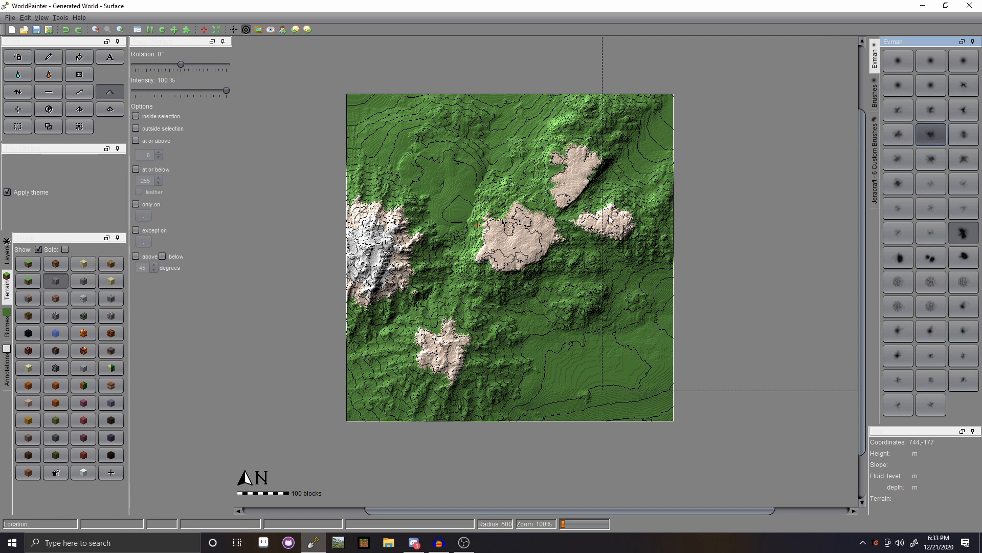
pyautogui.click(556, 377)
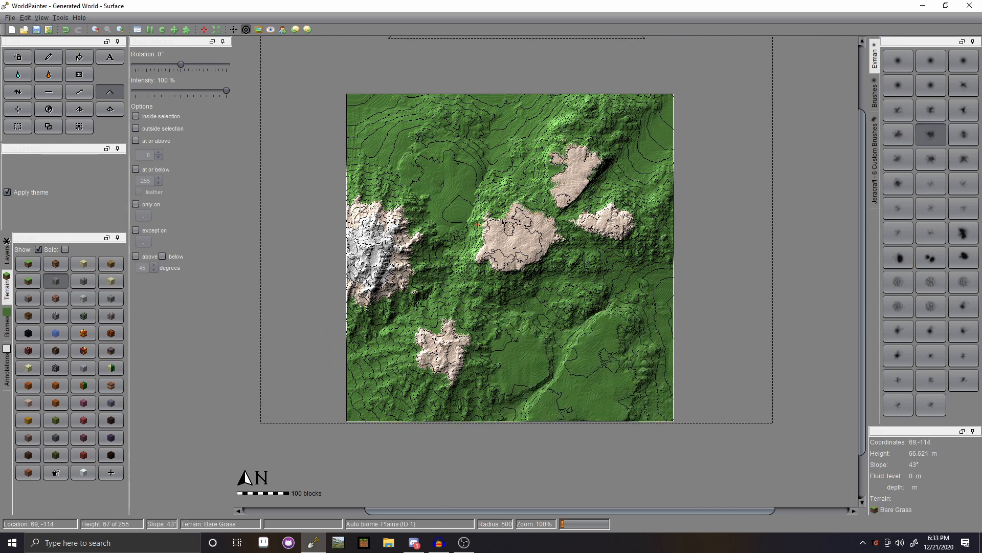
pyautogui.moveTo(576, 173)
pyautogui.mouseDown(button='right')
pyautogui.moveTo(613, 157)
pyautogui.moveTo(490, 135)
pyautogui.moveTo(580, 166)
pyautogui.moveTo(624, 215)
pyautogui.moveTo(646, 273)
pyautogui.moveTo(532, 310)
pyautogui.moveTo(503, 330)
pyautogui.moveTo(510, 323)
pyautogui.moveTo(466, 307)
pyautogui.mouseUp(button='right')
# - Switch custom brushes and lower the left-central and northern terrain with the mountain tool
pyautogui.click(963, 233)
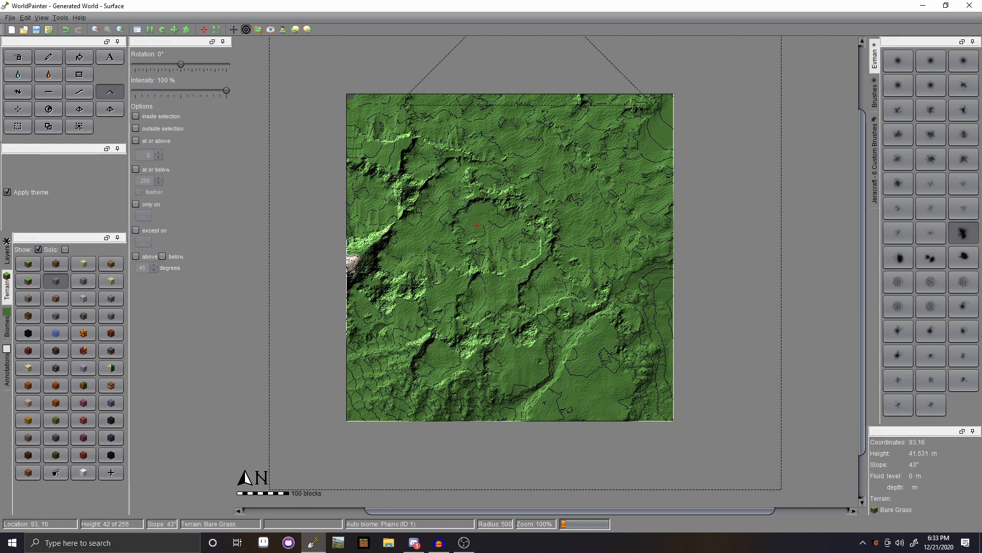
pyautogui.moveTo(525, 233)
pyautogui.mouseDown(button='right')
pyautogui.moveTo(512, 148)
pyautogui.moveTo(399, 304)
pyautogui.moveTo(394, 372)
pyautogui.moveTo(450, 317)
pyautogui.moveTo(589, 230)
pyautogui.moveTo(623, 163)
pyautogui.moveTo(544, 132)
pyautogui.moveTo(624, 245)
pyautogui.moveTo(738, 298)
pyautogui.moveTo(543, 199)
pyautogui.moveTo(682, 139)
pyautogui.mouseUp(button='right')
pyautogui.moveTo(681, 140)
pyautogui.mouseDown()
pyautogui.moveTo(505, 123)
pyautogui.moveTo(630, 280)
pyautogui.moveTo(588, 351)
pyautogui.moveTo(516, 216)
pyautogui.moveTo(552, 348)
pyautogui.moveTo(625, 338)
pyautogui.moveTo(368, 343)
pyautogui.moveTo(663, 379)
pyautogui.moveTo(526, 370)
pyautogui.moveTo(540, 376)
pyautogui.moveTo(505, 371)
pyautogui.moveTo(501, 358)
pyautogui.moveTo(706, 340)
pyautogui.moveTo(465, 347)
pyautogui.moveTo(518, 373)
pyautogui.moveTo(588, 337)
pyautogui.moveTo(835, 284)
pyautogui.moveTo(691, 154)
pyautogui.moveTo(533, 95)
pyautogui.moveTo(581, 77)
pyautogui.moveTo(445, 89)
pyautogui.moveTo(415, 77)
pyautogui.moveTo(640, 179)
pyautogui.moveTo(491, 194)
pyautogui.moveTo(530, 180)
pyautogui.mouseUp()
pyautogui.click(907, 257)
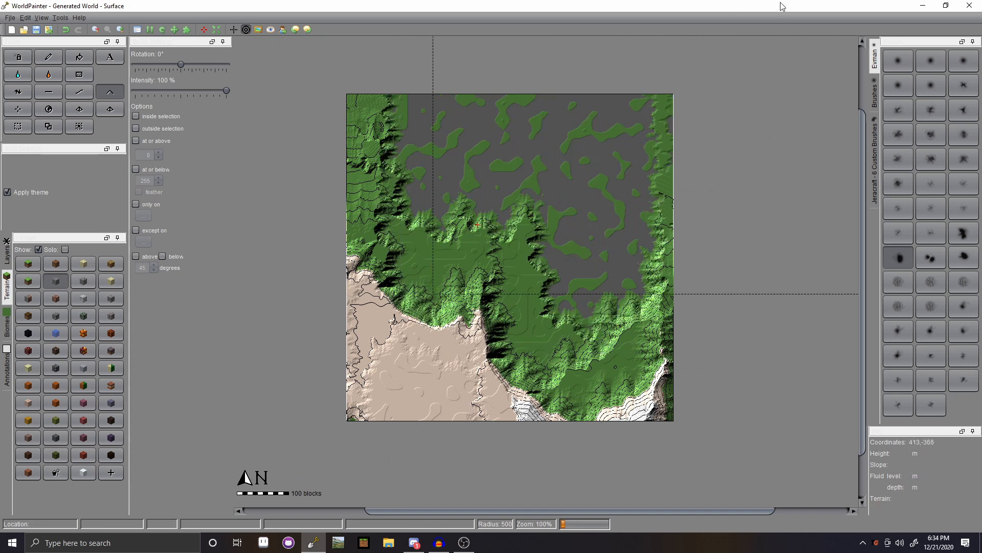
# - Place the spawn point left of centre, declining a spot outside the world
pyautogui.click(18, 111)
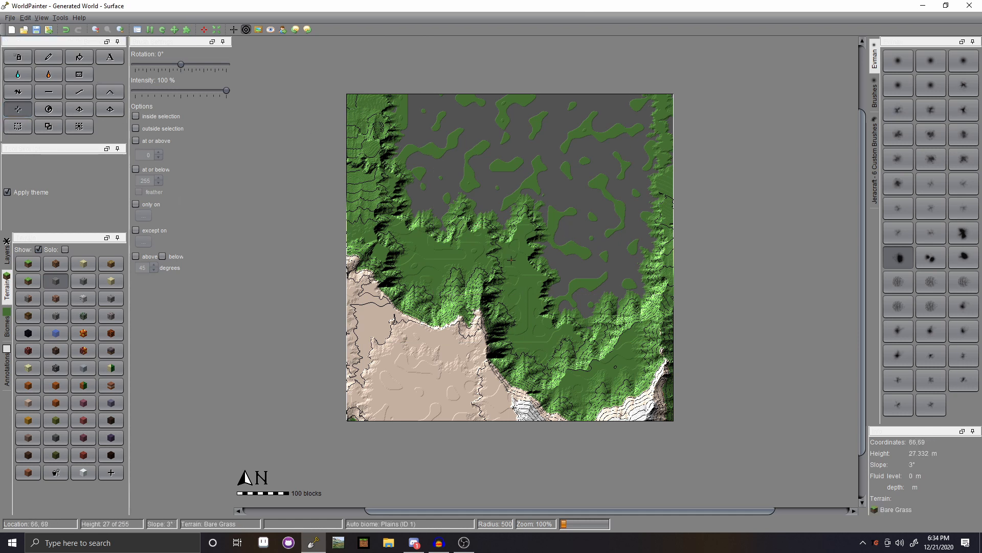
pyautogui.click(711, 359)
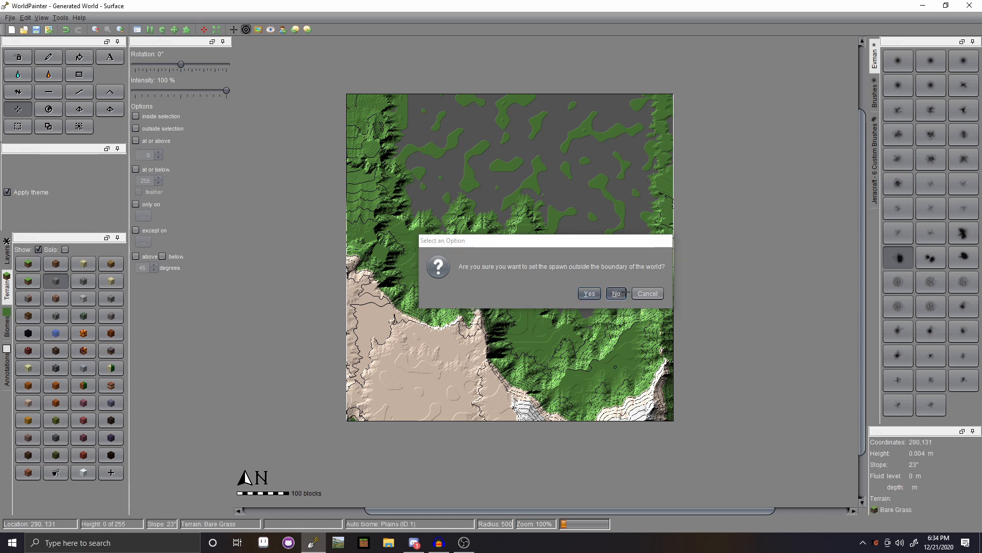
pyautogui.click(616, 294)
pyautogui.click(434, 254)
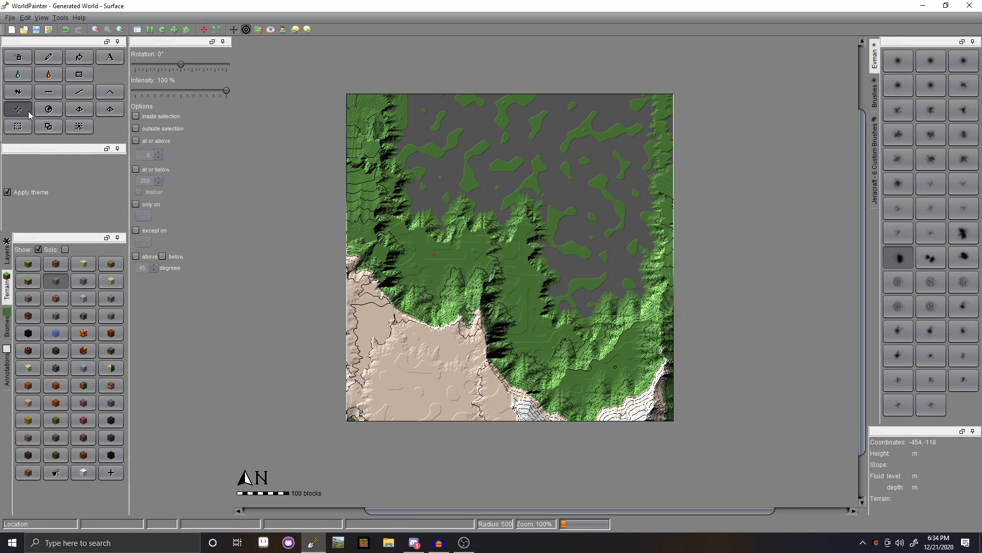
# - Open Global Operations, close it unchanged, and switch between other editing tools
pyautogui.click(48, 110)
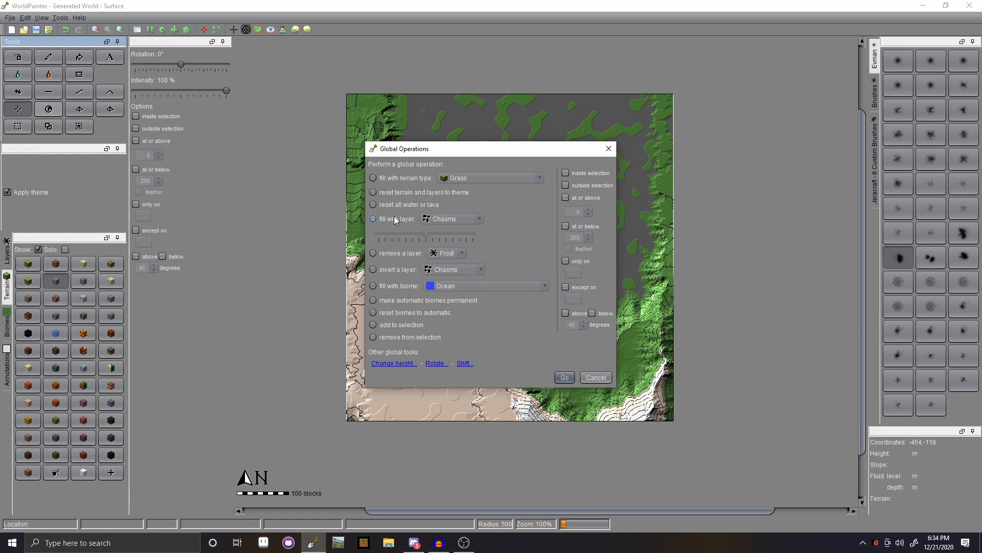
pyautogui.click(608, 149)
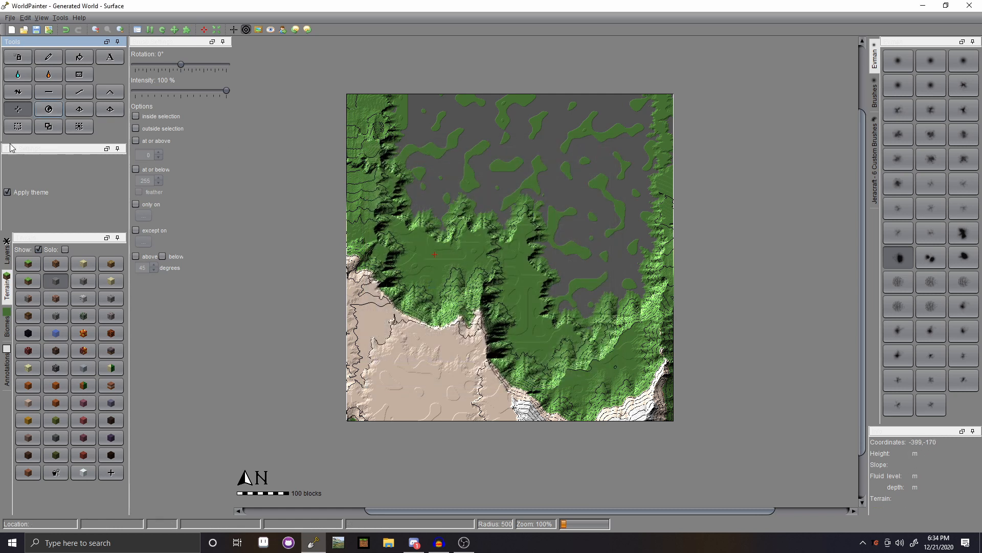
pyautogui.click(77, 109)
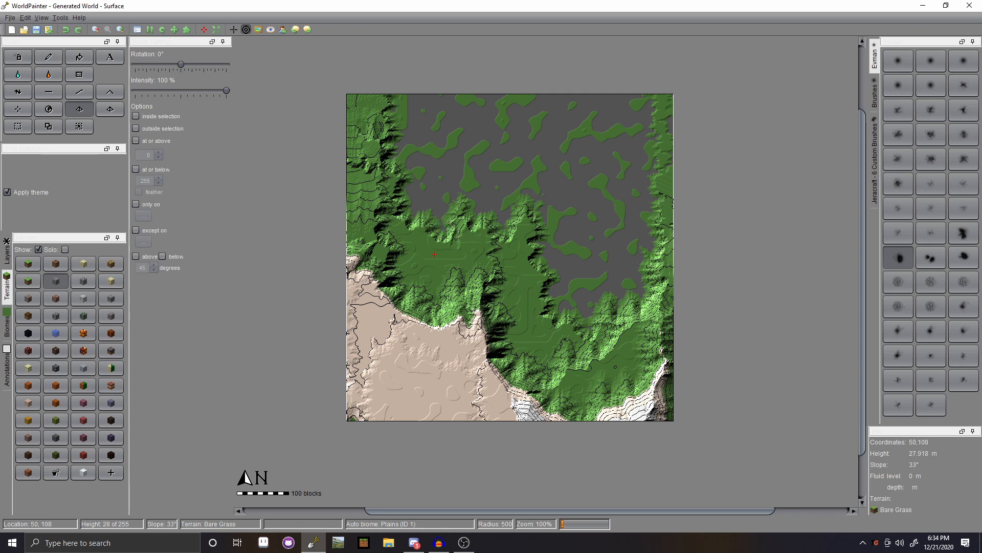
pyautogui.click(116, 110)
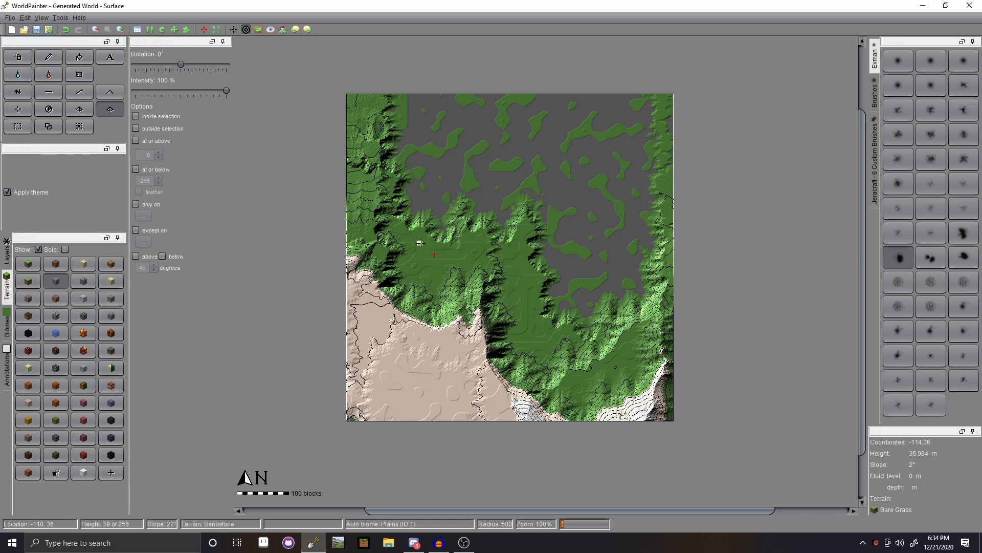
# - Undo the last two terrain edits and switch to the selection tool
pyautogui.hotkey('ctrl', 'z')
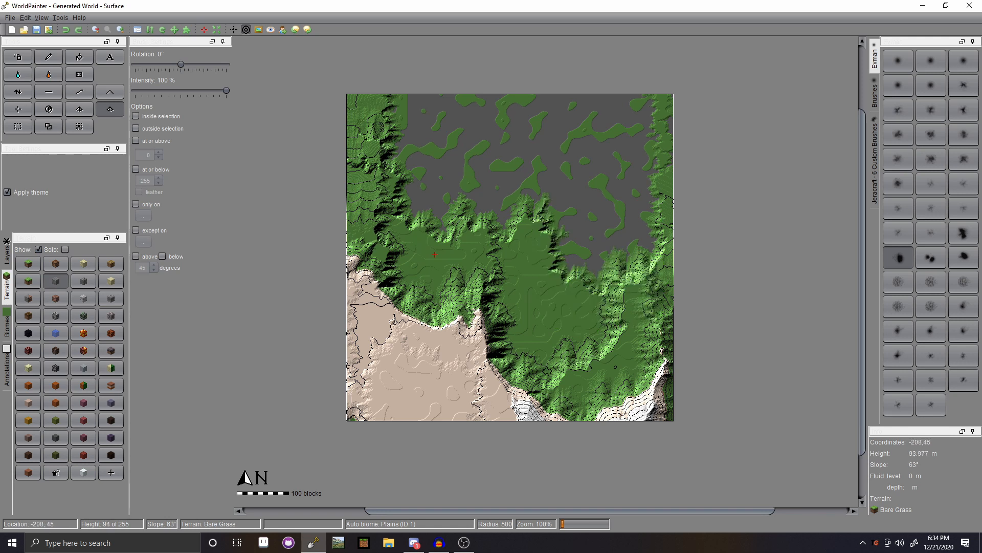
pyautogui.hotkey('ctrl', 'z')
pyautogui.click(19, 126)
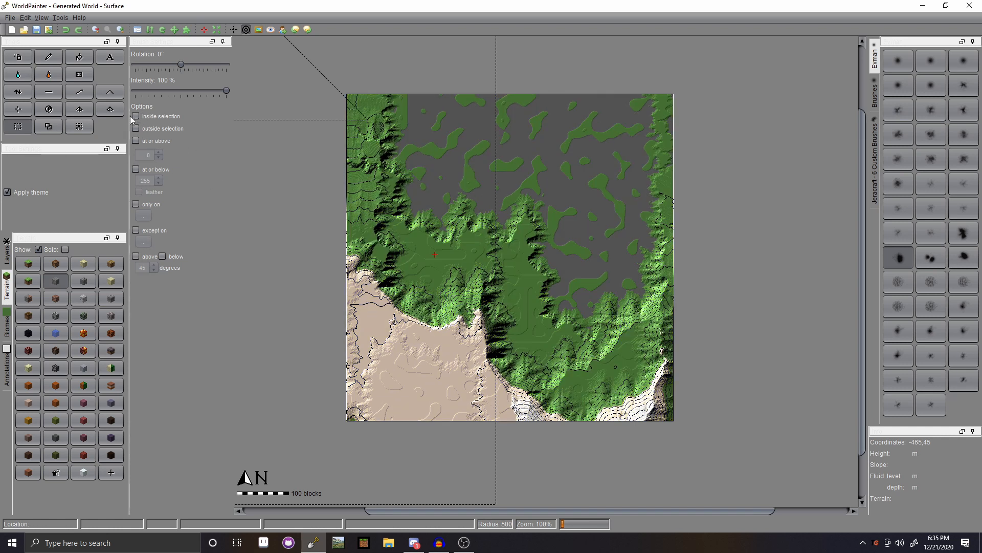
pyautogui.click(88, 131)
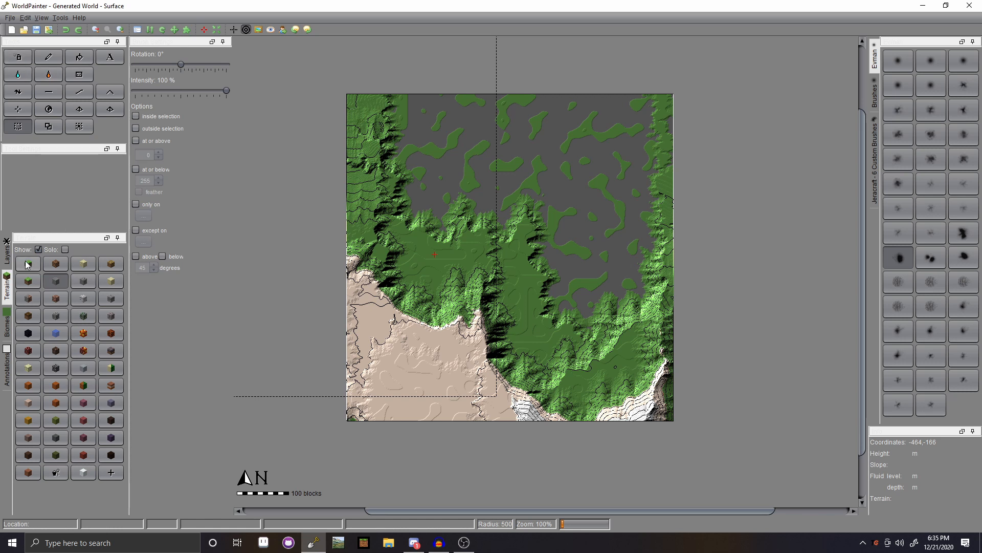
pyautogui.click(109, 473)
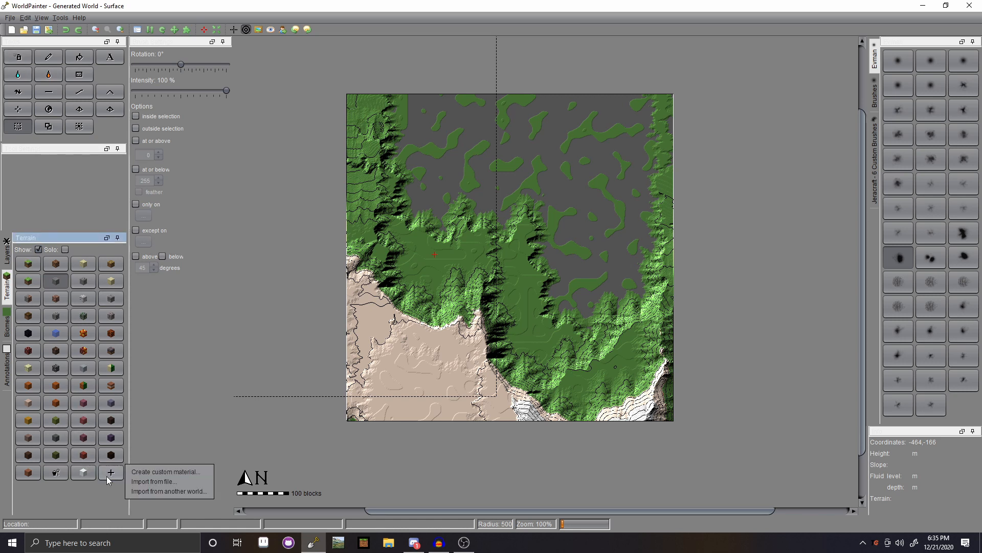
pyautogui.click(168, 471)
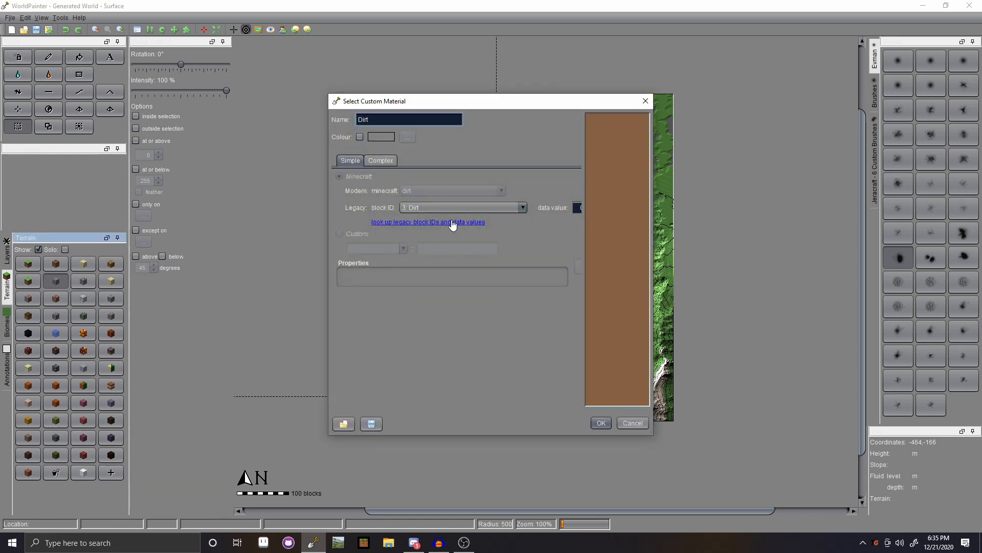
pyautogui.click(459, 211)
pyautogui.scroll(-20, 456, 241)
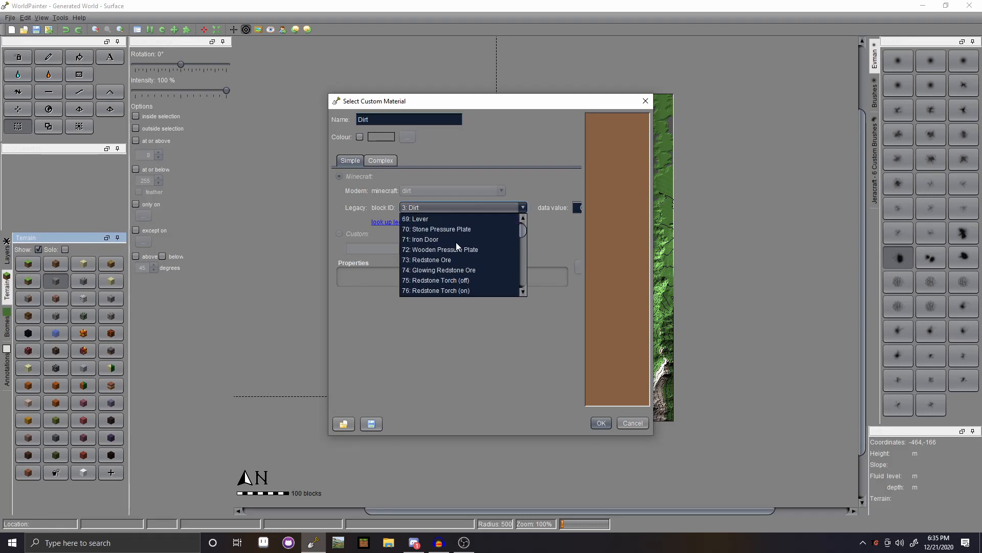
pyautogui.scroll(-14, 455, 242)
pyautogui.click(525, 208)
pyautogui.click(646, 101)
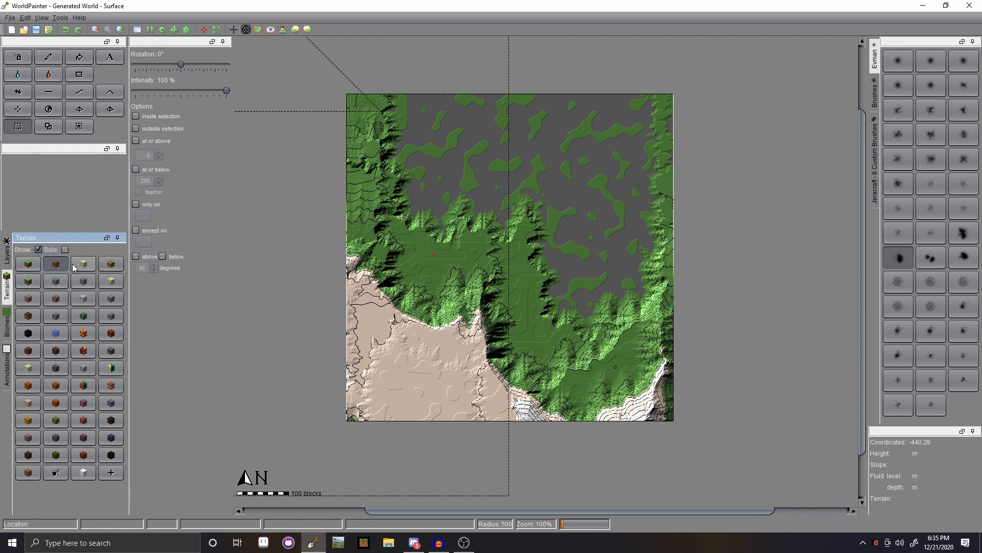
# - Discard the old map unsaved and create a flat 640×640 Bare Grass world at level 4
pyautogui.click(35, 266)
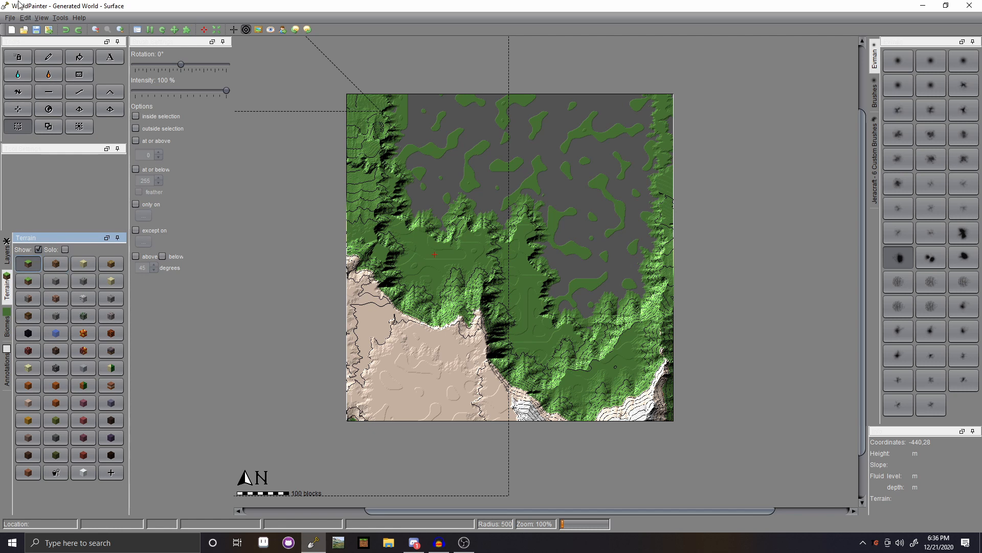
pyautogui.click(11, 29)
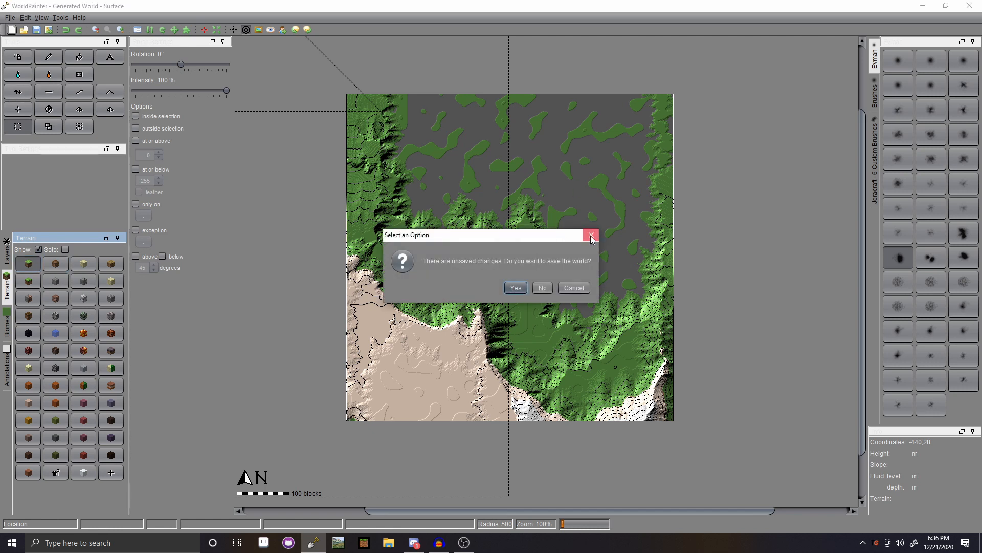
pyautogui.click(591, 235)
pyautogui.click(9, 17)
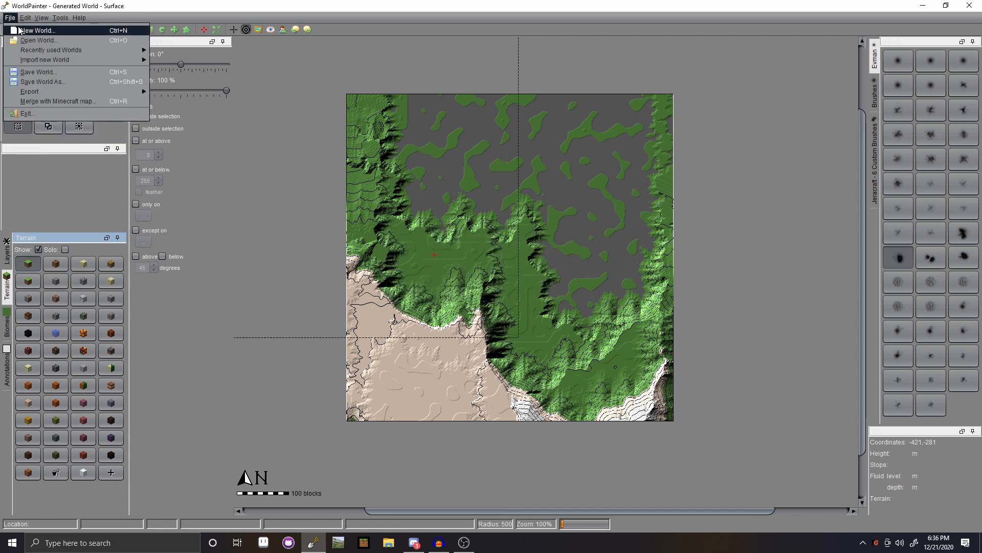
pyautogui.click(36, 31)
pyautogui.click(542, 288)
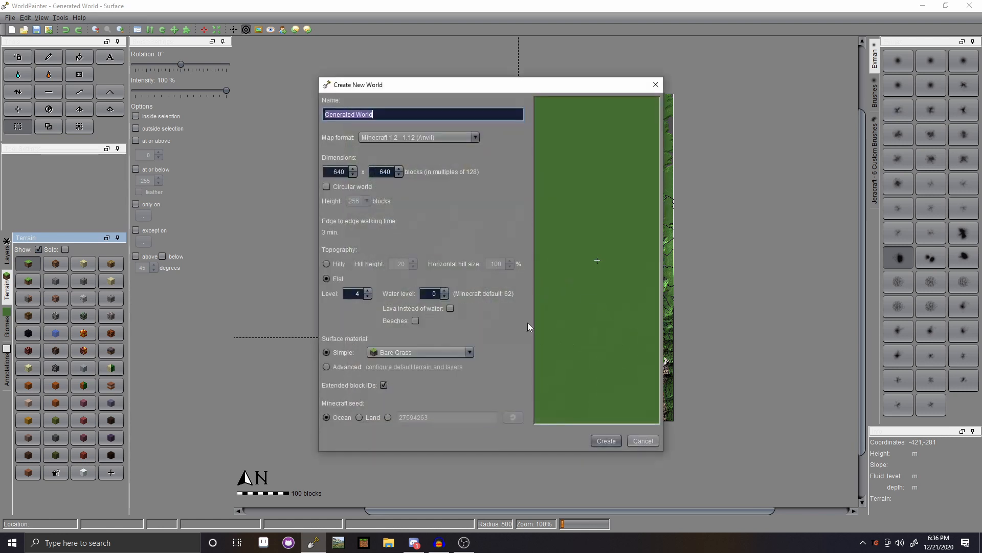
pyautogui.click(614, 447)
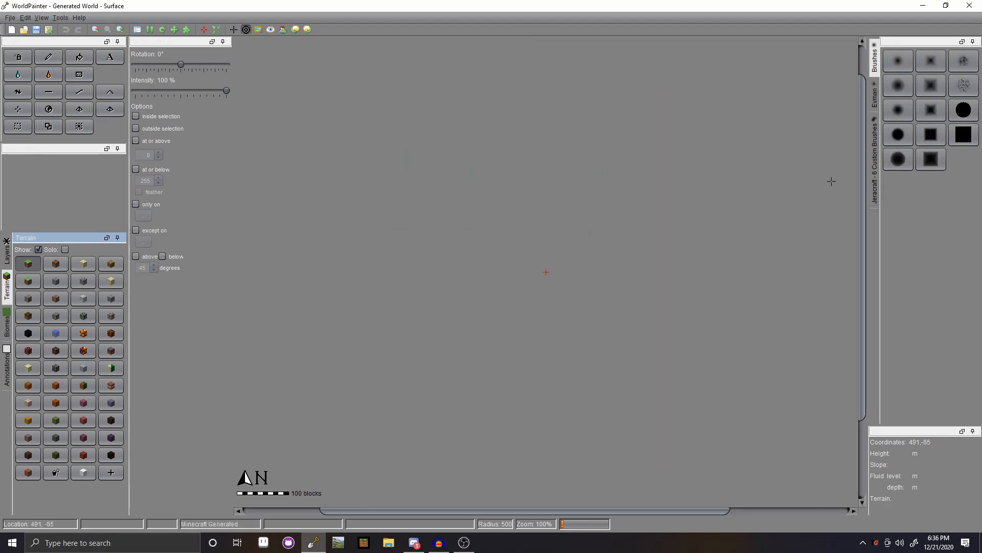
pyautogui.moveTo(696, 308); pyautogui.dragTo(652, 269, button='middle')
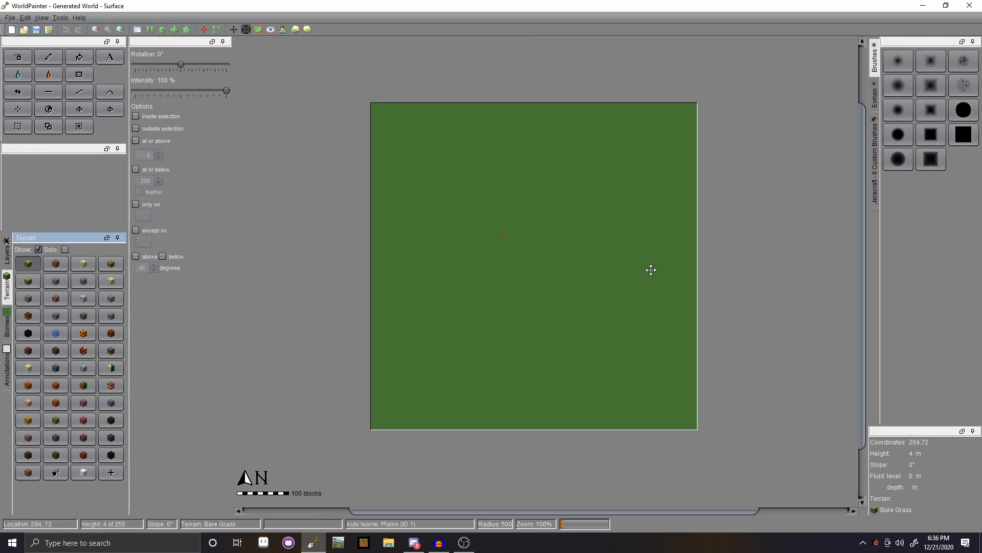
# - Raise wide Mountain-tool ridges across the west and centre with an enlarged Evman brush, rotation -45°
pyautogui.click(875, 98)
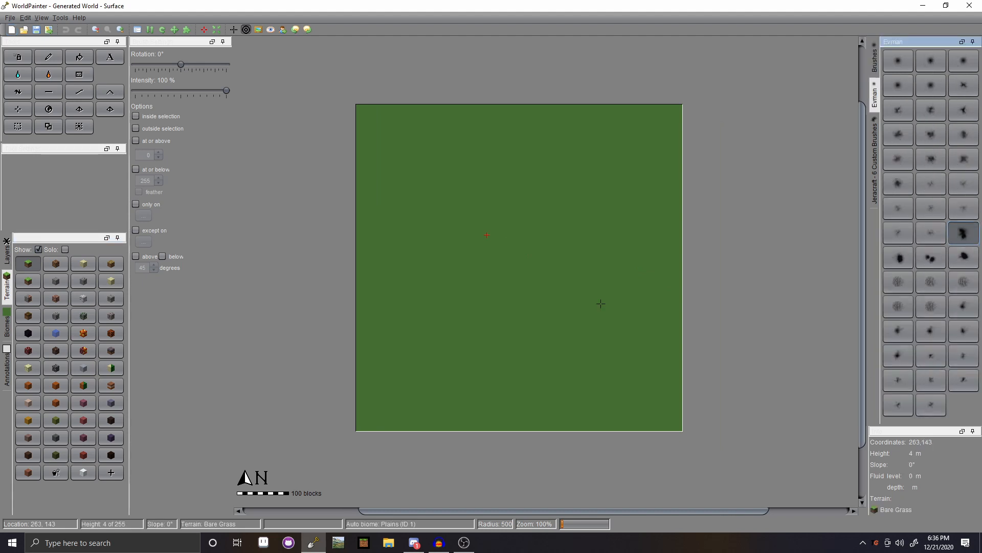
pyautogui.click(29, 89)
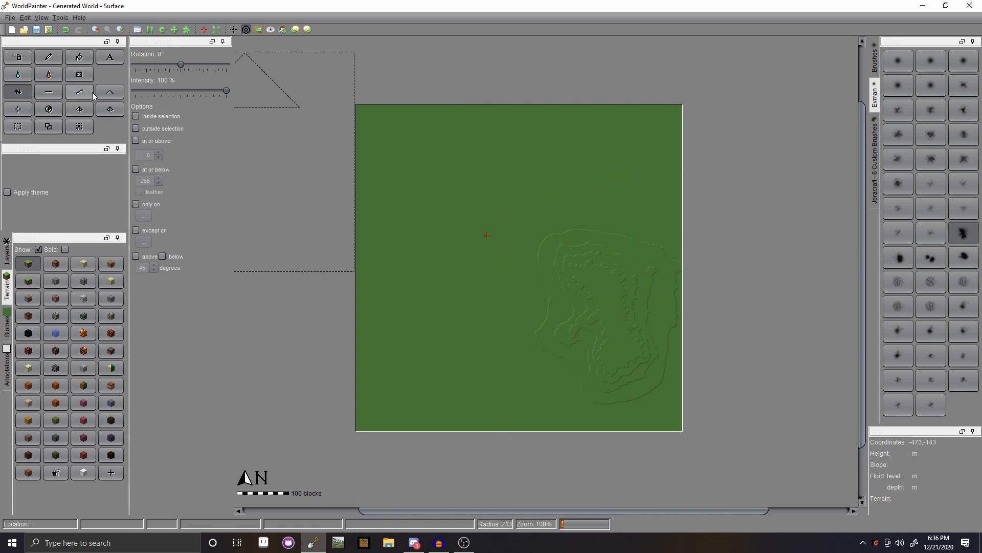
pyautogui.click(442, 381)
pyautogui.scroll(-9, 442, 381)
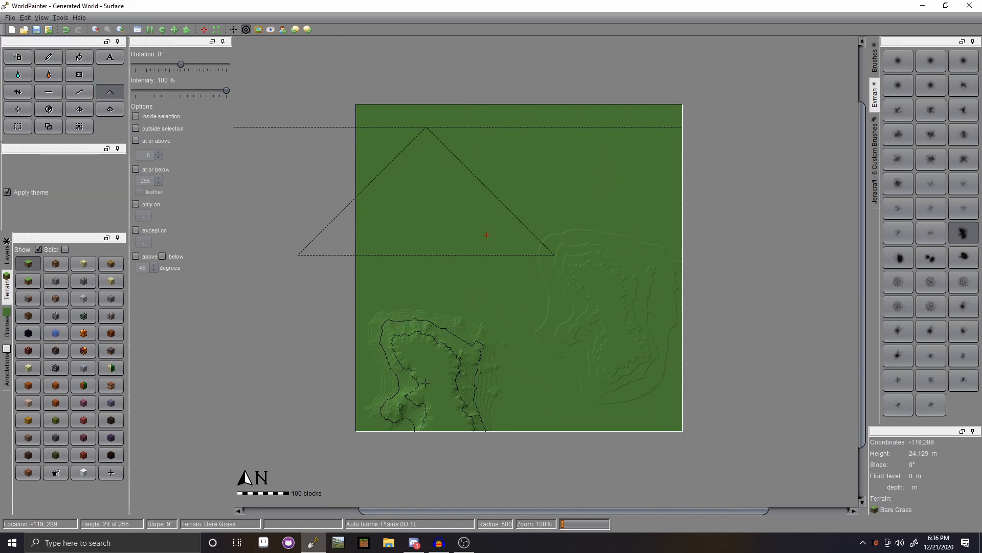
pyautogui.moveTo(400, 388)
pyautogui.mouseDown()
pyautogui.moveTo(503, 414)
pyautogui.moveTo(348, 179)
pyautogui.moveTo(725, 115)
pyautogui.moveTo(848, 165)
pyautogui.mouseUp()
pyautogui.moveTo(431, 381)
pyautogui.mouseDown()
pyautogui.moveTo(391, 379)
pyautogui.moveTo(360, 304)
pyautogui.moveTo(562, 205)
pyautogui.moveTo(593, 142)
pyautogui.moveTo(520, 147)
pyautogui.moveTo(586, 148)
pyautogui.moveTo(605, 160)
pyautogui.moveTo(463, 286)
pyautogui.moveTo(476, 327)
pyautogui.moveTo(494, 297)
pyautogui.moveTo(555, 266)
pyautogui.moveTo(462, 207)
pyautogui.mouseUp()
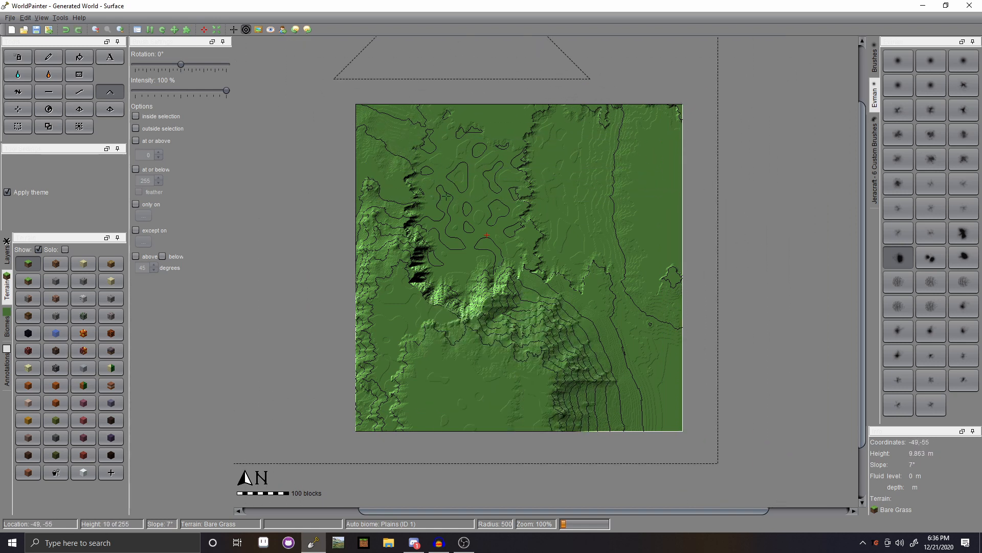
pyautogui.moveTo(203, 66); pyautogui.dragTo(169, 65)
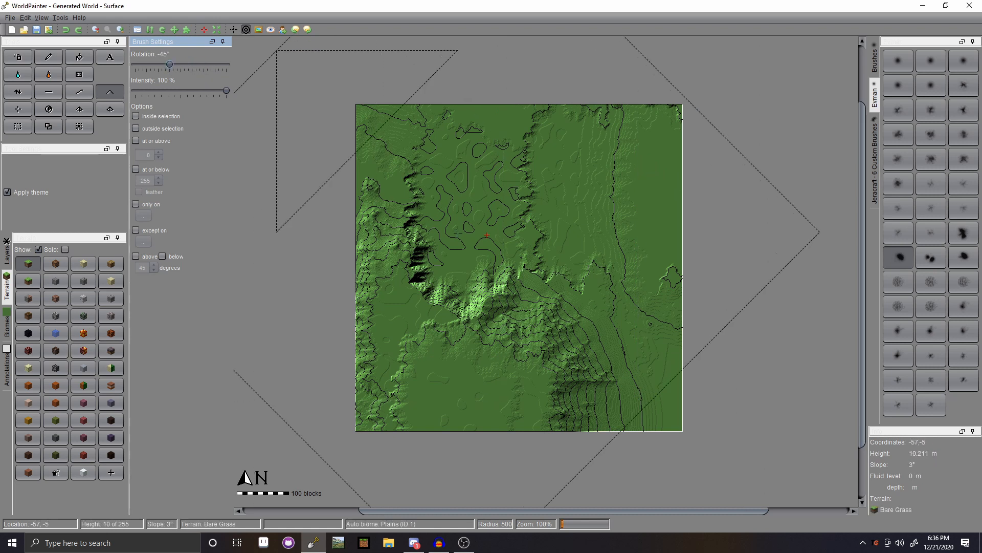
# - Raise and lower terrain right of centre and in the upper-left, leaving the upper-left grassy
pyautogui.click(556, 338)
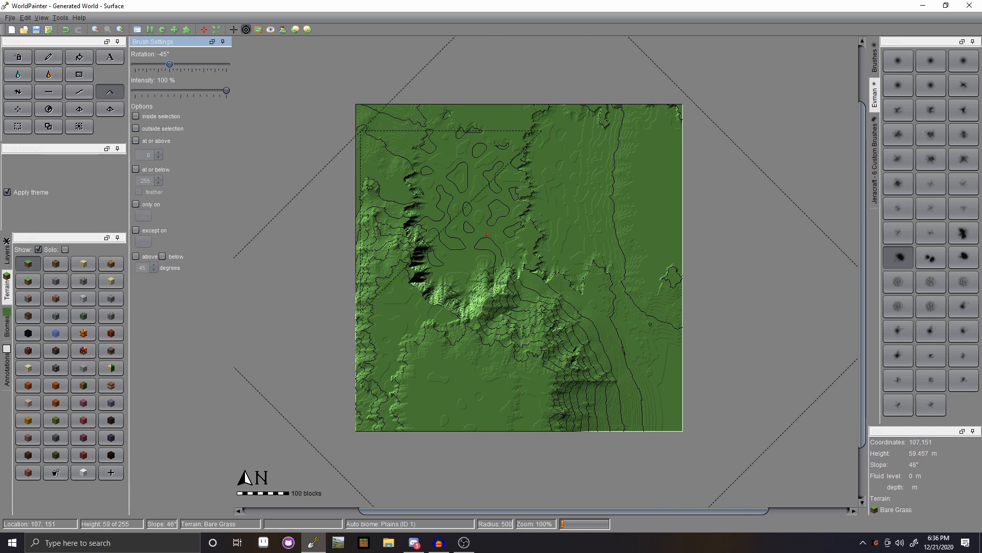
pyautogui.rightClick(562, 321)
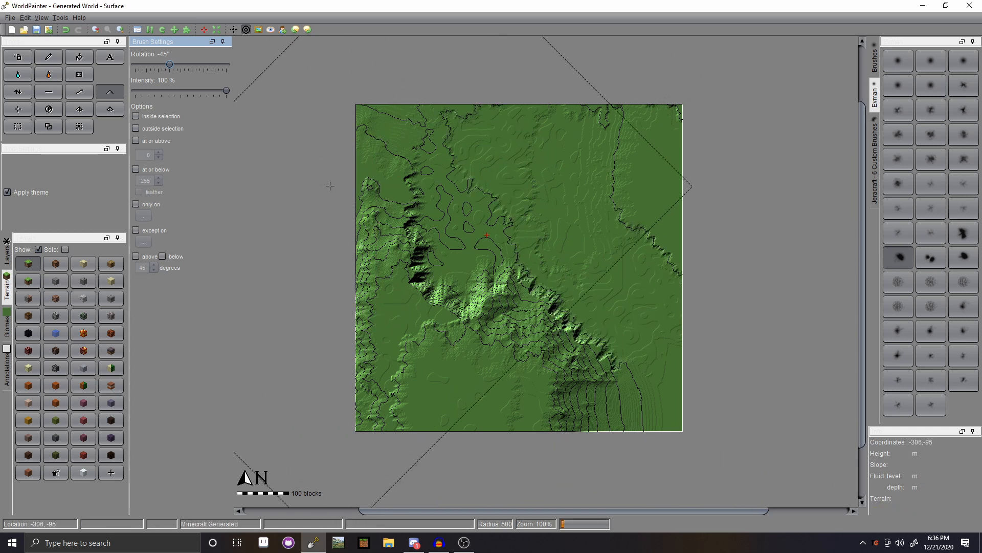
pyautogui.rightClick(456, 235)
pyautogui.click(453, 234)
pyautogui.rightClick(353, 157)
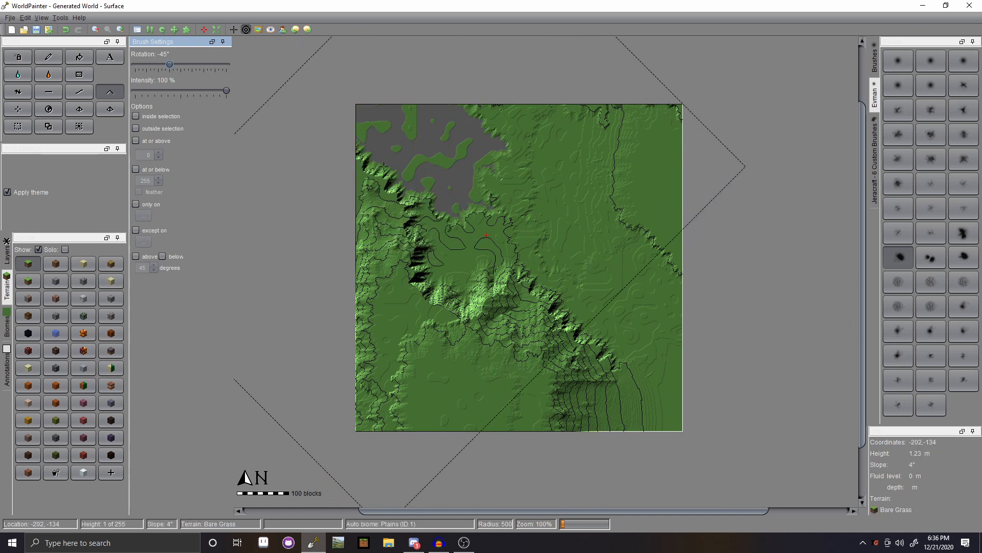
pyautogui.click(395, 164)
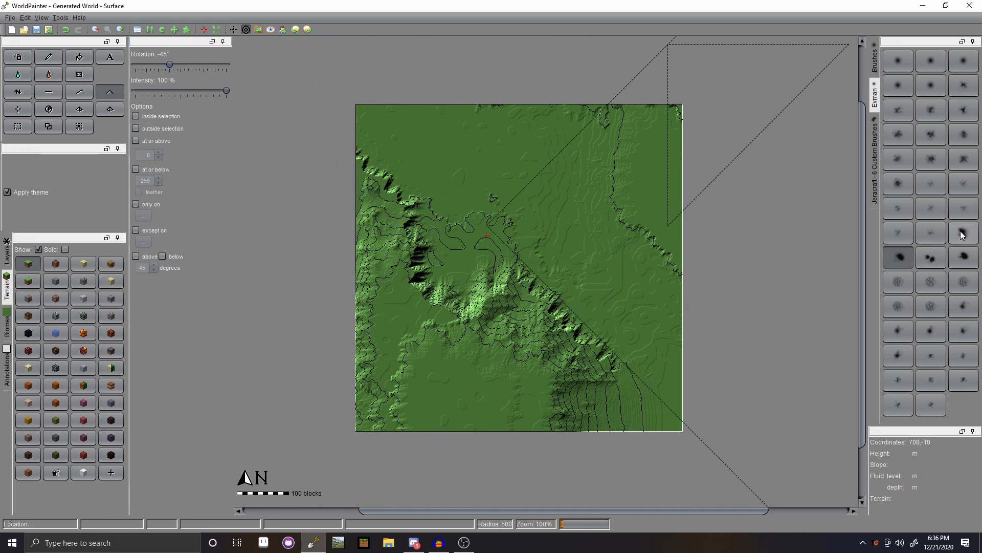
# - With a different Evman brush, stamp rugged terrain across the lower-left, centre and upper area
pyautogui.click(927, 288)
pyautogui.click(529, 351)
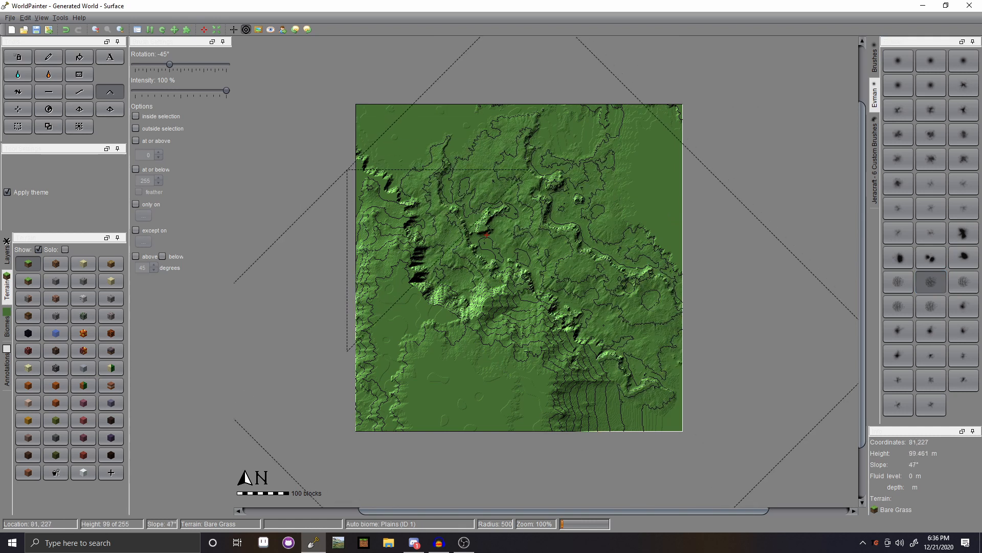
pyautogui.click(497, 358)
pyautogui.click(399, 417)
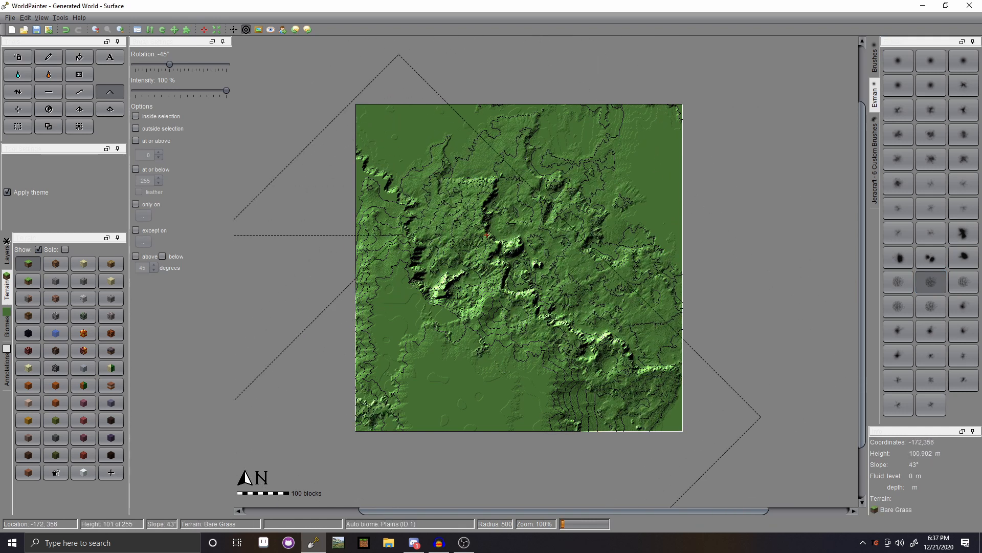
pyautogui.click(425, 394)
pyautogui.click(562, 173)
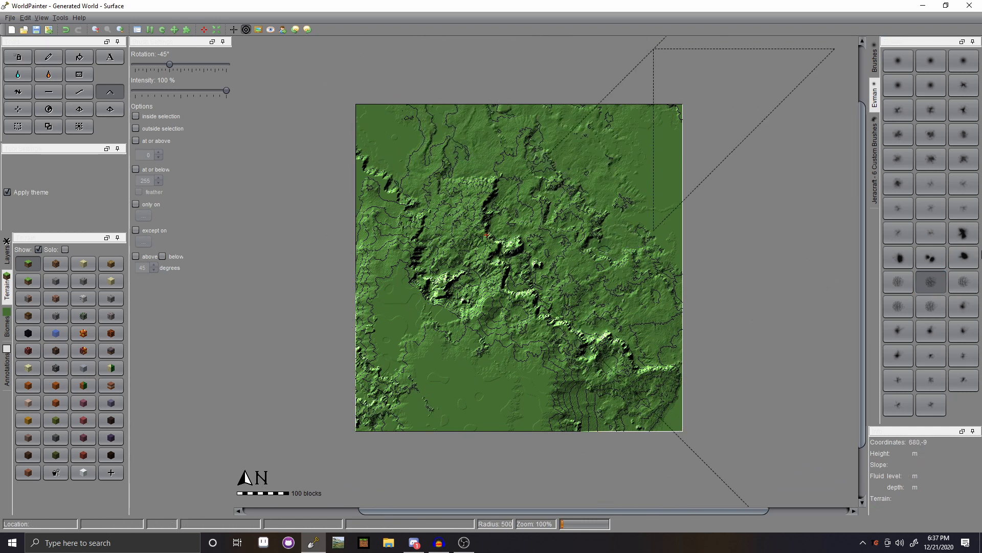
# - With a smaller Evman brush, reshape the lower-middle and left terrain and raise rough lower-left hills
pyautogui.click(931, 61)
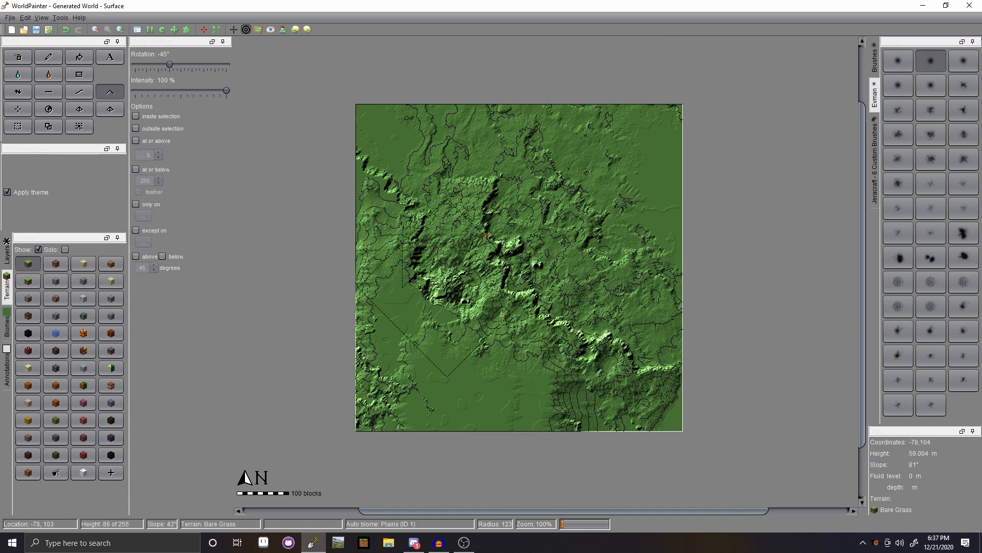
pyautogui.click(447, 287)
pyautogui.scroll(-13, 447, 288)
pyautogui.scroll(6, 575, 363)
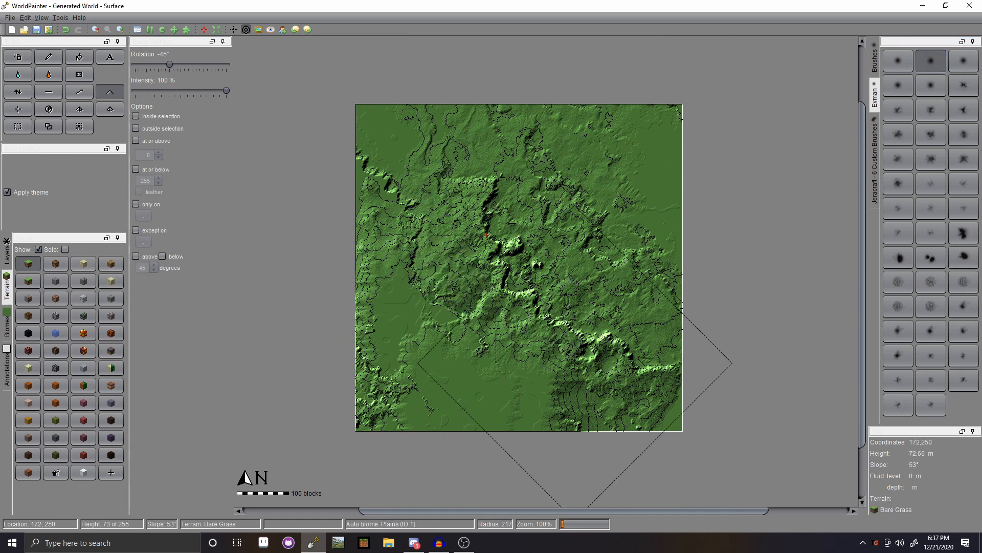
pyautogui.click(574, 363)
pyautogui.scroll(-3, 574, 363)
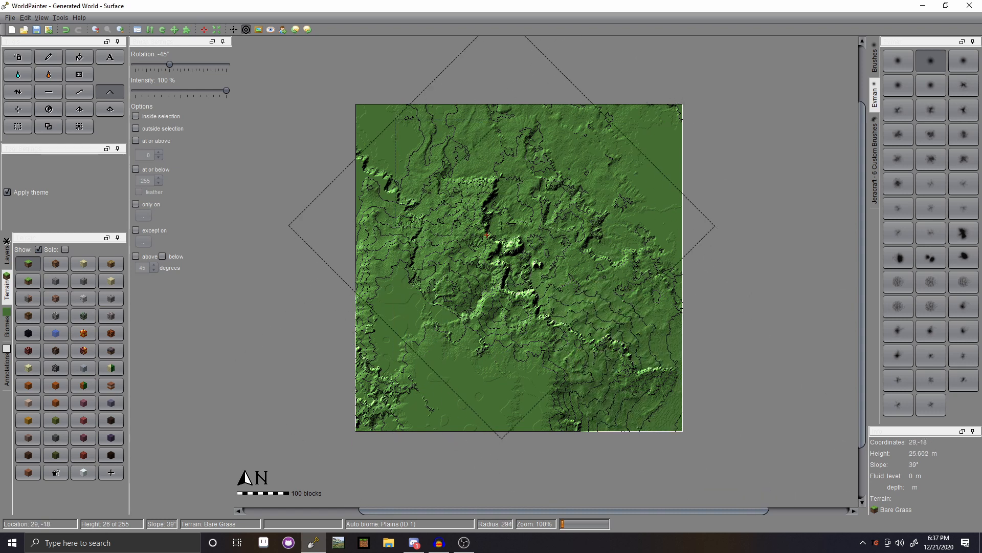
pyautogui.click(377, 260)
pyautogui.scroll(-6, 377, 260)
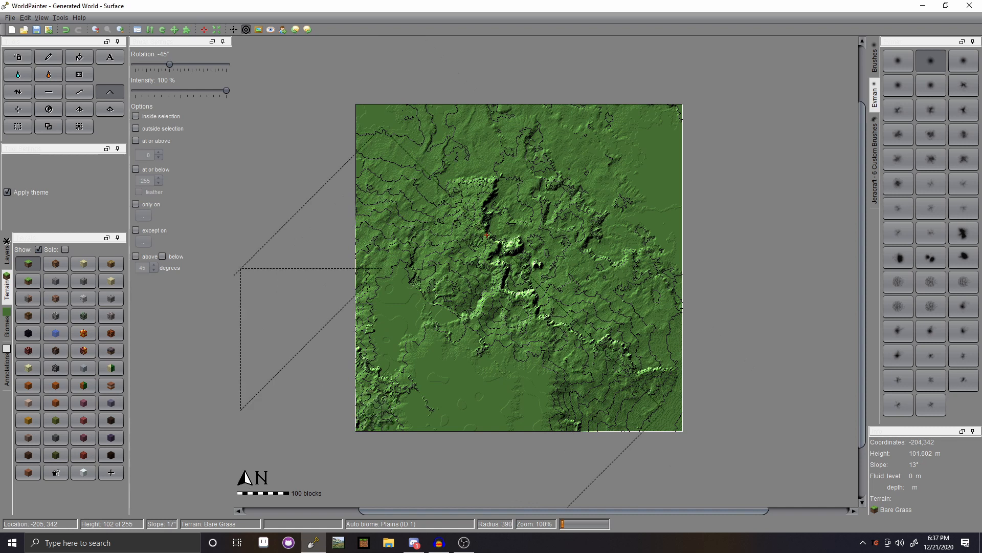
pyautogui.moveTo(390, 405)
pyautogui.mouseDown()
pyautogui.moveTo(394, 379)
pyautogui.moveTo(495, 400)
pyautogui.moveTo(412, 338)
pyautogui.moveTo(379, 326)
pyautogui.moveTo(387, 315)
pyautogui.moveTo(376, 312)
pyautogui.moveTo(521, 392)
pyautogui.moveTo(516, 409)
pyautogui.moveTo(537, 414)
pyautogui.moveTo(474, 361)
pyautogui.moveTo(531, 342)
pyautogui.mouseUp()
# - Stamp new ridges across the centre and right with another brush, undoing the unwanted strokes
pyautogui.click(963, 61)
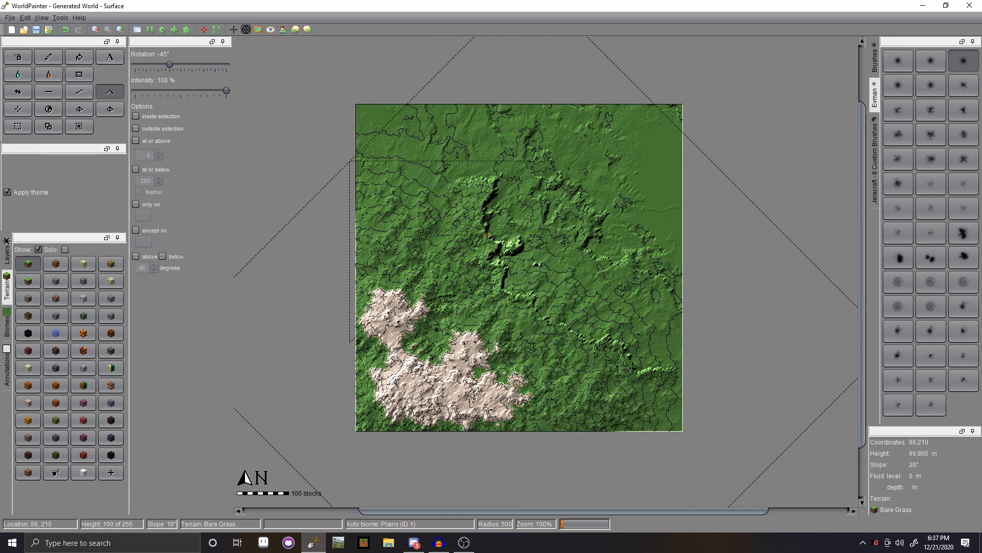
pyautogui.click(921, 289)
pyautogui.moveTo(527, 291); pyautogui.dragTo(527, 293)
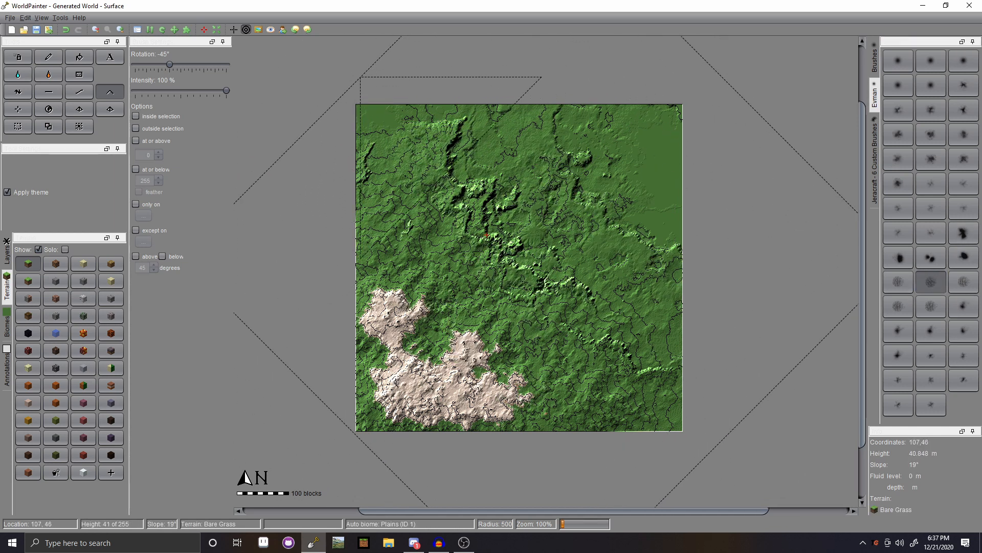
pyautogui.click(541, 258)
pyautogui.hotkey('ctrl', 'z')
pyautogui.click(571, 240)
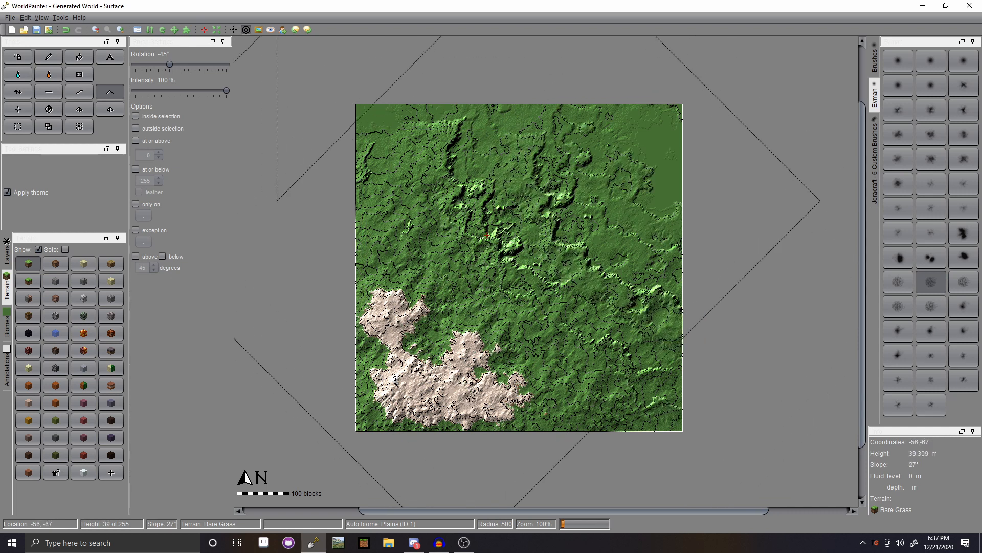
pyautogui.hotkey('ctrl', 'z')
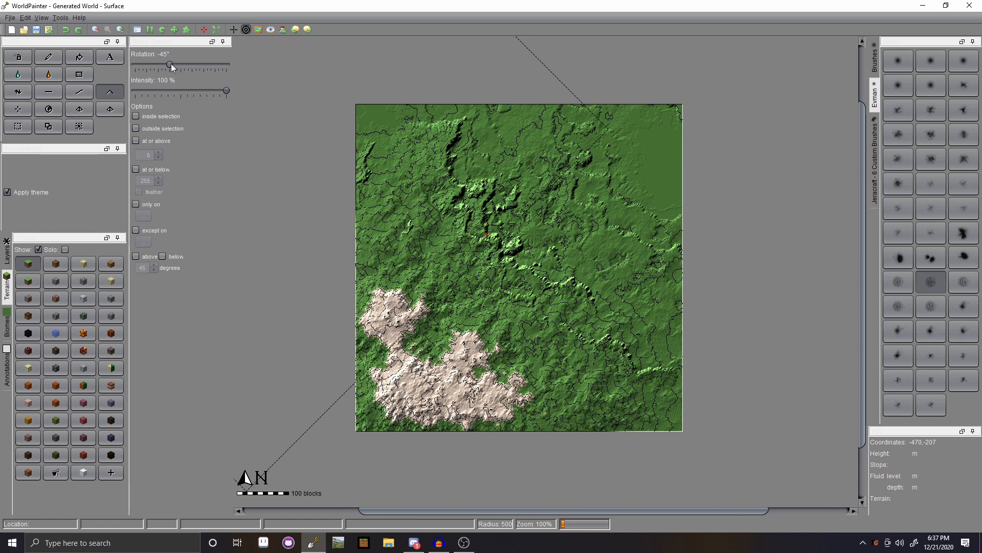
# - Set rotation to 45° and stamp ridges across the upper-left and lower-right terrain
pyautogui.click(170, 64)
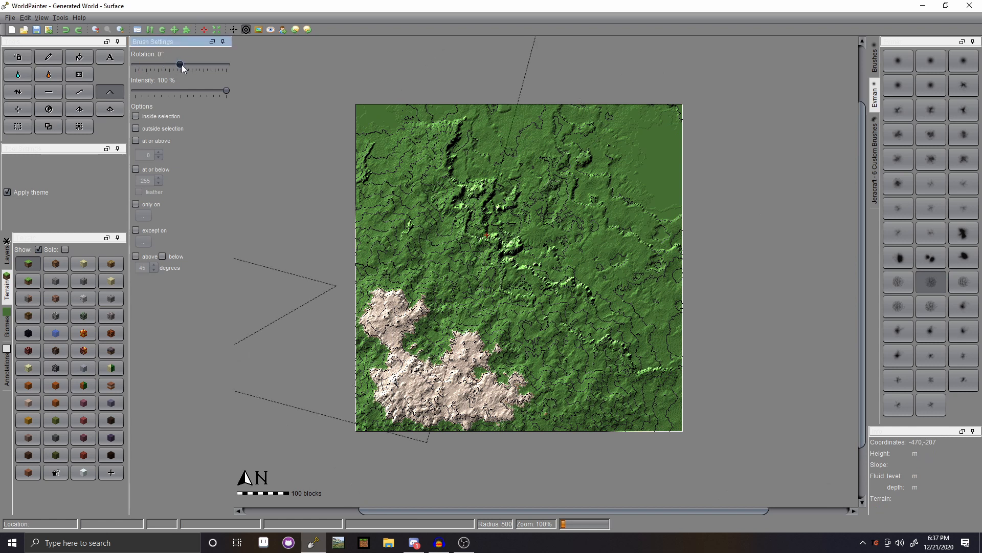
pyautogui.hotkey('ctrl', 'y')
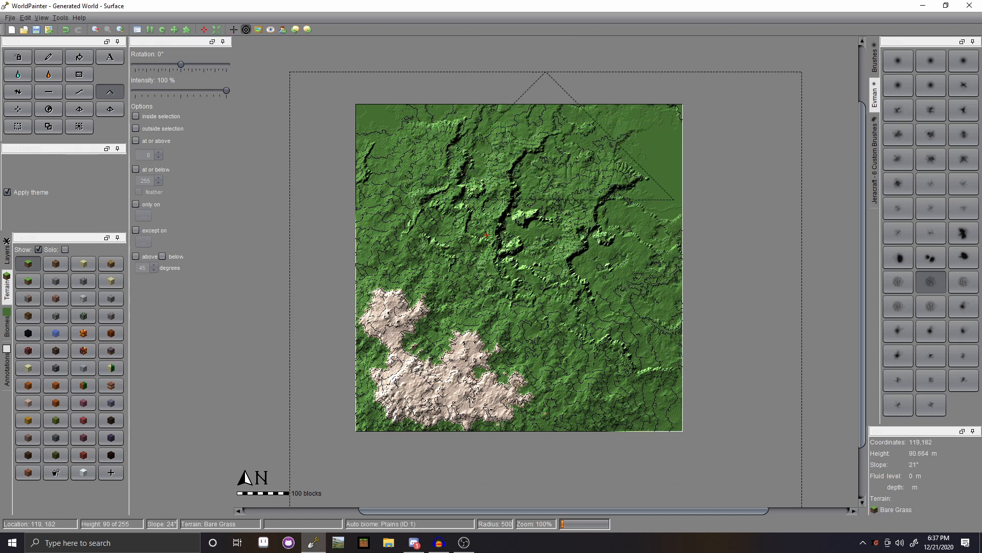
pyautogui.hotkey('ctrl', 'z')
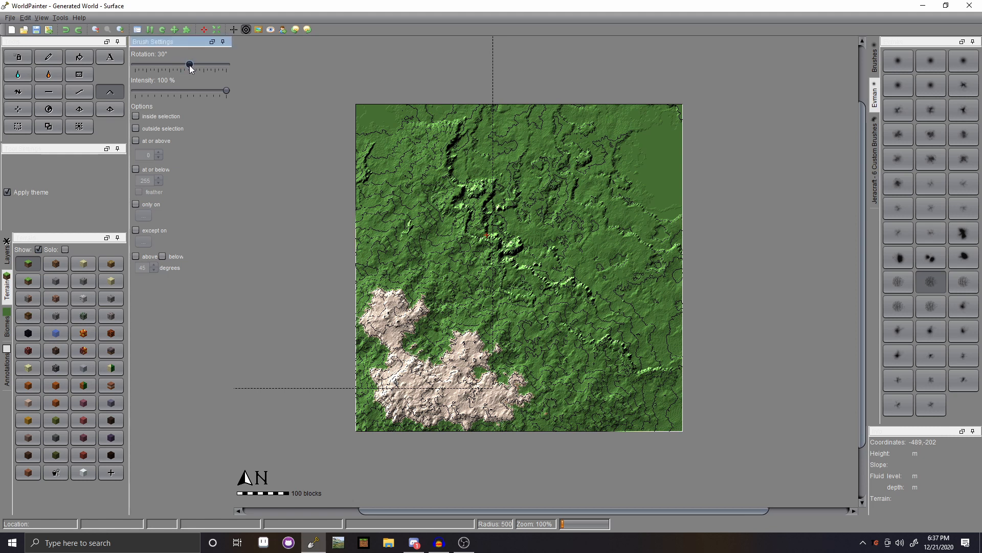
pyautogui.click(514, 265)
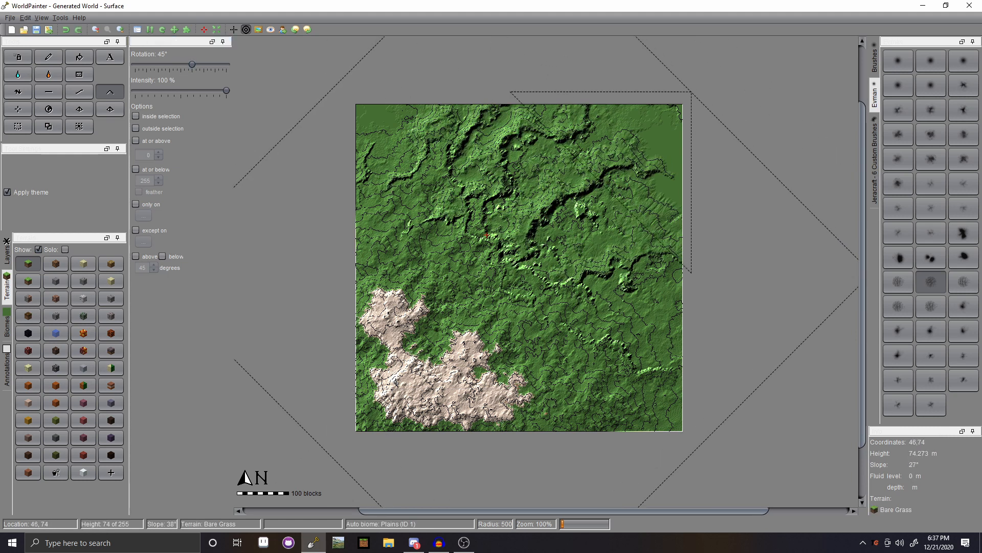
pyautogui.hotkey('ctrl', 'z')
pyautogui.click(415, 267)
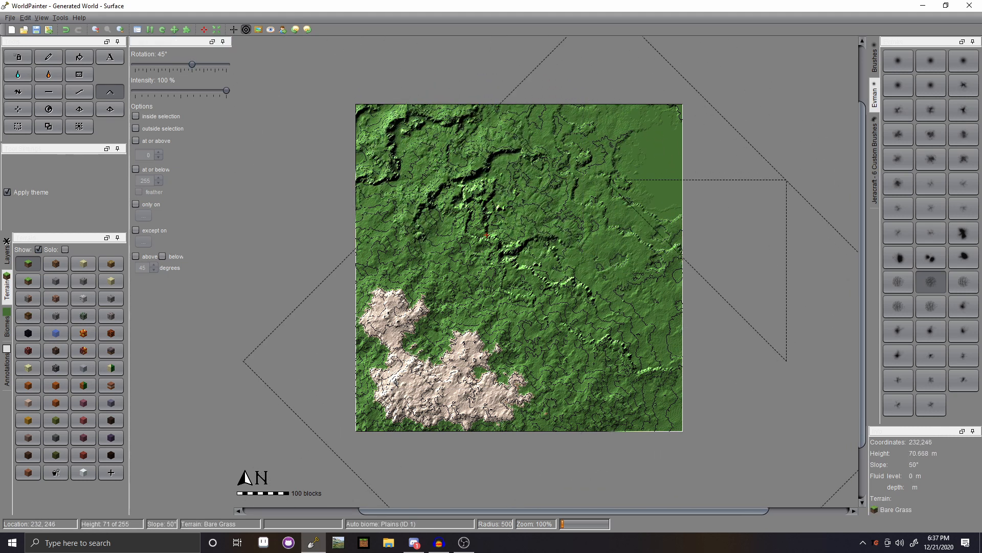
pyautogui.click(634, 370)
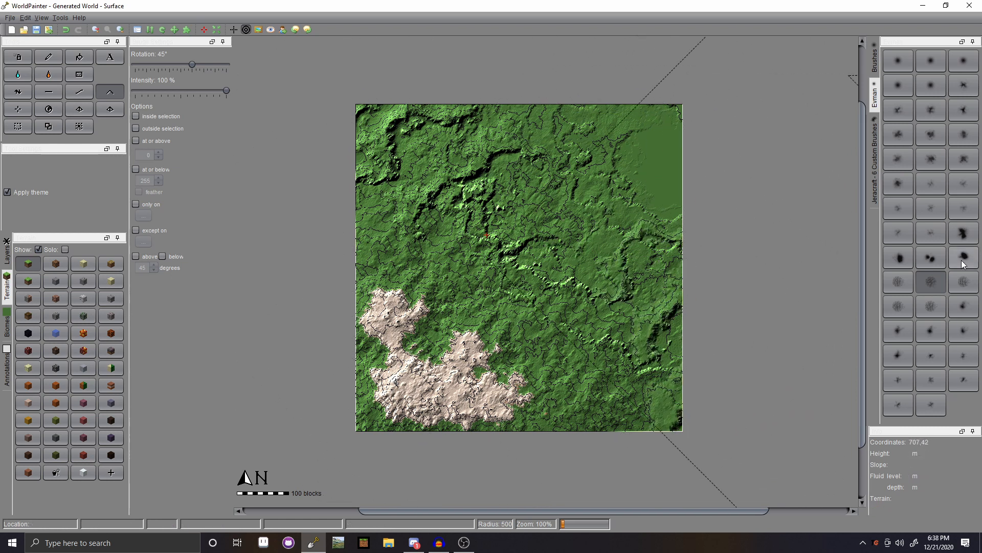
# - Using other Evman brushes resized by scrolling, raise a pale rocky peak at the map's right edge
pyautogui.click(931, 110)
pyautogui.scroll(-12, 487, 300)
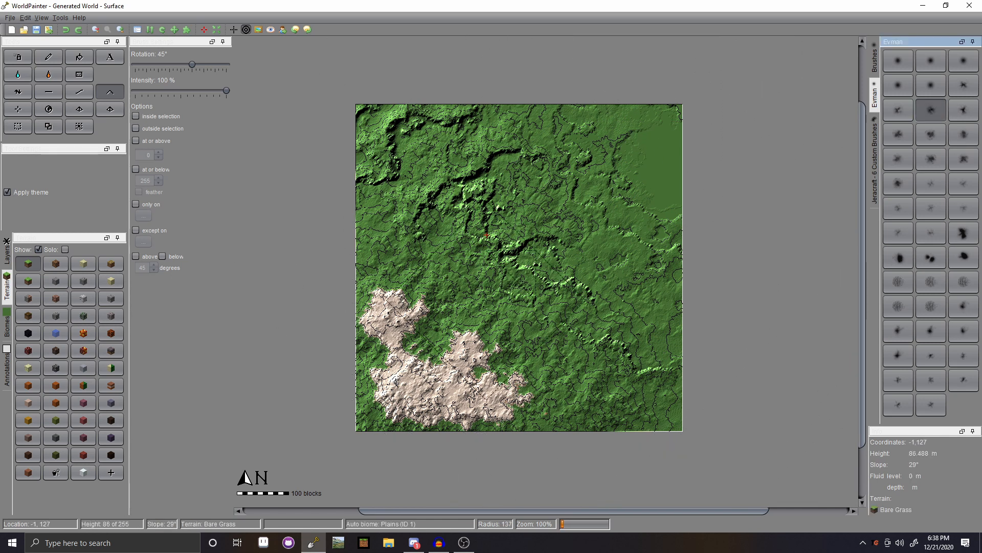
pyautogui.scroll(11, 673, 385)
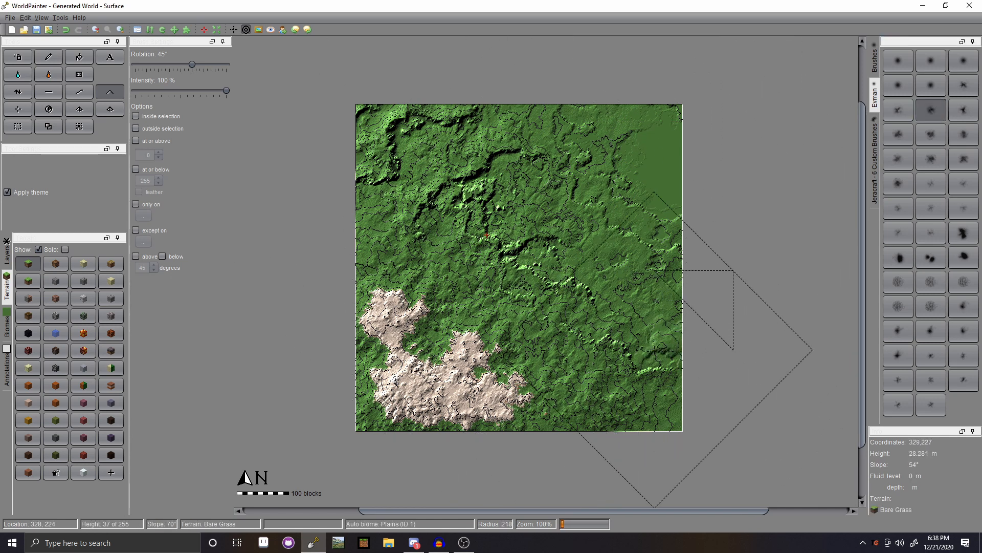
pyautogui.scroll(4, 486, 234)
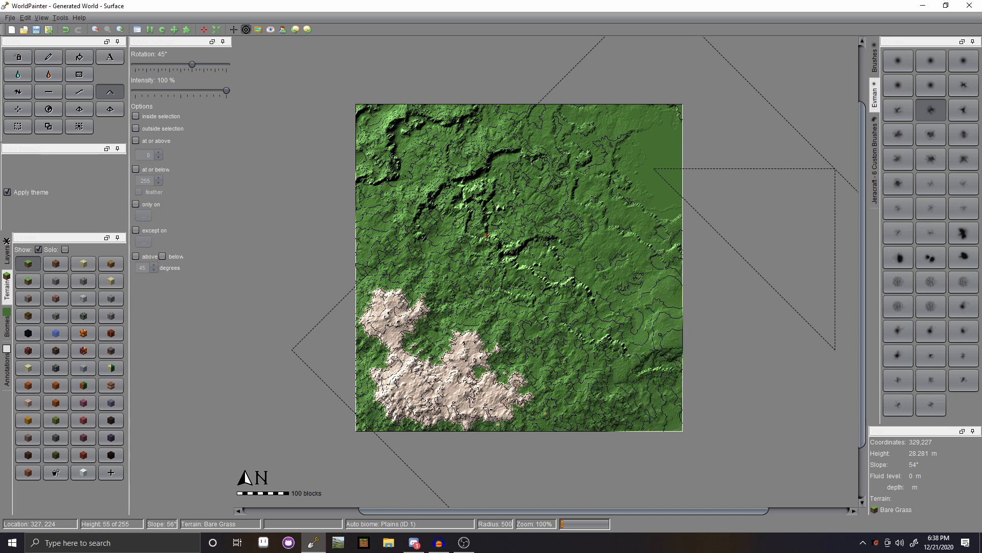
pyautogui.moveTo(487, 235); pyautogui.dragTo(479, 236)
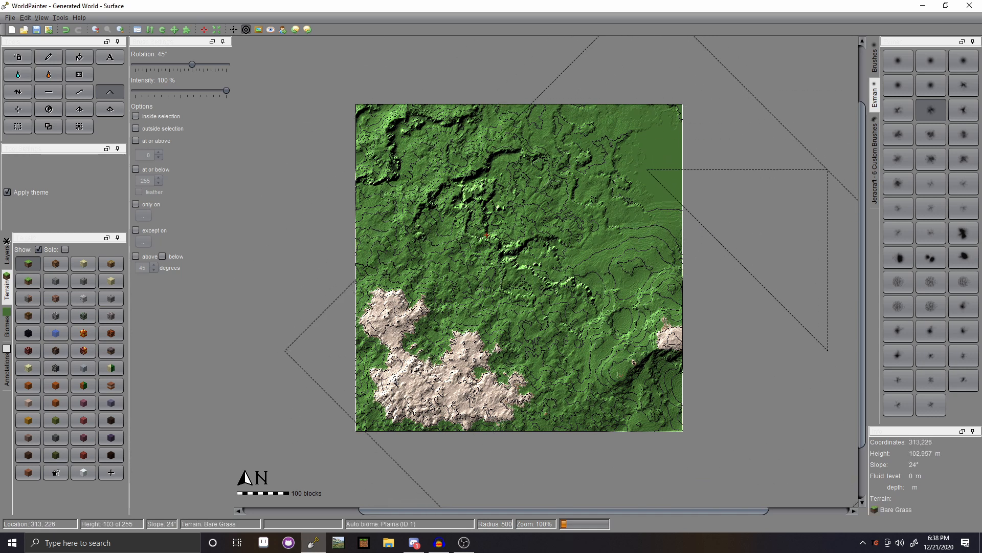
pyautogui.moveTo(647, 351); pyautogui.dragTo(644, 351)
pyautogui.click(965, 61)
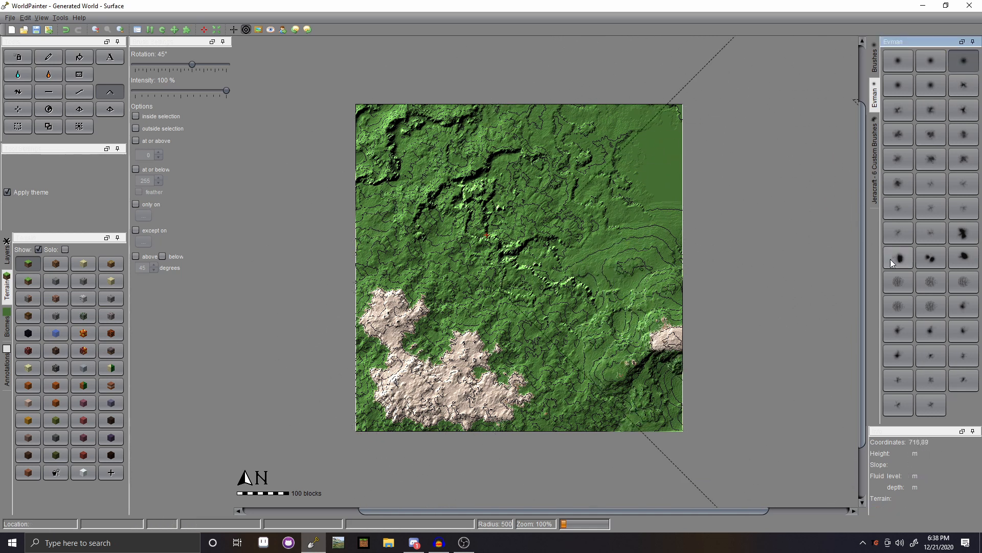
pyautogui.click(907, 409)
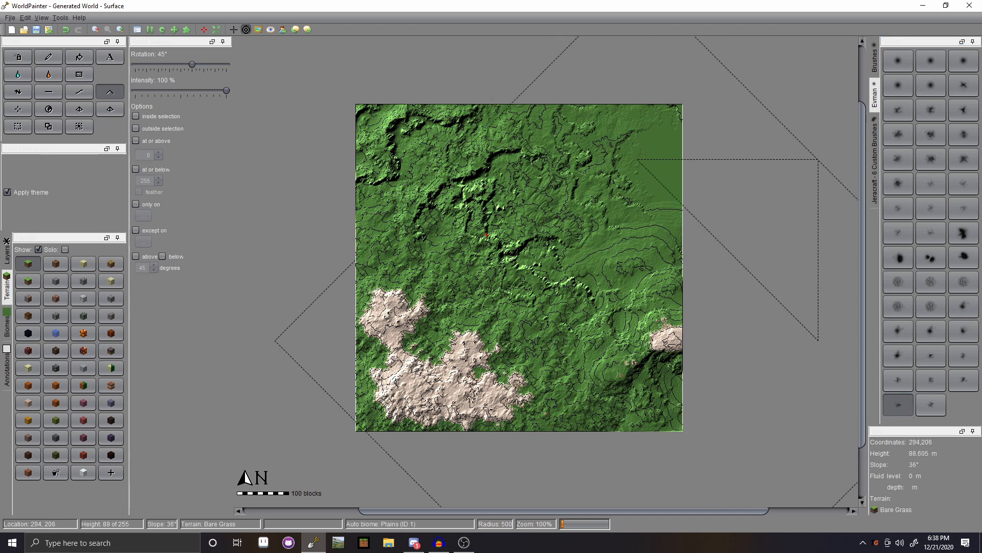
pyautogui.click(631, 329)
pyautogui.click(622, 296)
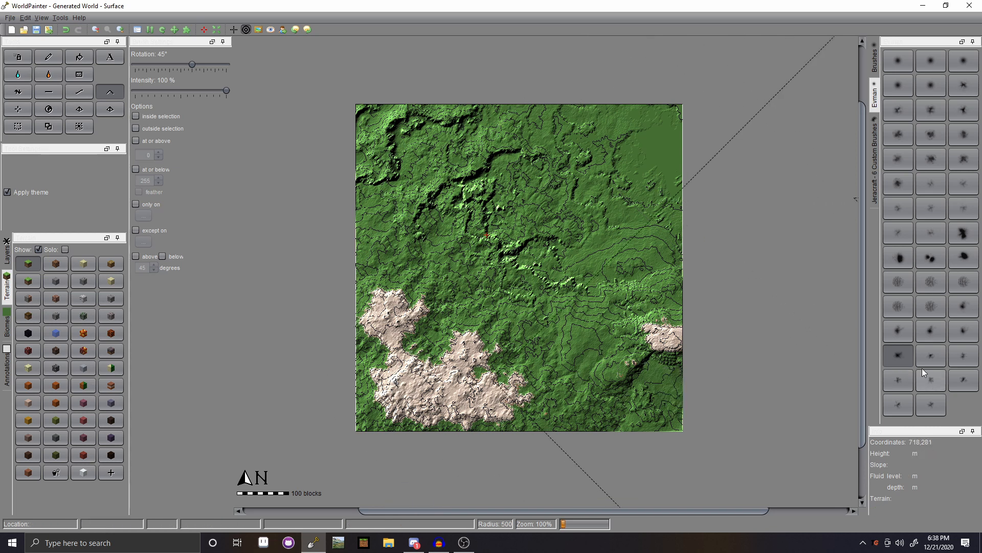
# - Load the Jeracraft - 6 Custom Brushes set and choose one of its brushes
pyautogui.click(897, 387)
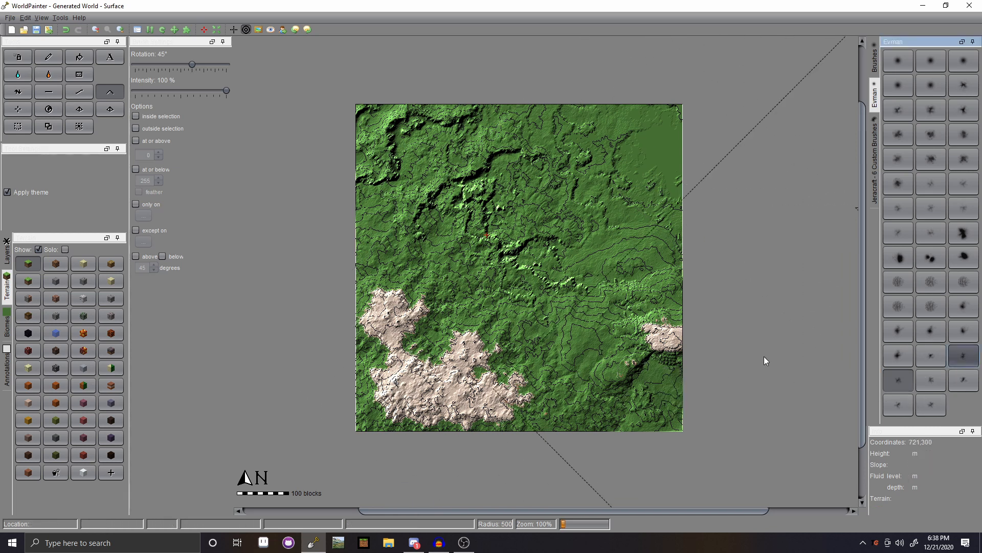
pyautogui.click(875, 159)
pyautogui.click(901, 83)
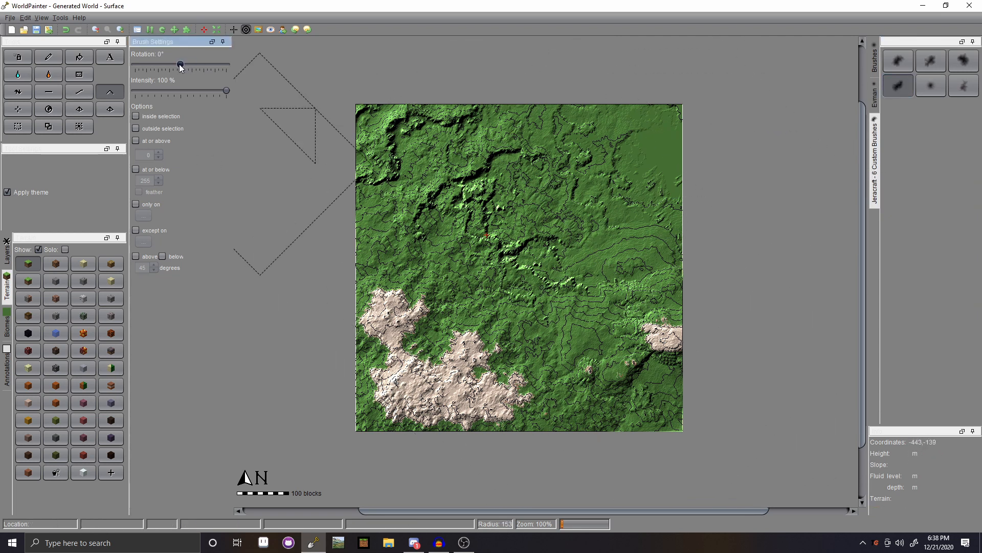
# - Test a Jeracraft brush stroke on the right-centre terrain and undo it
pyautogui.scroll(8, 628, 261)
pyautogui.click(629, 259)
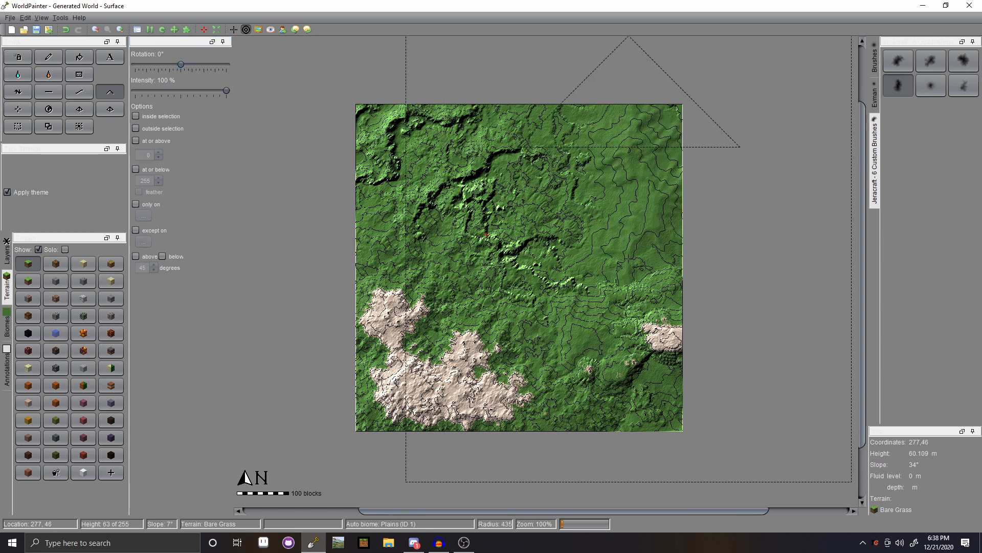
pyautogui.hotkey('ctrl', 'z')
pyautogui.scroll(-14, 648, 286)
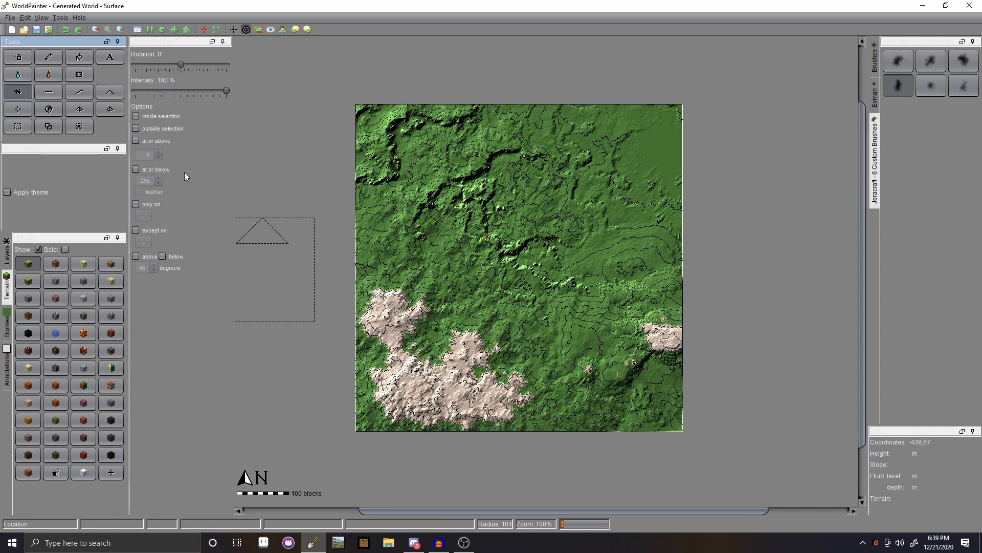
# - Sculpt near the centre, resizing the brush by scrolling and raising a small ridge
pyautogui.click(506, 384)
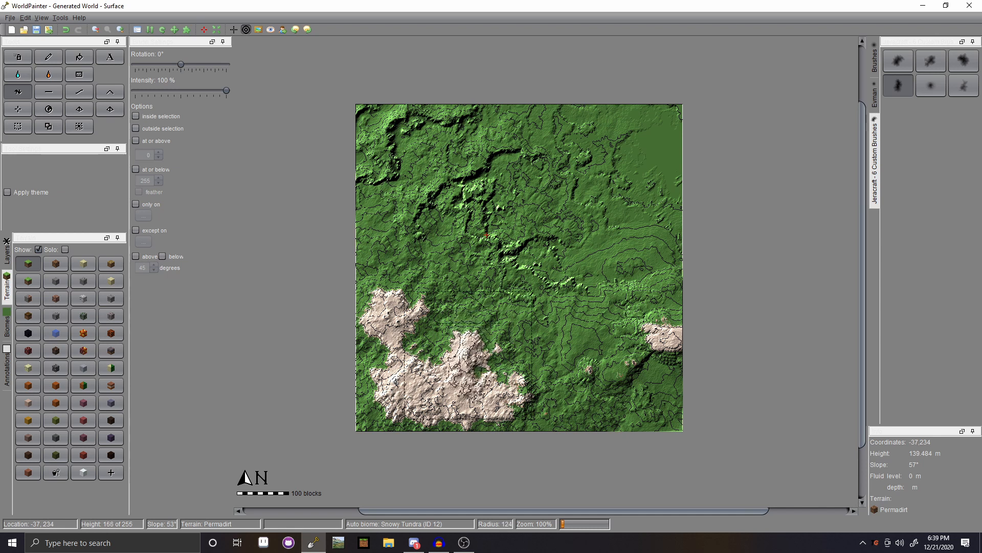
pyautogui.scroll(6, 404, 353)
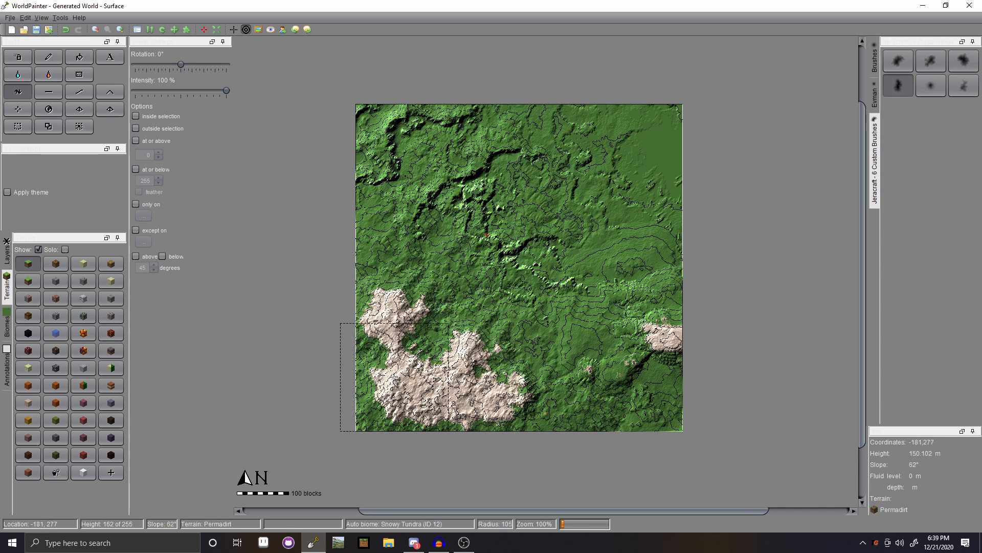
pyautogui.scroll(3, 394, 377)
pyautogui.scroll(5, 420, 364)
pyautogui.scroll(-6, 589, 357)
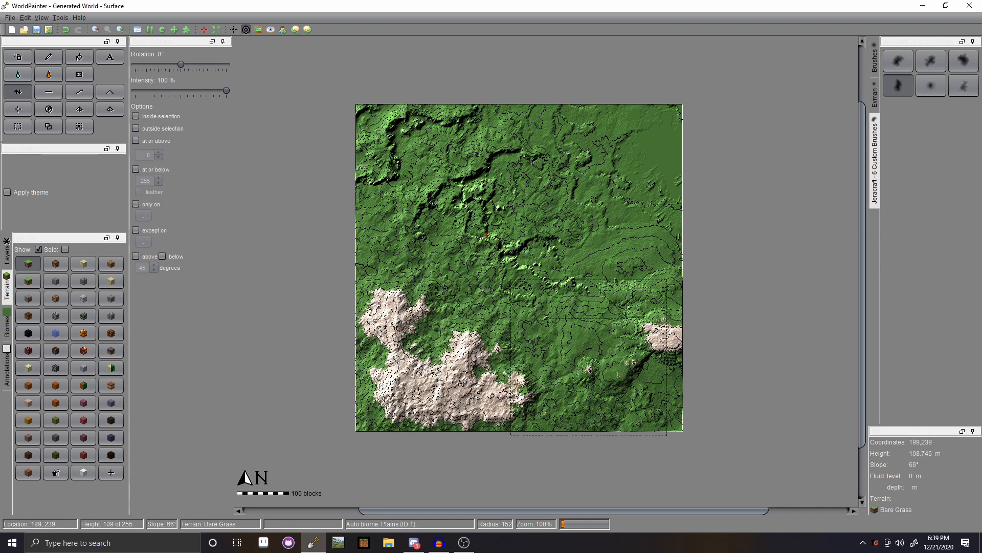
pyautogui.scroll(4, 669, 343)
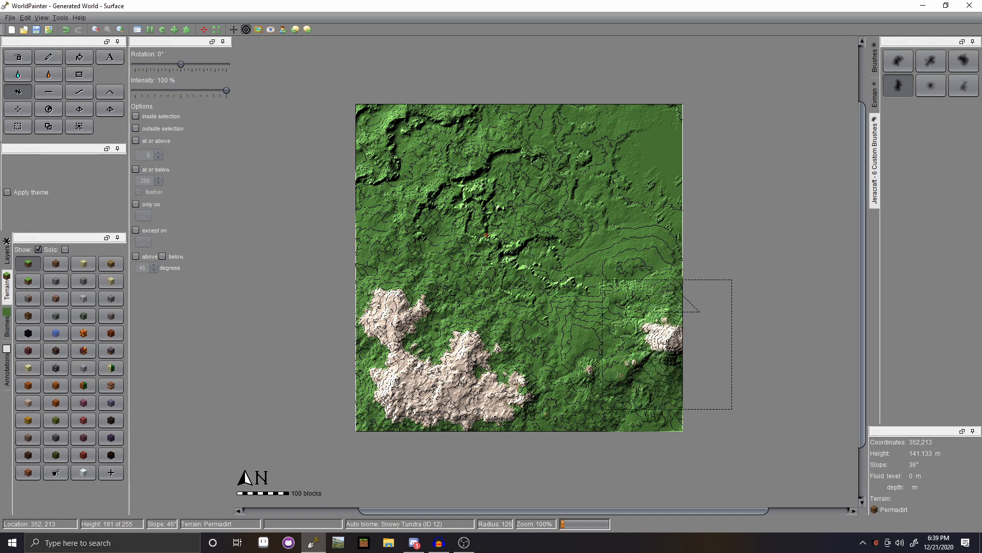
pyautogui.scroll(-4, 667, 344)
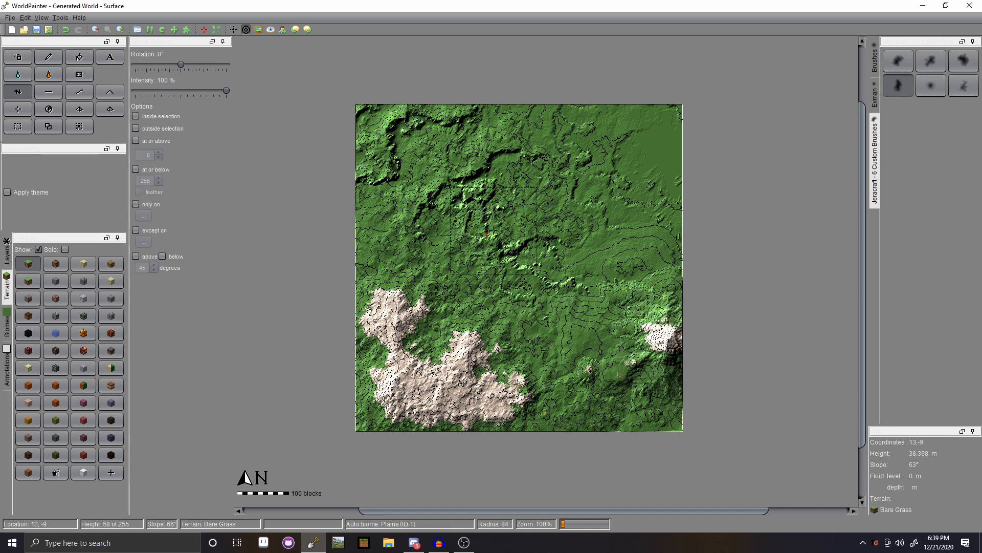
pyautogui.scroll(-4, 437, 213)
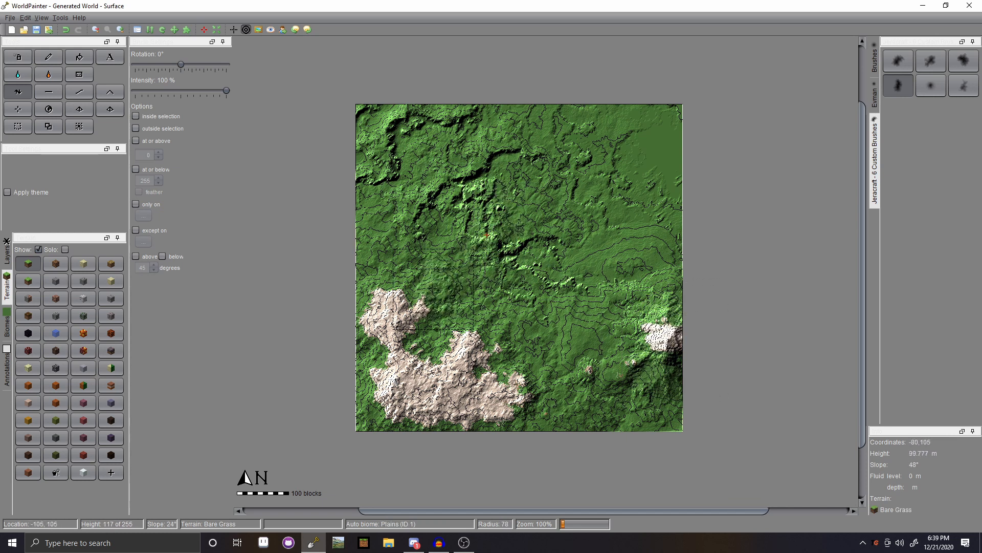
pyautogui.scroll(8, 433, 286)
pyautogui.moveTo(433, 288); pyautogui.dragTo(436, 270)
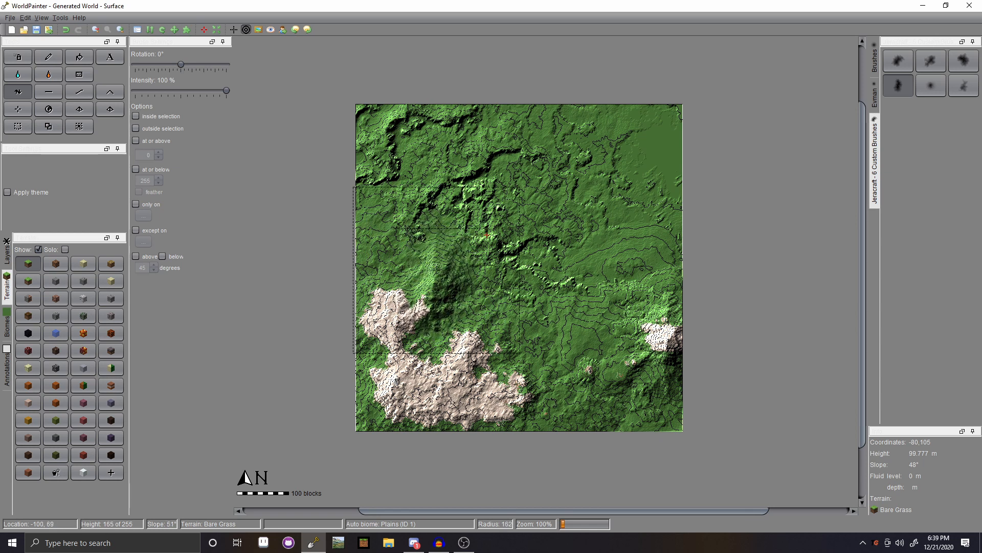
# - Raise the ground in the map's top-left corner along the northern edge
pyautogui.scroll(-3, 436, 266)
pyautogui.scroll(9, 389, 146)
pyautogui.moveTo(390, 151); pyautogui.dragTo(384, 132)
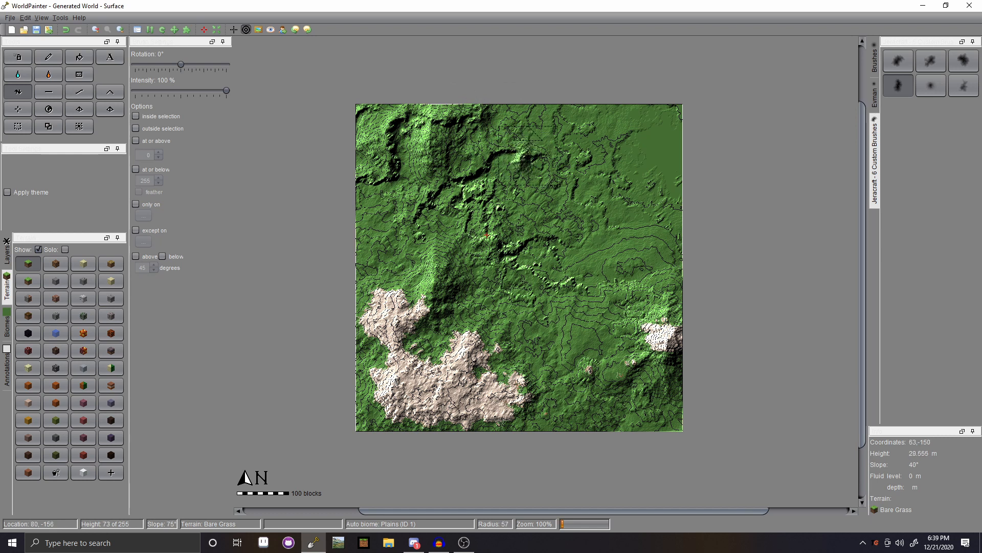
pyautogui.scroll(2, 546, 161)
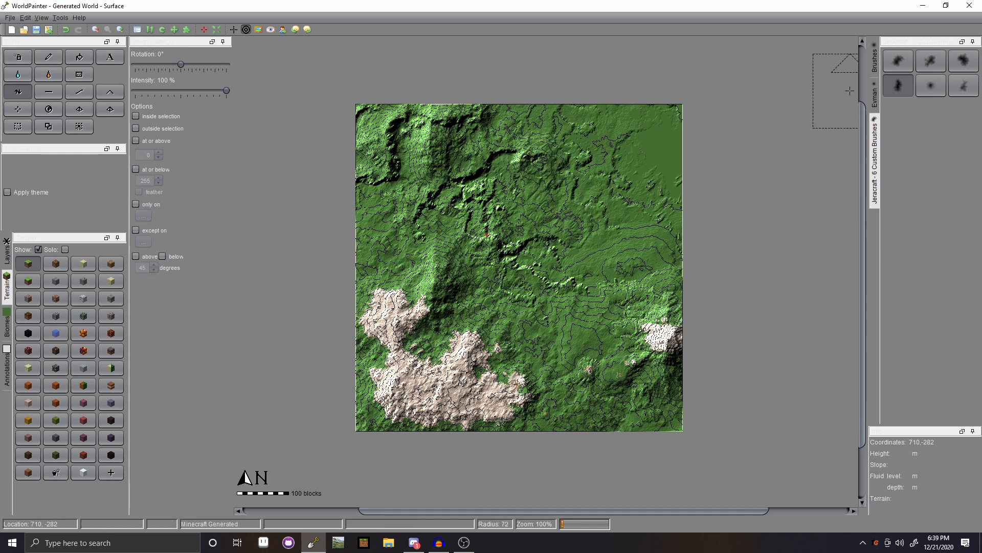
# - With an Evman brush and the themed Raise Mountain tool, raise terrain toward the top-right corner
pyautogui.click(876, 99)
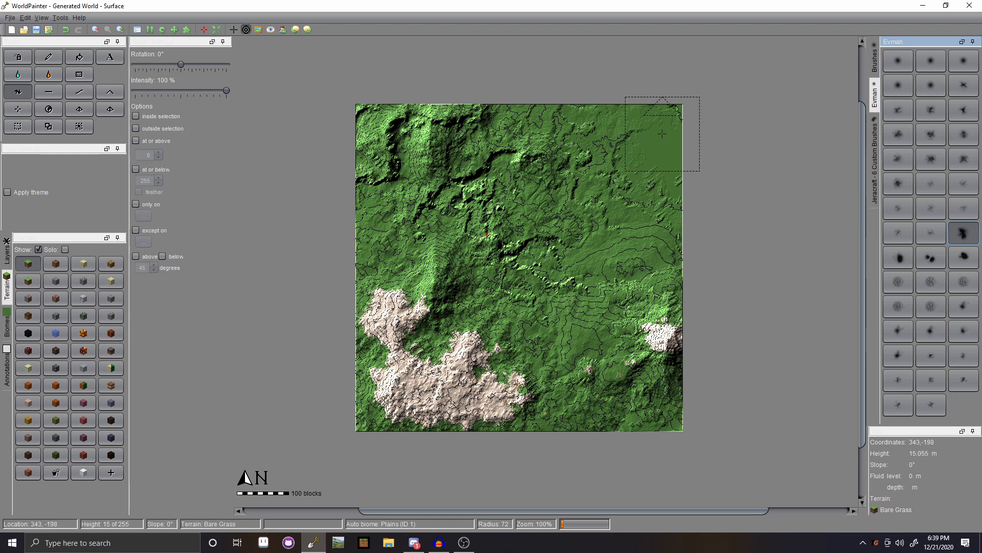
pyautogui.scroll(6, 329, 88)
pyautogui.click(108, 92)
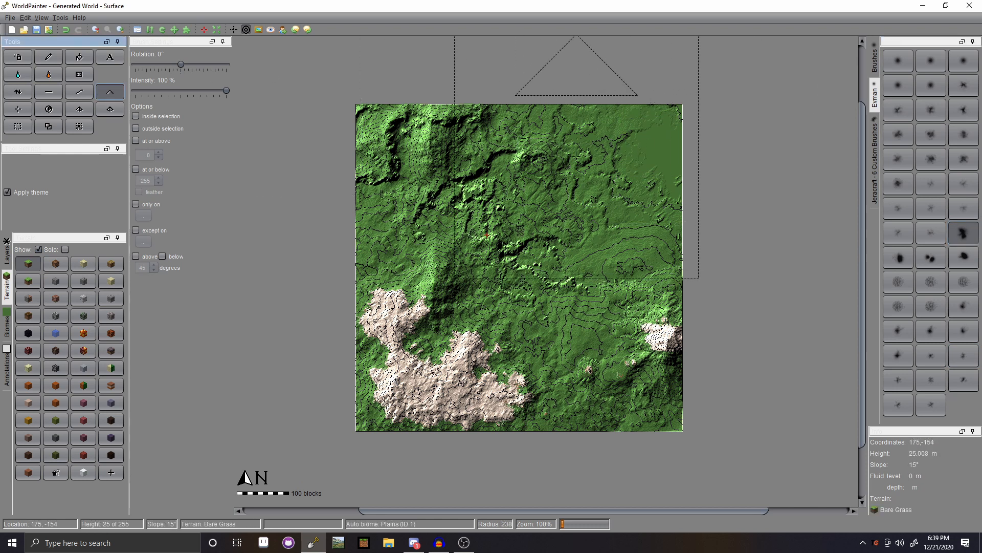
pyautogui.scroll(8, 677, 148)
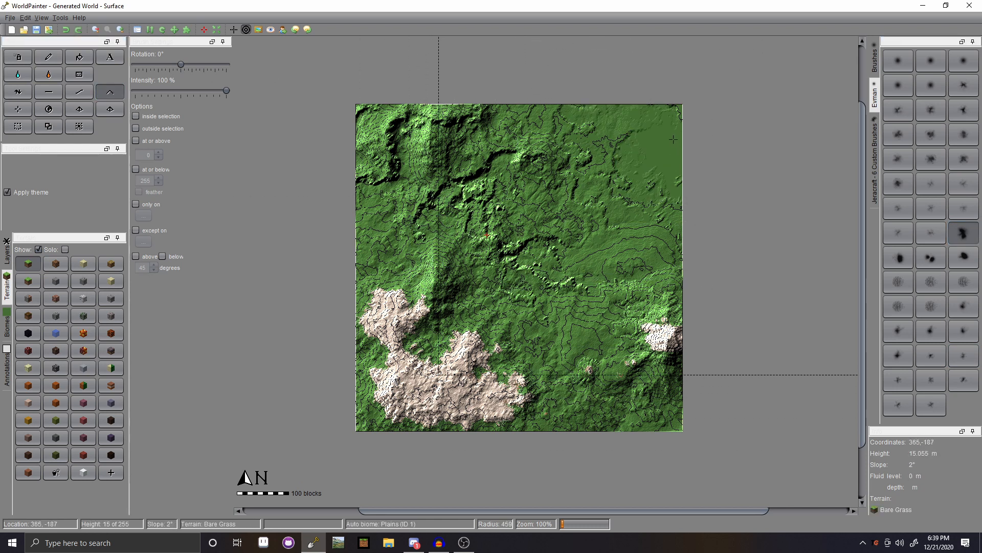
pyautogui.moveTo(673, 140); pyautogui.dragTo(683, 107)
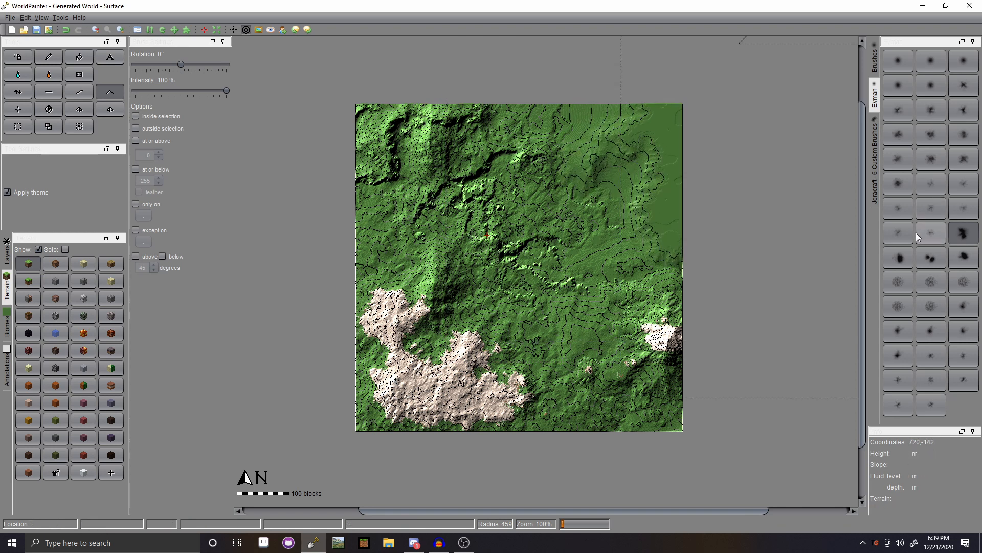
# - Try other brush shapes to raise and widen the top-right rocky peak, undoing the last stroke
pyautogui.click(909, 357)
pyautogui.scroll(-5, 677, 117)
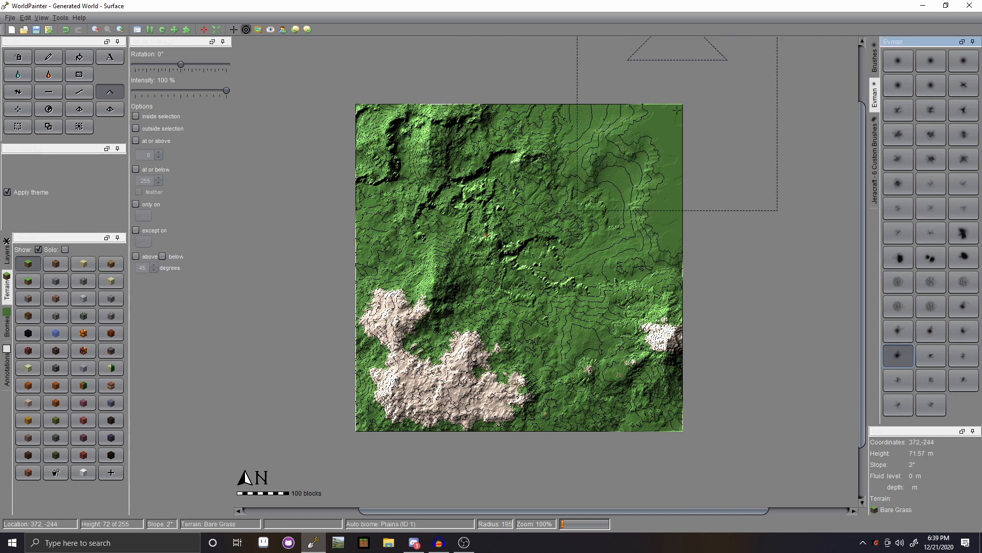
pyautogui.scroll(5, 678, 117)
pyautogui.moveTo(678, 116); pyautogui.dragTo(672, 112)
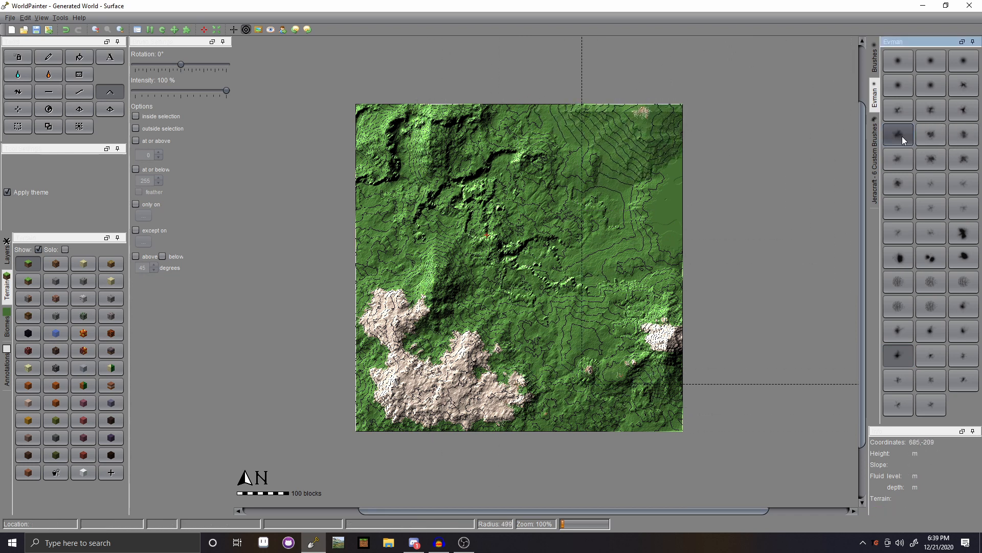
pyautogui.click(909, 362)
pyautogui.scroll(-3, 672, 111)
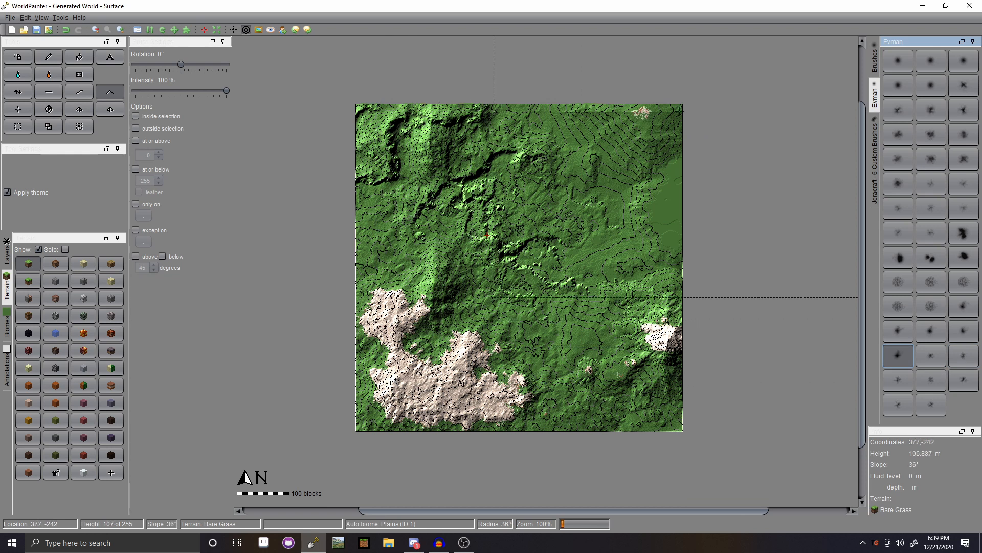
pyautogui.moveTo(672, 112); pyautogui.dragTo(661, 114)
pyautogui.scroll(1, 716, 139)
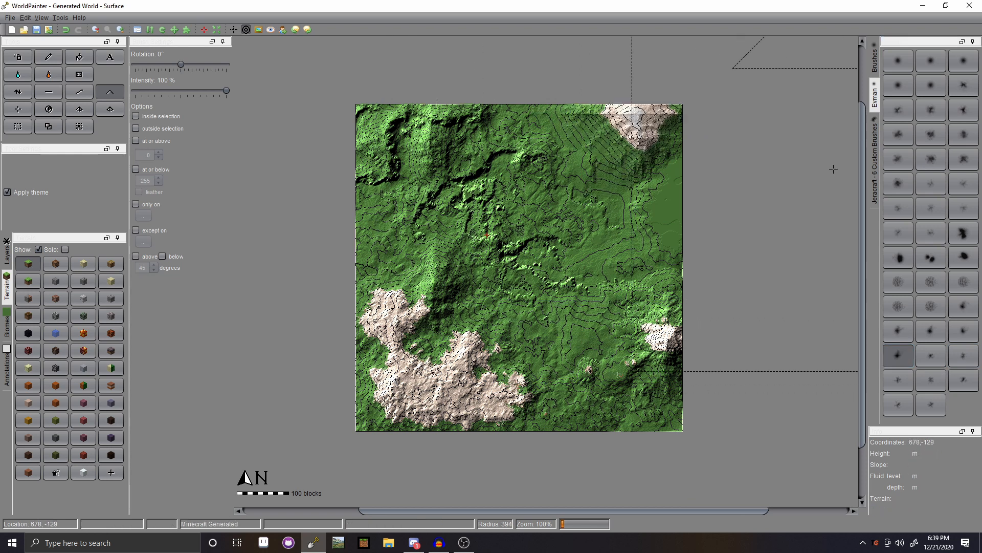
pyautogui.hotkey('ctrl', 'z')
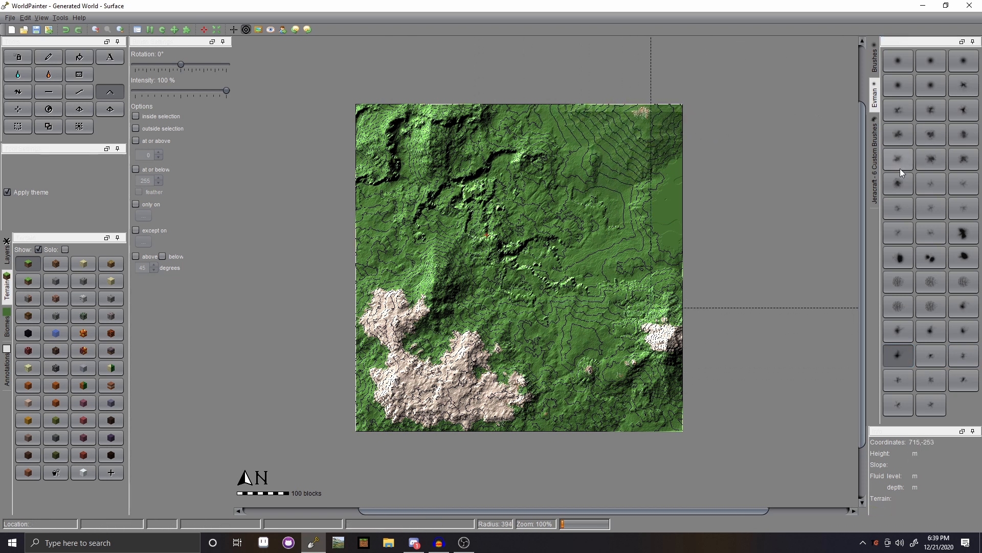
# - Raise small rocky peaks in the top-right and on the right side, removing the last one
pyautogui.click(898, 380)
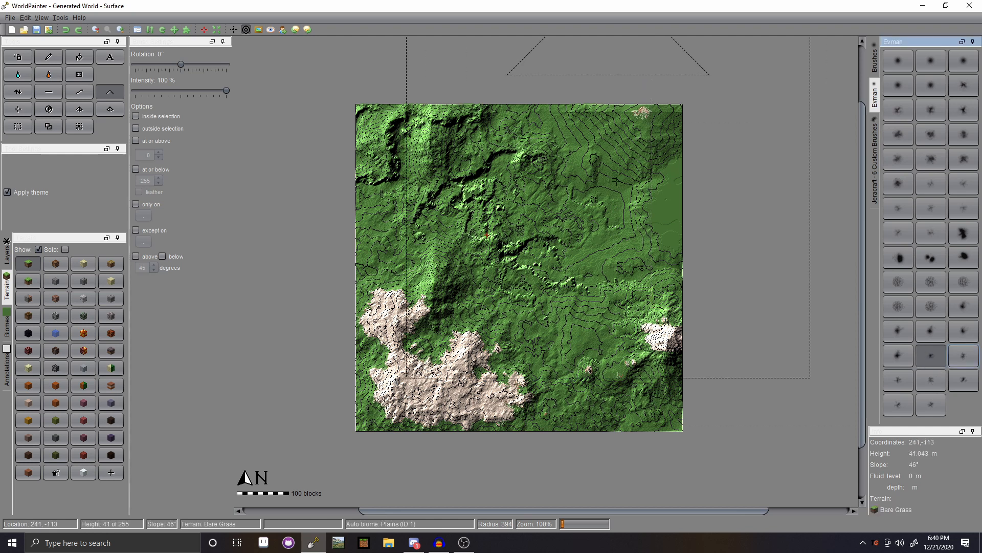
pyautogui.scroll(3, 658, 122)
pyautogui.moveTo(658, 122); pyautogui.dragTo(658, 122)
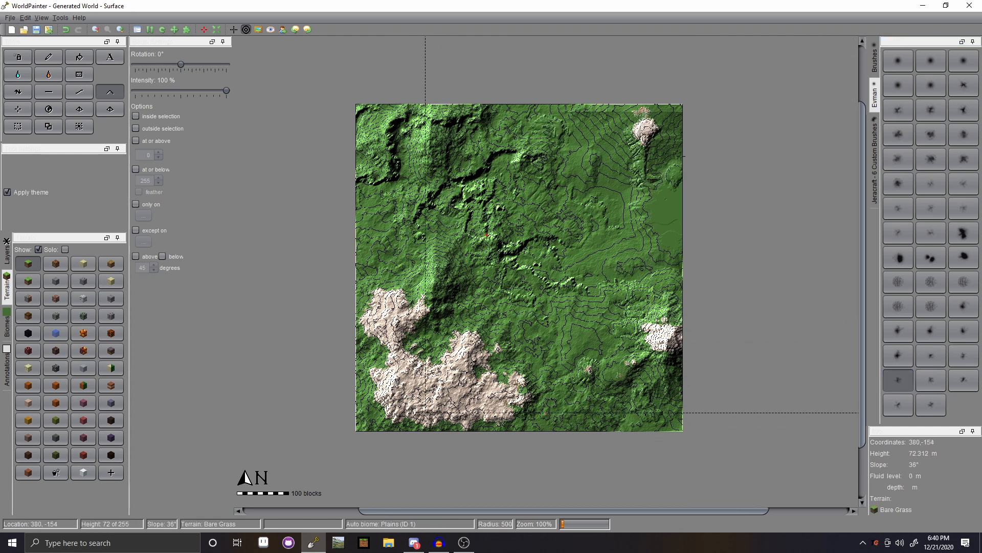
pyautogui.moveTo(681, 157); pyautogui.dragTo(676, 174)
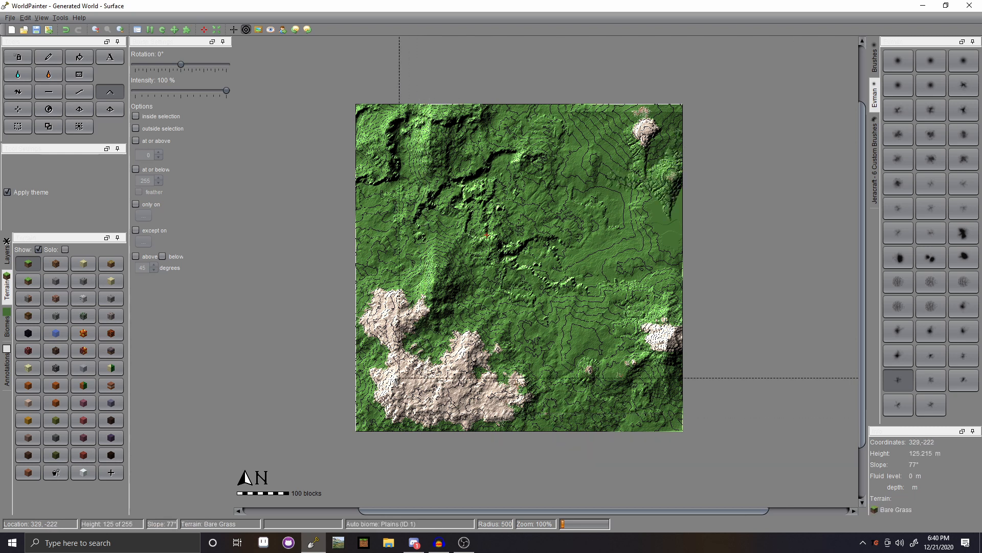
pyautogui.click(663, 130)
pyautogui.click(626, 119)
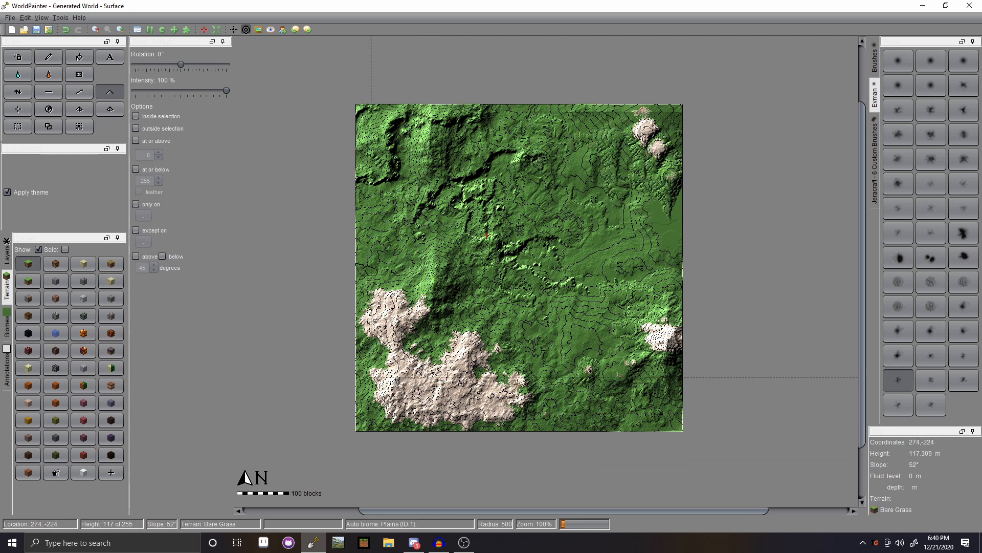
pyautogui.hotkey('ctrl', 'z')
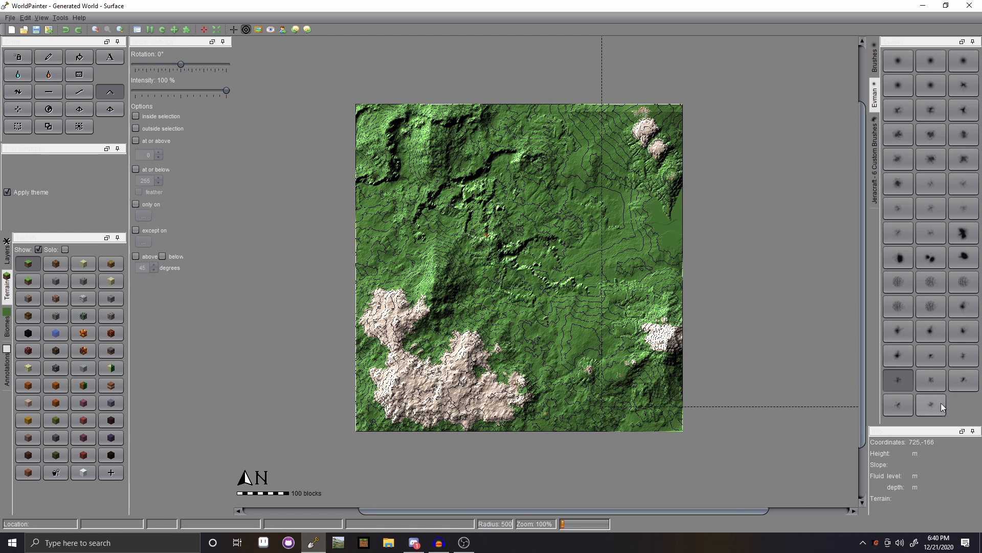
# - With the last Evman brush, reshape the upper right and test lower-left ridges, undoing them
pyautogui.click(941, 403)
pyautogui.click(666, 154)
pyautogui.click(624, 114)
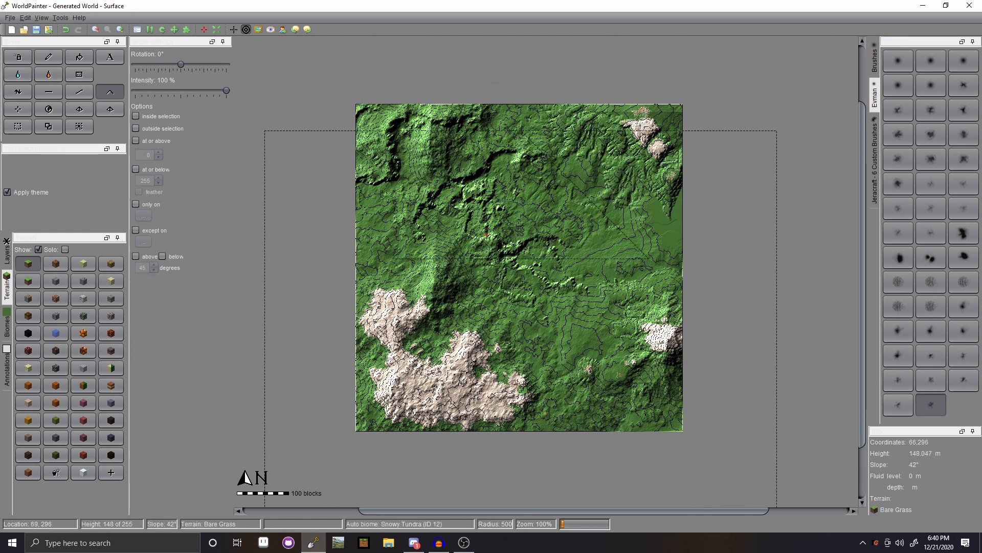
pyautogui.click(515, 374)
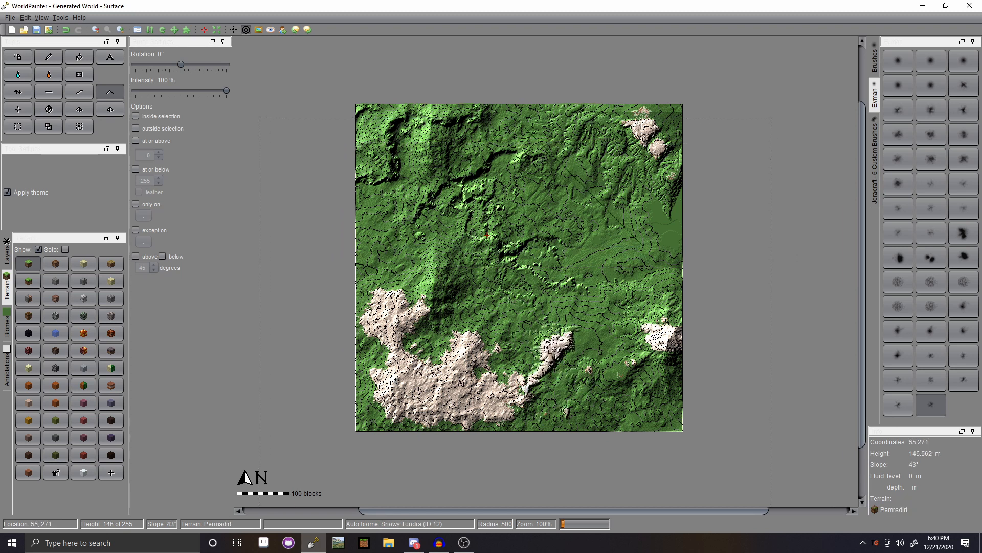
pyautogui.hotkey('ctrl', 'z')
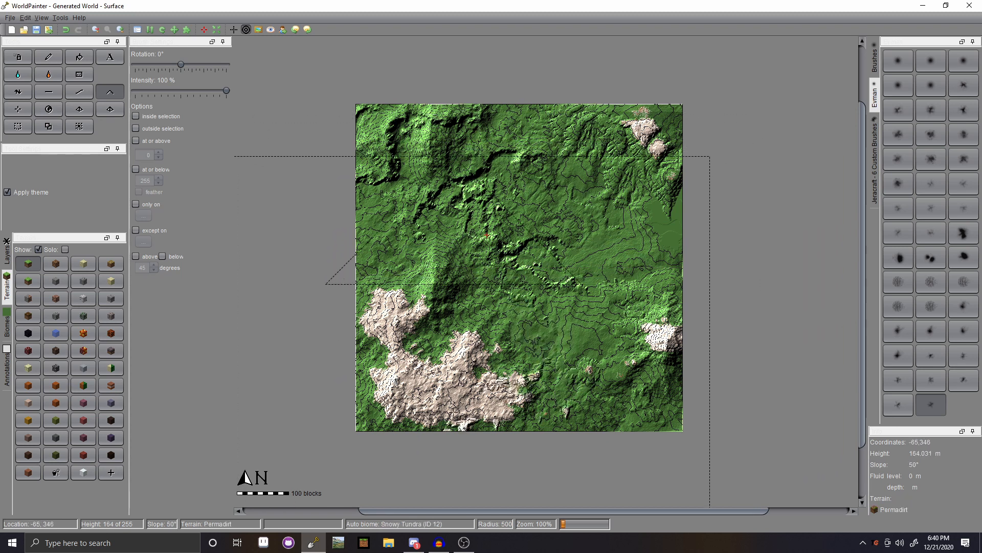
pyautogui.click(453, 411)
pyautogui.click(389, 382)
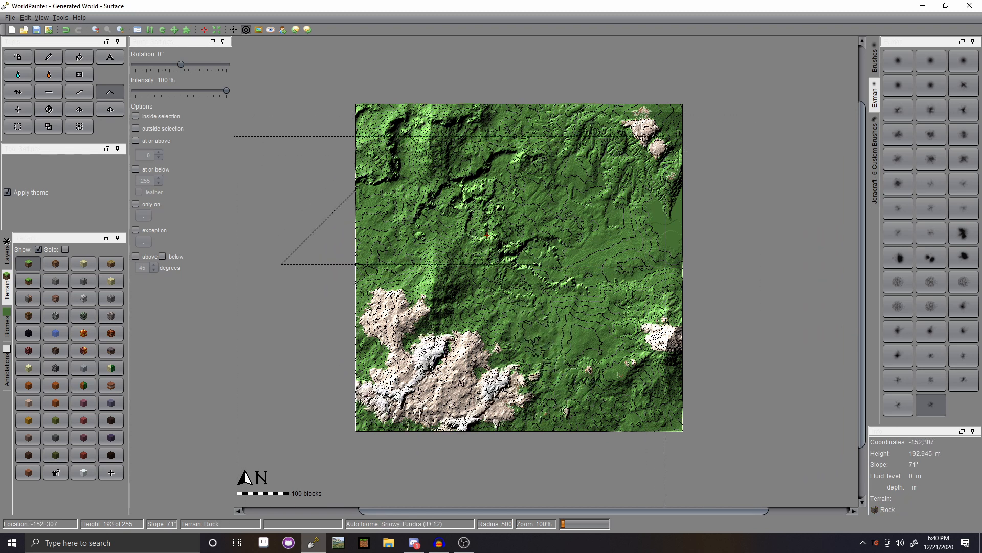
pyautogui.hotkey('ctrl', 'z')
pyautogui.hotkey('ctrl', 'z')
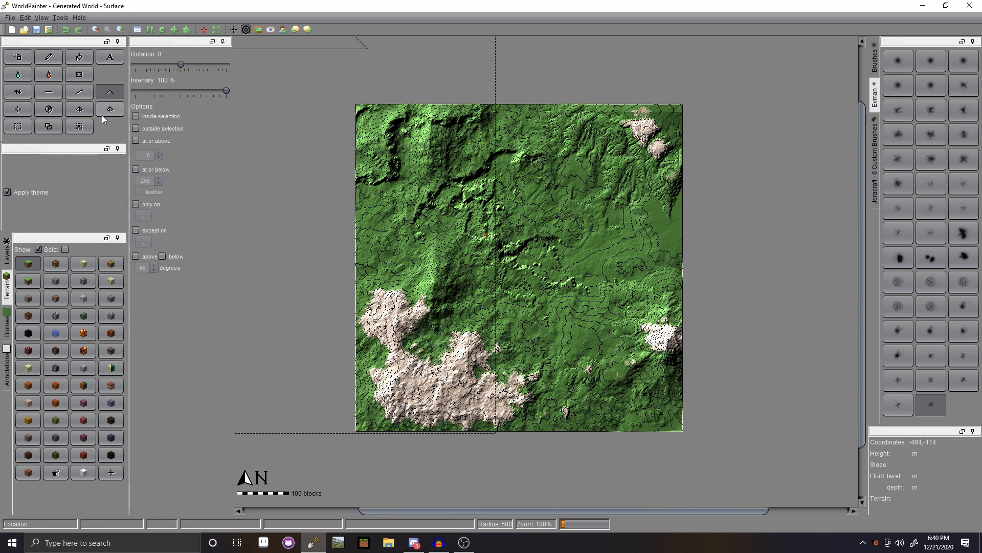
# - At 75° rotation, add rocky ridges to the lower-left massif, extending them north and east
pyautogui.moveTo(202, 64); pyautogui.dragTo(199, 65)
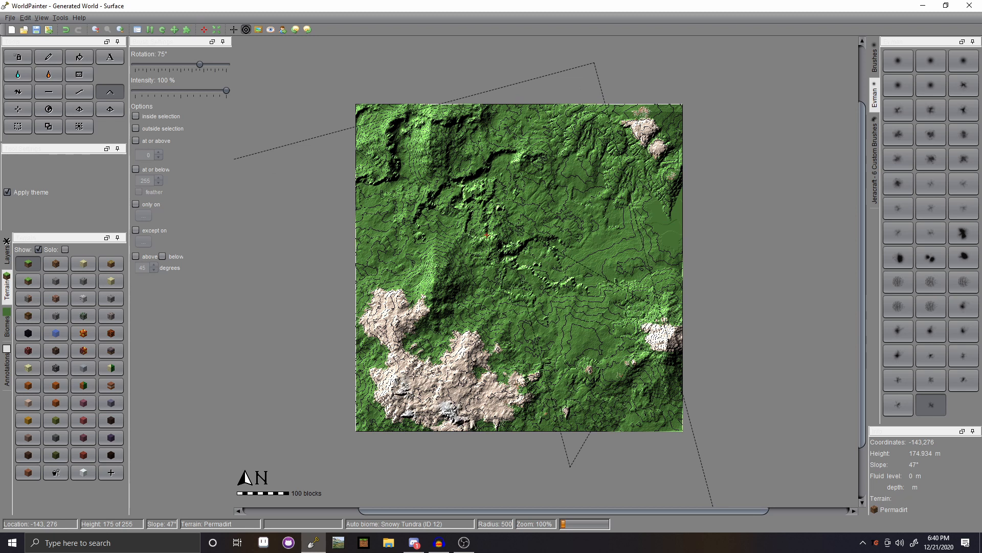
pyautogui.click(414, 376)
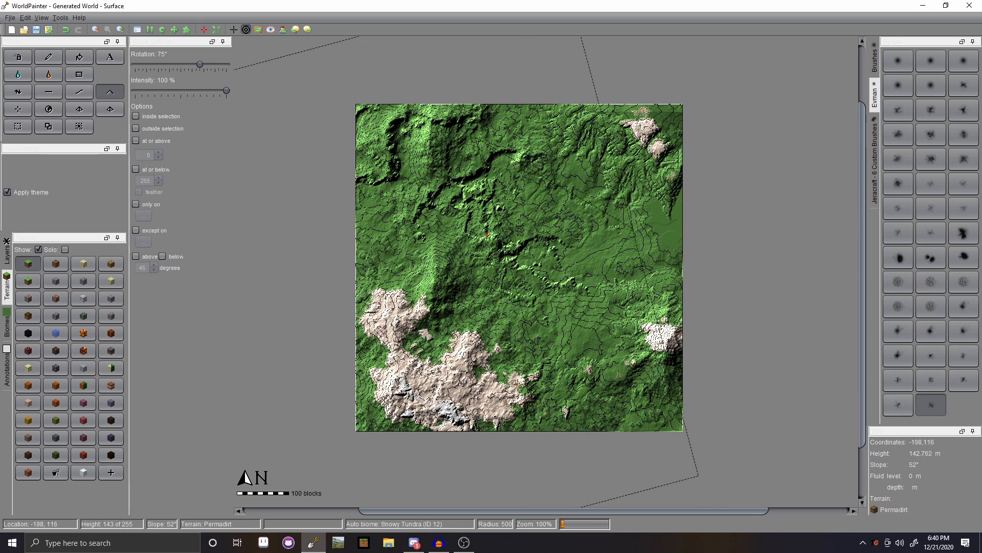
pyautogui.click(385, 294)
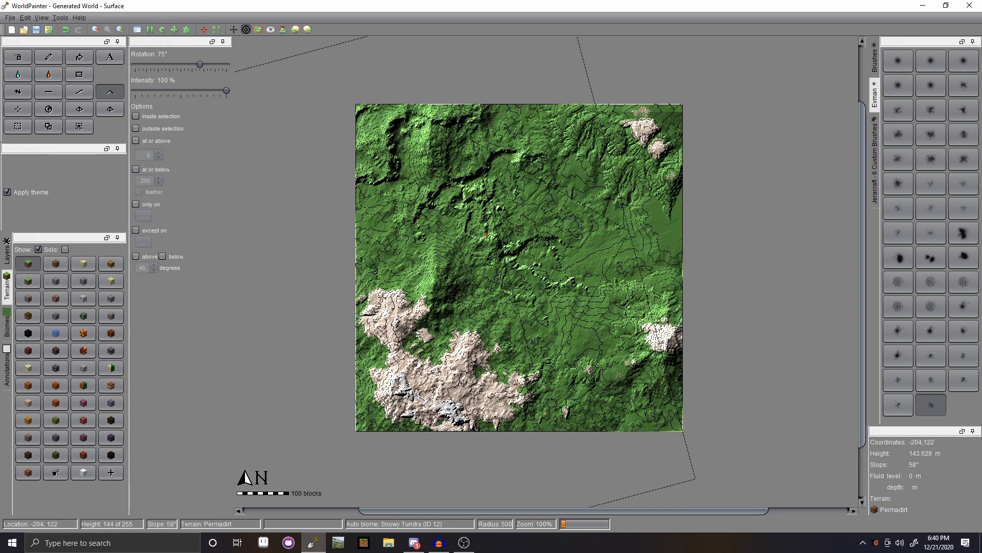
pyautogui.click(407, 272)
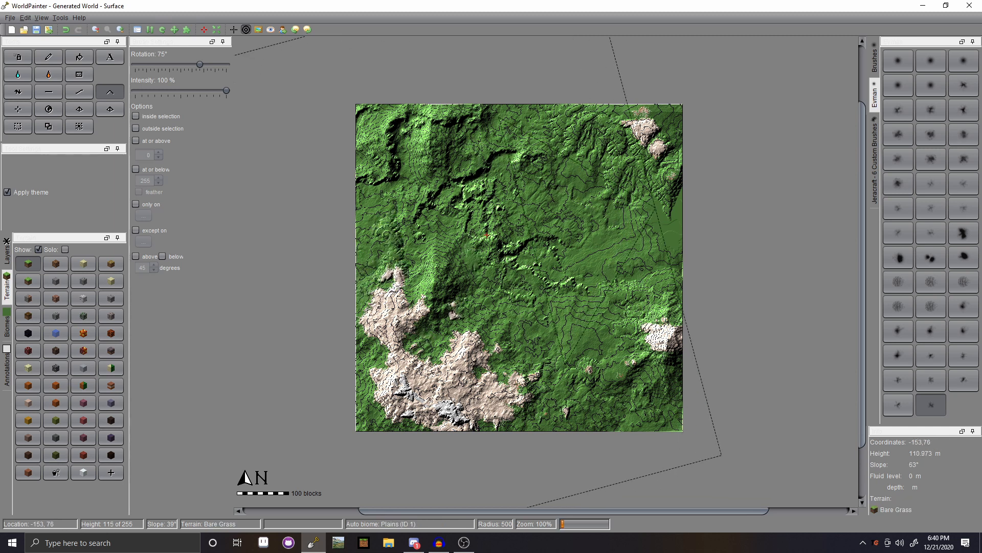
pyautogui.click(455, 321)
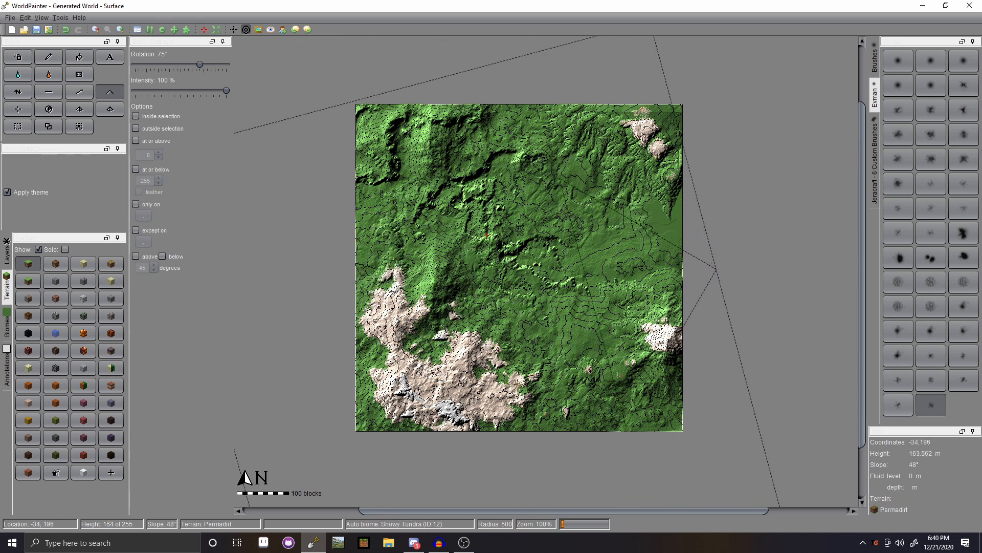
pyautogui.click(513, 364)
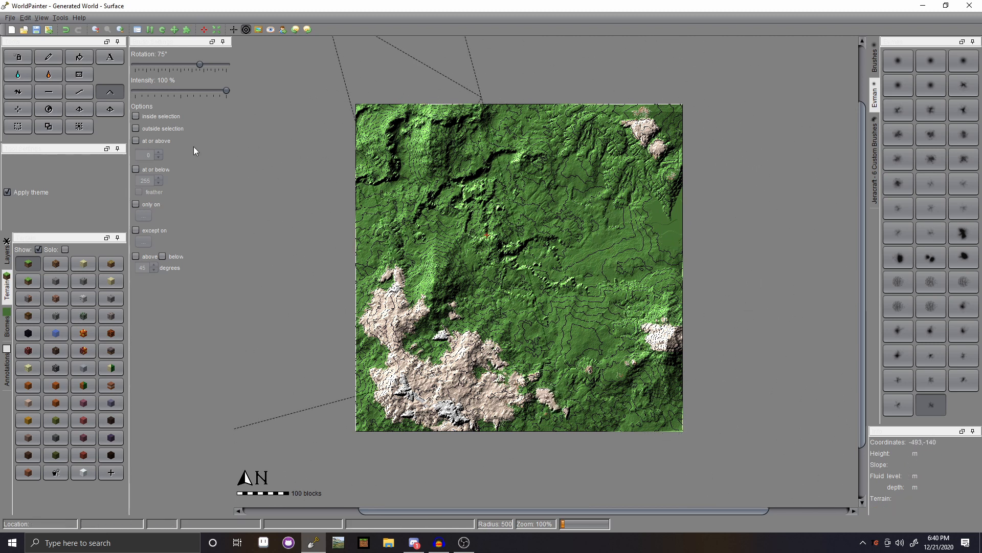
pyautogui.click(51, 91)
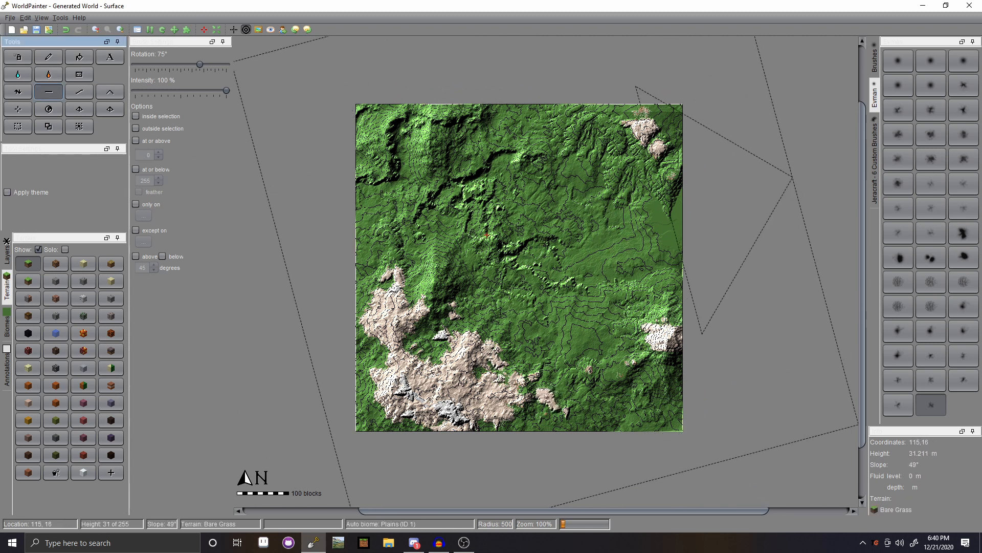
# - Undo the stray flattening around the map centre, restoring the top-right terrain's earlier shape
pyautogui.click(561, 283)
pyautogui.click(550, 277)
pyautogui.click(541, 250)
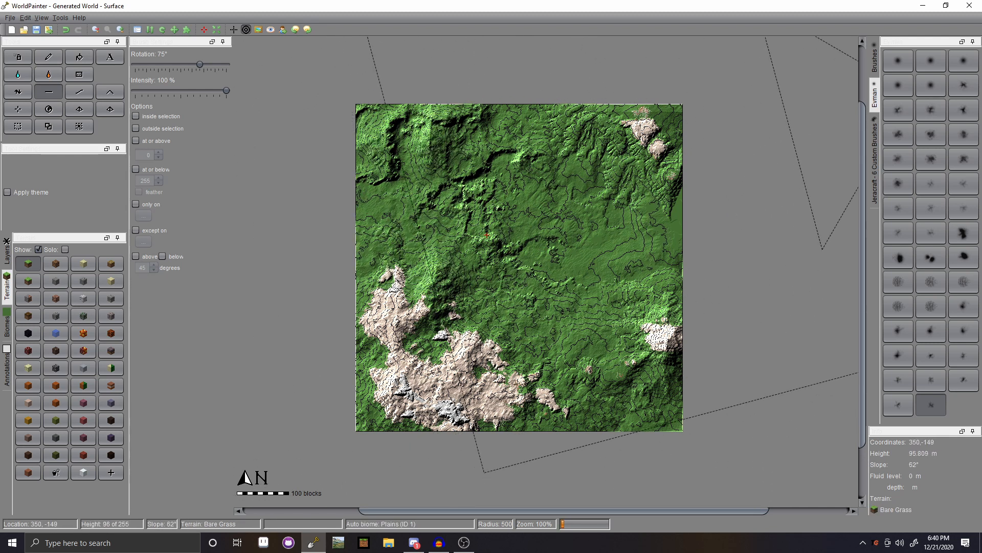
pyautogui.click(678, 108)
pyautogui.hotkey('ctrl', 'z')
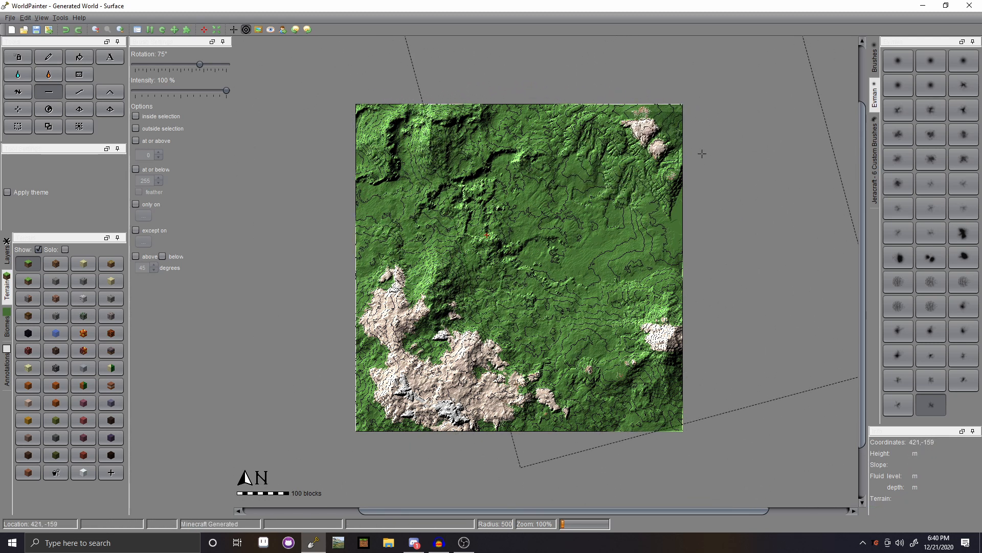
pyautogui.click(683, 129)
pyautogui.hotkey('ctrl', 'z')
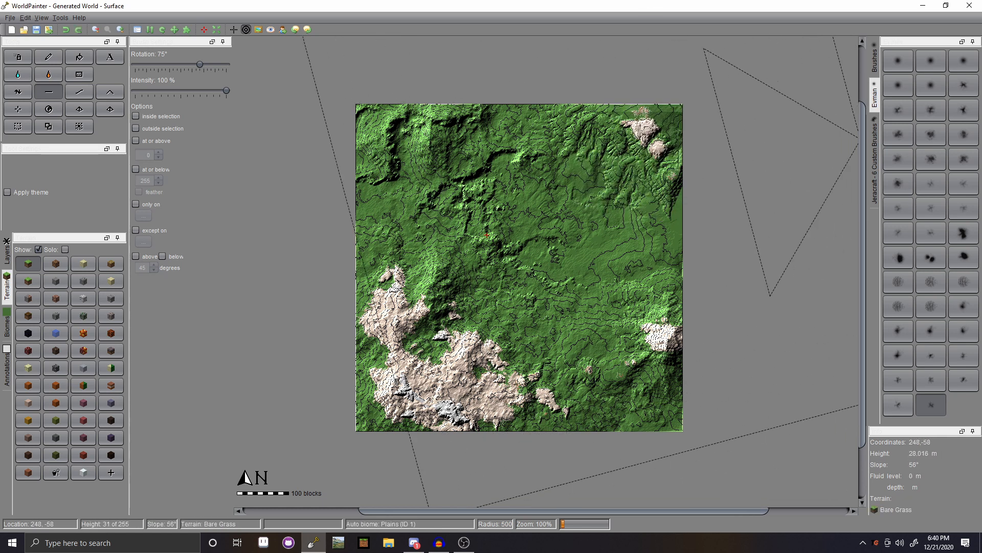
# - Select the Frost layer for painting with a plain pencil
pyautogui.click(7, 256)
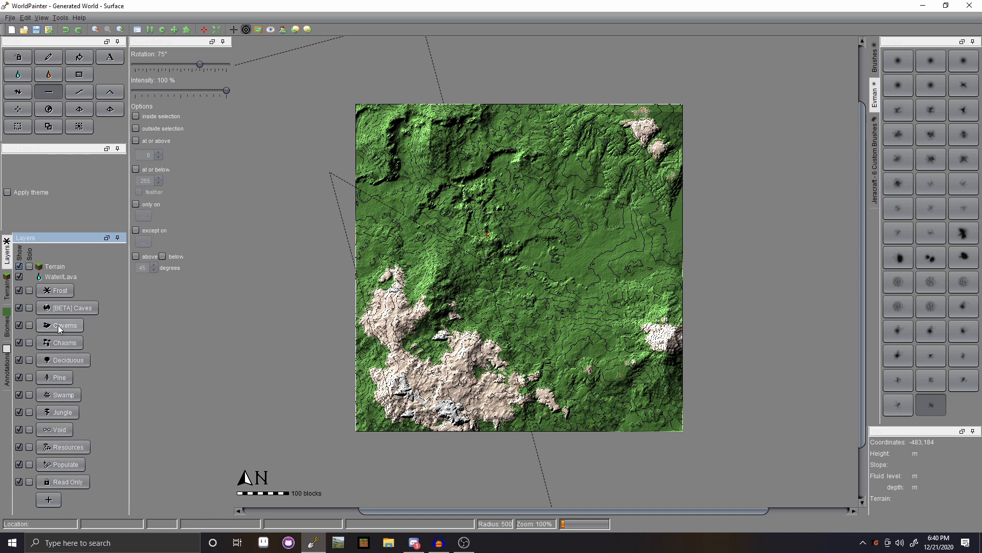
pyautogui.click(59, 291)
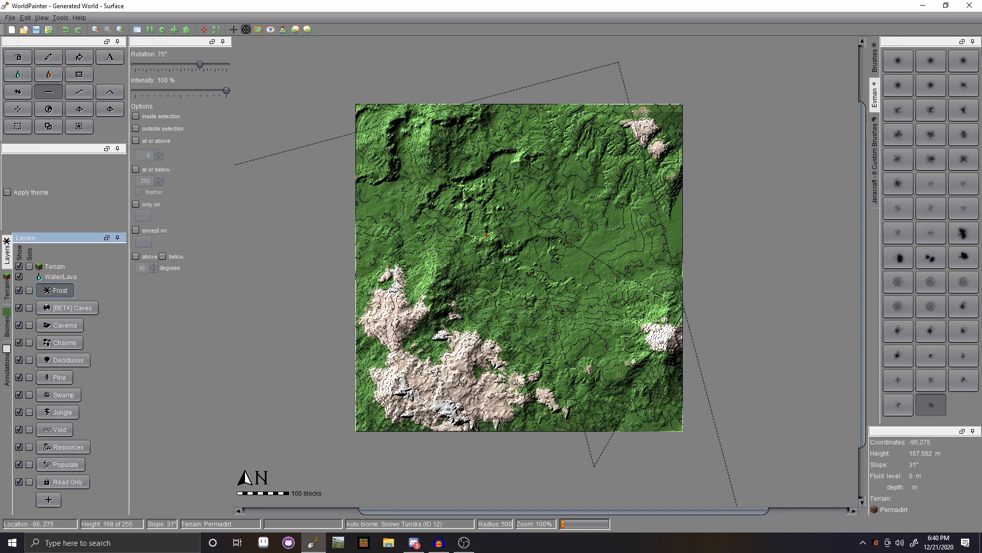
pyautogui.click(49, 57)
# - Cover the whole map in Stone using the large round brush
pyautogui.click(875, 61)
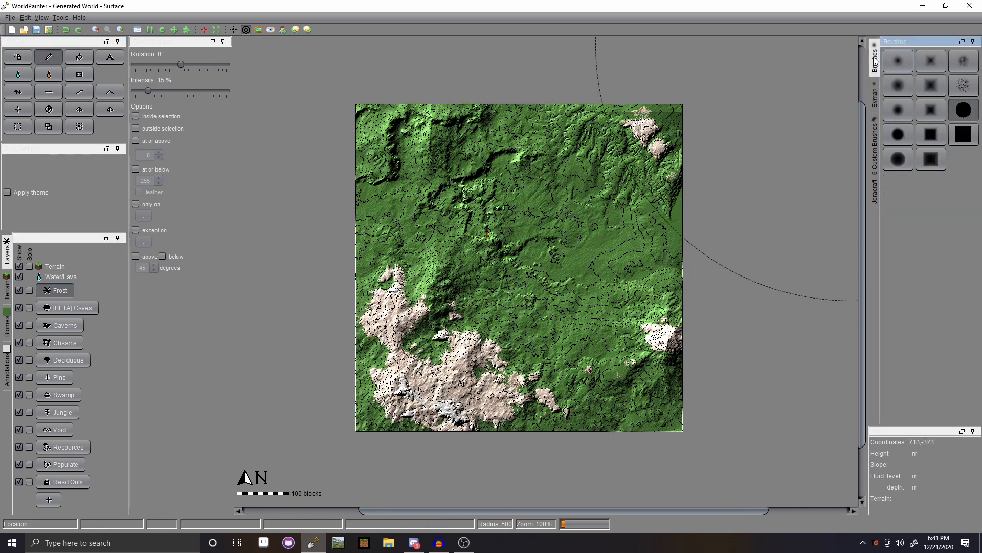
pyautogui.click(964, 111)
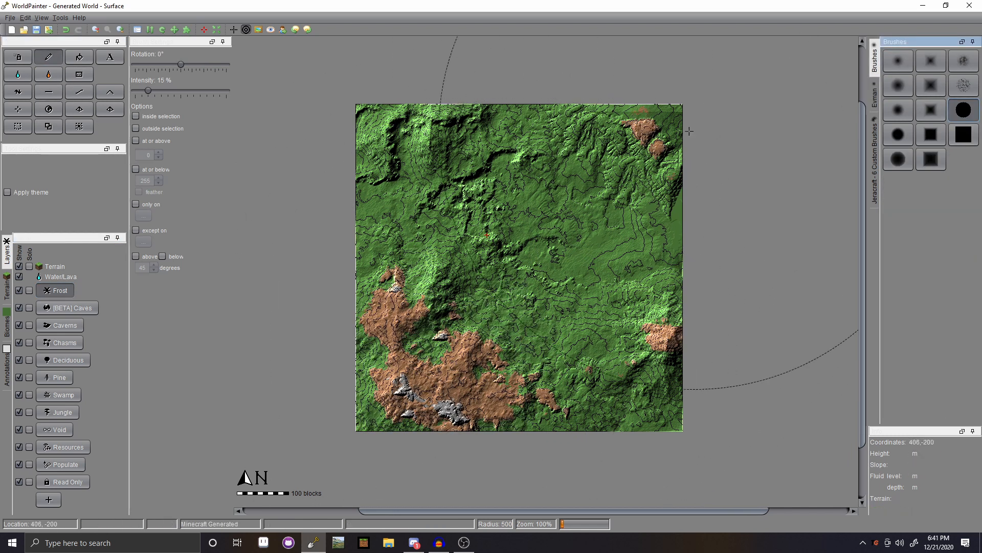
pyautogui.click(7, 294)
pyautogui.click(56, 281)
pyautogui.click(411, 303)
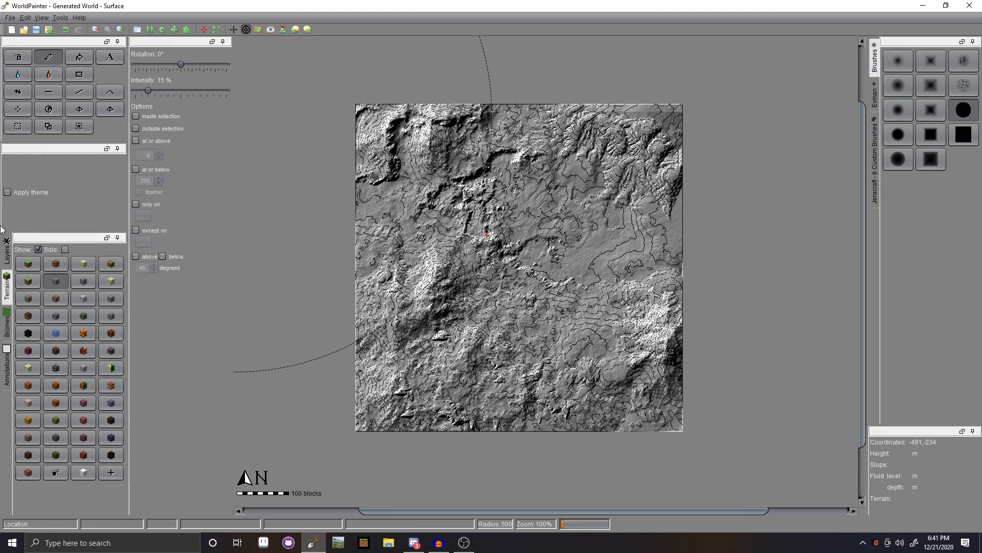
# - Choose Permadirt as the paint terrain, limited to slopes below a set angle
pyautogui.click(8, 252)
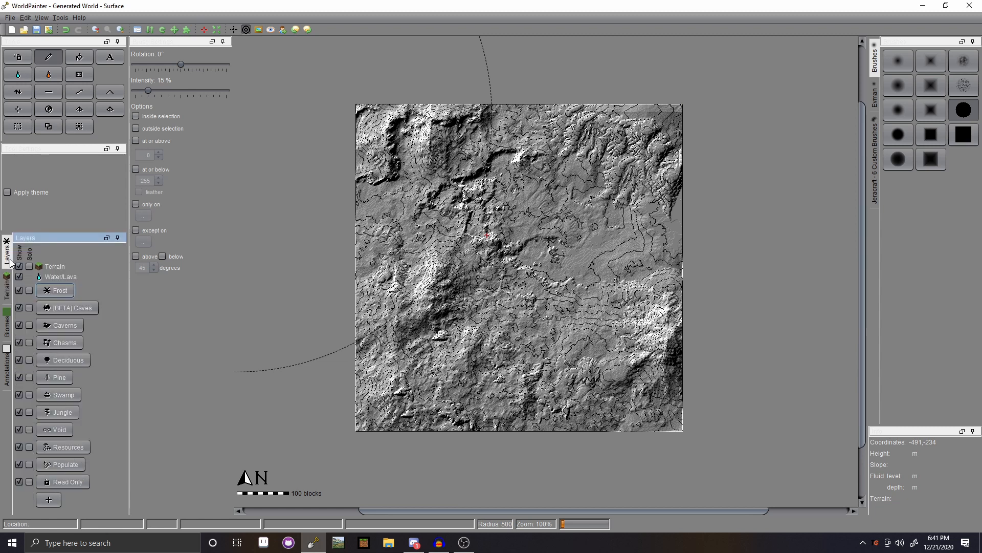
pyautogui.click(11, 293)
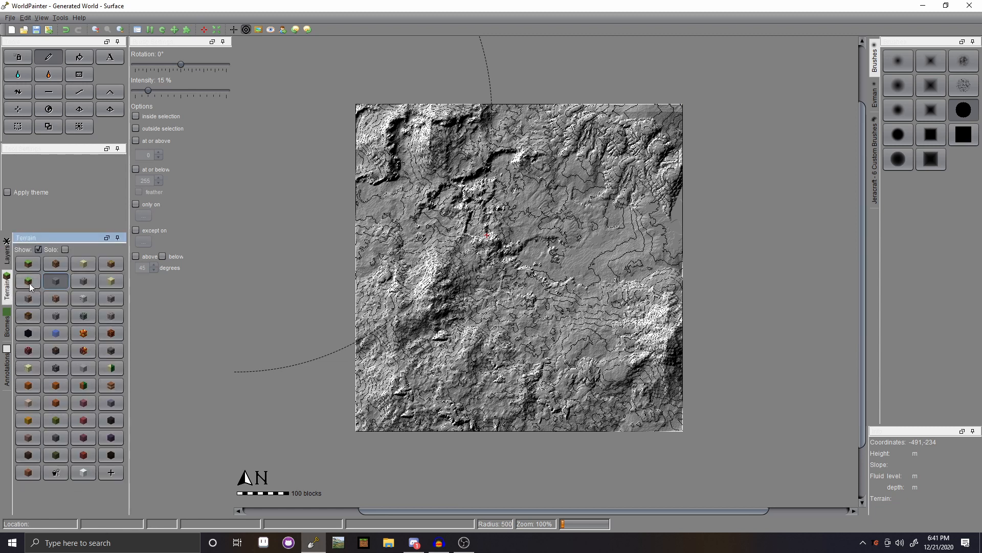
pyautogui.click(59, 266)
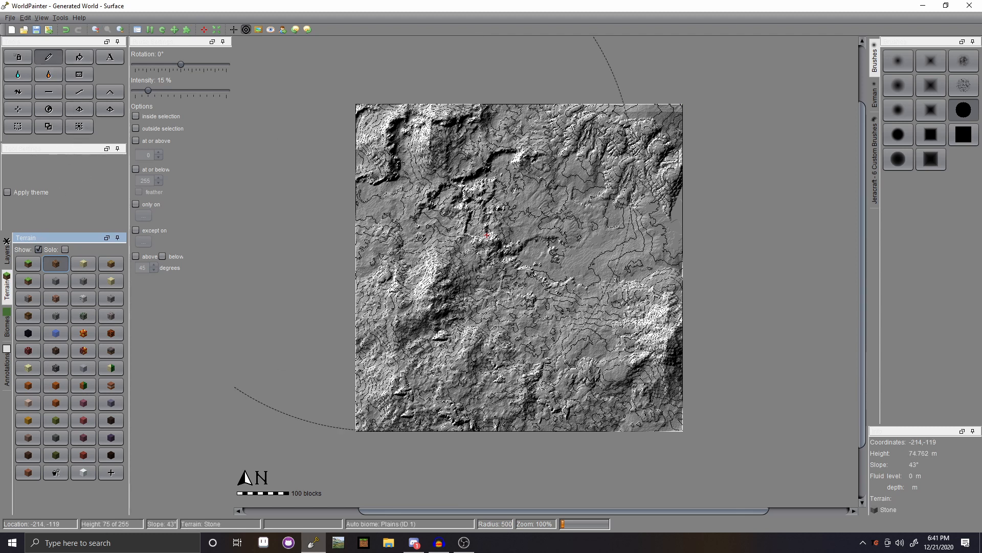
pyautogui.click(162, 256)
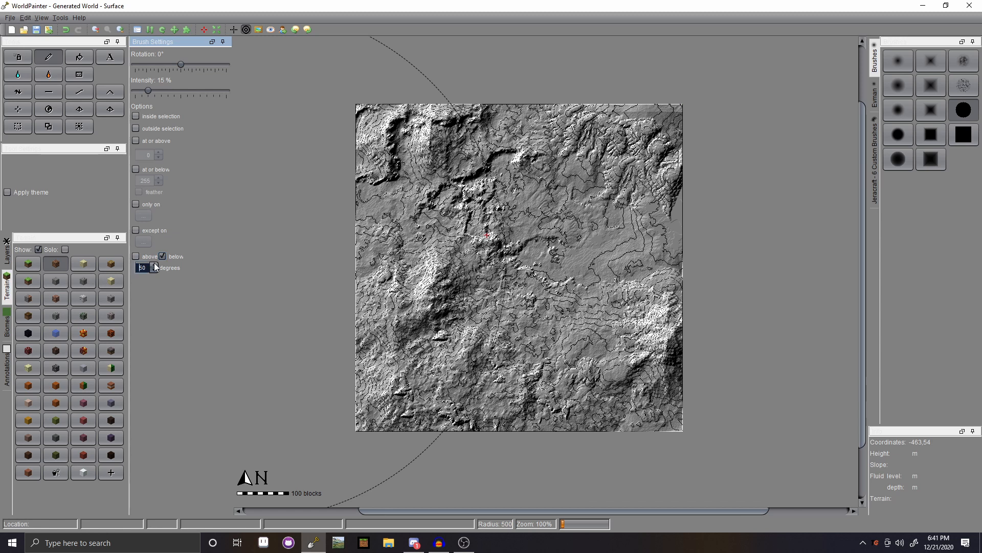
# - Paint Permadirt on slopes below the angle limit, lowering it one degree and covering the right edge
pyautogui.moveTo(397, 237)
pyautogui.mouseDown()
pyautogui.moveTo(544, 203)
pyautogui.moveTo(586, 300)
pyautogui.moveTo(519, 329)
pyautogui.mouseUp()
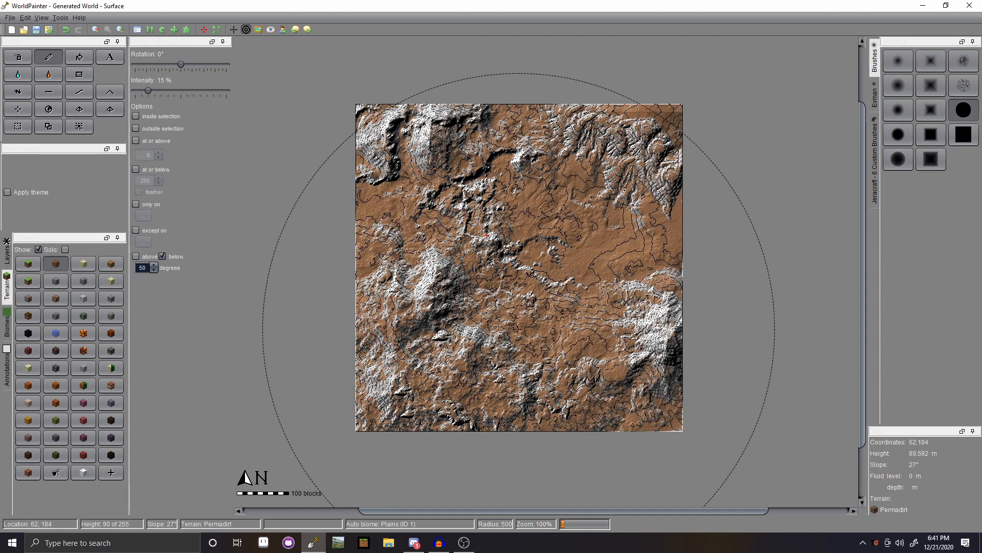
pyautogui.click(154, 271)
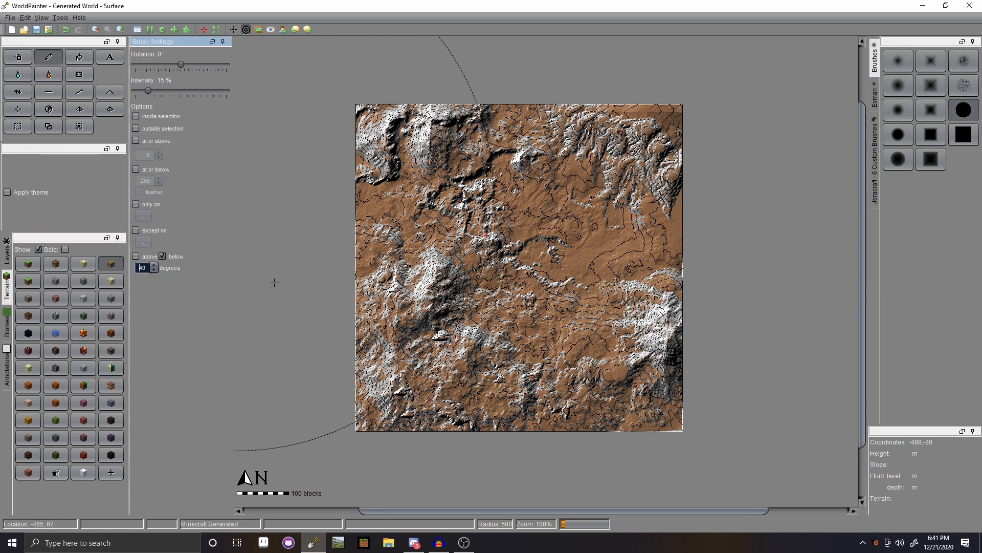
pyautogui.click(424, 281)
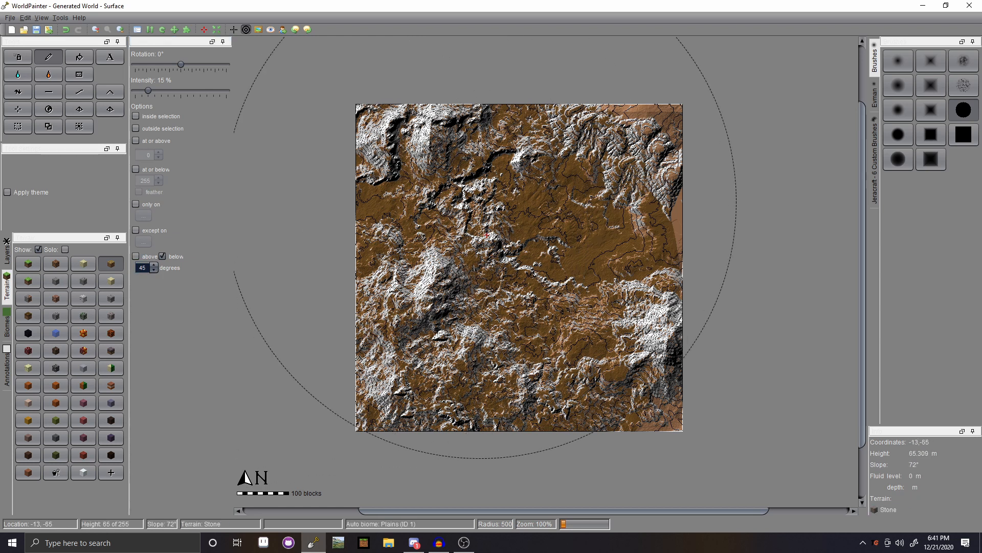
pyautogui.click(572, 225)
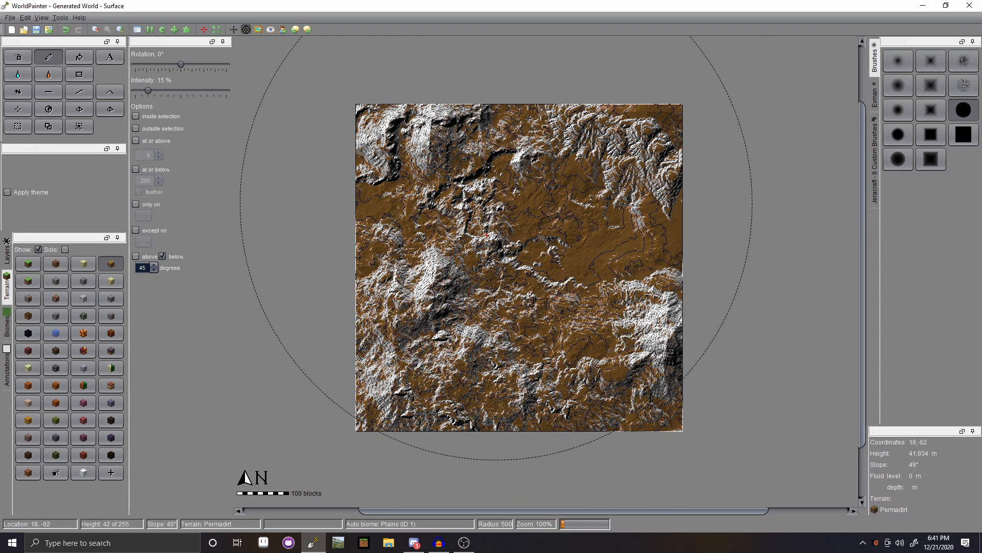
# - Set the slope limit to 40 degrees and paint Grass over the gentler slopes
pyautogui.click(155, 265)
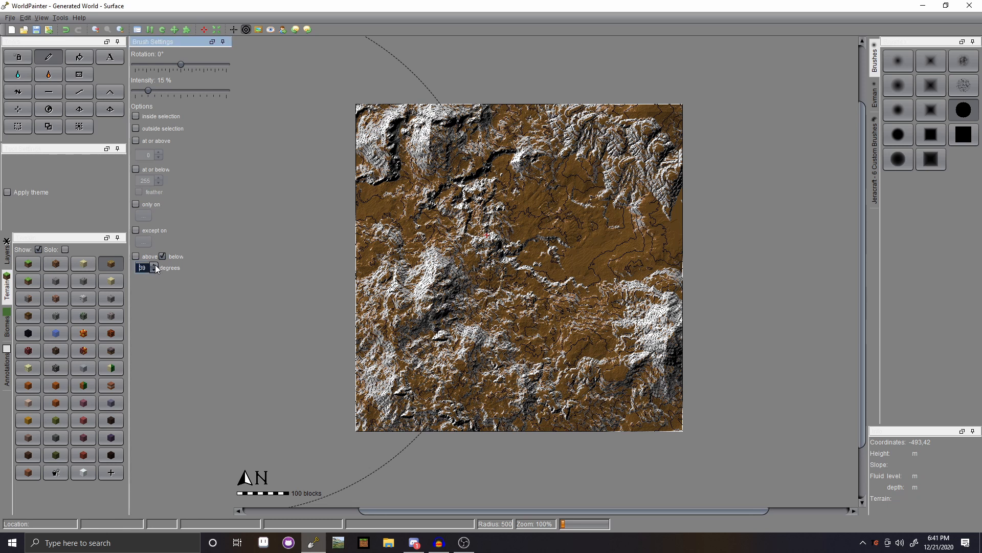
pyautogui.click(28, 264)
pyautogui.click(444, 285)
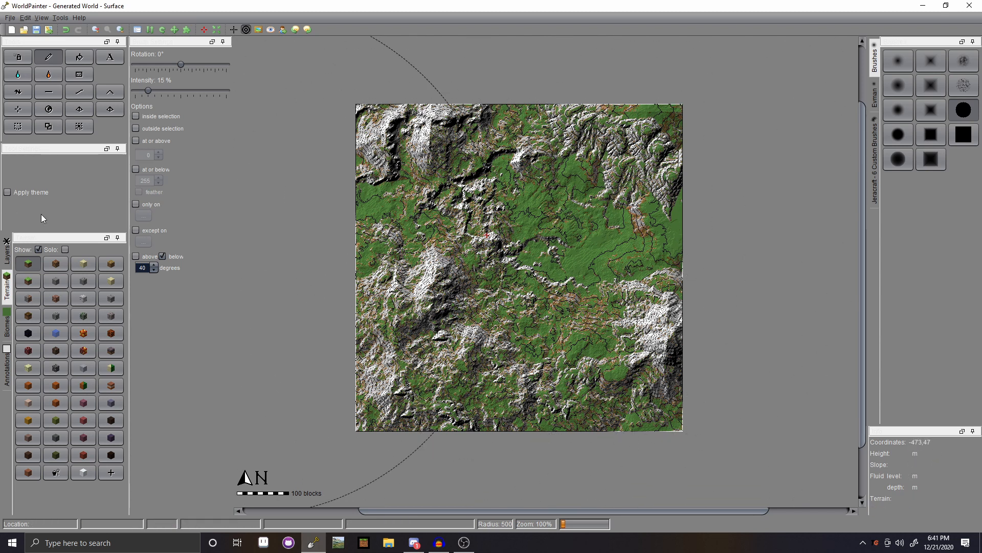
# - Switch Frost to an at-or-above height limit, test-paint at 60, and undo it
pyautogui.click(6, 251)
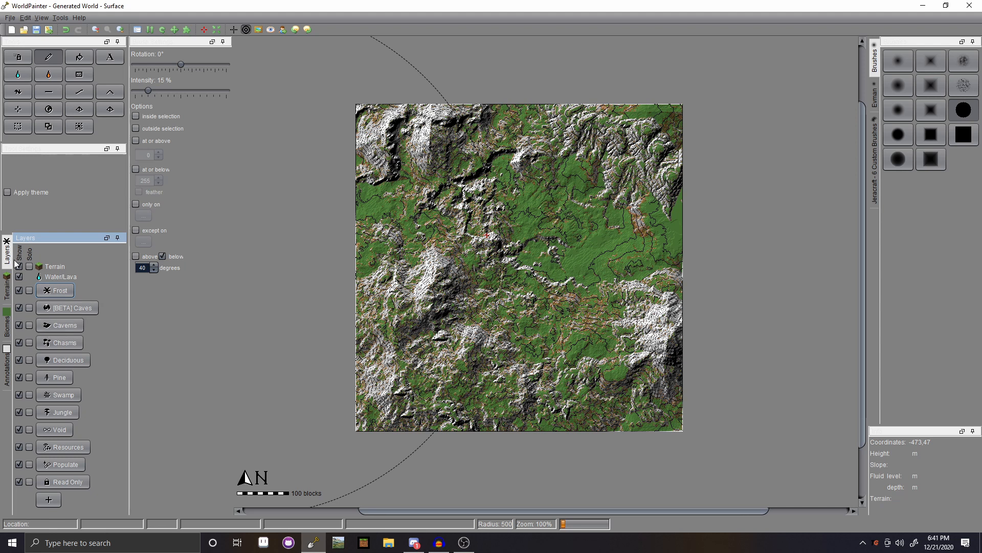
pyautogui.click(162, 257)
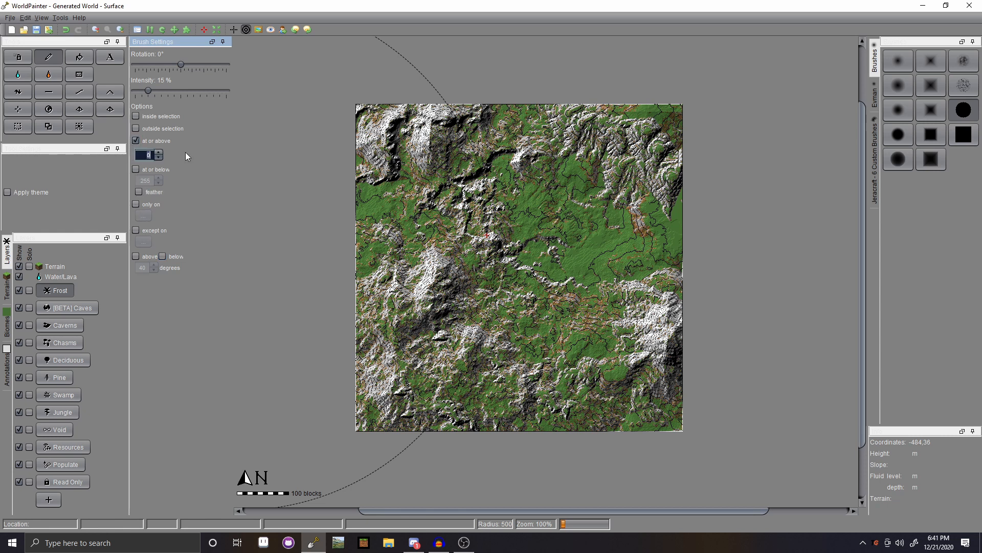
pyautogui.write('60')
pyautogui.click(486, 279)
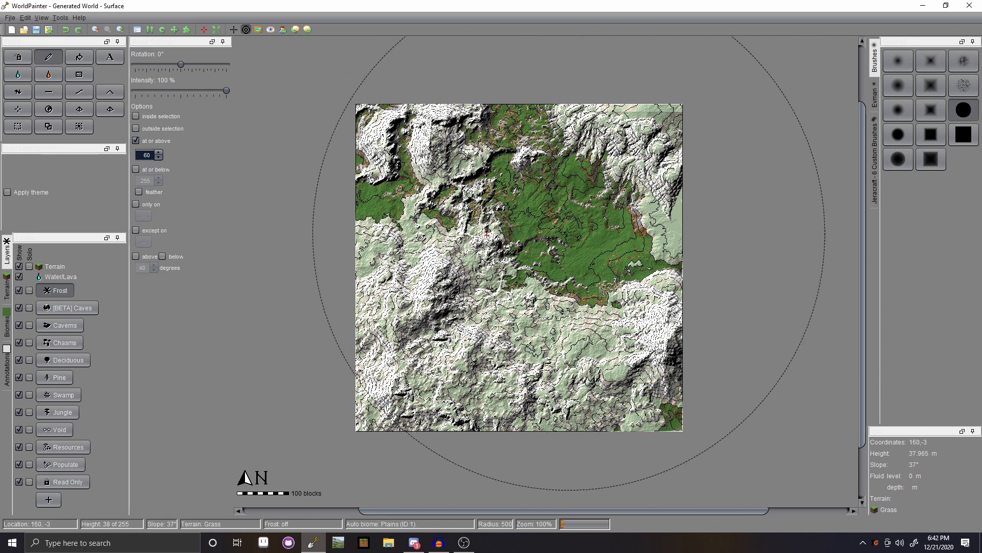
pyautogui.hotkey('ctrl', 'z')
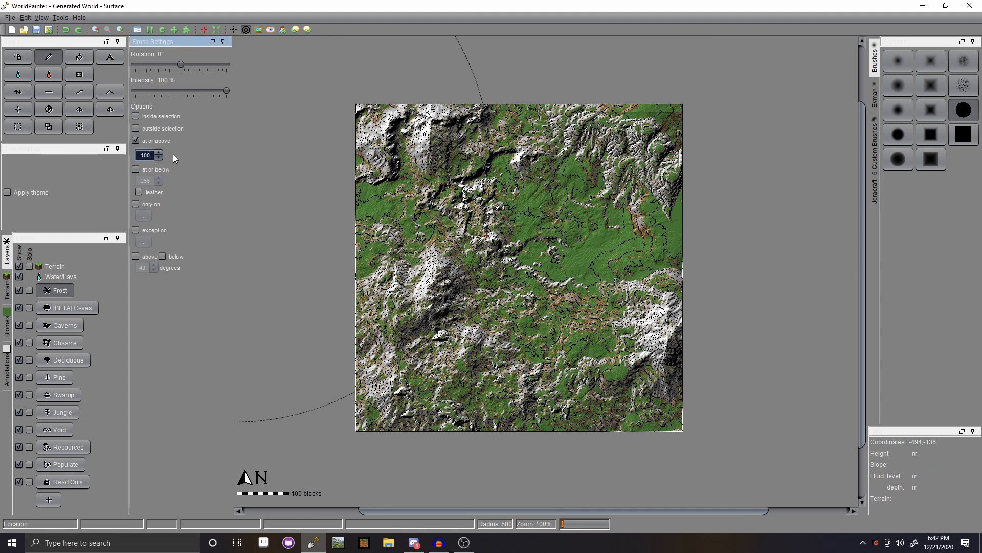
# - Test frost at height 100, undo, then paint frost across the high peaks
pyautogui.click(484, 358)
pyautogui.hotkey('ctrl', 'z')
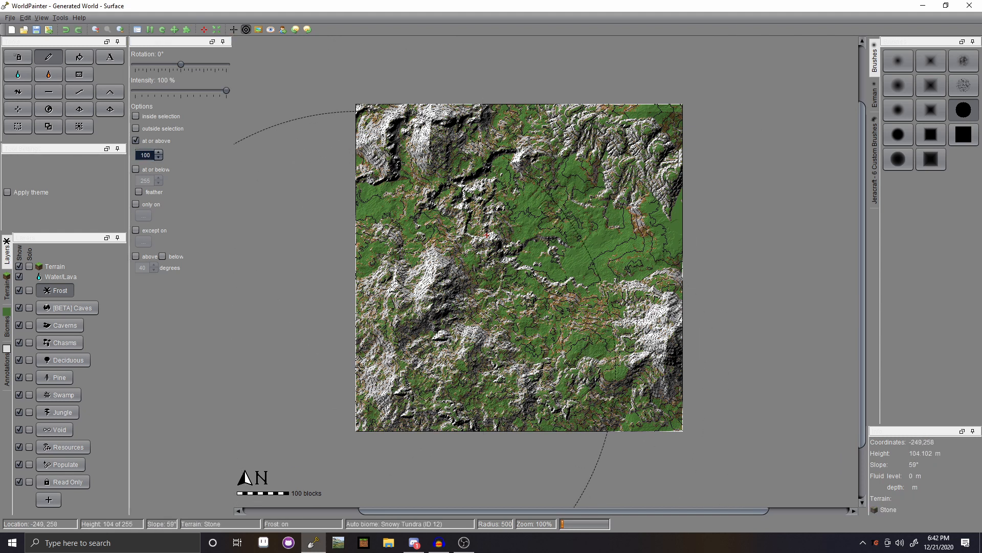
pyautogui.moveTo(381, 384); pyautogui.dragTo(553, 253)
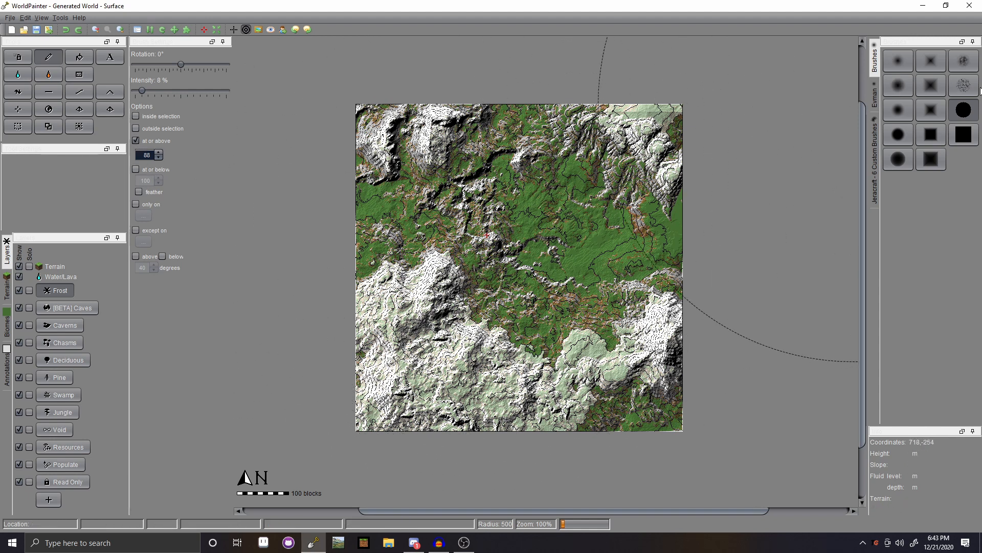
# - Dab a ragged frost patch near the map's lower middle with the third Jeracraft custom brush
pyautogui.click(875, 137)
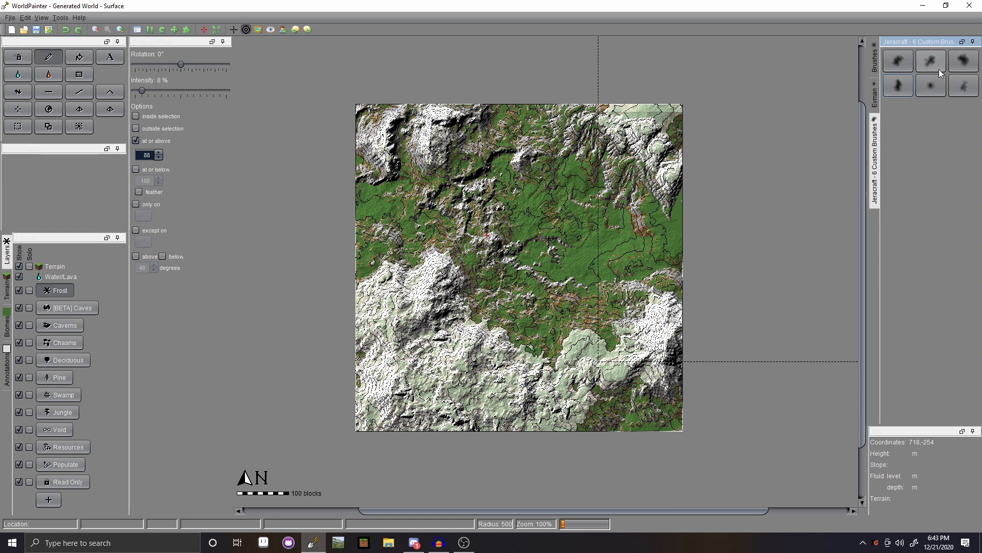
pyautogui.click(953, 66)
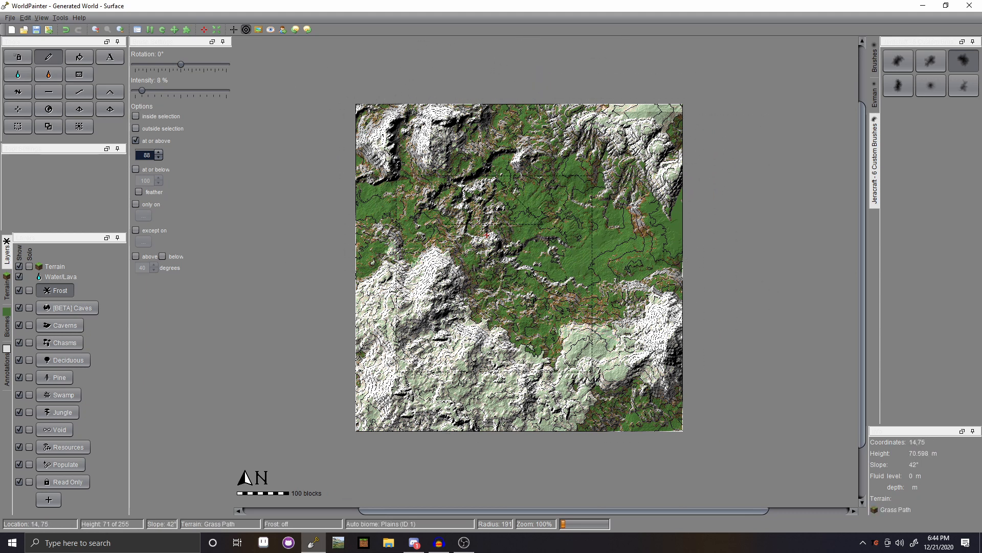
pyautogui.click(493, 272)
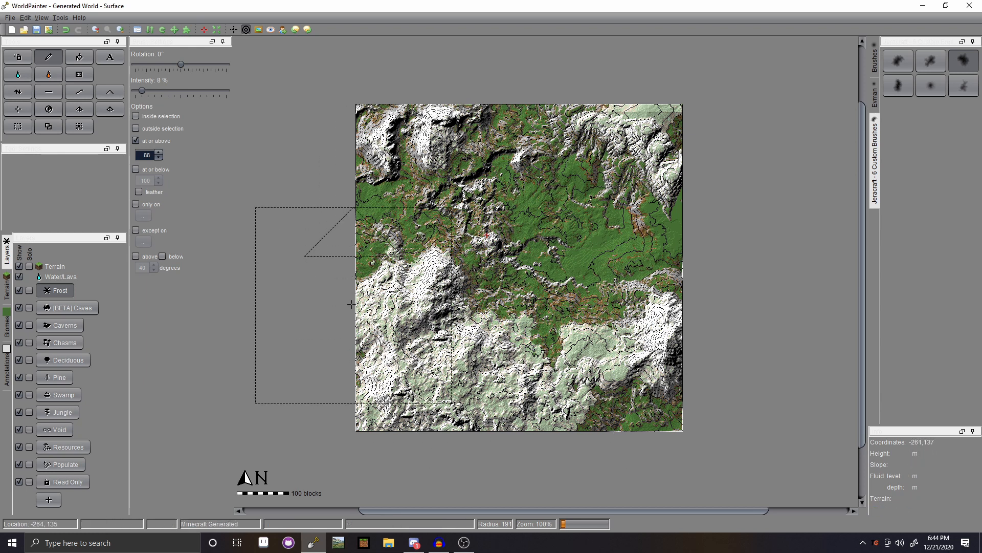
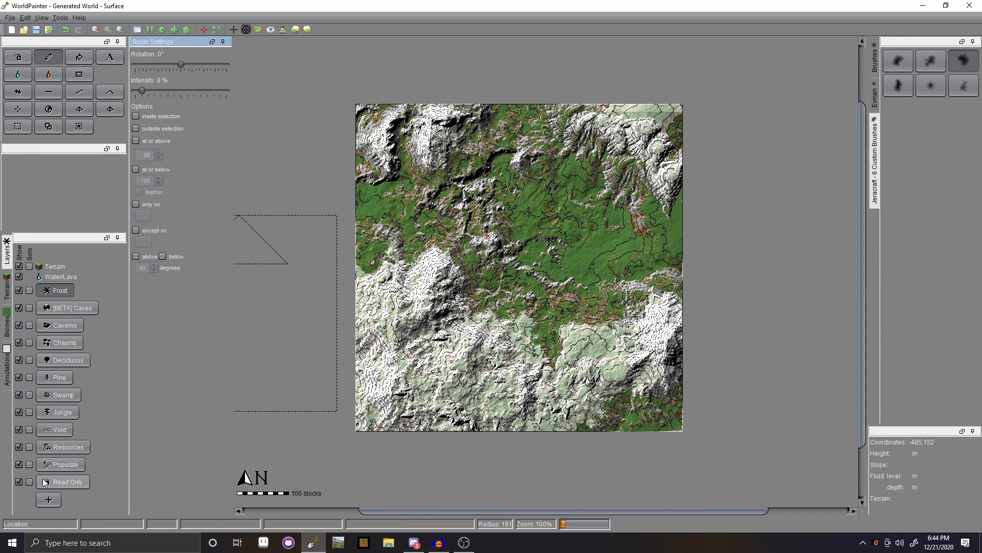
# - Restrict painting to Grass terrain with the 'only on' option
pyautogui.click(6, 291)
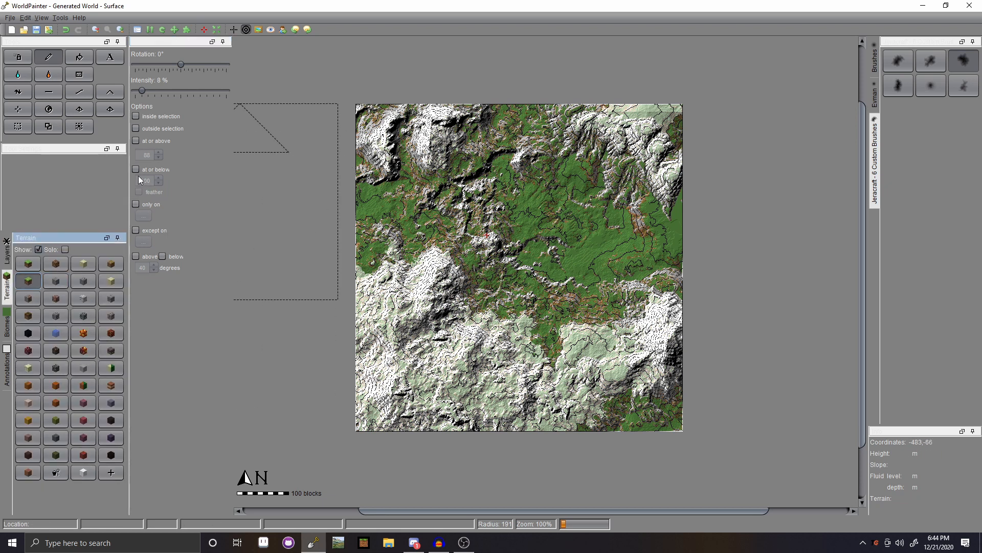
pyautogui.click(136, 204)
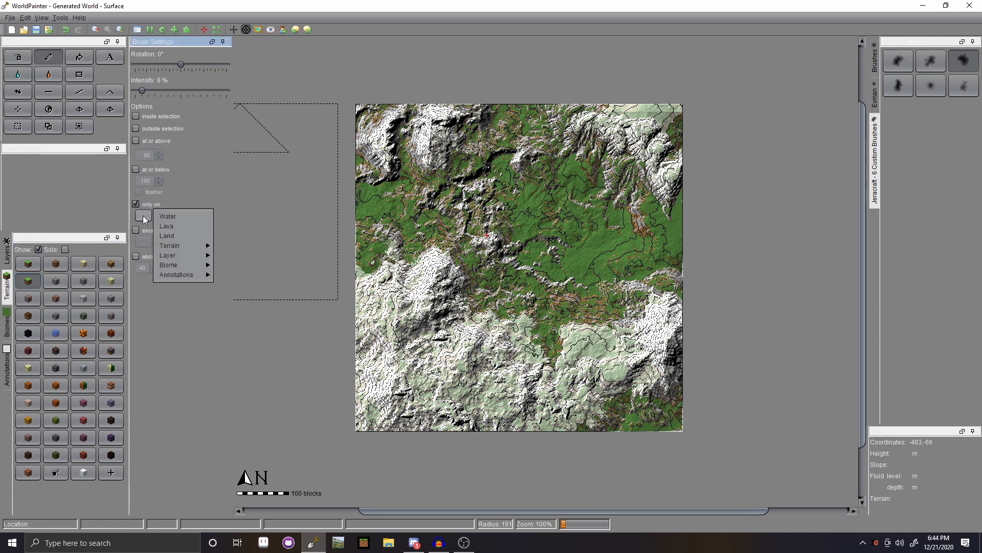
pyautogui.moveTo(177, 244)
pyautogui.click(239, 248)
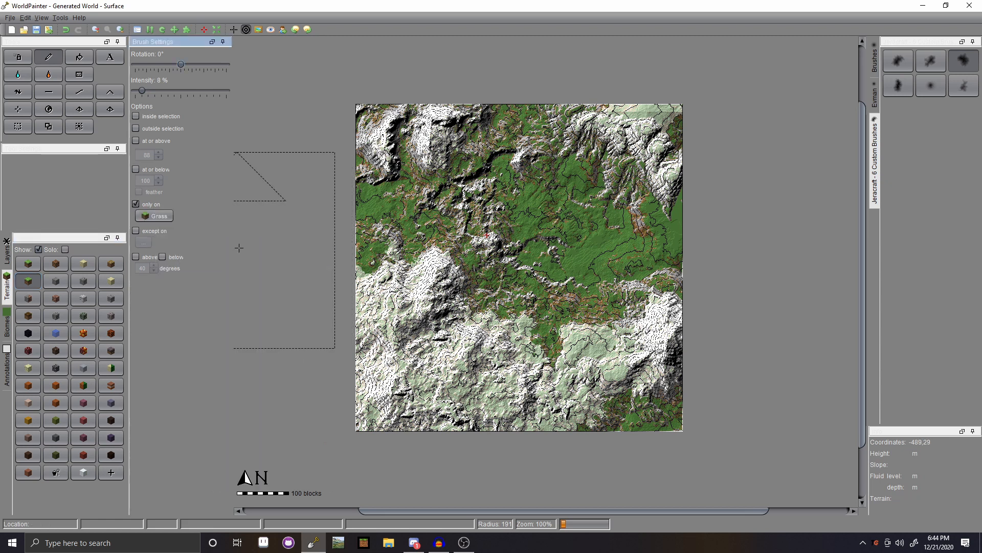
# - Choose the solid circle brush, enlarge it to radius 500, and set intensity to 100%
pyautogui.click(874, 59)
pyautogui.click(963, 110)
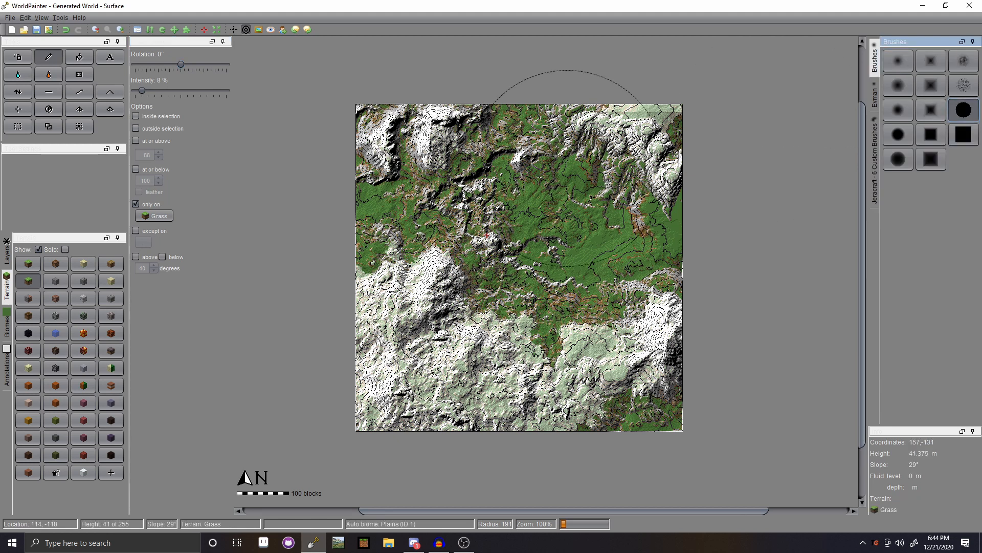
pyautogui.scroll(-10, 516, 235)
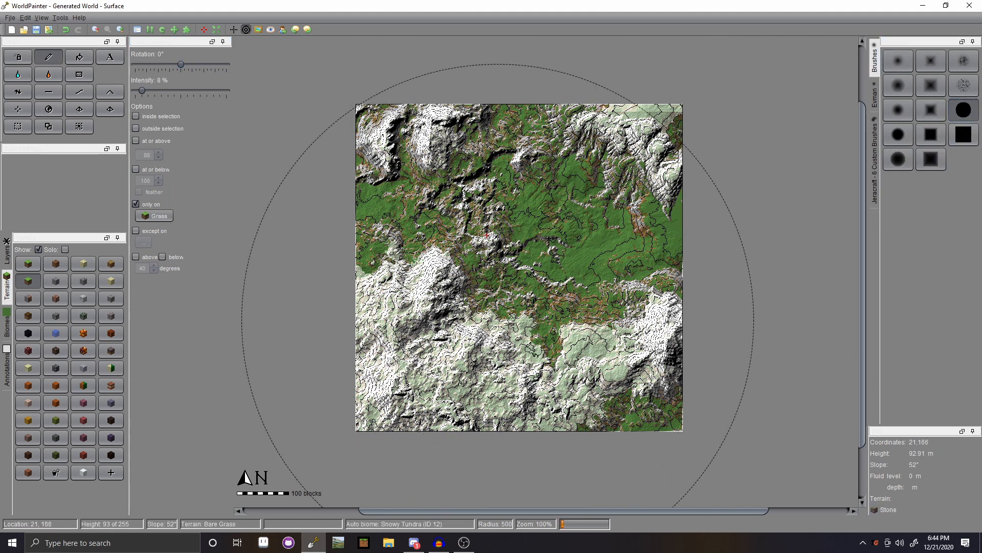
pyautogui.click(136, 204)
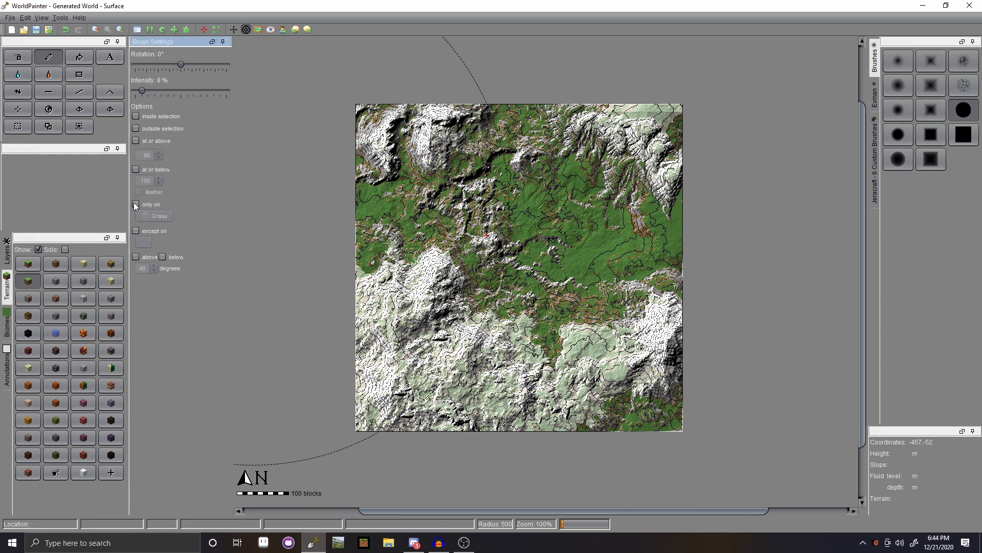
pyautogui.moveTo(144, 90); pyautogui.dragTo(227, 90)
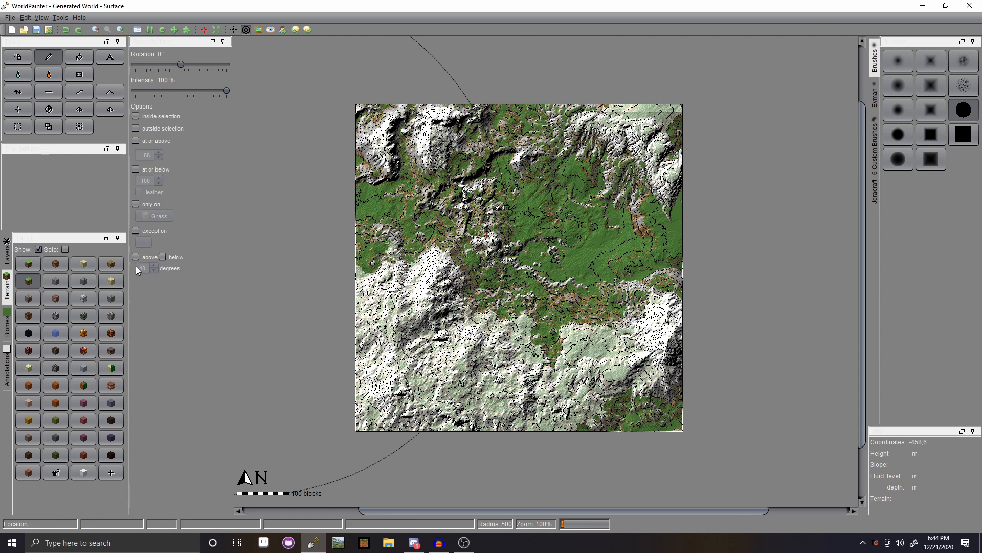
# - Leave the grass-only restriction switched off and return to the Layers list
pyautogui.click(136, 203)
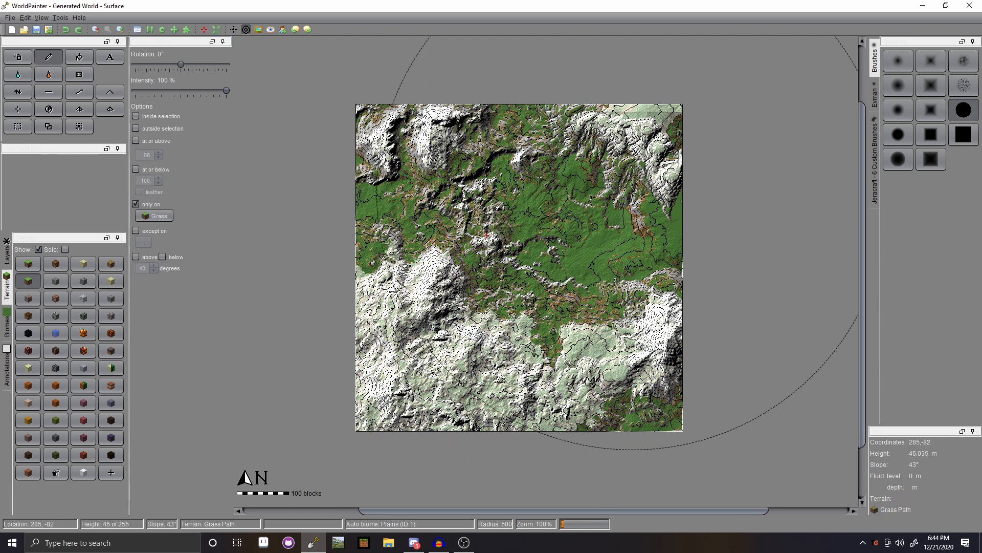
pyautogui.click(136, 204)
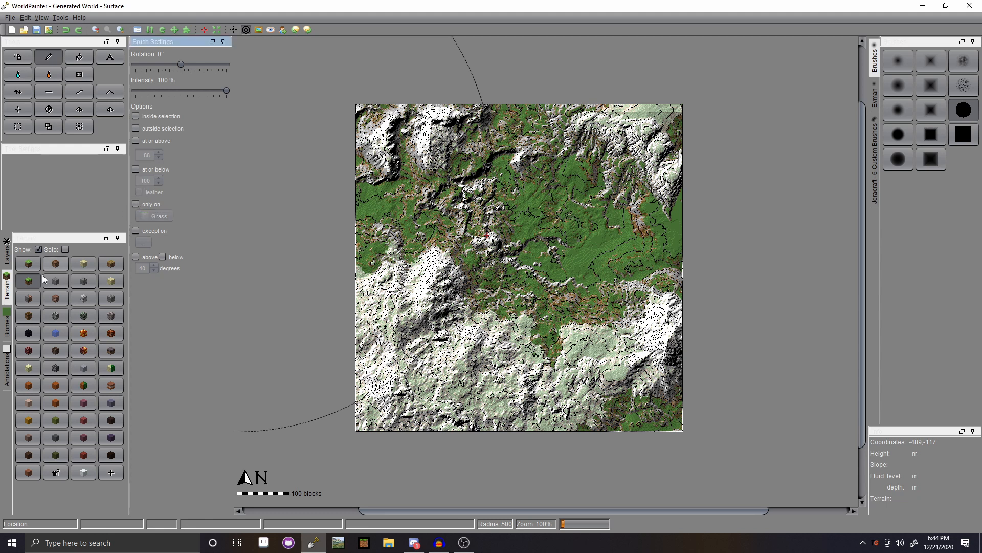
pyautogui.click(6, 327)
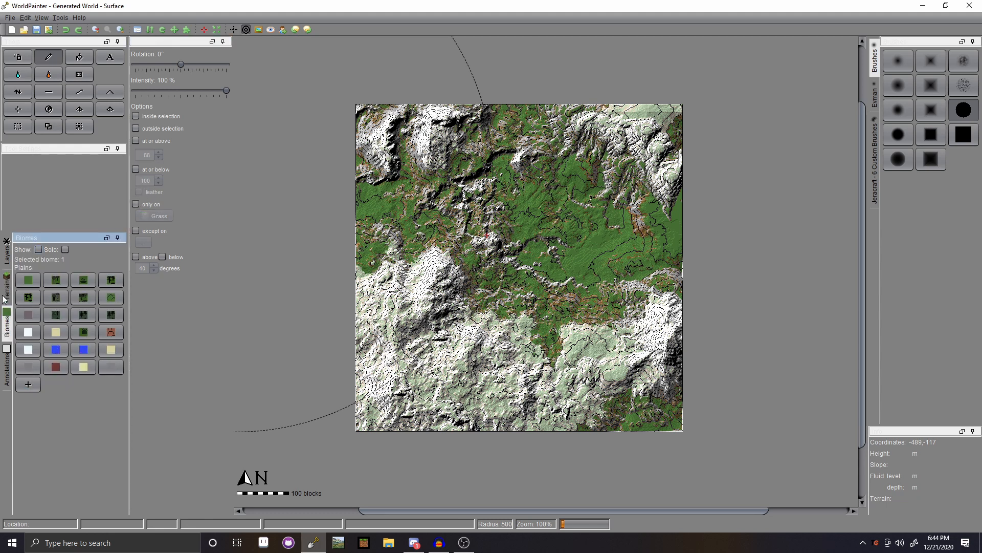
pyautogui.click(6, 253)
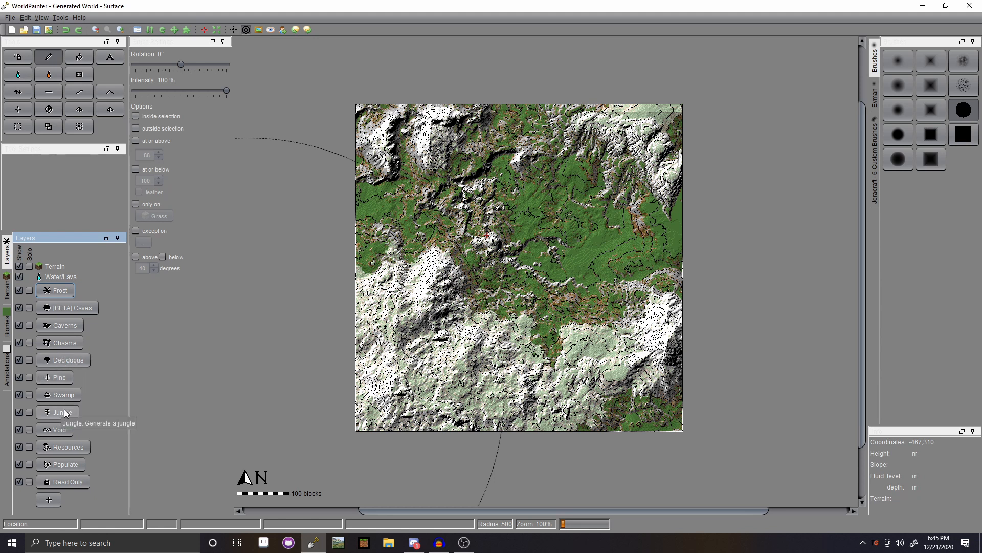
# - Create a custom plants layer: Grass 10, Tall Grass 6, Fern 3, Large Fern 3, Blue Orchid 1
pyautogui.click(57, 500)
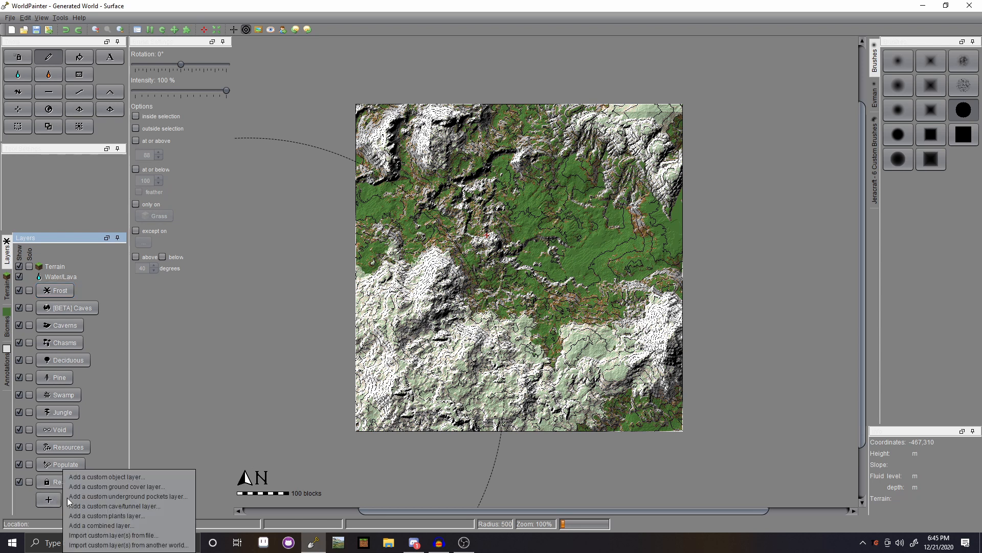
pyautogui.click(130, 515)
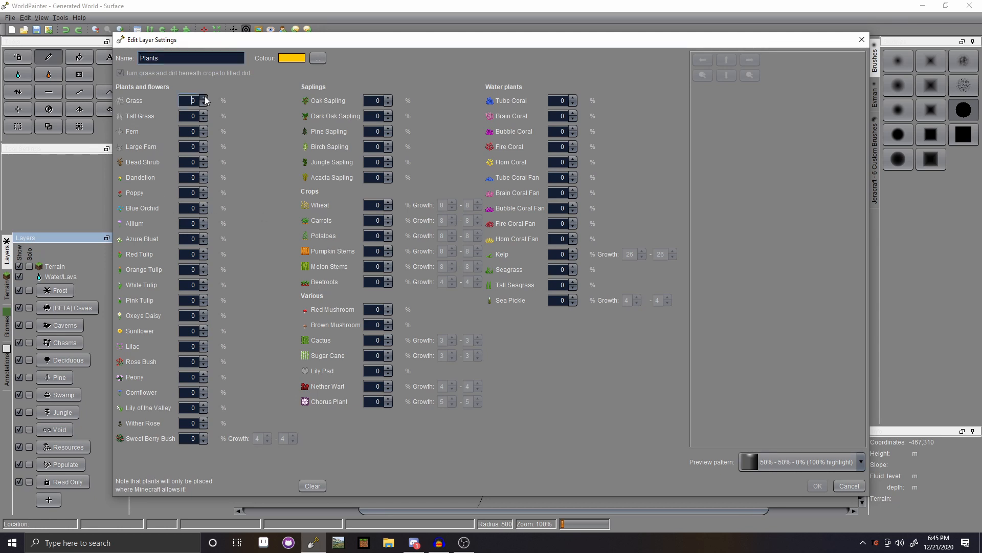
pyautogui.click(205, 97)
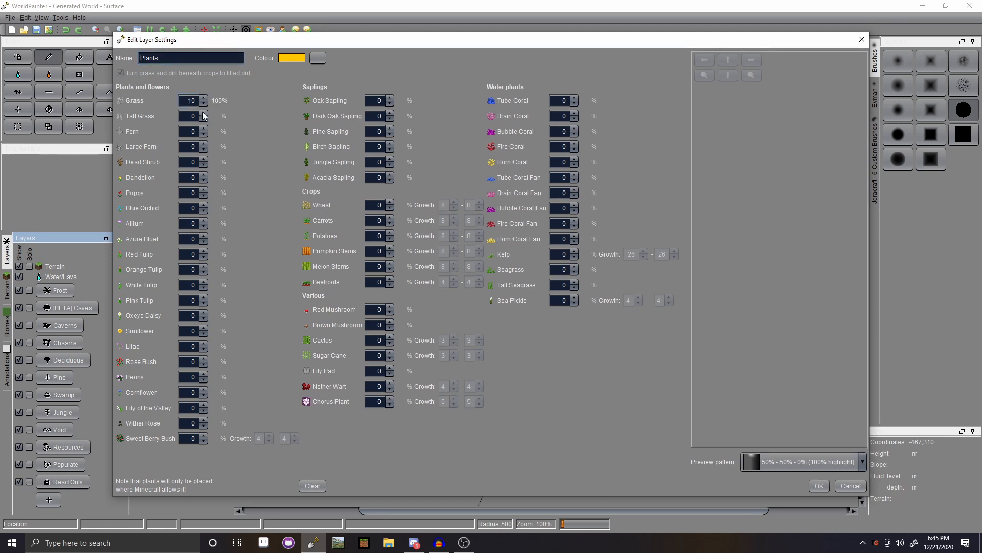
pyautogui.click(204, 113)
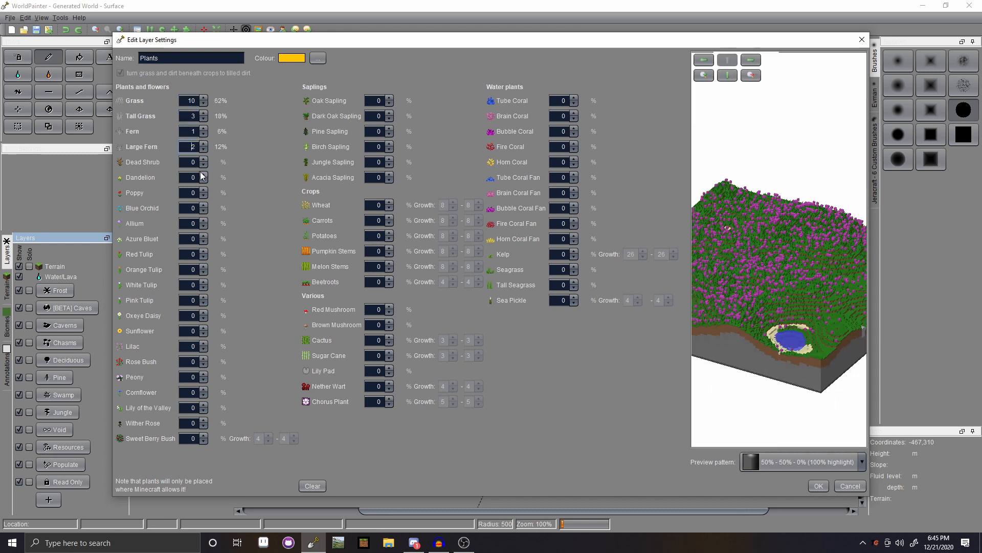
pyautogui.click(202, 152)
pyautogui.click(203, 129)
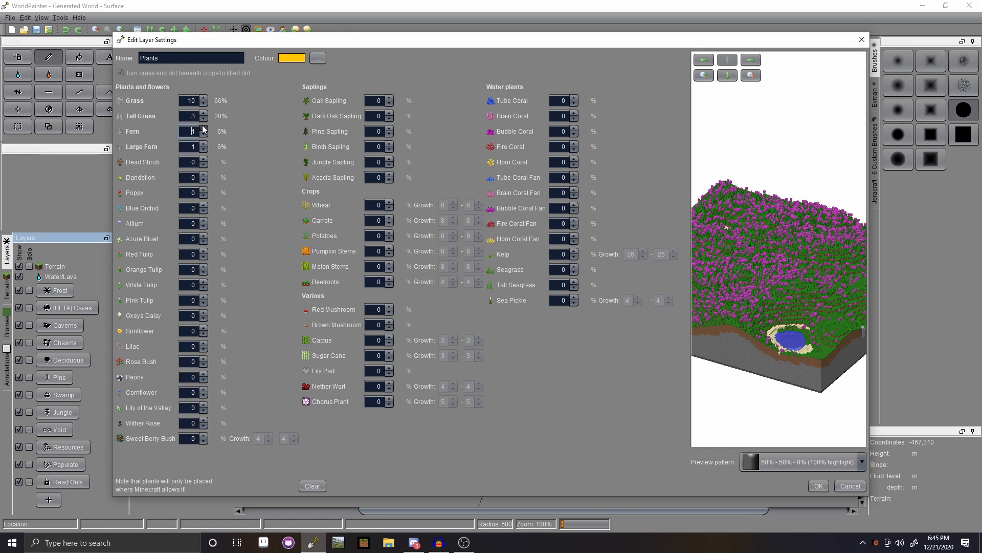
pyautogui.click(206, 113)
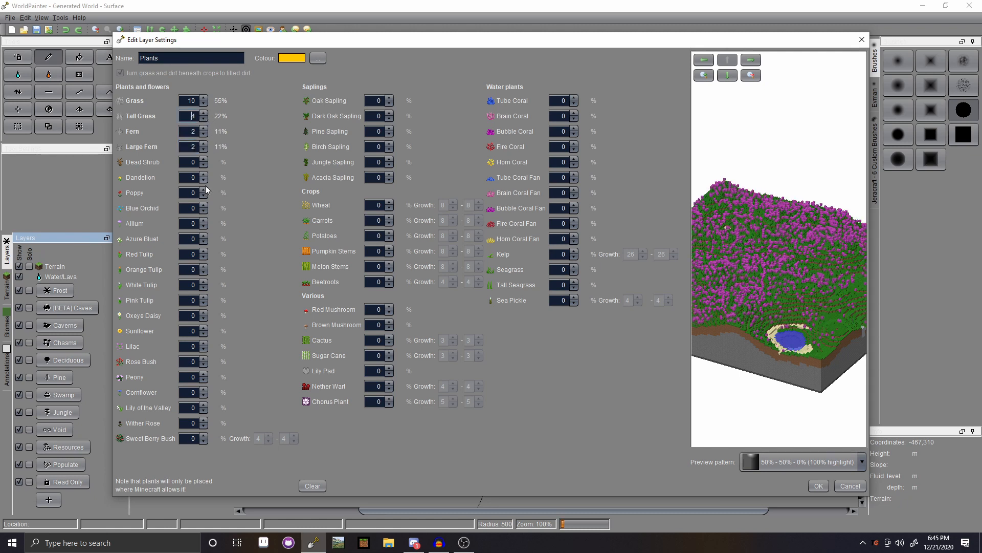
pyautogui.click(204, 205)
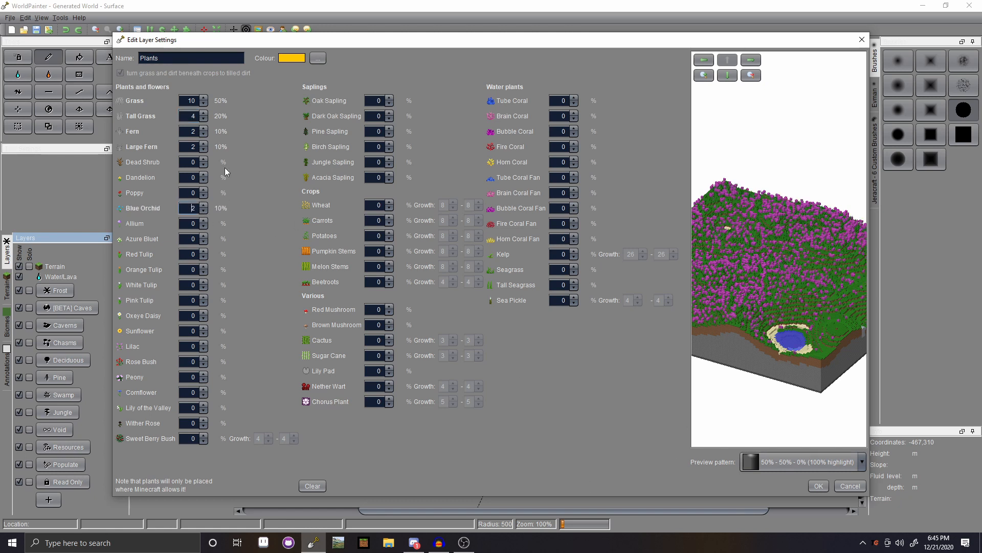
pyautogui.click(204, 211)
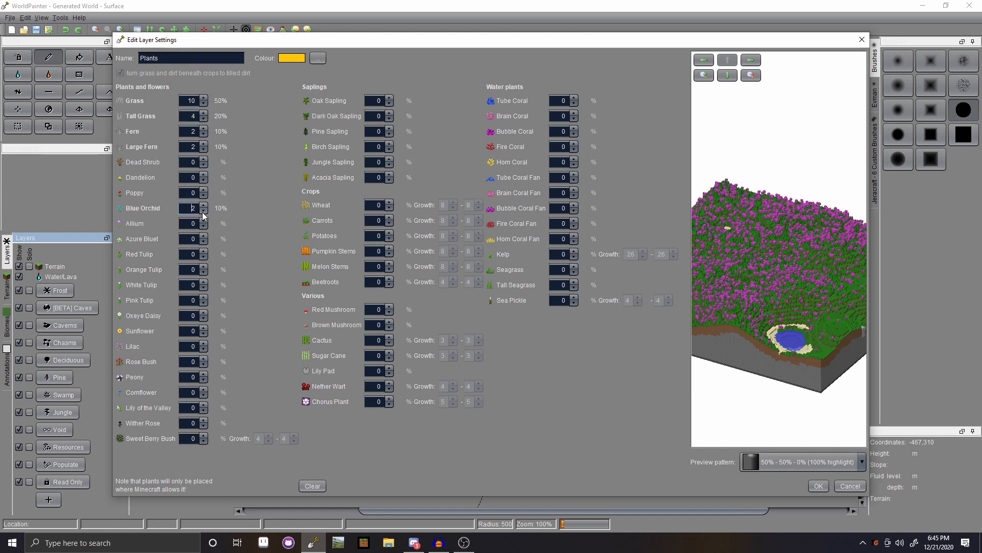
pyautogui.click(204, 143)
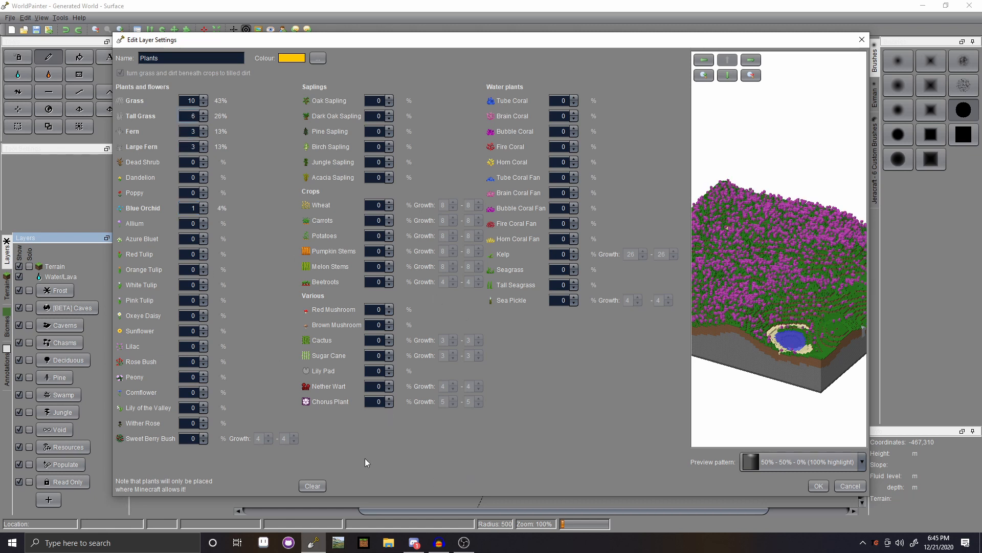
# - Paint the Plants layer at 50% intensity over low ground at or below height 100
pyautogui.click(818, 486)
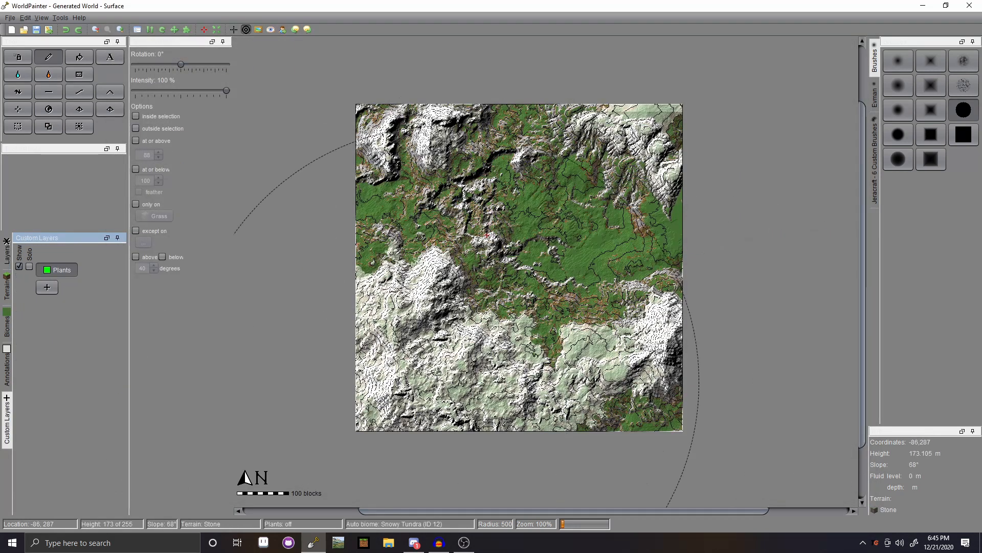
pyautogui.moveTo(231, 93); pyautogui.dragTo(180, 95)
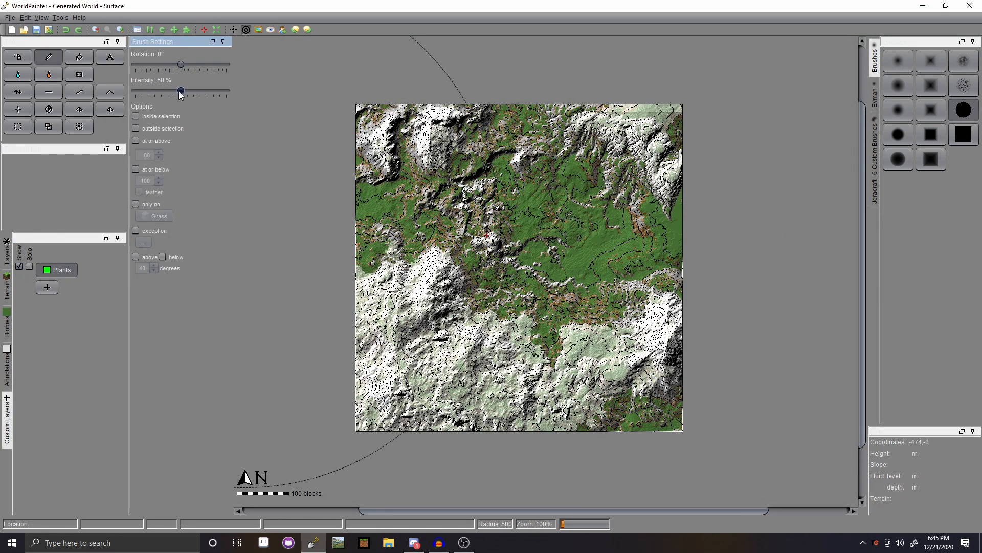
pyautogui.click(135, 169)
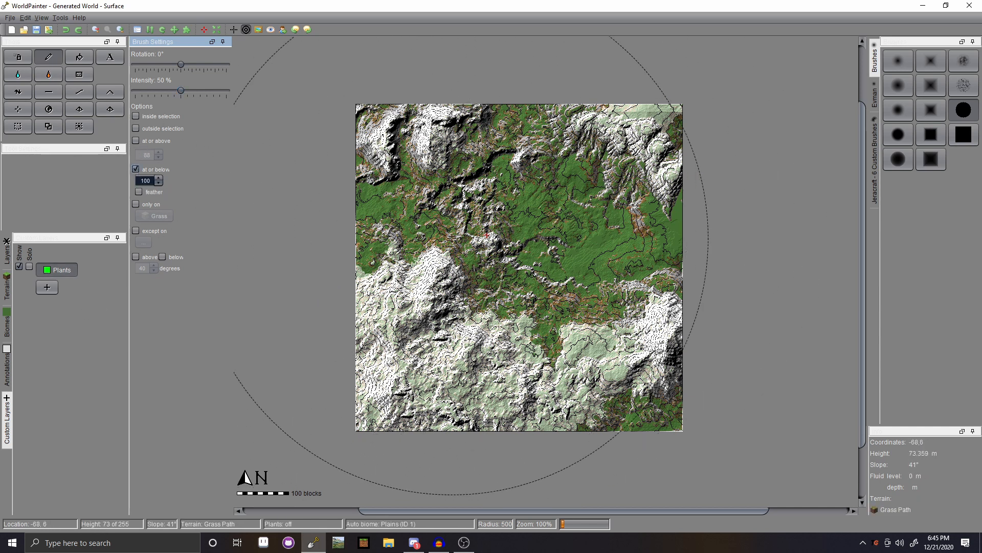
pyautogui.moveTo(476, 248); pyautogui.dragTo(555, 281)
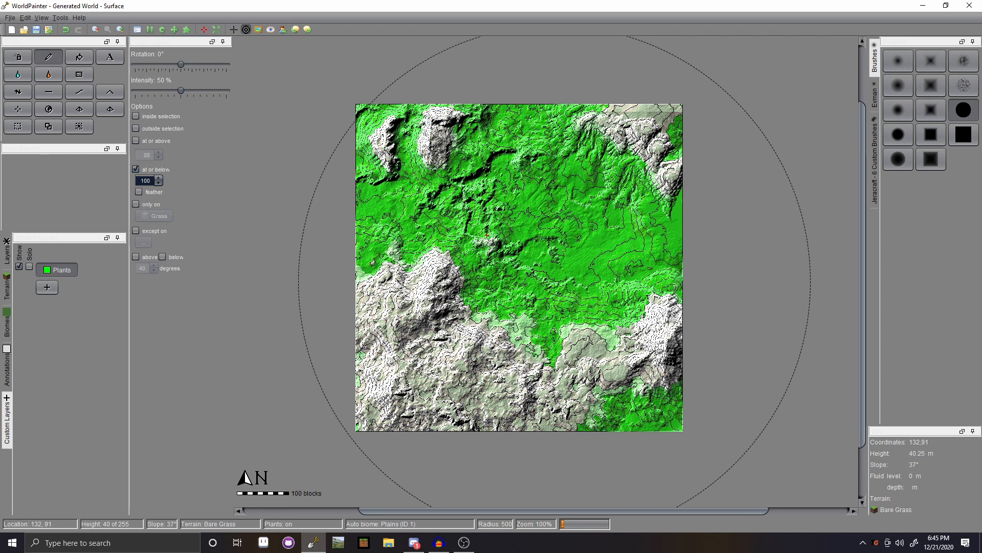
pyautogui.click(47, 287)
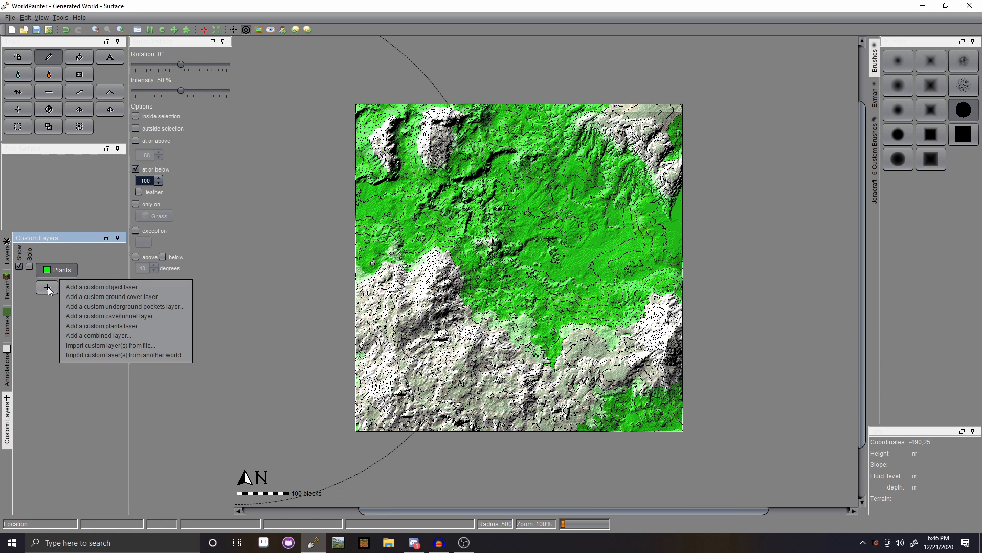
# - Start a custom objects layer and add a first tree object file to it
pyautogui.click(136, 288)
pyautogui.click(510, 223)
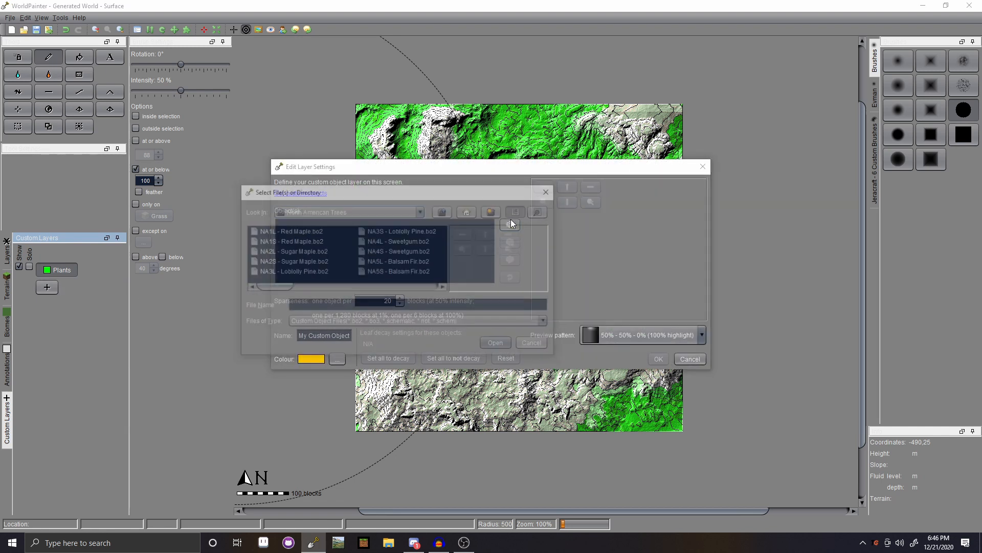
pyautogui.click(410, 261)
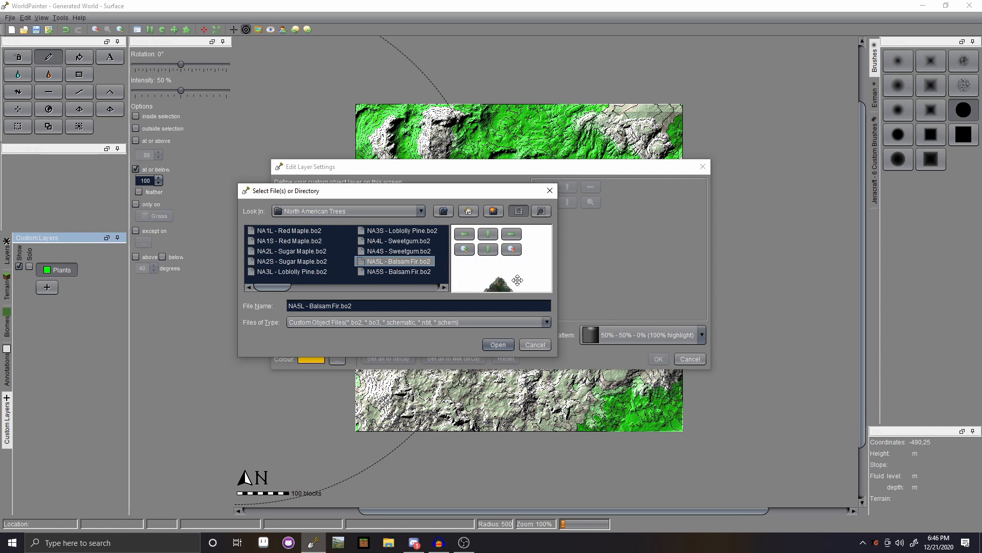
pyautogui.click(499, 341)
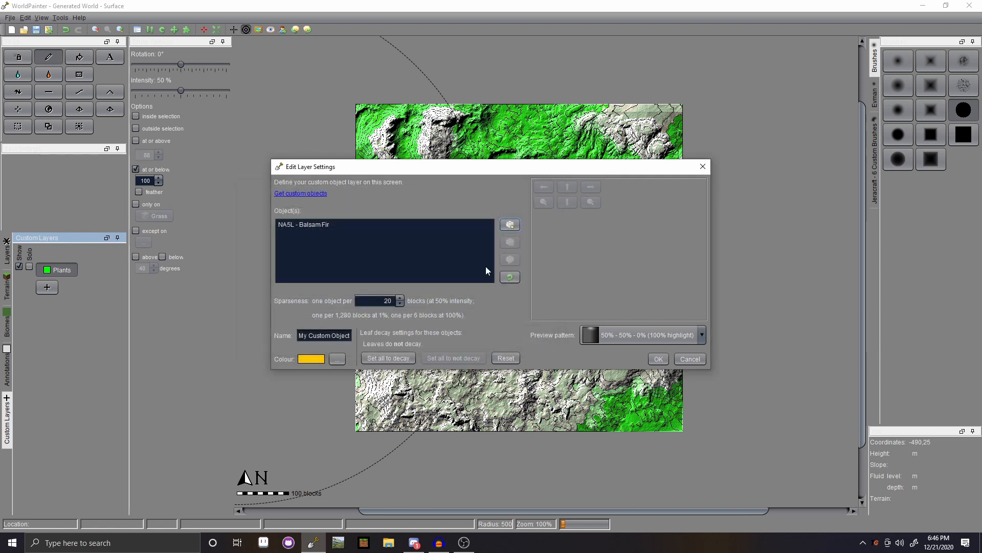
# - Add the Lodgepole Pine object, then remove it from the layer's object list
pyautogui.click(515, 224)
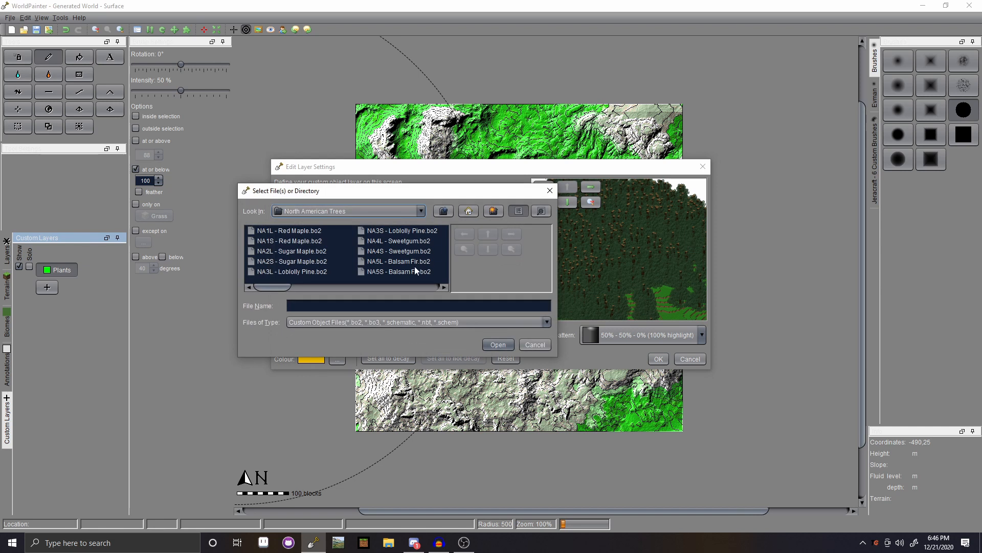
pyautogui.moveTo(286, 289); pyautogui.dragTo(336, 283)
pyautogui.click(342, 250)
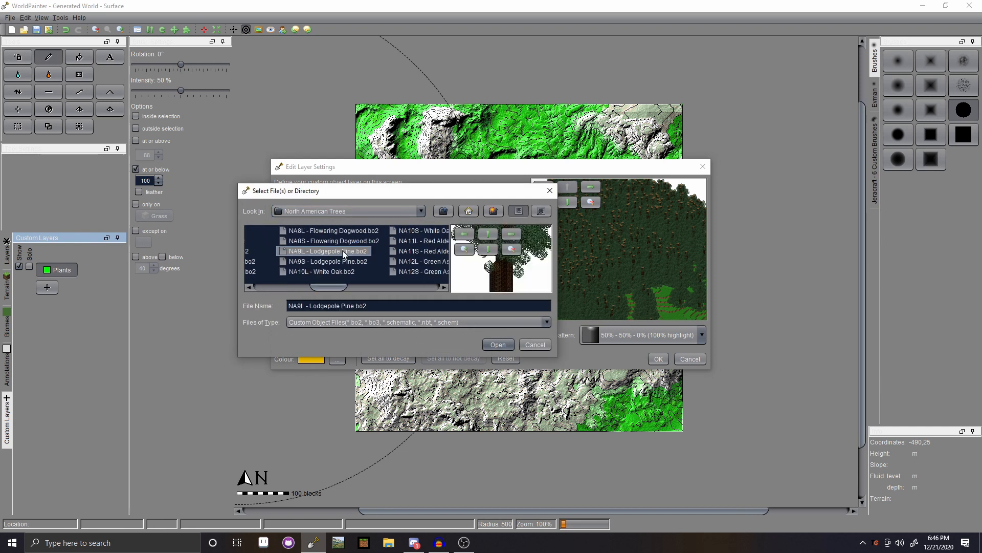
pyautogui.click(509, 252)
pyautogui.moveTo(516, 281)
pyautogui.mouseDown()
pyautogui.moveTo(522, 232)
pyautogui.moveTo(510, 234)
pyautogui.moveTo(512, 281)
pyautogui.mouseUp()
pyautogui.click(498, 344)
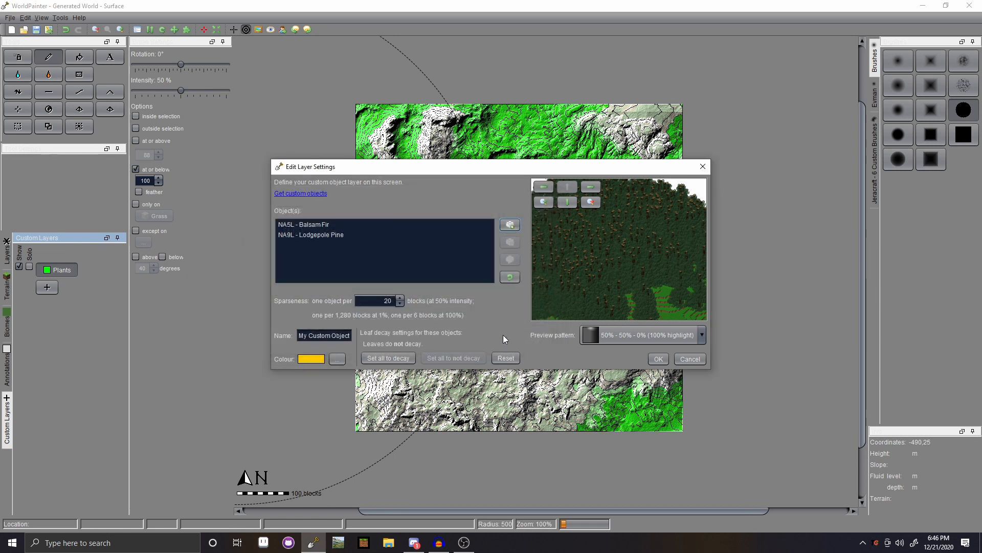
pyautogui.click(329, 237)
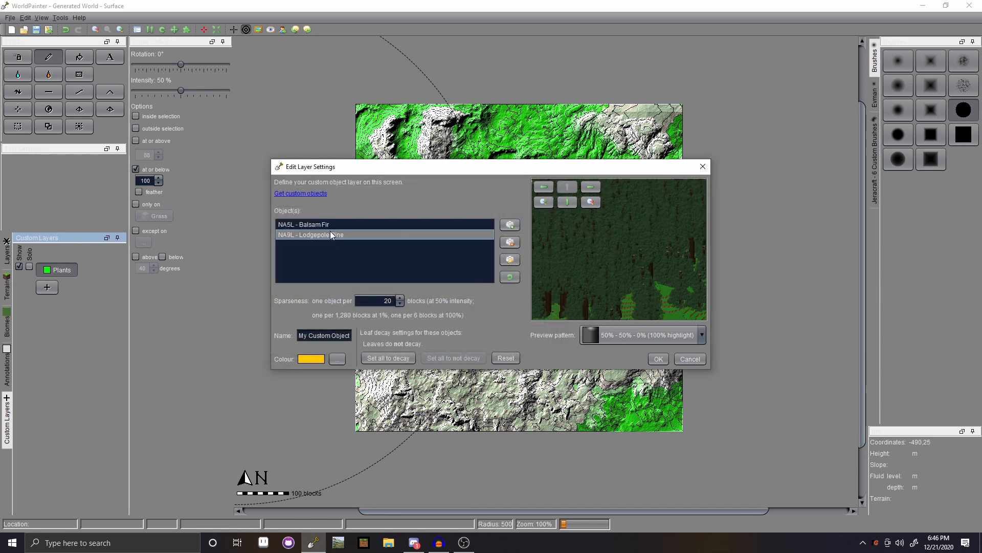
pyautogui.click(330, 226)
pyautogui.click(332, 234)
pyautogui.click(510, 259)
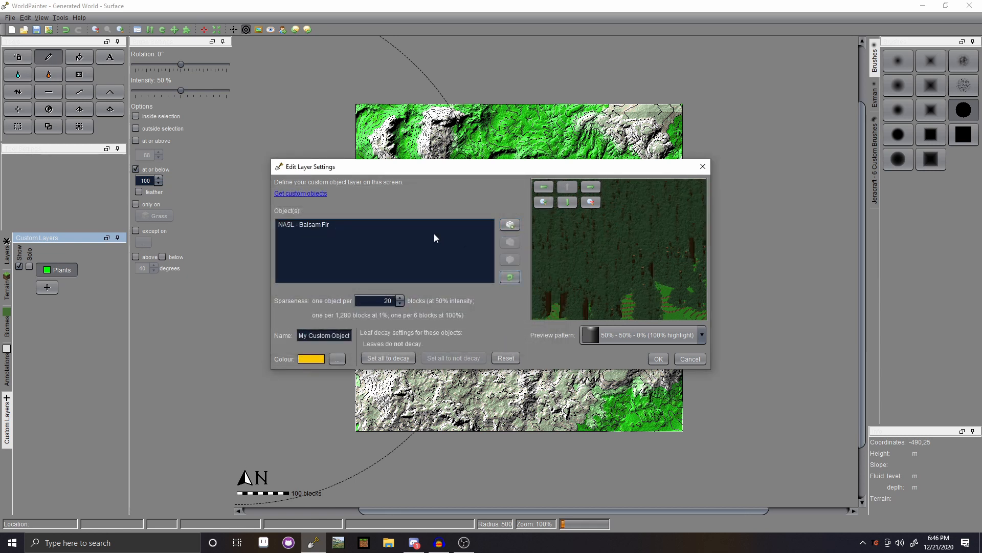
# - Preview several tree files and add the small Paper Birch to the layer
pyautogui.click(510, 225)
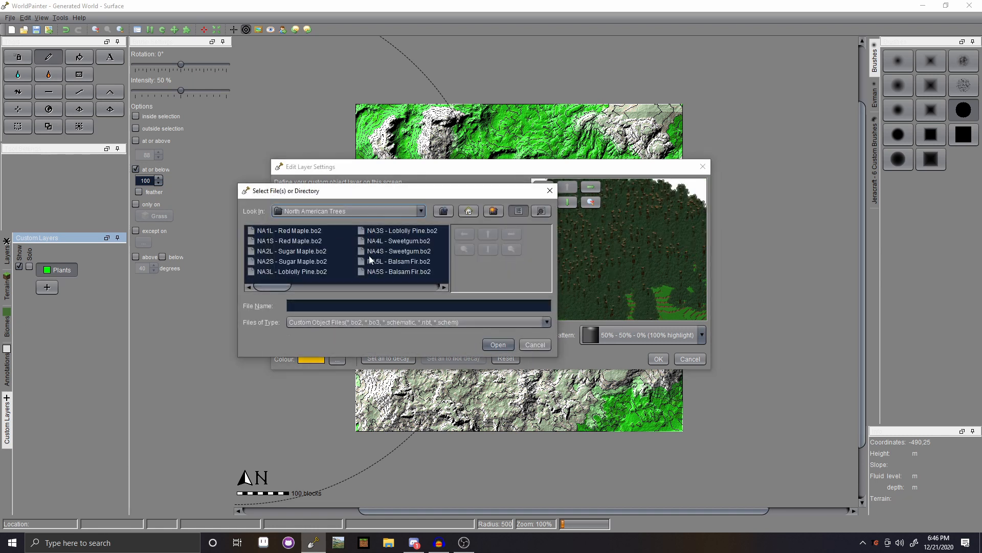
pyautogui.moveTo(272, 287); pyautogui.dragTo(349, 289)
pyautogui.click(401, 251)
pyautogui.click(412, 261)
pyautogui.scroll(-1, 476, 274)
pyautogui.moveTo(477, 275); pyautogui.dragTo(484, 245)
pyautogui.moveTo(507, 277); pyautogui.dragTo(495, 243)
pyautogui.click(409, 251)
pyautogui.click(410, 262)
pyautogui.click(416, 272)
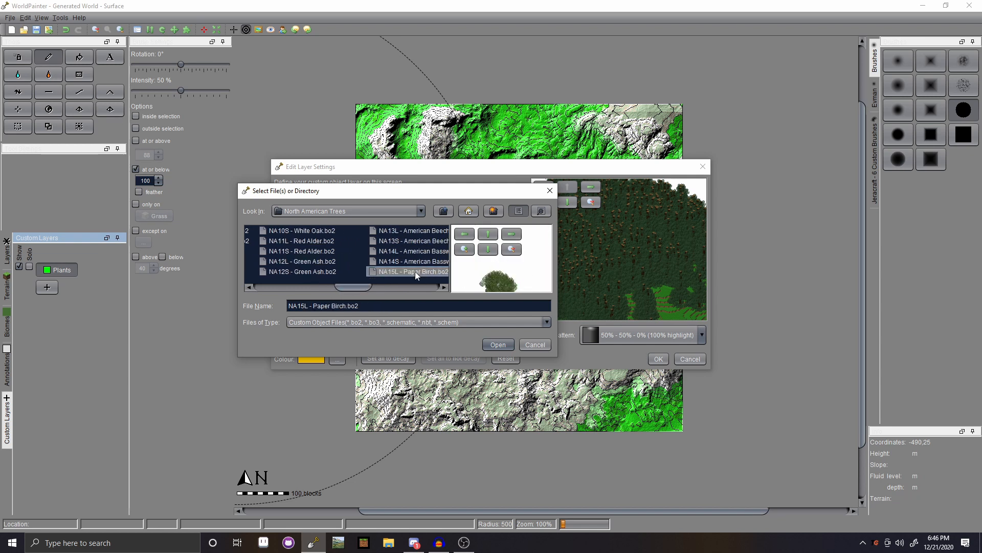
pyautogui.moveTo(356, 287); pyautogui.dragTo(381, 287)
pyautogui.click(385, 273)
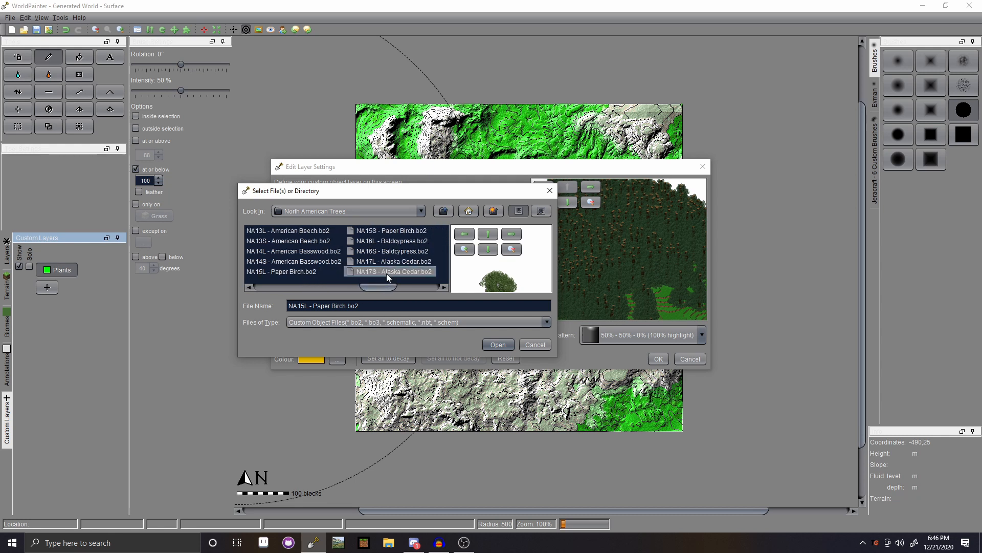
pyautogui.moveTo(481, 271); pyautogui.dragTo(507, 279)
pyautogui.click(384, 261)
pyautogui.click(404, 250)
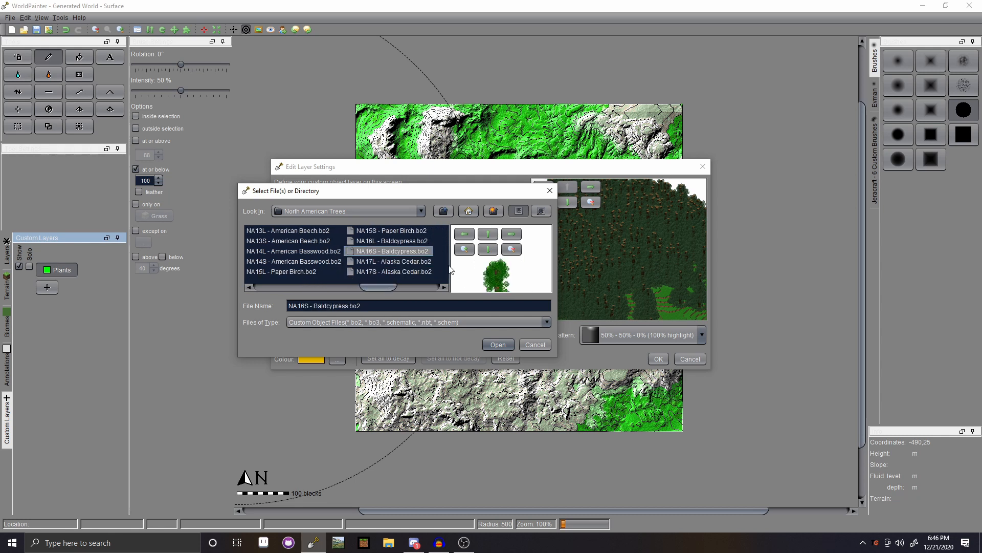
pyautogui.click(411, 242)
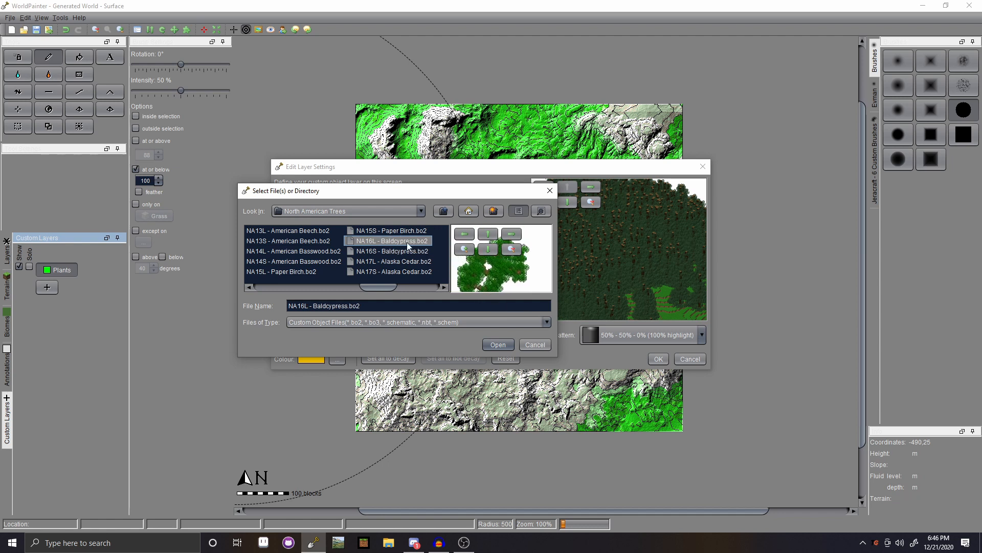
pyautogui.click(402, 230)
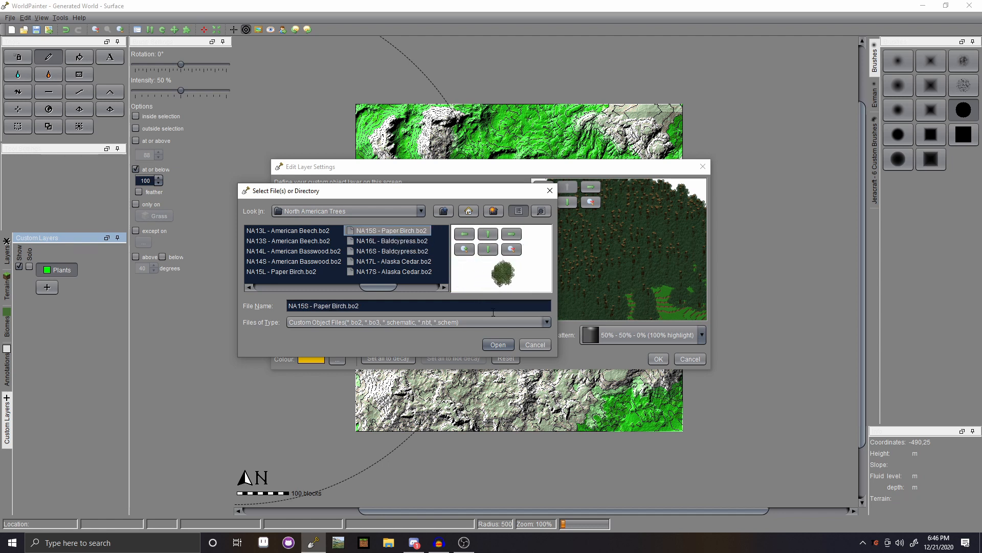
pyautogui.click(498, 344)
# - Add the small Atlantic White Cedar tree object to the layer
pyautogui.click(509, 224)
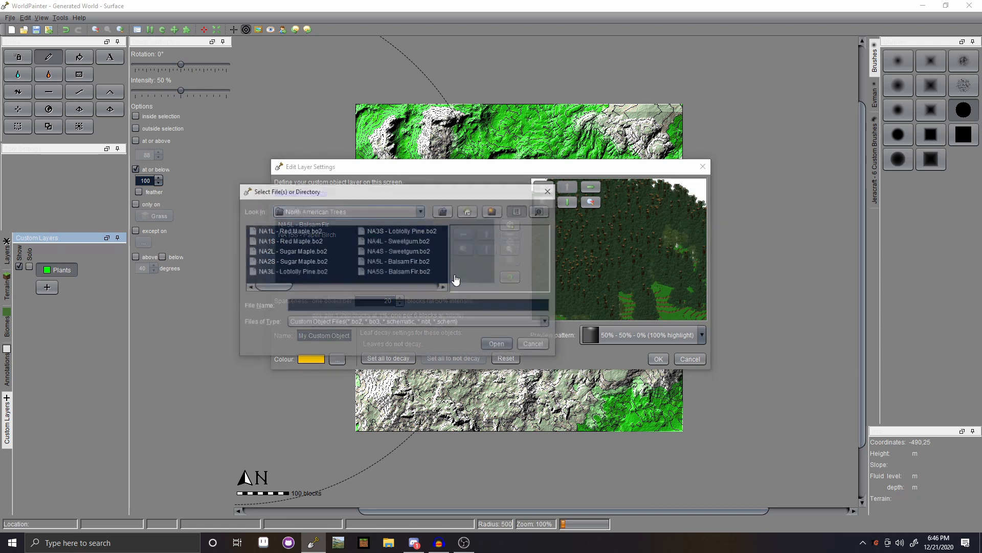
pyautogui.moveTo(284, 288); pyautogui.dragTo(412, 283)
pyautogui.click(413, 250)
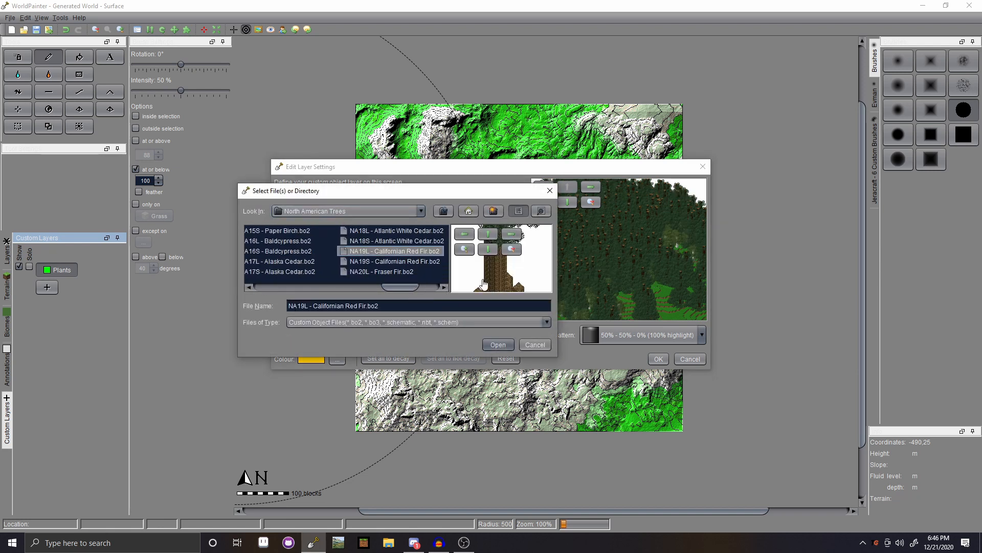
pyautogui.moveTo(515, 280); pyautogui.dragTo(519, 247)
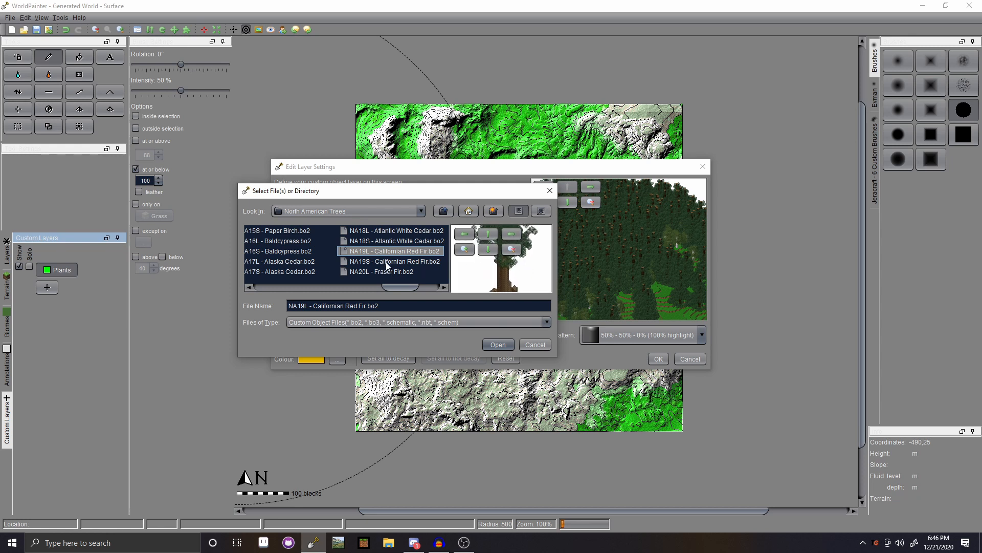
pyautogui.click(389, 231)
pyautogui.click(385, 239)
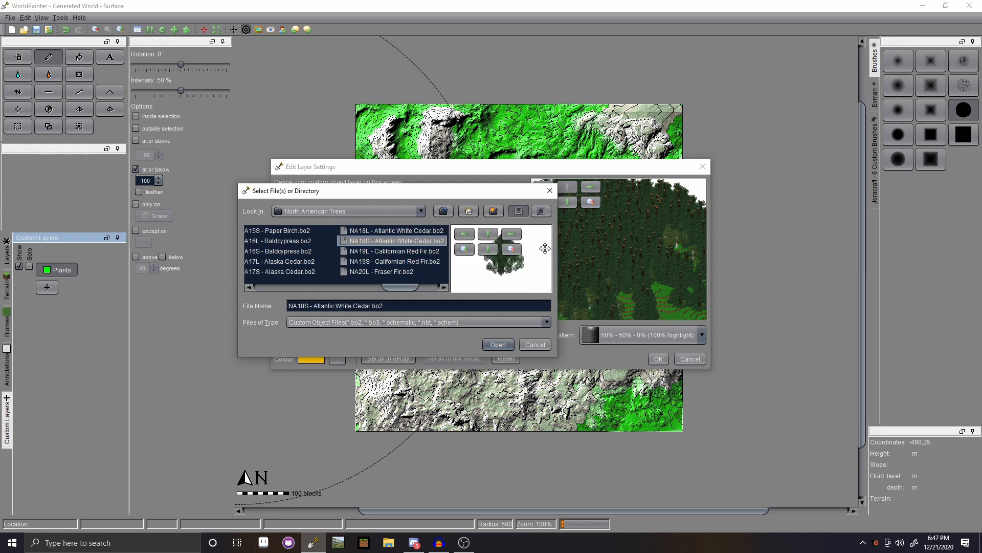
pyautogui.click(497, 345)
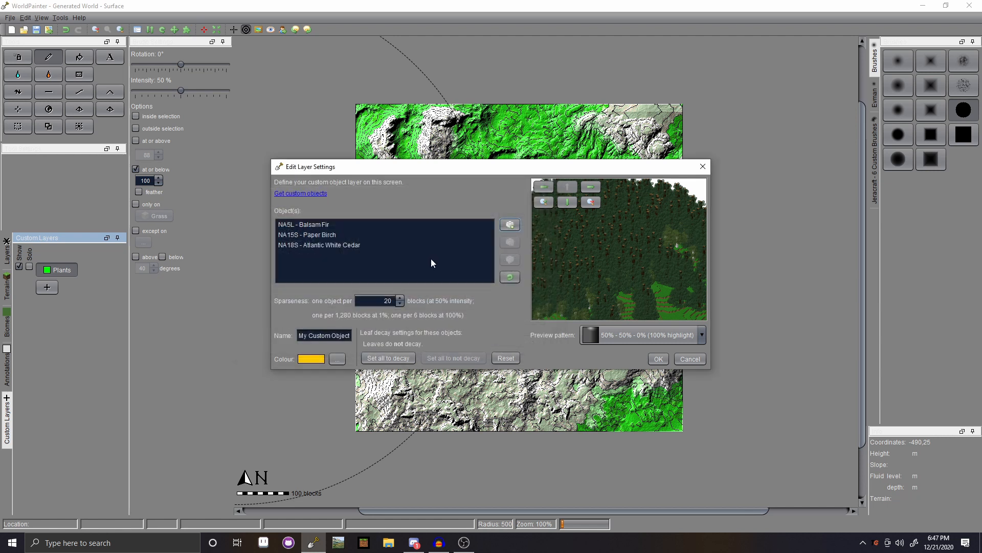
# - Add the small Balsam Fir tree object after previewing maples, pines and sweetgum
pyautogui.click(509, 226)
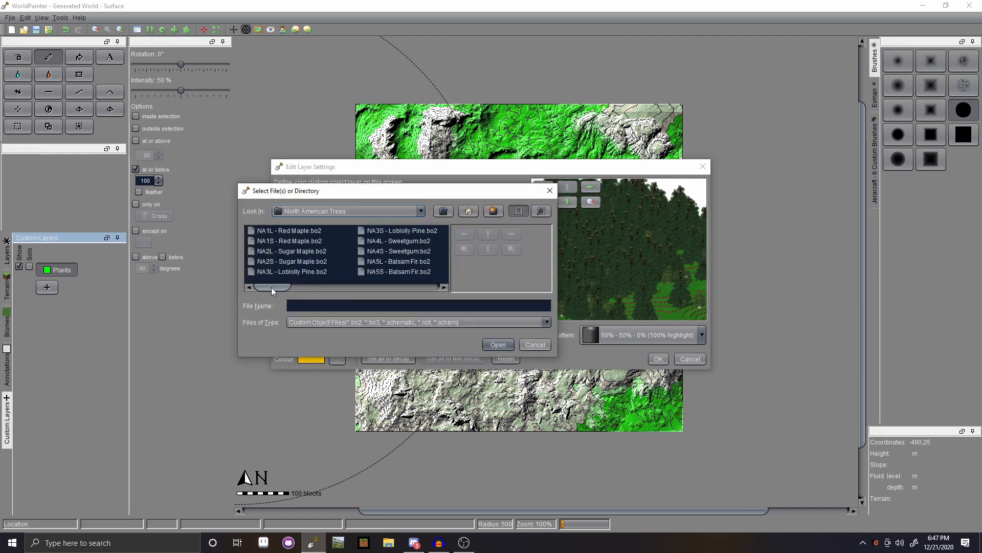
pyautogui.moveTo(272, 287); pyautogui.dragTo(275, 241)
pyautogui.click(294, 251)
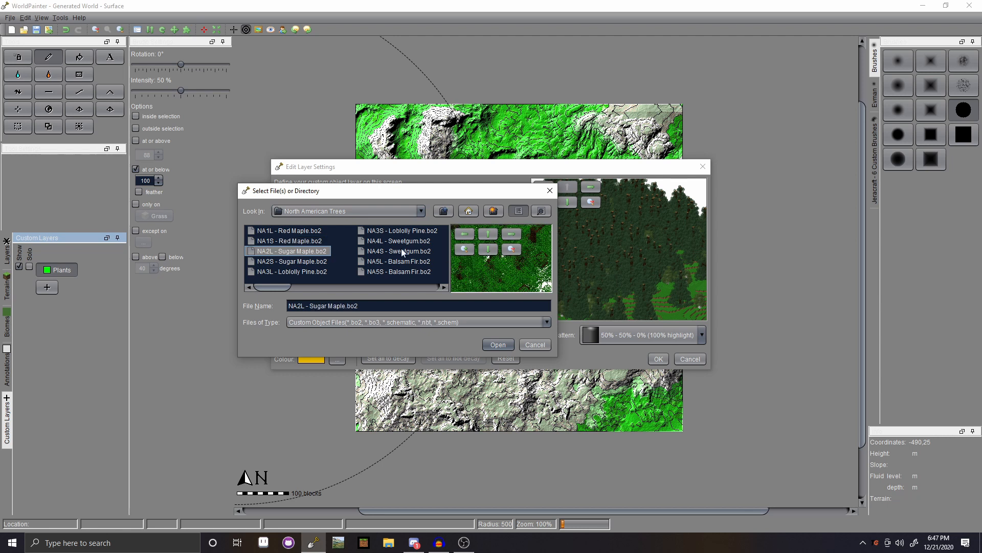
pyautogui.click(323, 262)
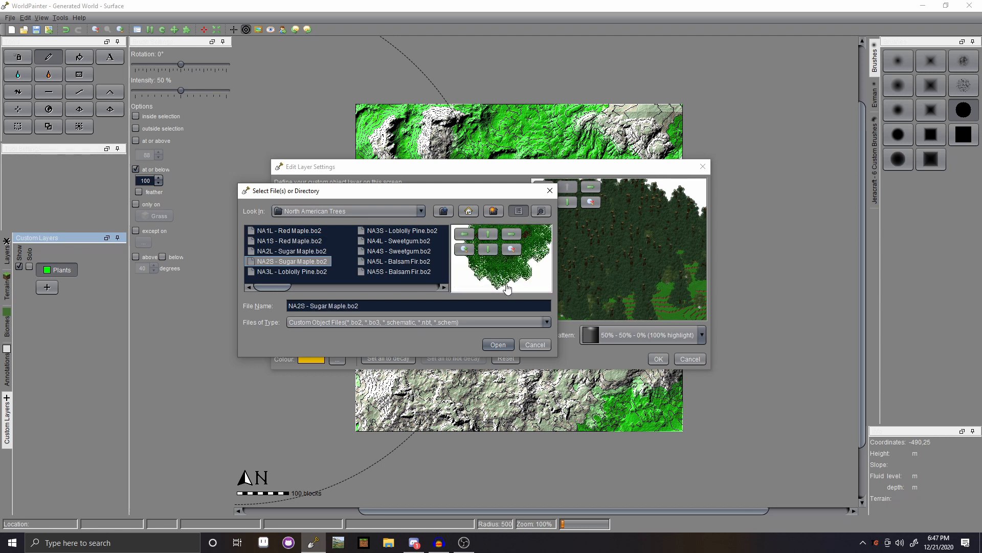
pyautogui.click(256, 272)
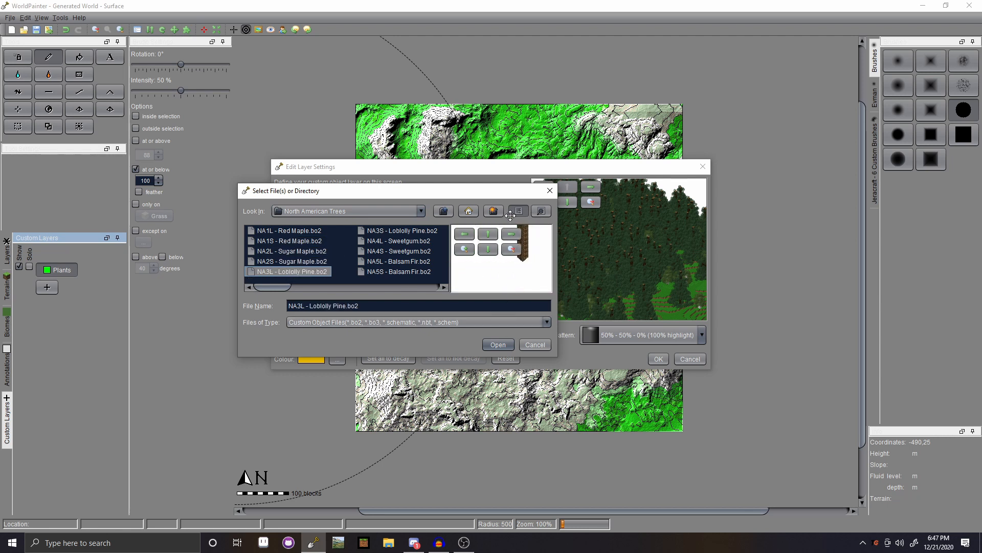
pyautogui.click(394, 241)
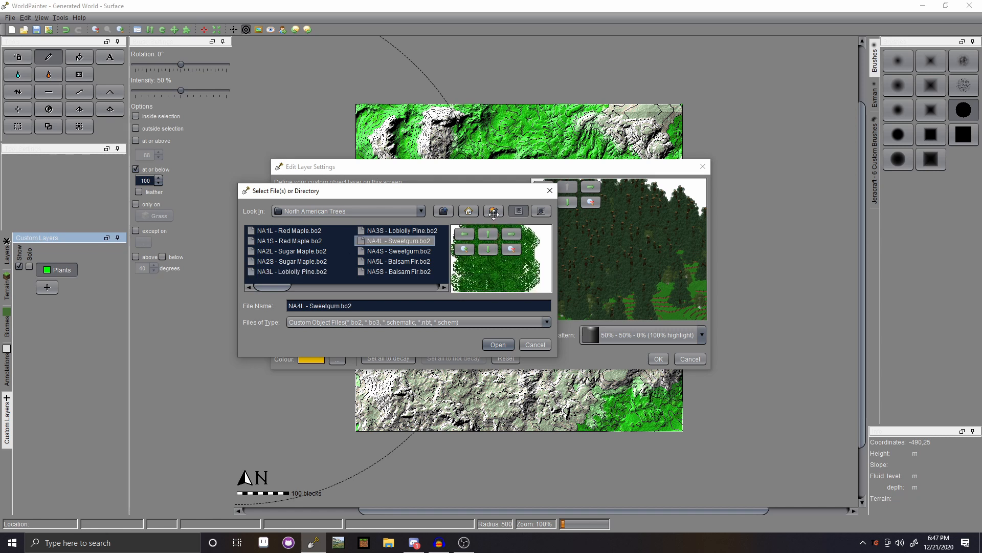
pyautogui.click(425, 231)
pyautogui.click(401, 262)
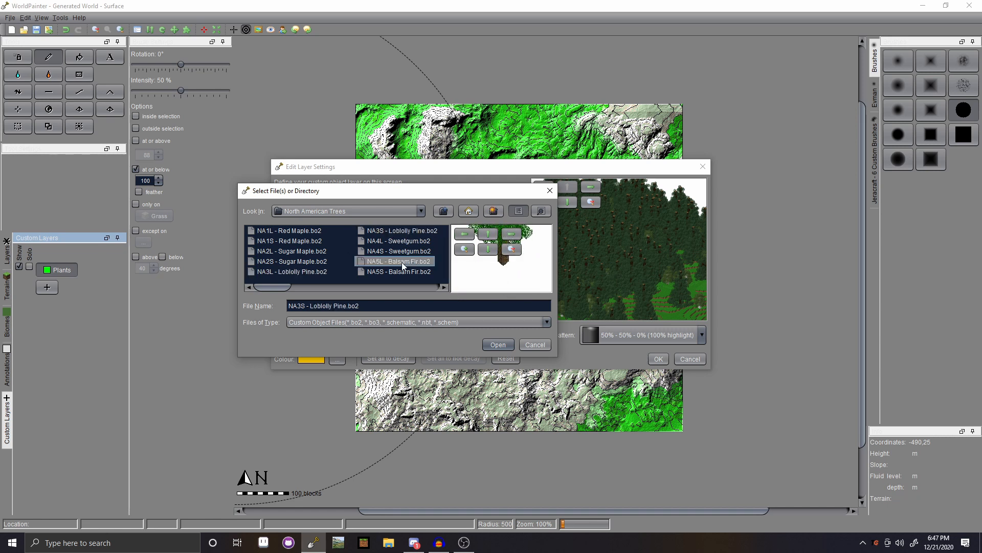
pyautogui.click(403, 274)
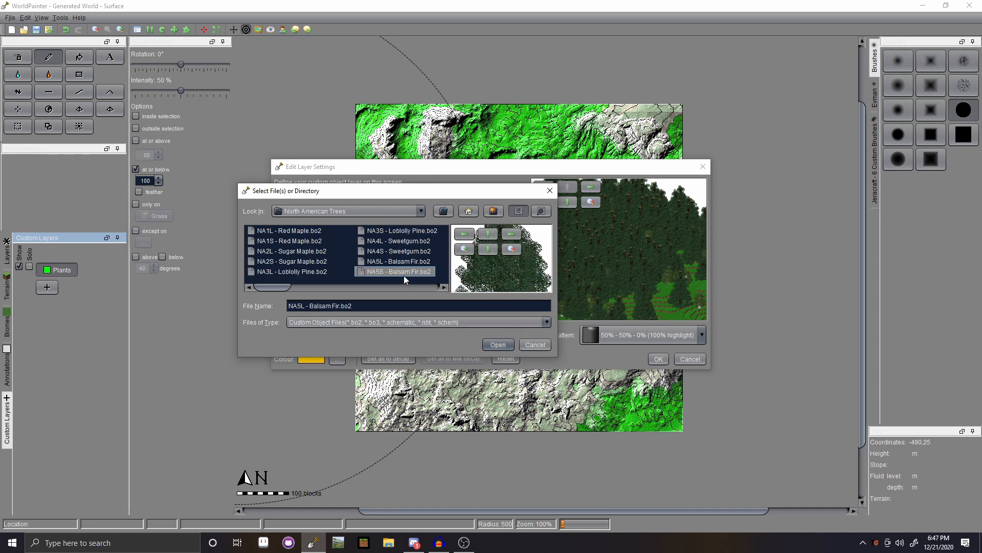
pyautogui.click(499, 345)
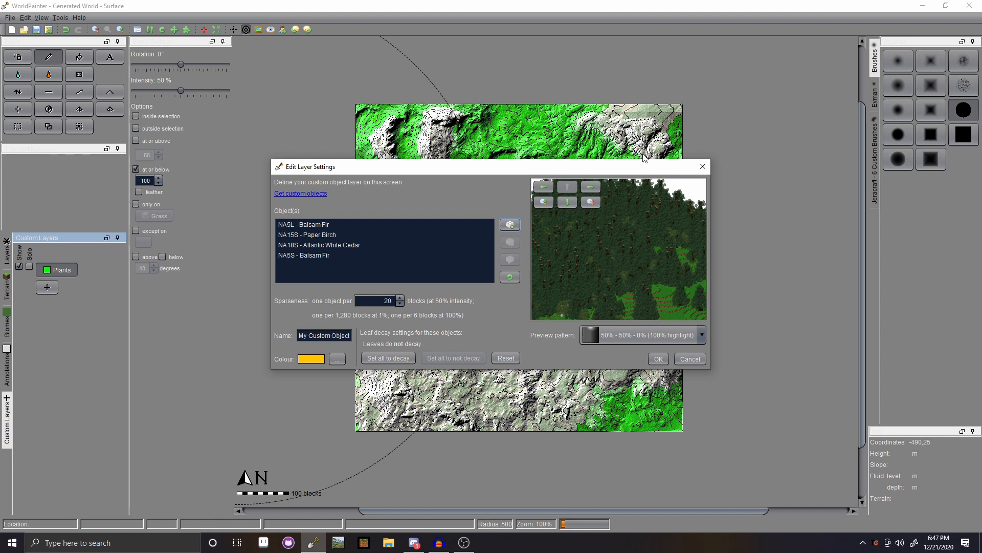
# - Set sparseness to one tree per 30 blocks and create the layer
pyautogui.moveTo(643, 158)
pyautogui.mouseDown()
pyautogui.moveTo(644, 204)
pyautogui.moveTo(643, 139)
pyautogui.mouseUp()
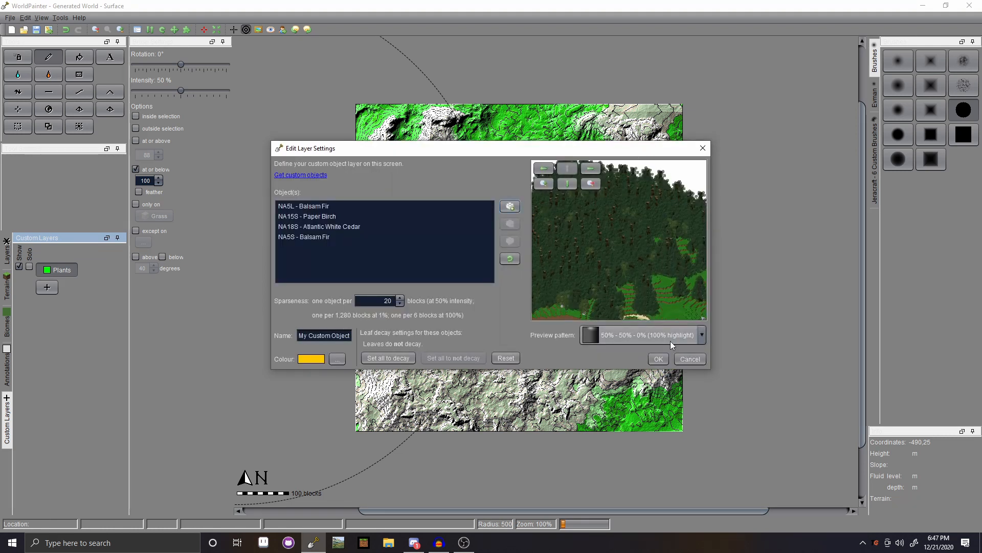
pyautogui.click(401, 298)
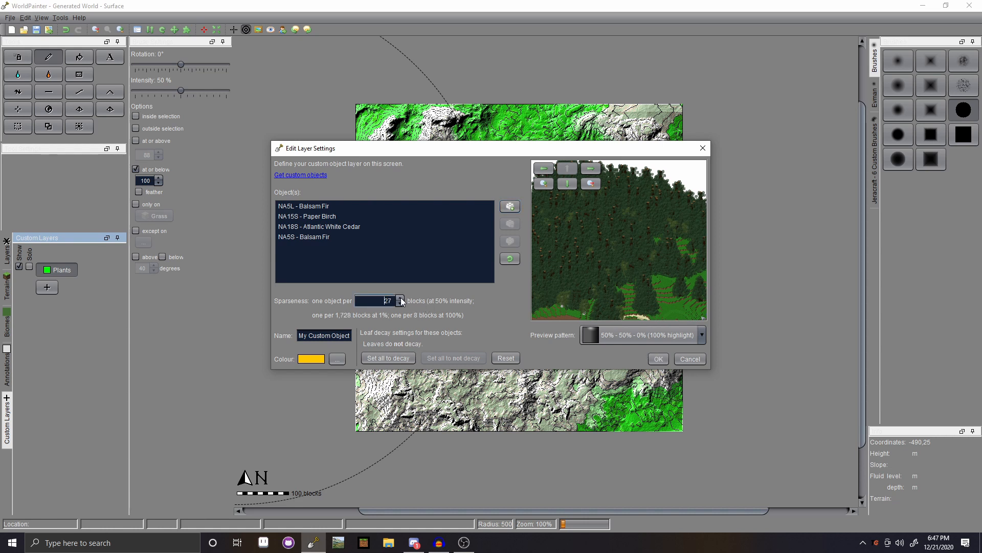
pyautogui.click(399, 298)
pyautogui.click(400, 298)
pyautogui.click(399, 298)
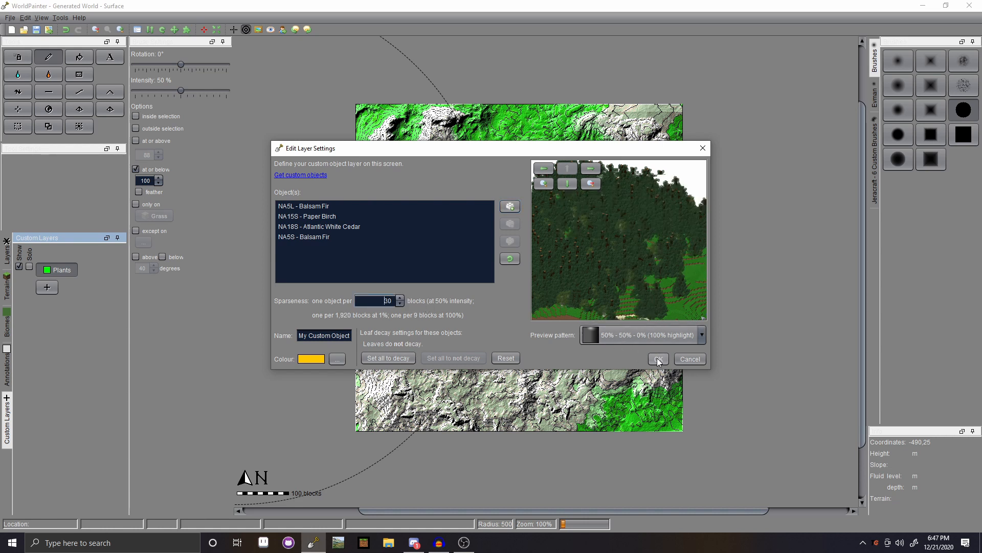
pyautogui.click(658, 359)
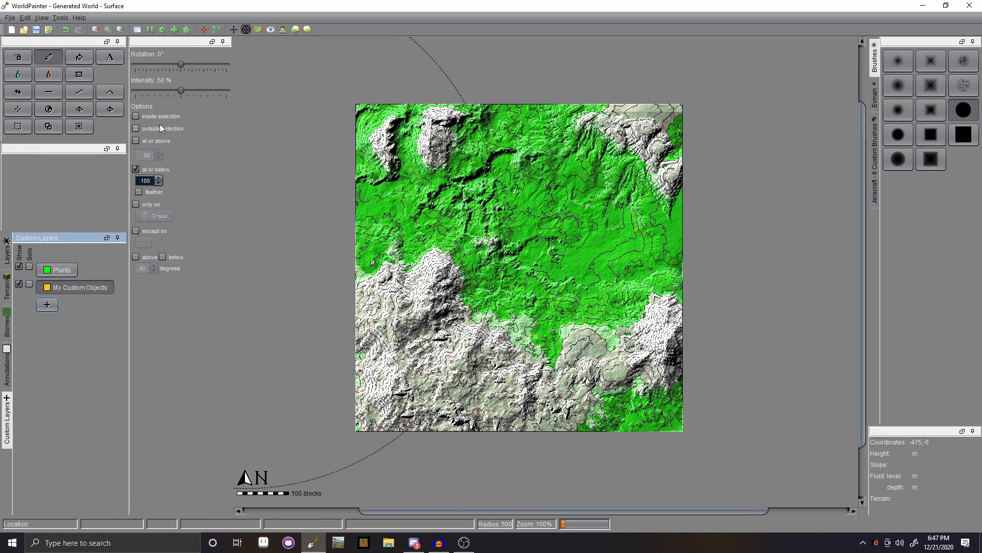
# - Repaint Plants on the low terrain with a feathered height limit of 90, then 95
pyautogui.click(138, 191)
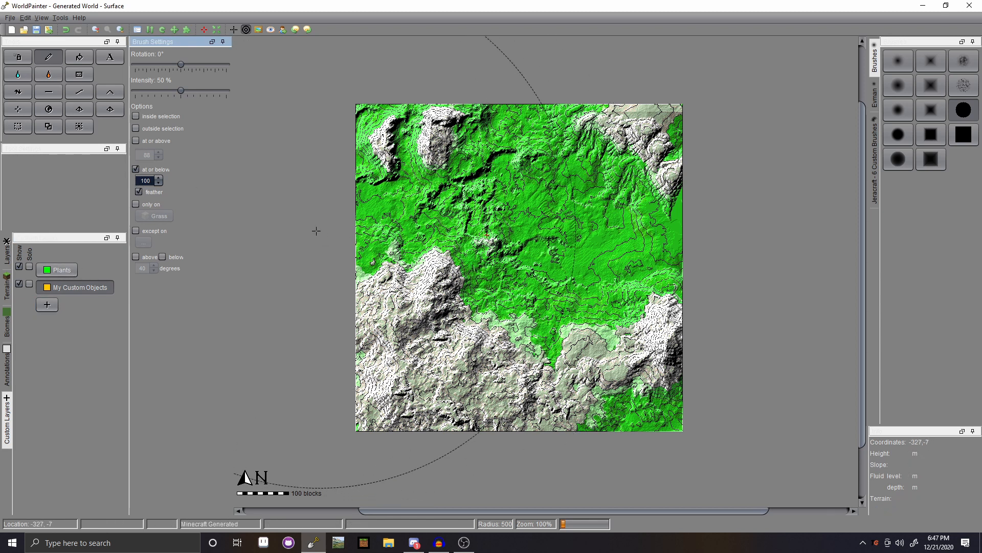
pyautogui.hotkey('ctrl', 'z')
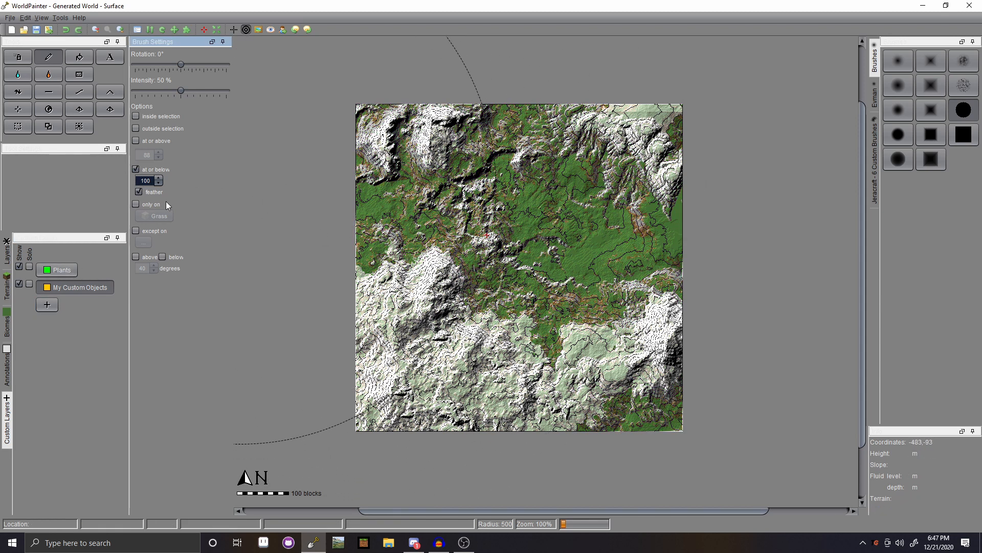
pyautogui.click(58, 269)
pyautogui.click(536, 217)
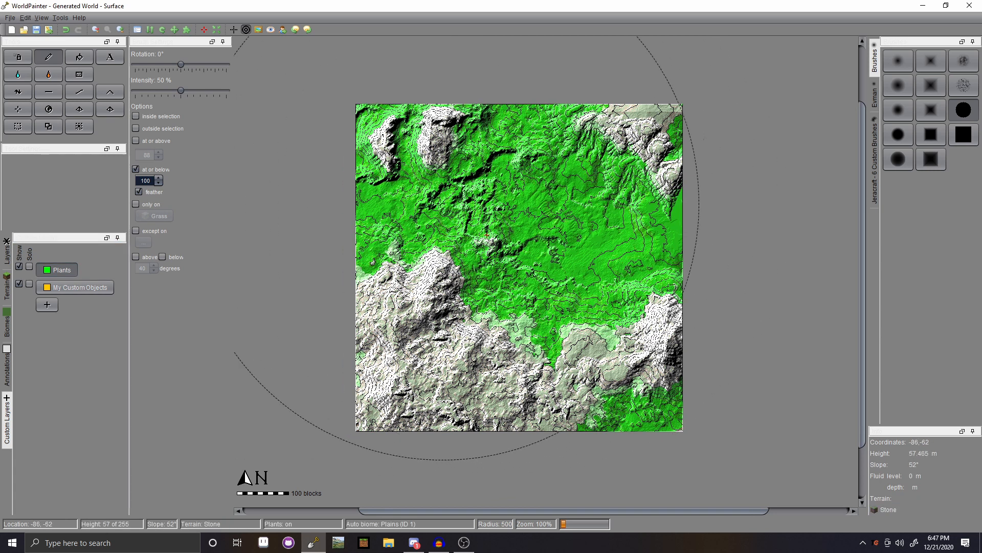
pyautogui.hotkey('ctrl', 'z')
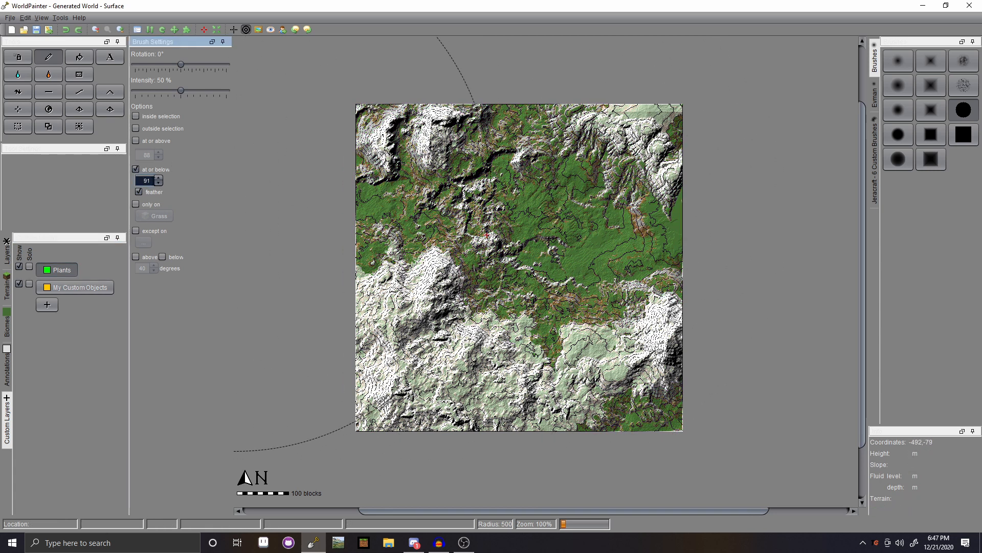
pyautogui.click(159, 183)
pyautogui.click(420, 219)
pyautogui.click(517, 250)
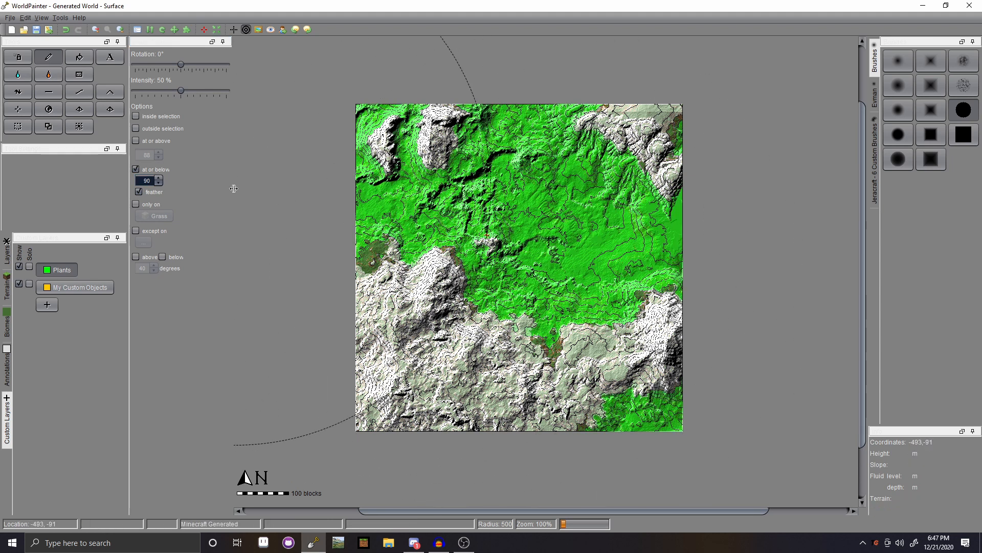
pyautogui.click(158, 178)
pyautogui.click(157, 178)
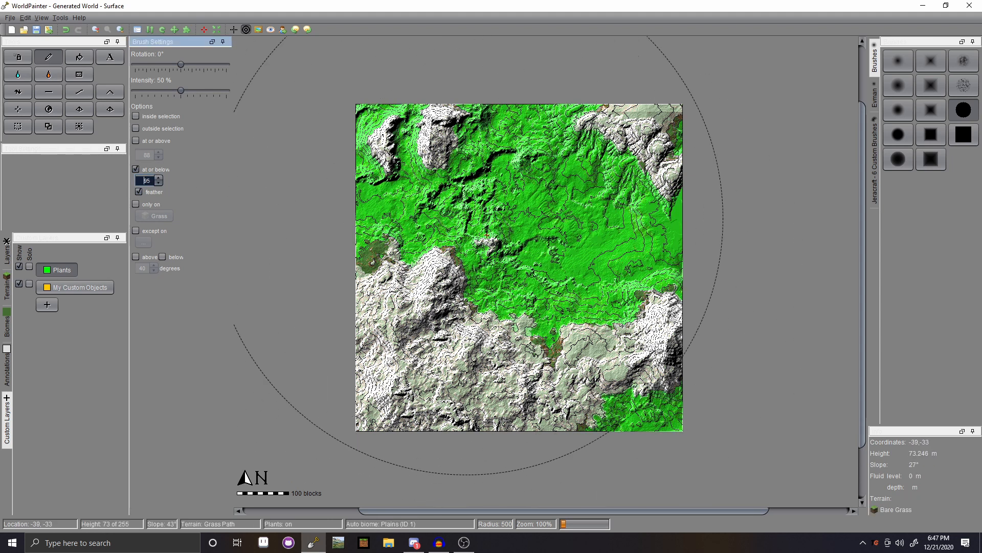
pyautogui.click(467, 218)
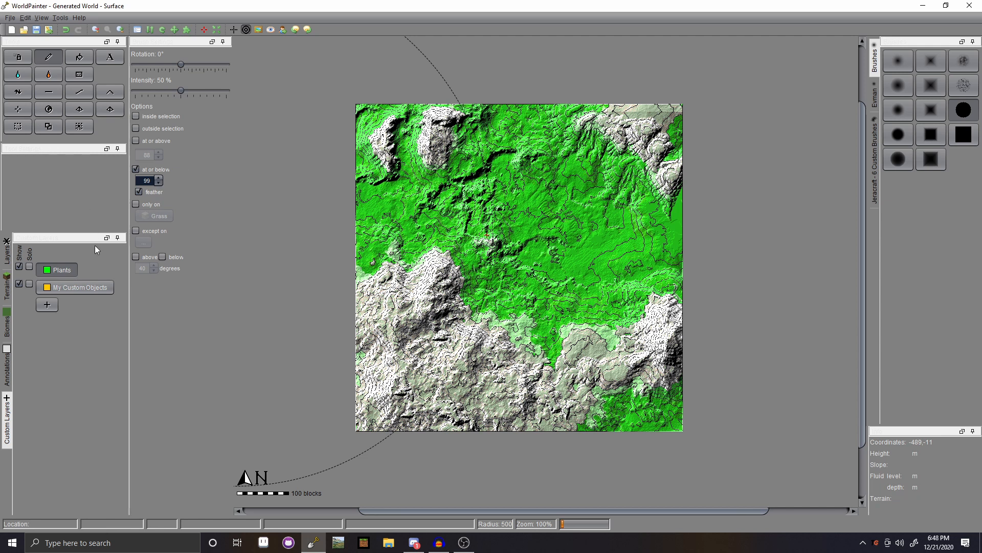
pyautogui.click(159, 178)
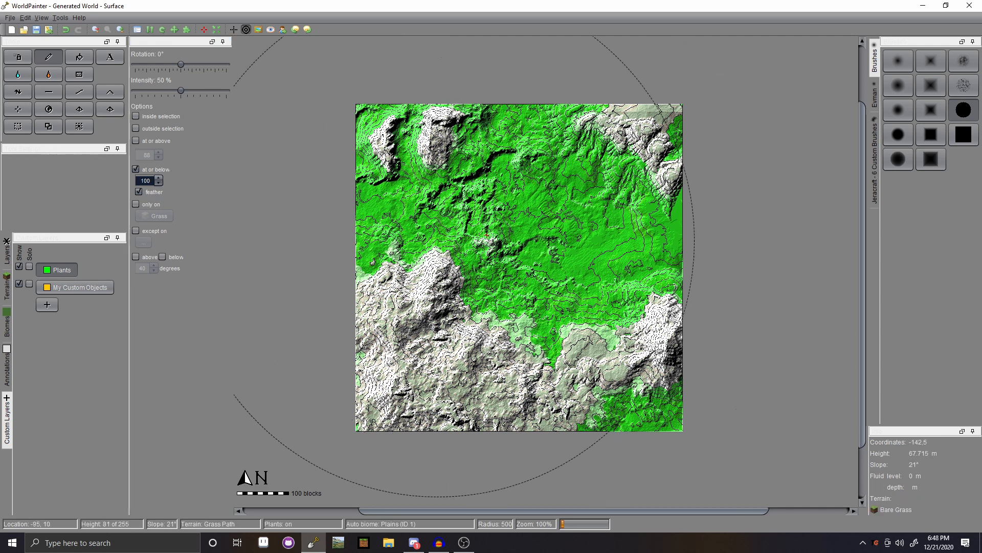
# - Paint the My Custom Objects layer over the low green terrain at or below 95
pyautogui.click(59, 285)
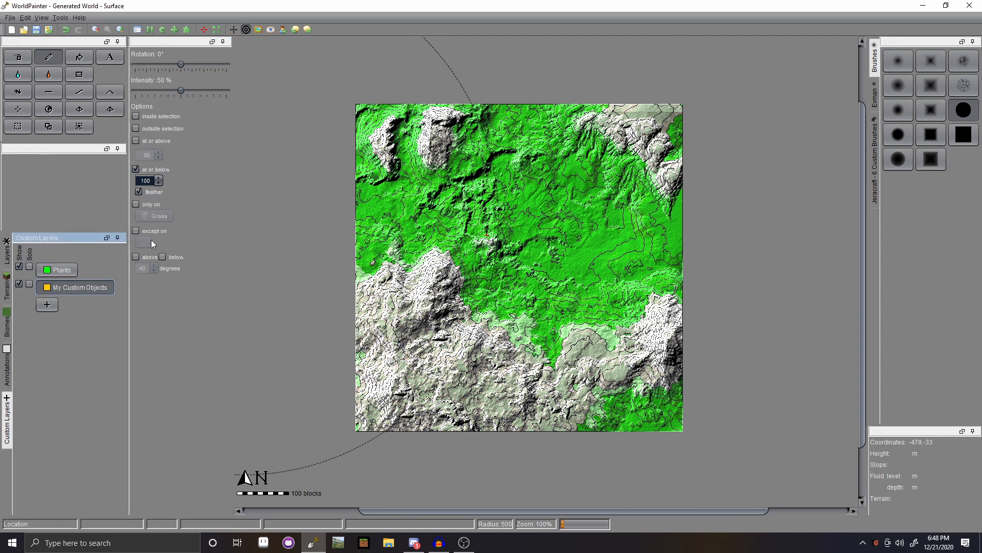
pyautogui.click(158, 184)
pyautogui.click(159, 185)
pyautogui.click(159, 185)
pyautogui.click(538, 225)
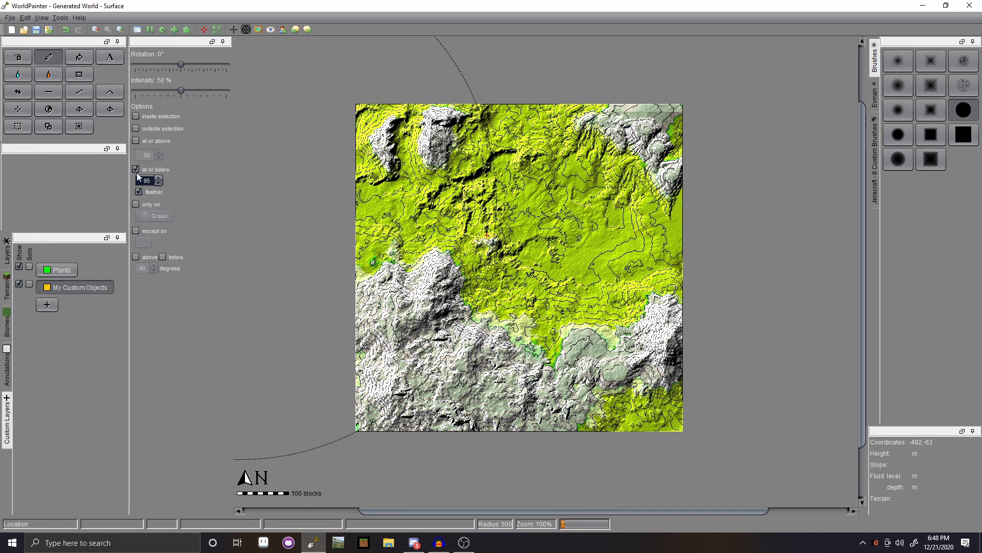
# - Raise the height limit to 120, try the third Jeracraft brush, and undo the test specks
pyautogui.tripleClick(159, 178)
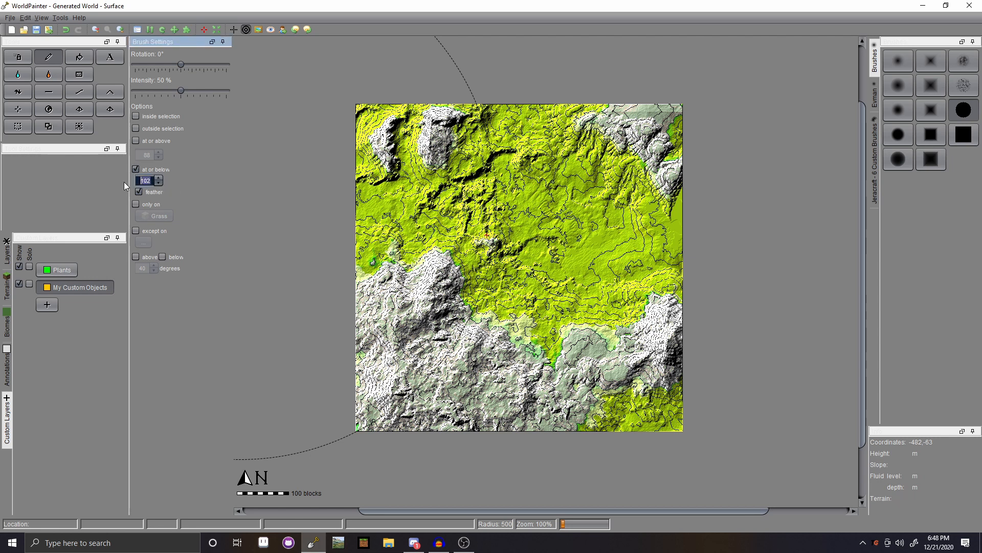
pyautogui.write('120')
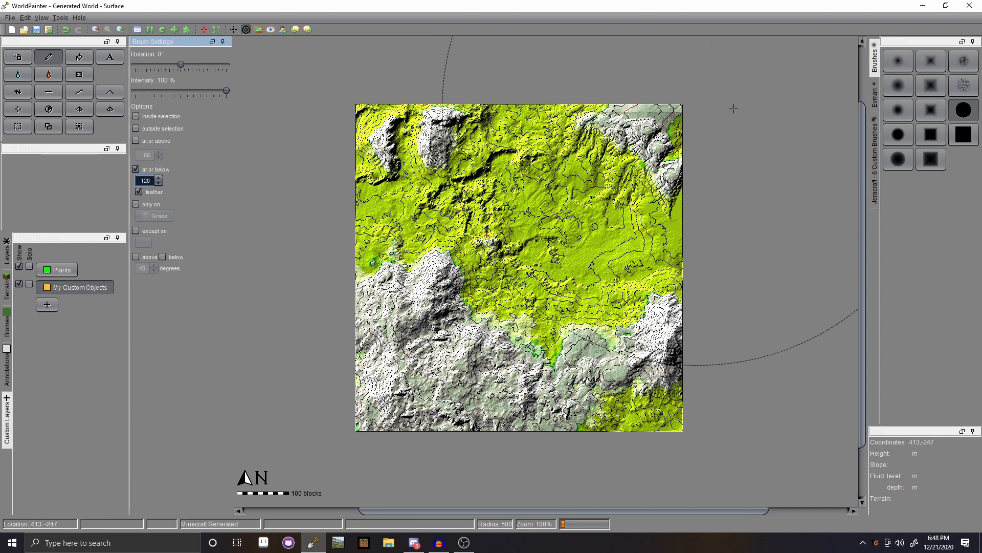
pyautogui.click(875, 125)
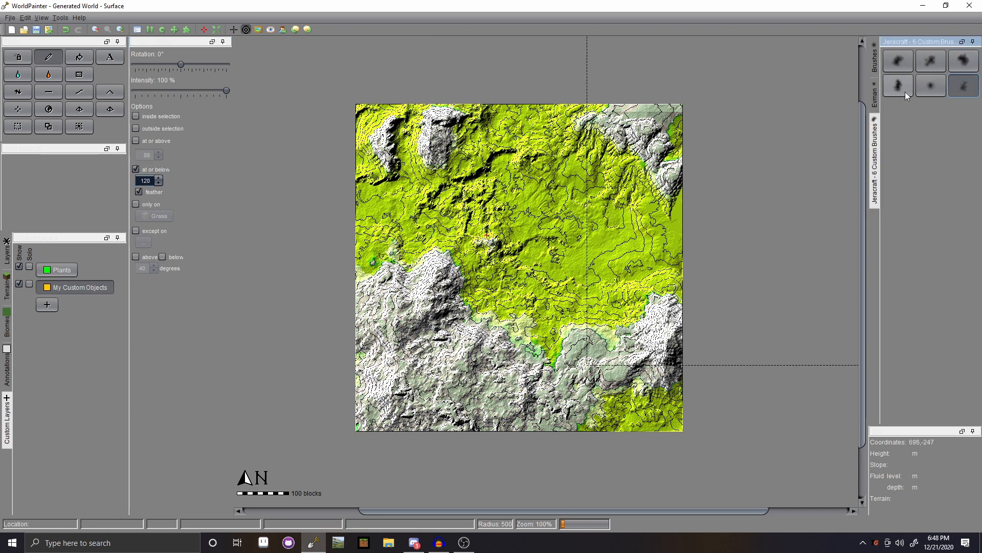
pyautogui.click(963, 60)
pyautogui.scroll(12, 475, 281)
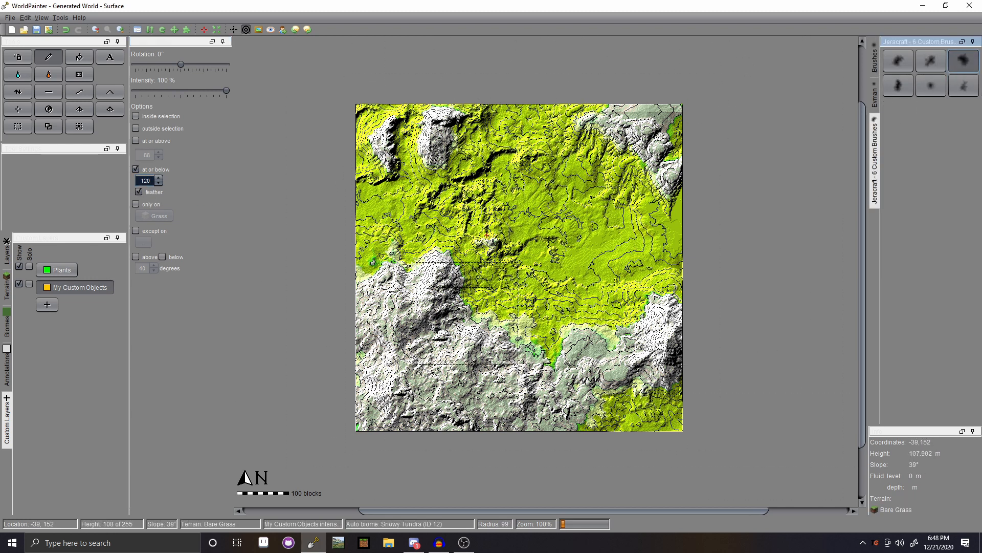
pyautogui.click(468, 317)
pyautogui.hotkey('ctrl', 'z')
pyautogui.click(459, 313)
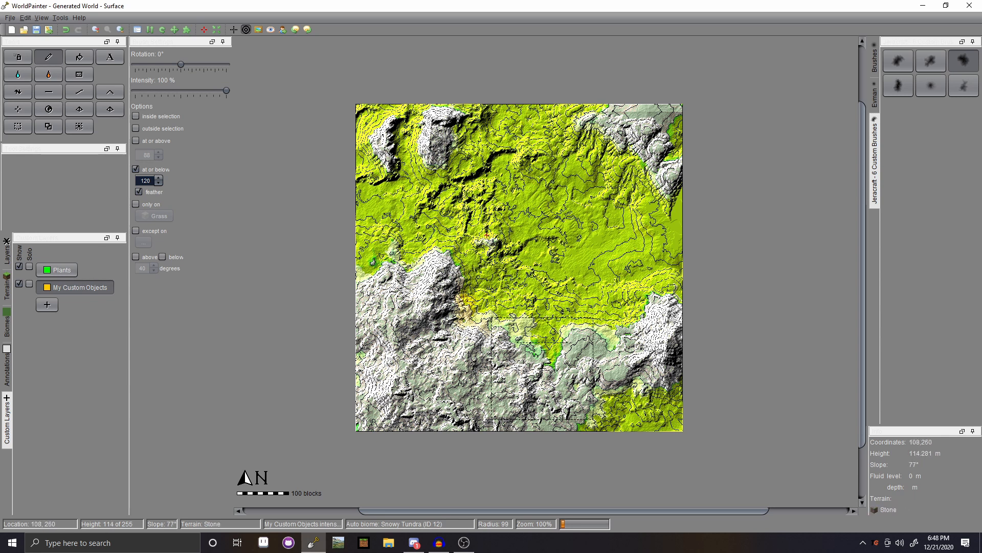
pyautogui.click(550, 367)
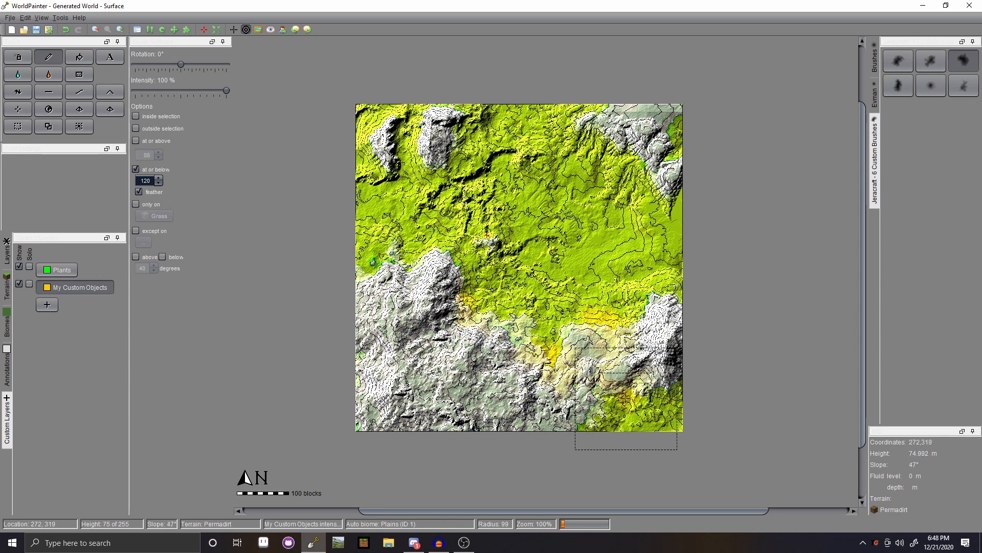
pyautogui.hotkey('ctrl', 'z')
pyautogui.hotkey('ctrl', 'z')
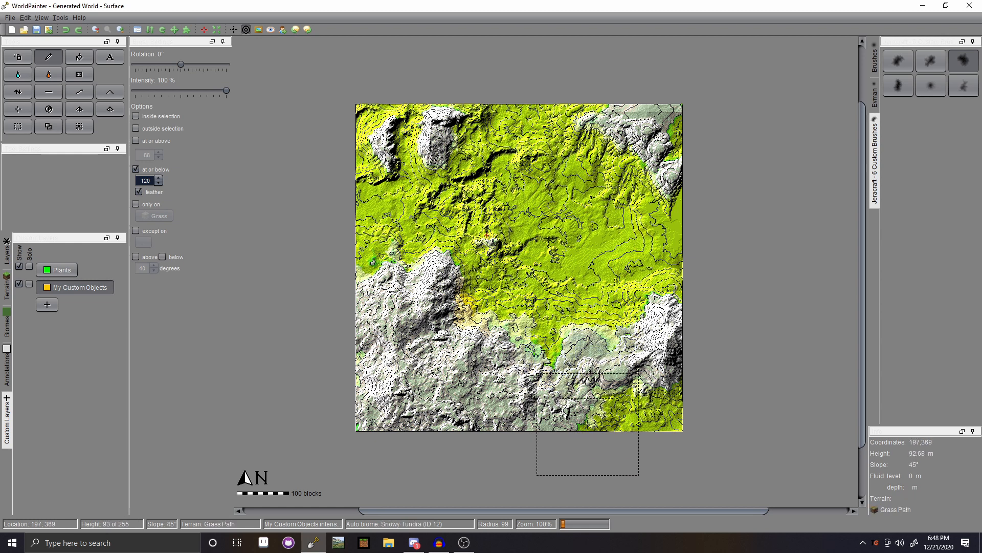
pyautogui.hotkey('ctrl', 'z')
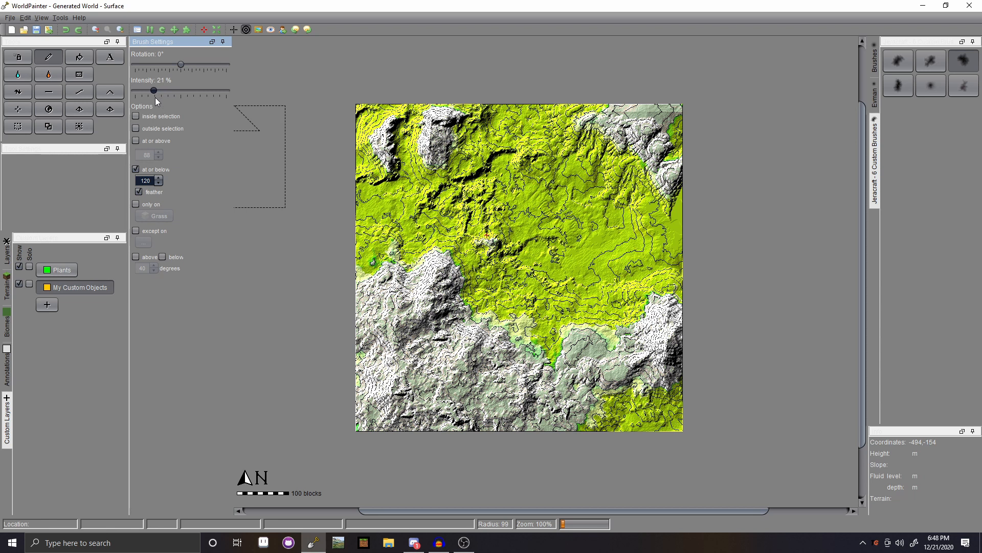
# - Lower brush intensity to 22% and turn off the height limit
pyautogui.moveTo(155, 97); pyautogui.dragTo(156, 97)
pyautogui.moveTo(362, 354); pyautogui.dragTo(451, 377)
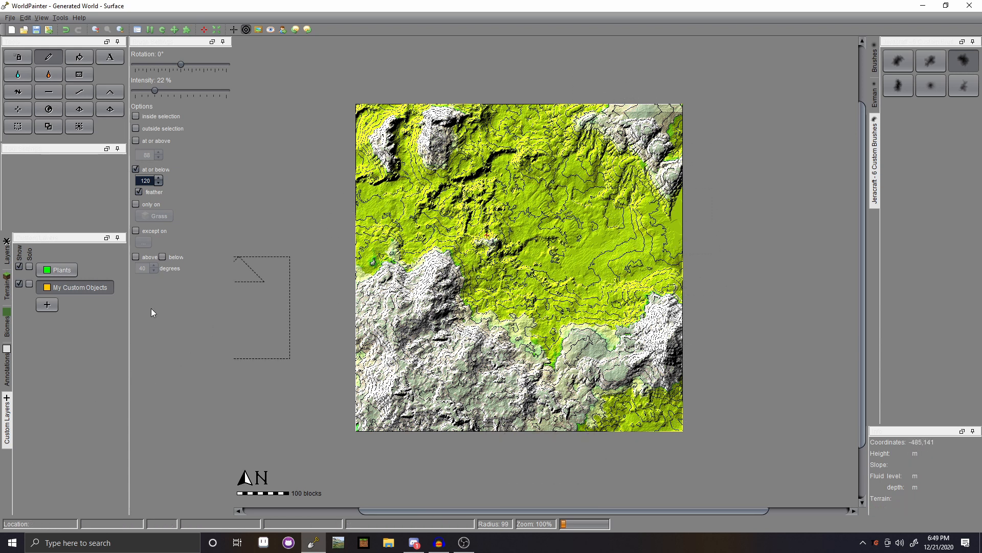
pyautogui.click(136, 169)
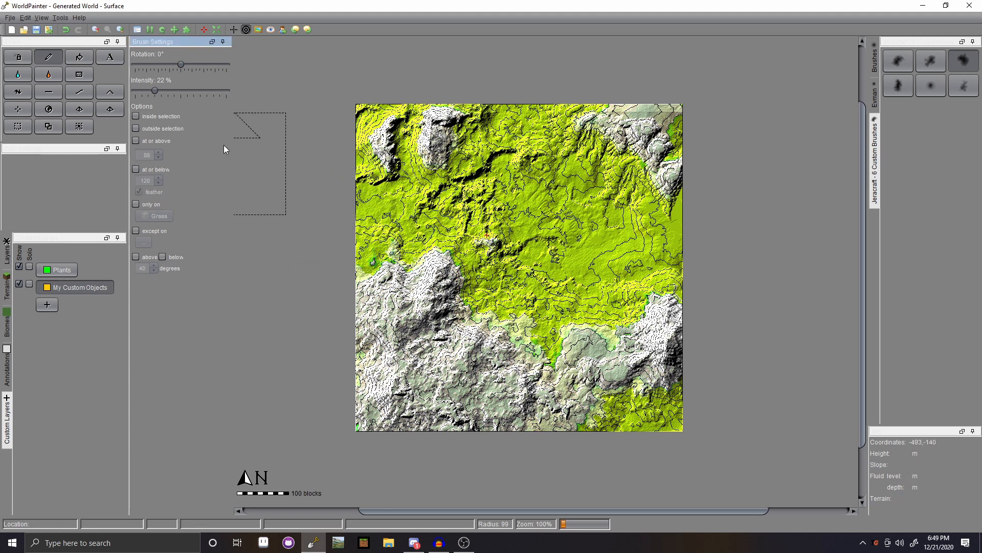
# - Select the Snowy Tundra biome and a noise brush
pyautogui.click(8, 329)
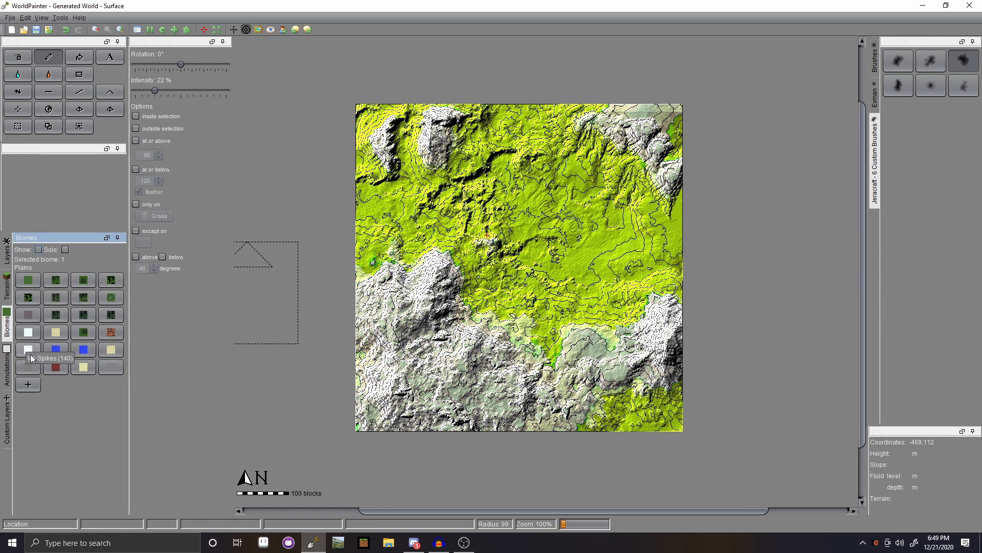
pyautogui.click(29, 333)
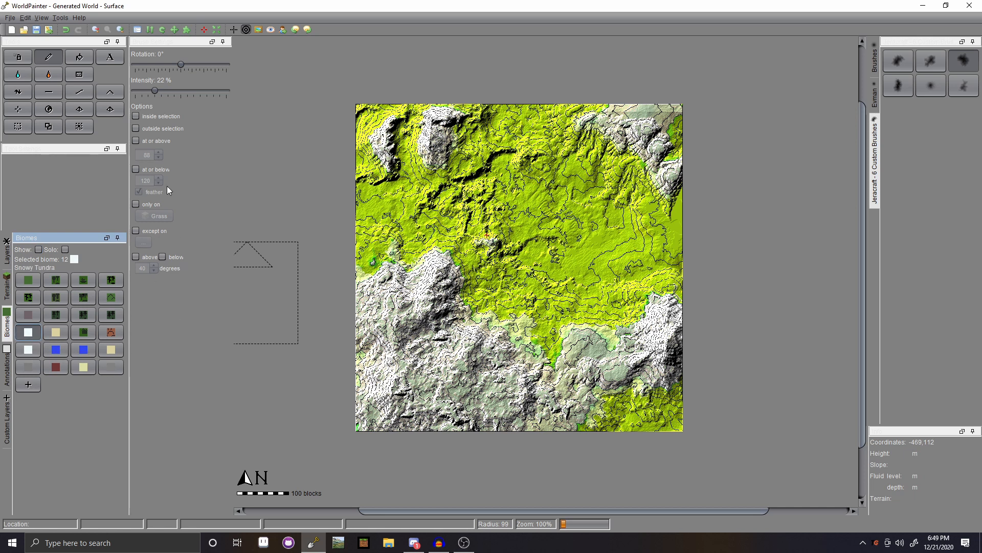
pyautogui.click(863, 76)
pyautogui.click(874, 61)
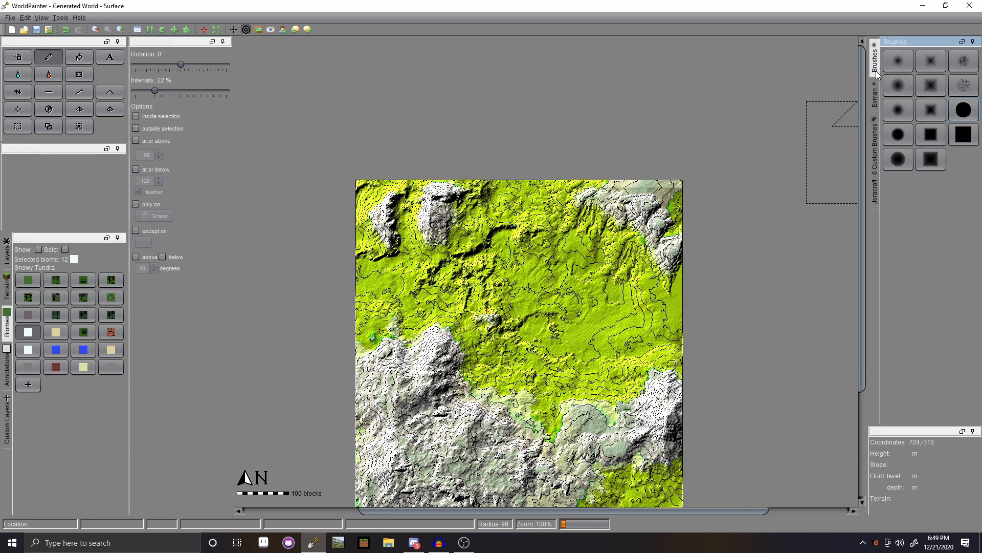
pyautogui.click(974, 61)
pyautogui.moveTo(606, 317); pyautogui.dragTo(562, 230, button='middle')
pyautogui.scroll(-12, 559, 229)
pyautogui.click(501, 241)
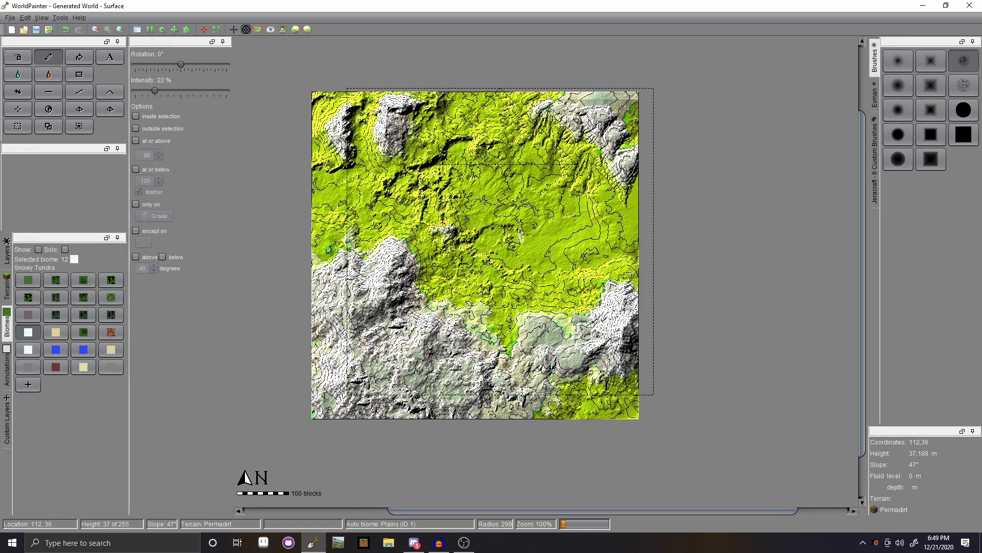
pyautogui.scroll(-3, 500, 241)
pyautogui.click(963, 89)
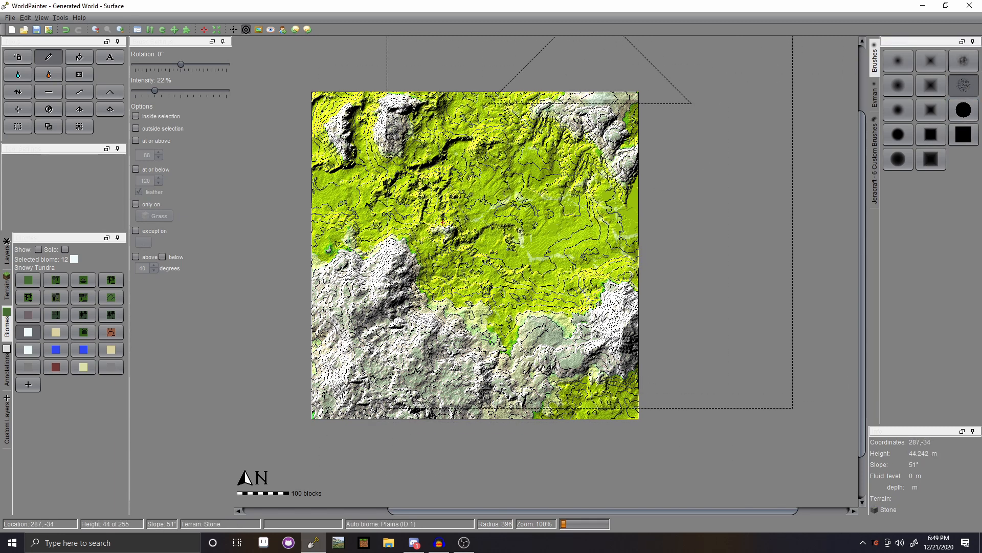
# - Paint Snowy Tundra patches across the green central lowlands
pyautogui.moveTo(589, 203)
pyautogui.mouseDown()
pyautogui.moveTo(457, 287)
pyautogui.moveTo(348, 309)
pyautogui.mouseUp()
pyautogui.scroll(7, 364, 362)
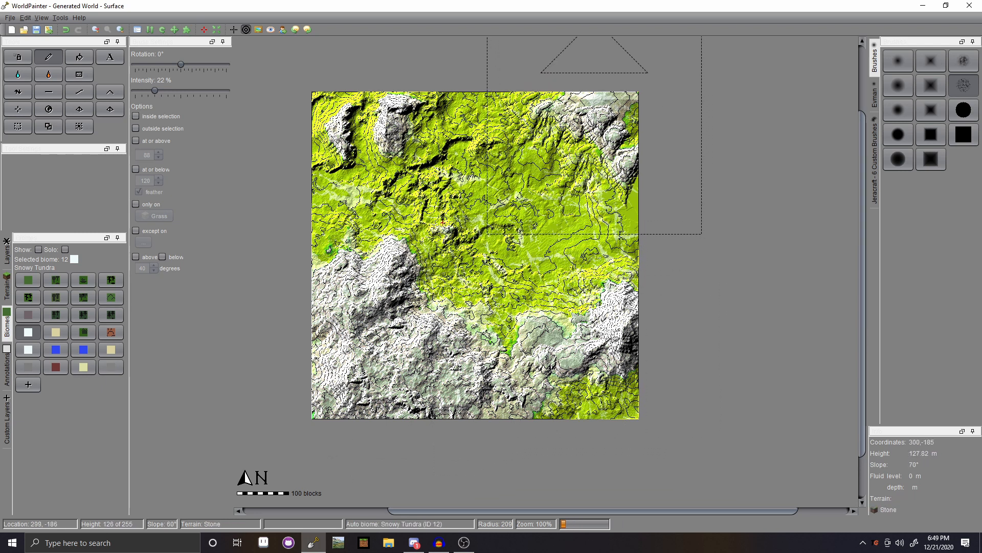
pyautogui.scroll(6, 409, 133)
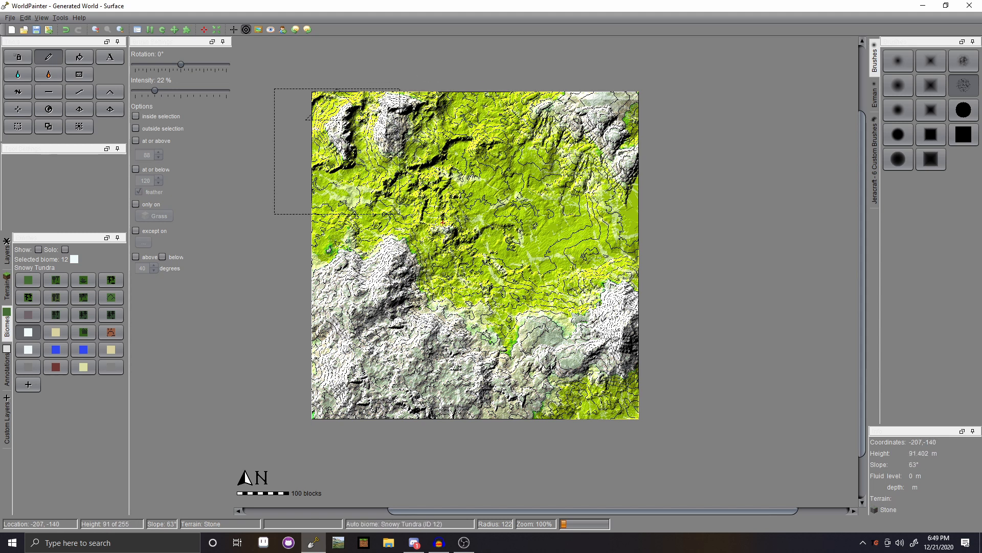
# - Paint Birch Forest strokes in the upper-right lowlands
pyautogui.click(56, 297)
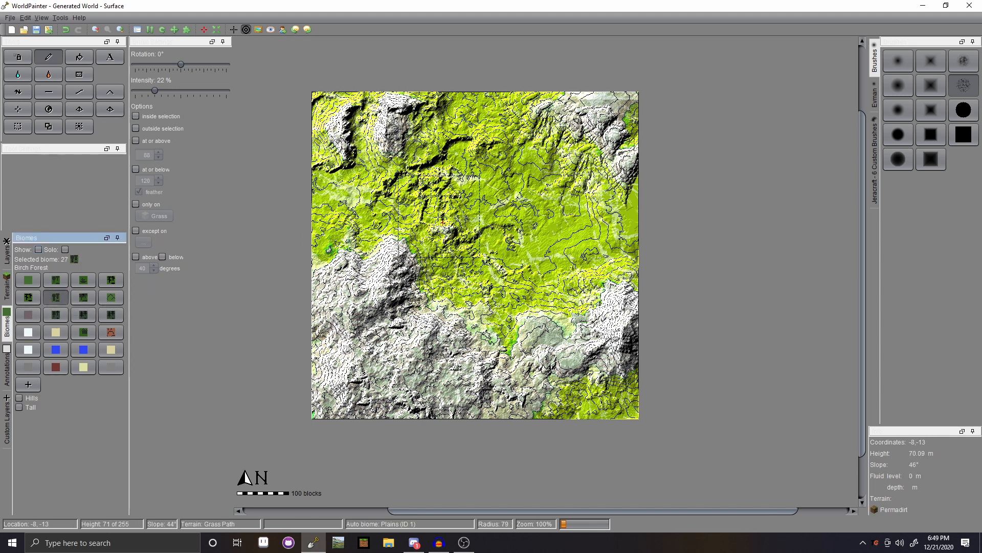
pyautogui.scroll(4, 420, 266)
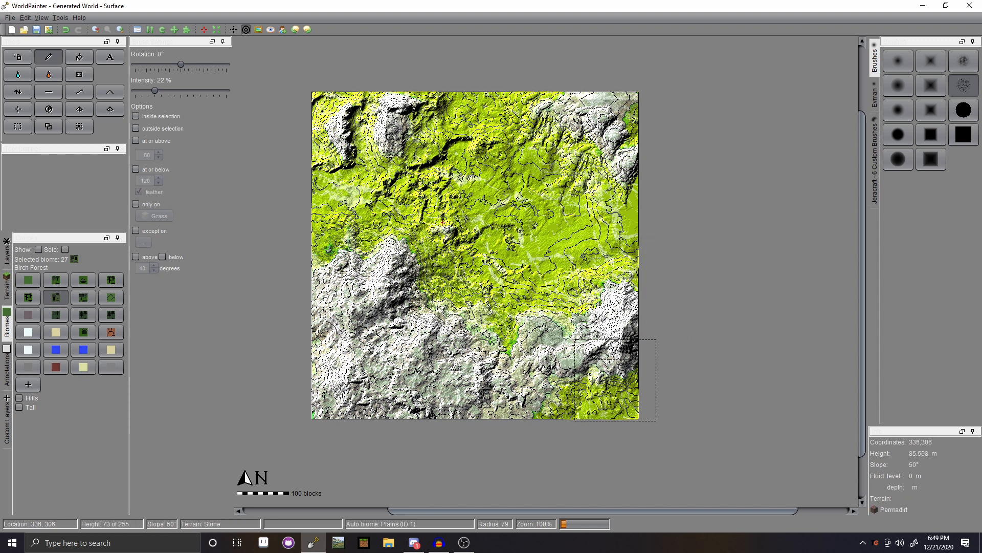
pyautogui.moveTo(627, 215)
pyautogui.mouseDown()
pyautogui.moveTo(604, 169)
pyautogui.moveTo(578, 154)
pyautogui.moveTo(619, 188)
pyautogui.moveTo(575, 189)
pyautogui.moveTo(594, 197)
pyautogui.mouseUp()
pyautogui.scroll(6, 614, 192)
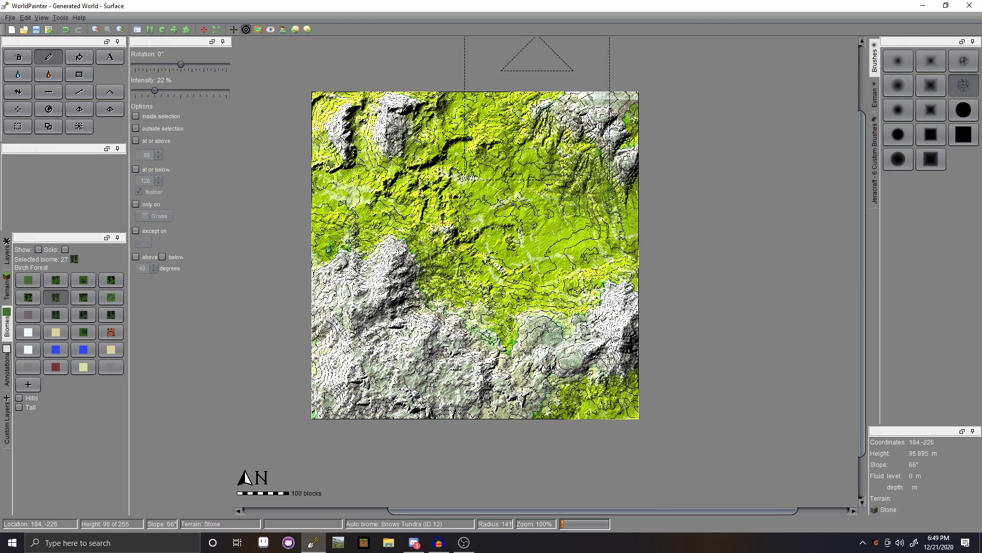
pyautogui.scroll(-8, 422, 120)
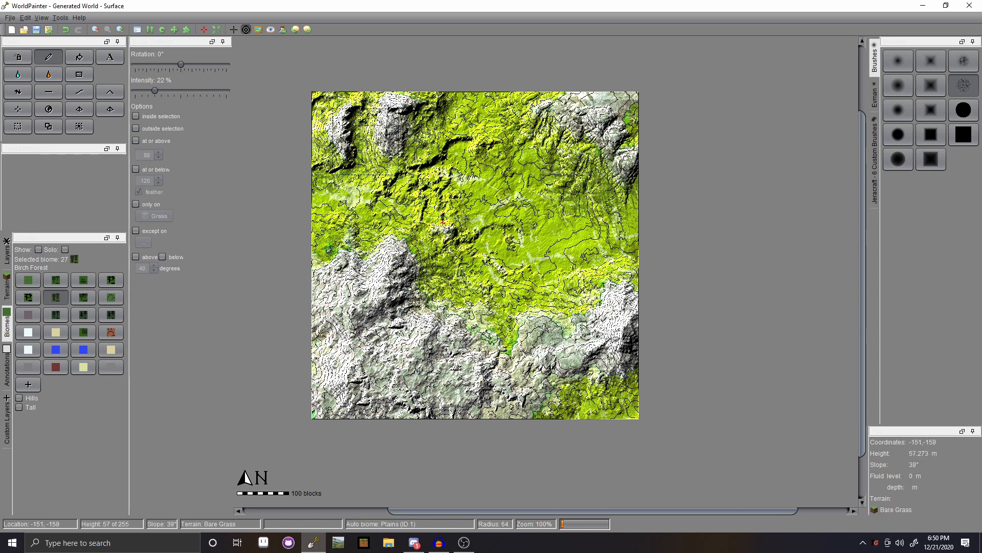
# - Paint a Jungle band across the map centre with a soft round brush rotated 60°
pyautogui.moveTo(182, 65); pyautogui.dragTo(196, 64)
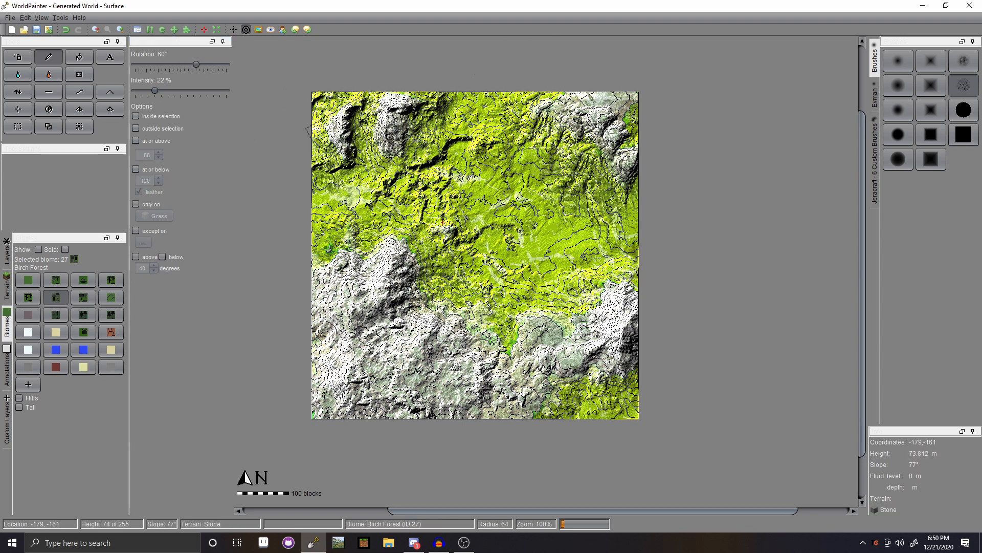
pyautogui.click(112, 280)
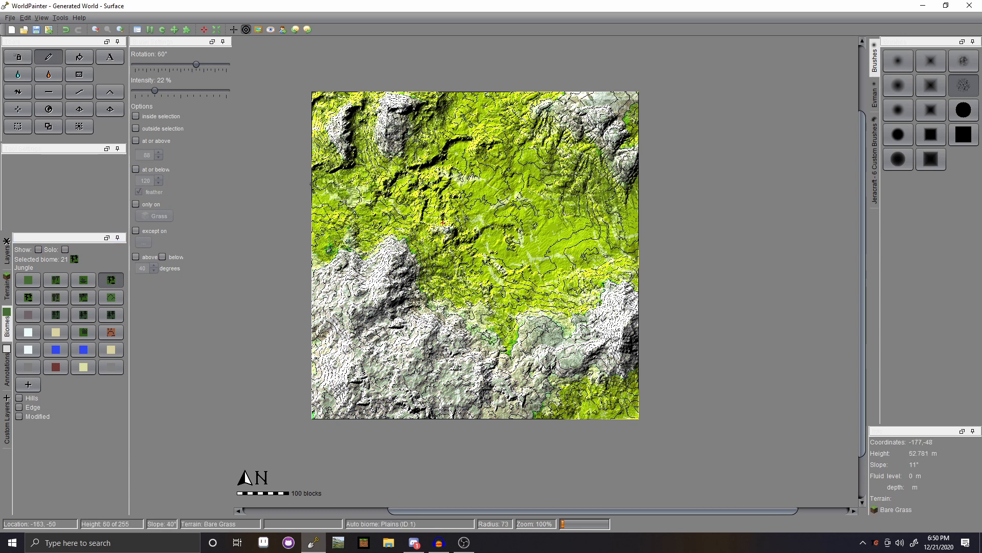
pyautogui.click(892, 86)
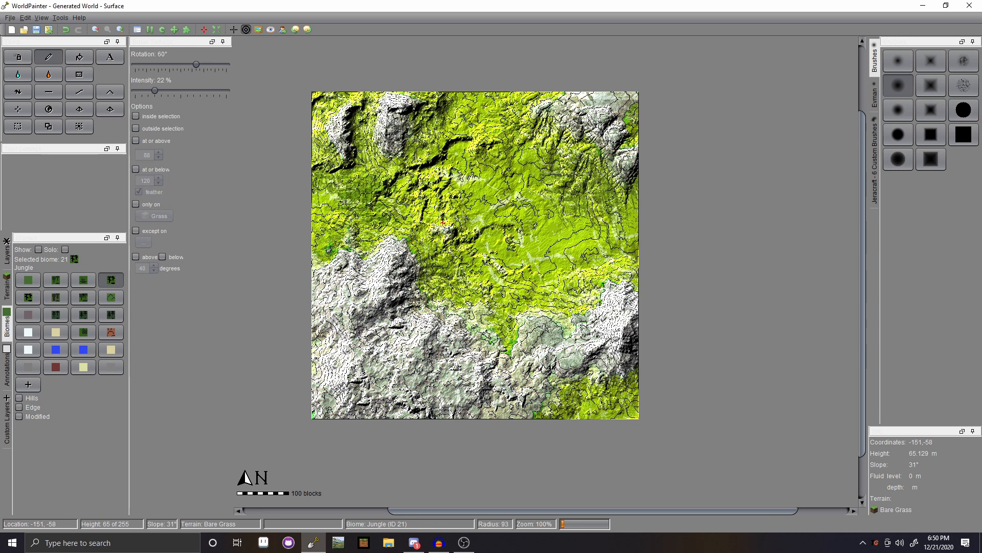
pyautogui.moveTo(400, 191)
pyautogui.mouseDown()
pyautogui.moveTo(517, 213)
pyautogui.moveTo(532, 204)
pyautogui.moveTo(591, 242)
pyautogui.moveTo(583, 258)
pyautogui.moveTo(537, 274)
pyautogui.moveTo(504, 258)
pyautogui.moveTo(509, 233)
pyautogui.moveTo(560, 240)
pyautogui.moveTo(491, 225)
pyautogui.mouseUp()
pyautogui.scroll(-7, 528, 247)
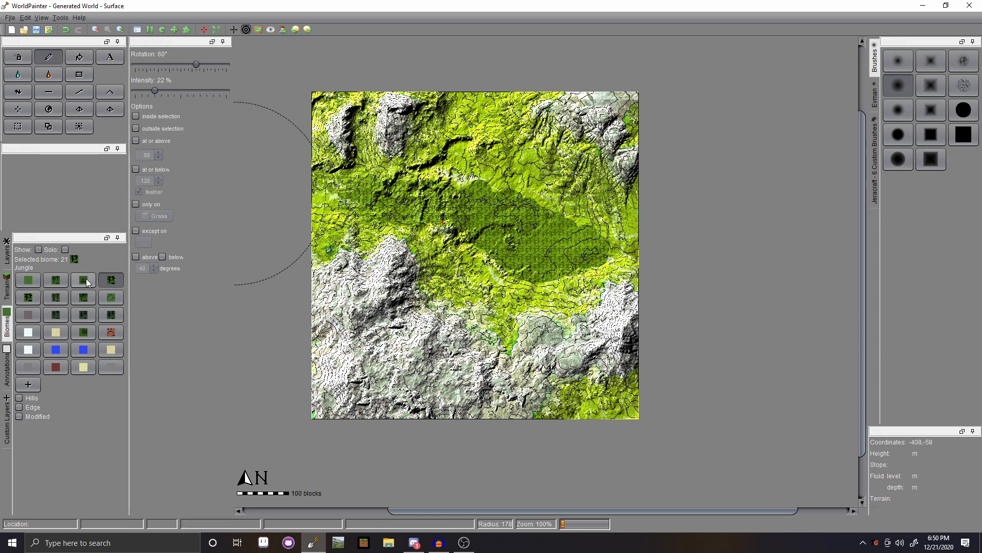
# - Select the Swamp biome with a textured brush
pyautogui.click(83, 279)
pyautogui.scroll(6, 458, 184)
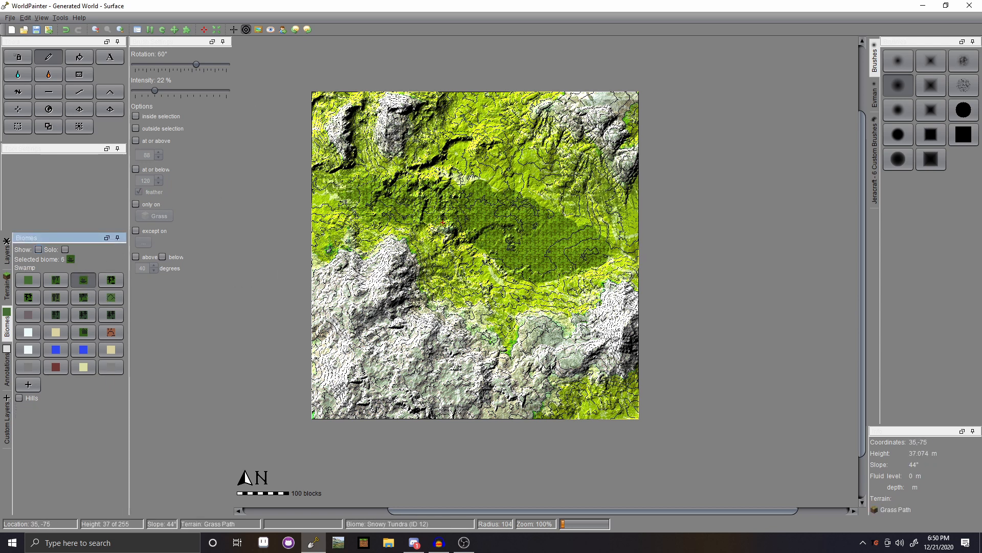
pyautogui.click(963, 60)
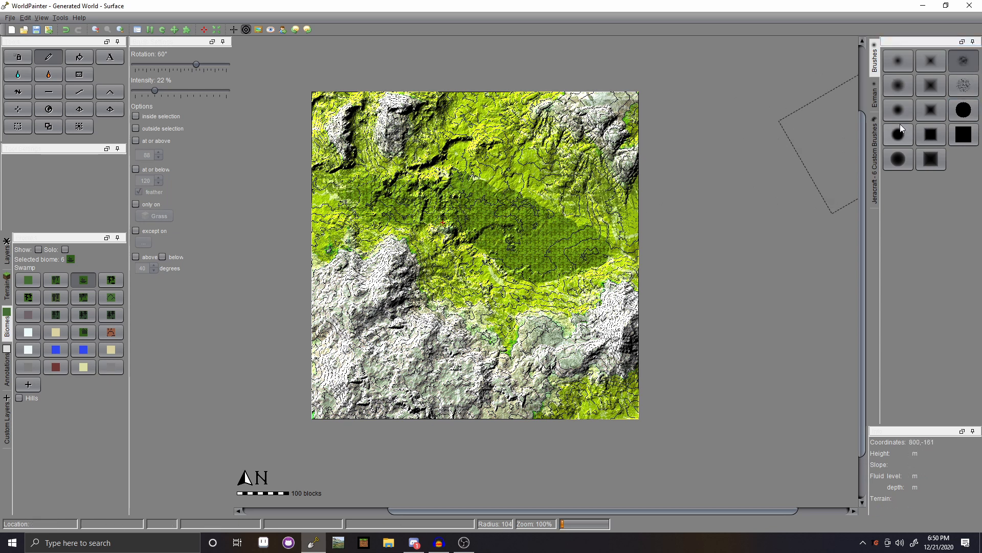
# - Paint Giant Tree Taiga patches near the map's top centre with a textured brush, ending at radius 500
pyautogui.click(964, 85)
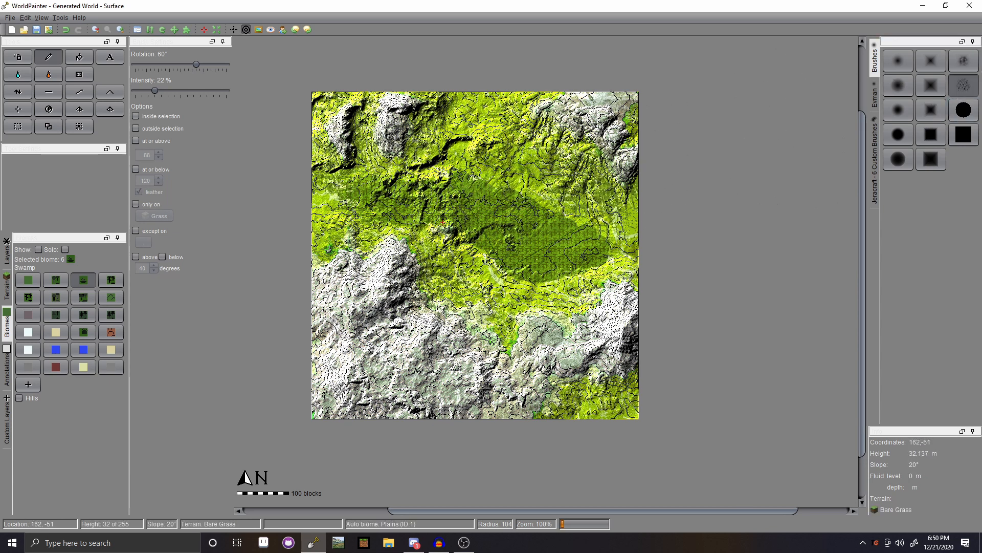
pyautogui.scroll(5, 605, 237)
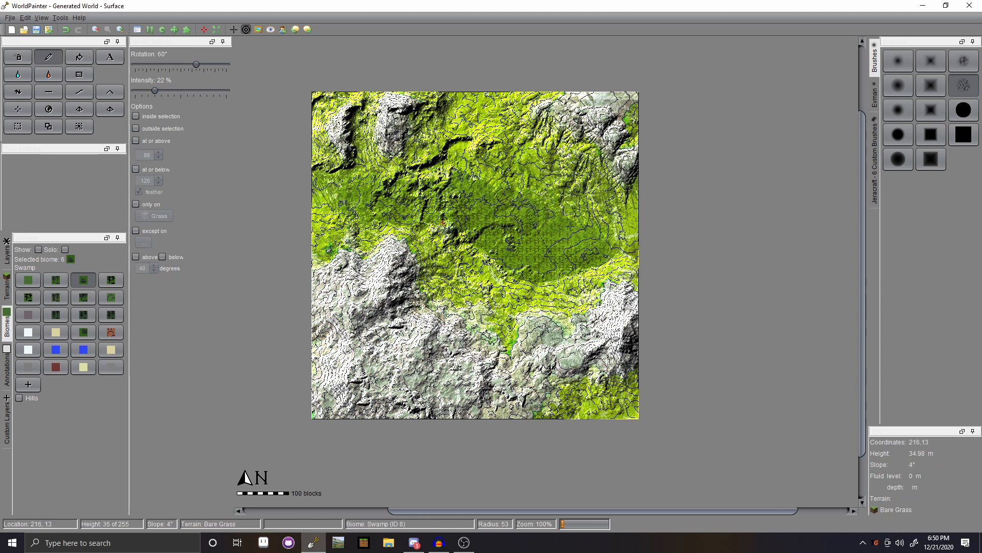
pyautogui.click(84, 315)
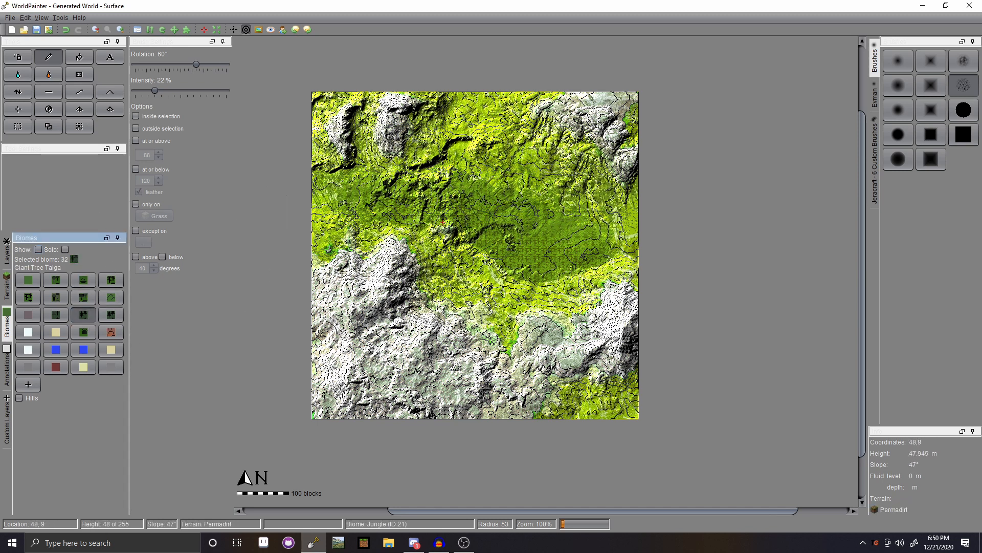
pyautogui.moveTo(467, 227); pyautogui.dragTo(473, 243)
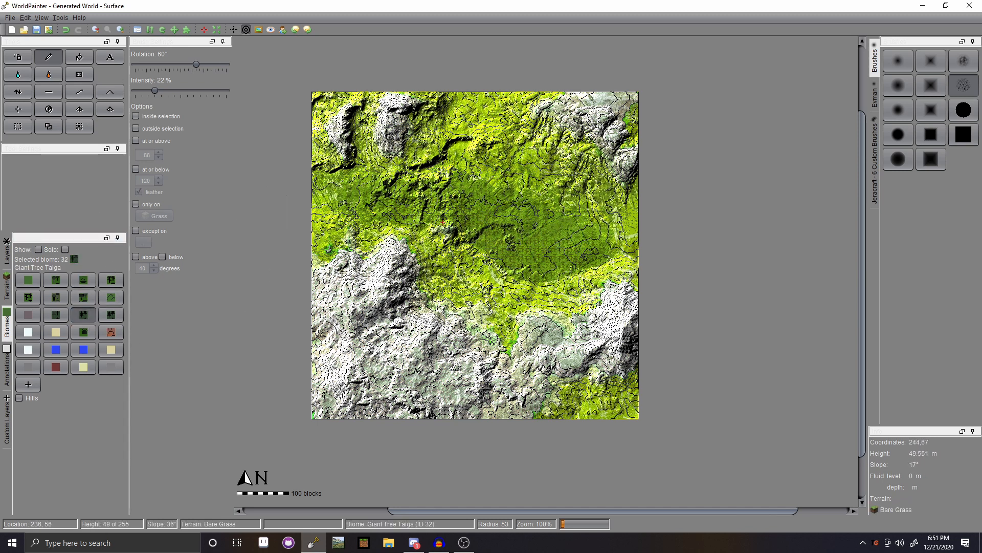
pyautogui.moveTo(435, 166)
pyautogui.mouseDown()
pyautogui.moveTo(501, 156)
pyautogui.moveTo(458, 163)
pyautogui.moveTo(481, 129)
pyautogui.mouseUp()
pyautogui.scroll(15, 522, 128)
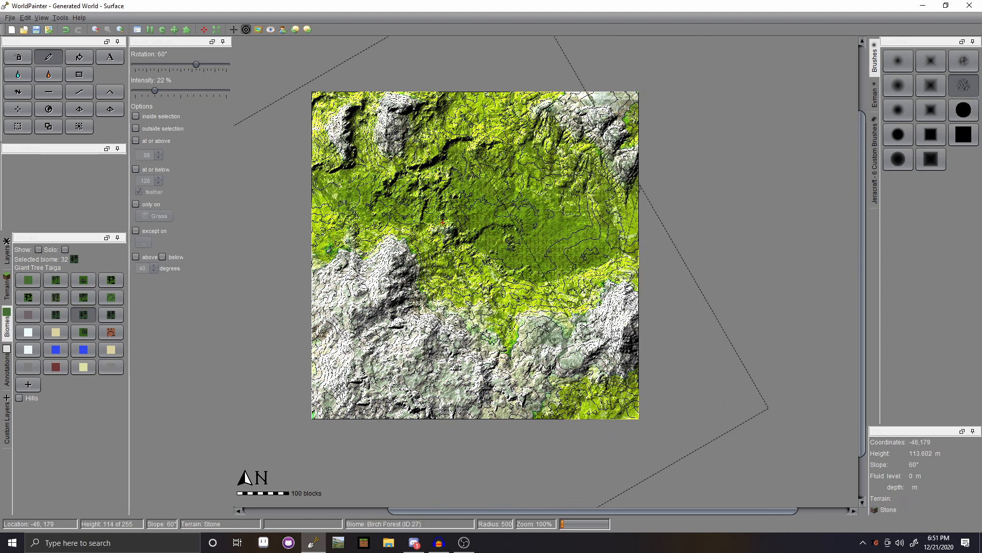
pyautogui.click(7, 19)
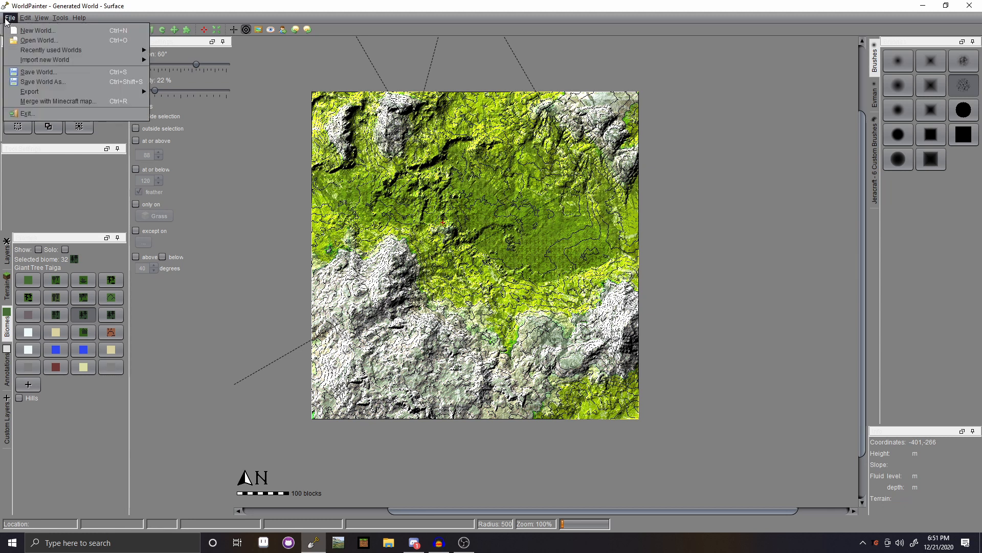
pyautogui.moveTo(54, 94)
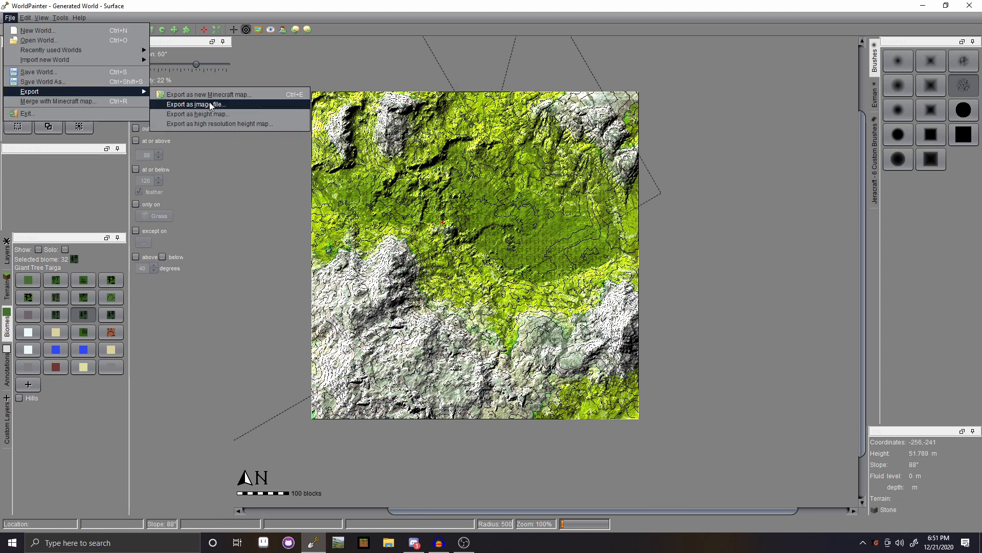
pyautogui.moveTo(41, 17)
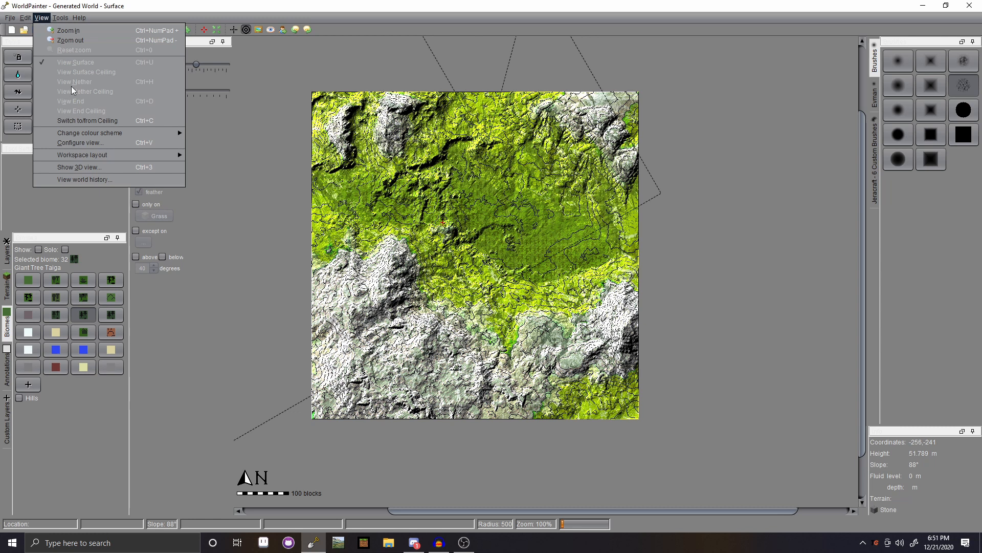
pyautogui.click(79, 166)
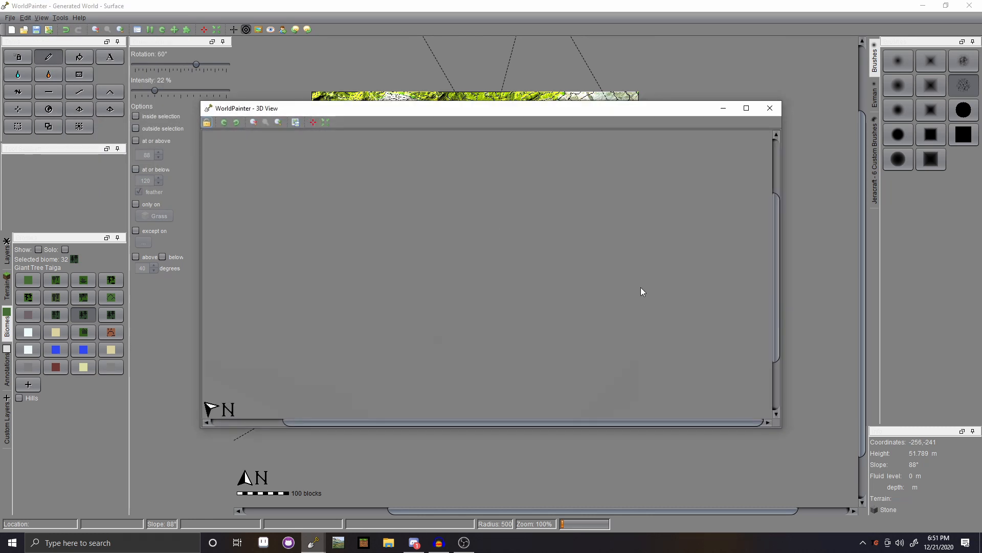
pyautogui.scroll(-1, 481, 280)
pyautogui.scroll(1, 477, 276)
pyautogui.scroll(-1, 465, 282)
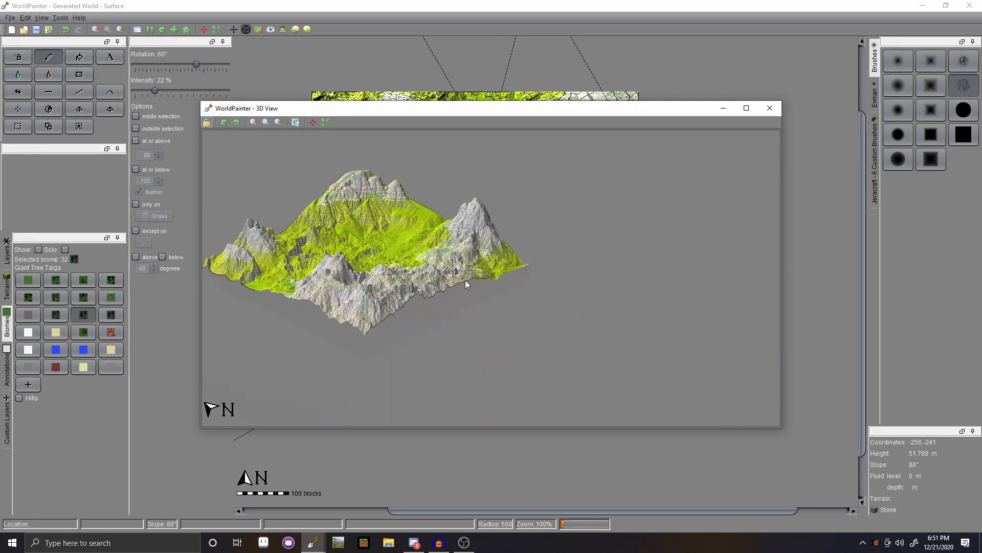
pyautogui.scroll(1, 467, 286)
pyautogui.moveTo(500, 307); pyautogui.dragTo(457, 259)
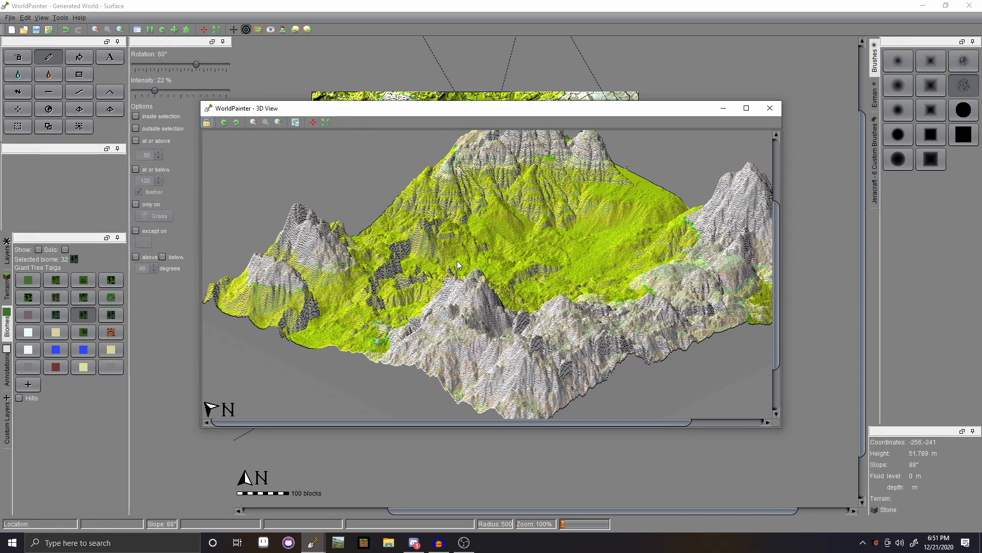
pyautogui.moveTo(576, 244); pyautogui.dragTo(547, 243)
pyautogui.click(770, 108)
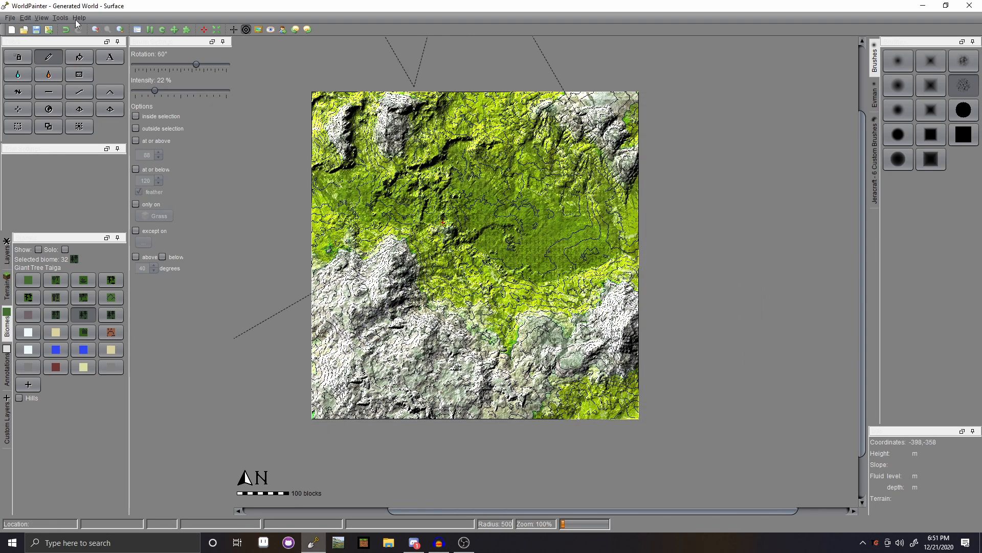
# - Open the Export as new Minecraft map settings and look over the Resources and Caves tabs
pyautogui.click(10, 18)
pyautogui.moveTo(116, 94)
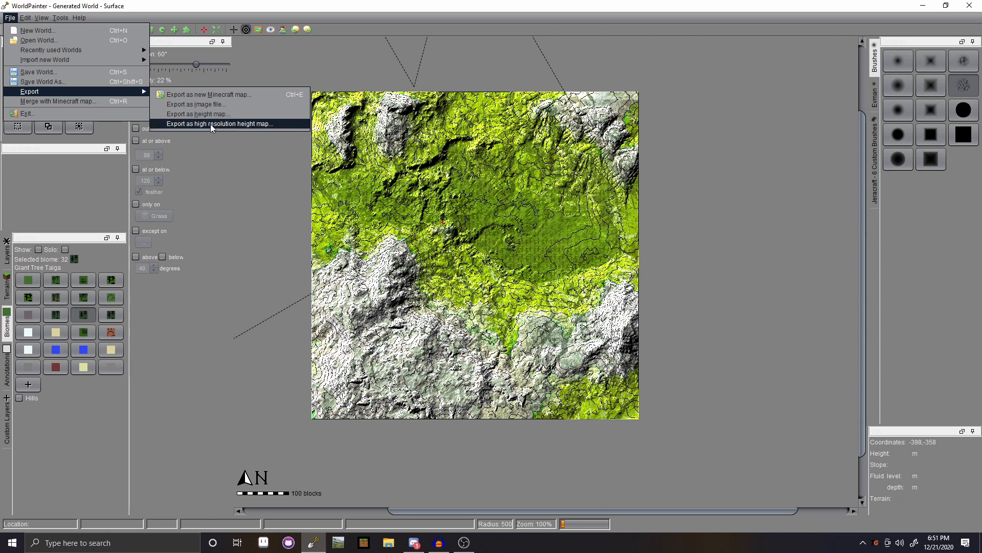
pyautogui.click(210, 95)
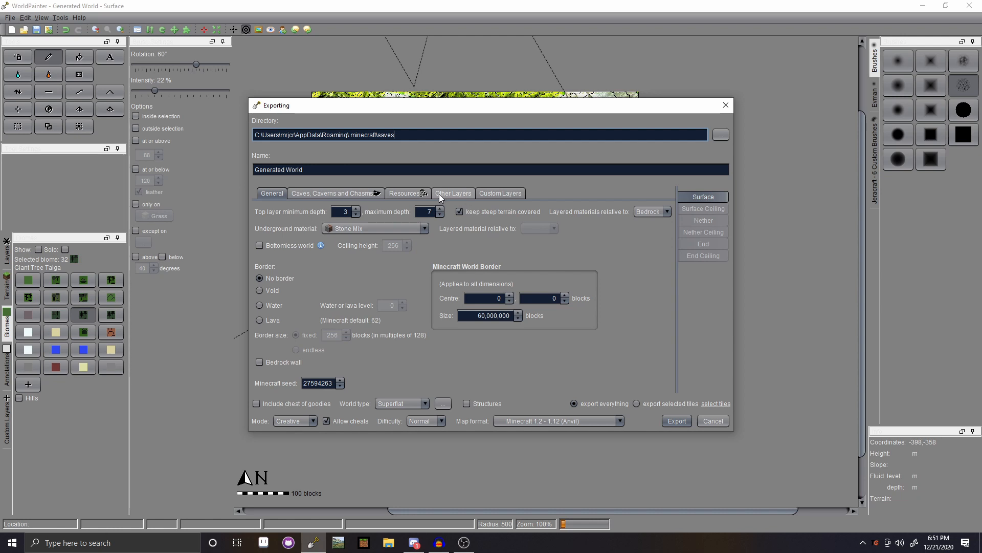
pyautogui.click(409, 194)
pyautogui.click(318, 193)
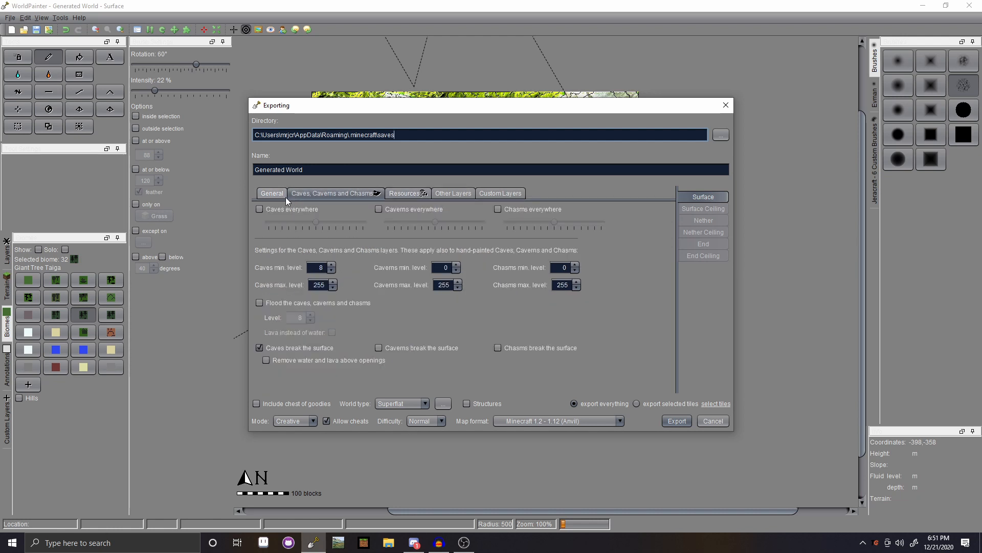
pyautogui.click(272, 193)
# - Change the underground material from Stone Mix to Stone on the General tab
pyautogui.click(361, 229)
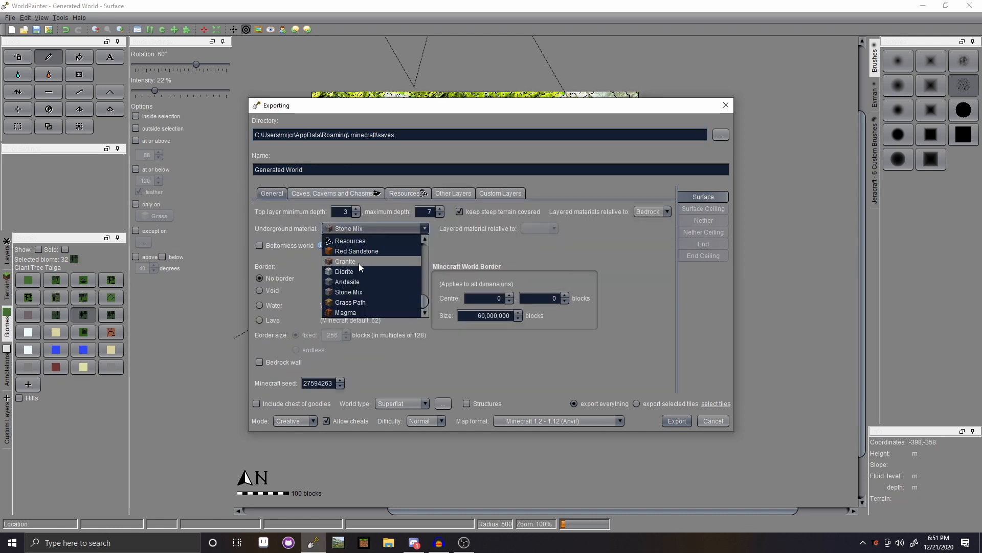
pyautogui.scroll(5, 360, 301)
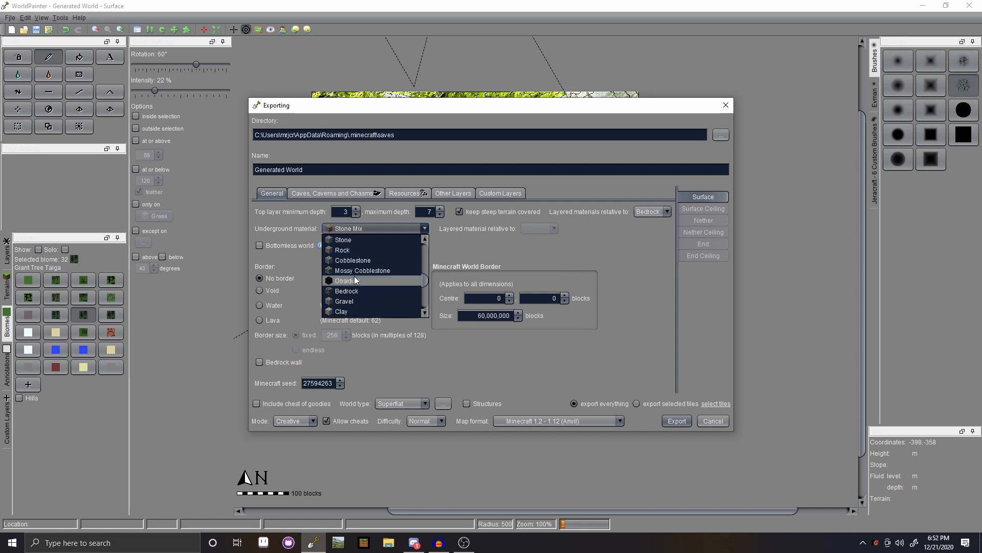
pyautogui.click(356, 239)
pyautogui.click(405, 193)
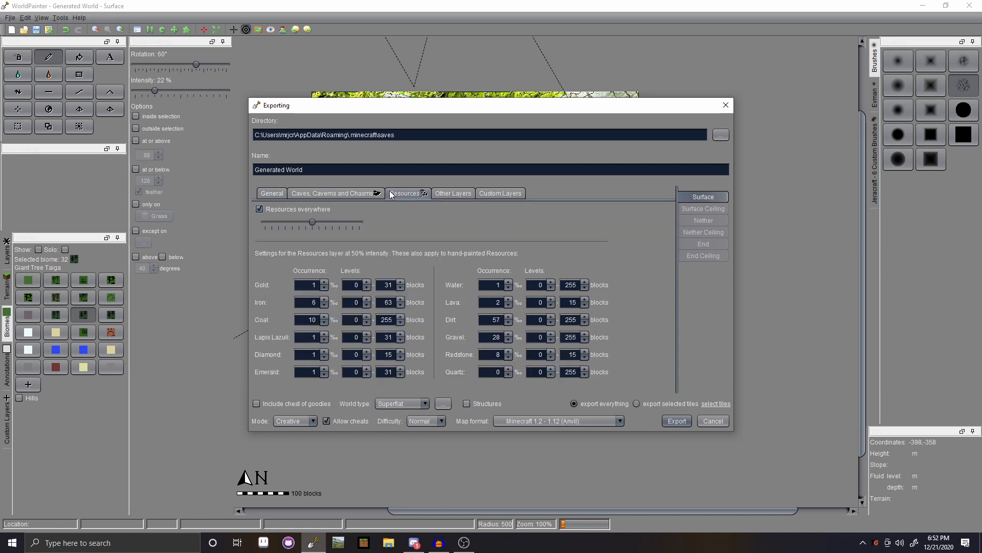
pyautogui.click(276, 195)
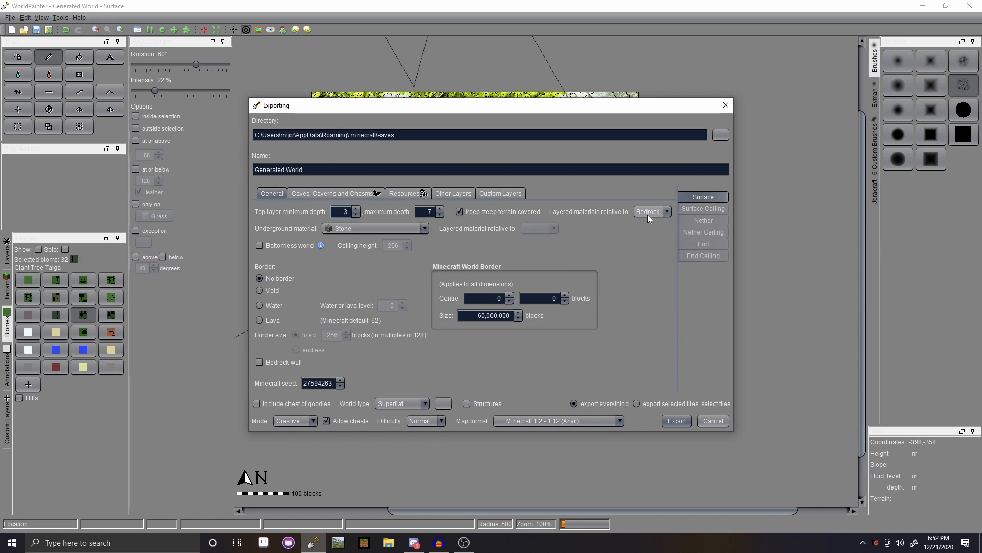
# - Keep Stone underground, switch to exporting selected tiles, then select all 25 tiles and clear them
pyautogui.click(362, 229)
pyautogui.click(361, 232)
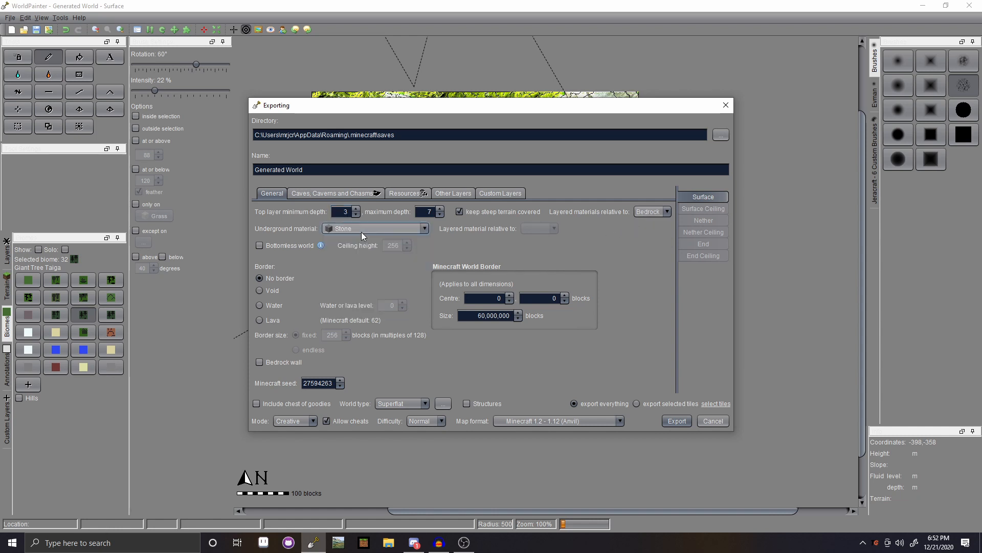
pyautogui.click(665, 403)
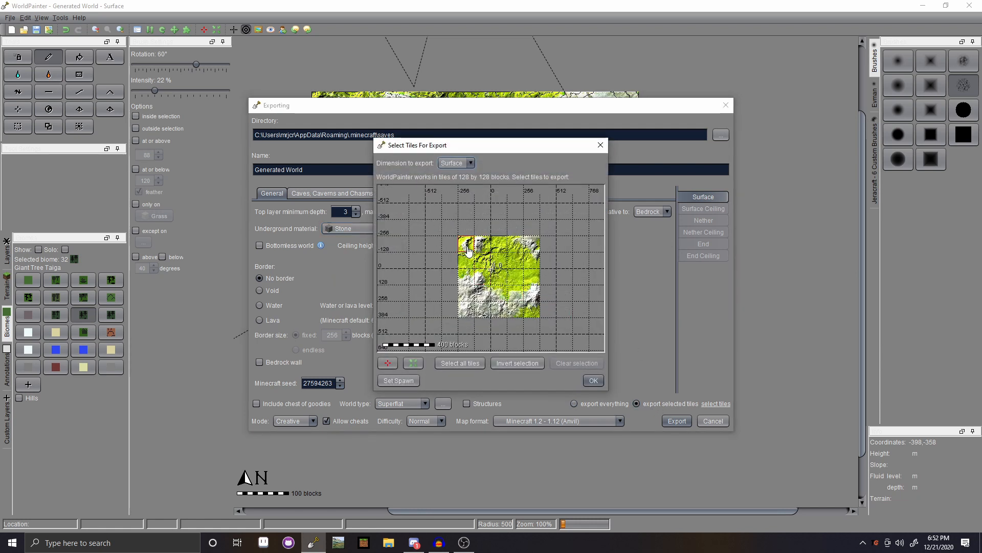
pyautogui.moveTo(466, 248); pyautogui.dragTo(532, 312)
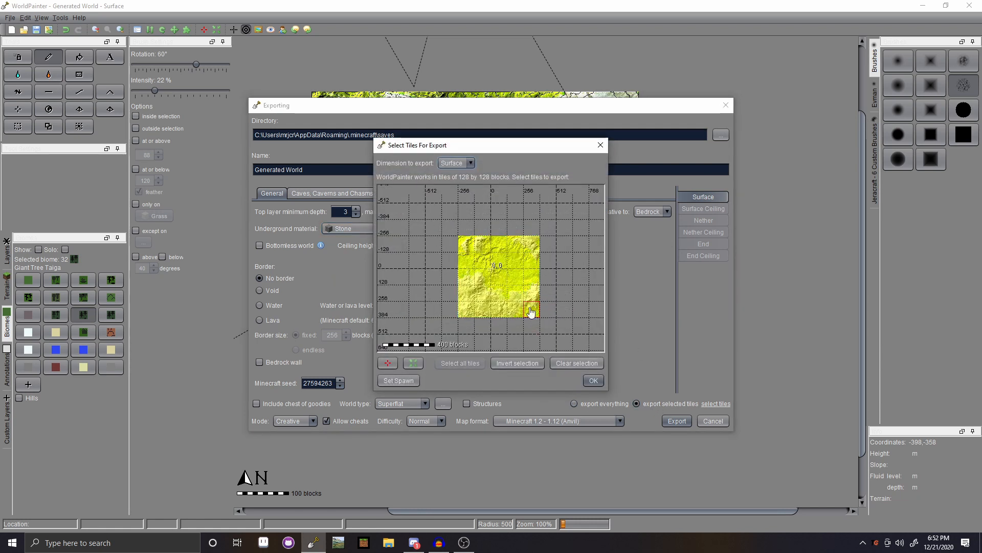
pyautogui.click(468, 247)
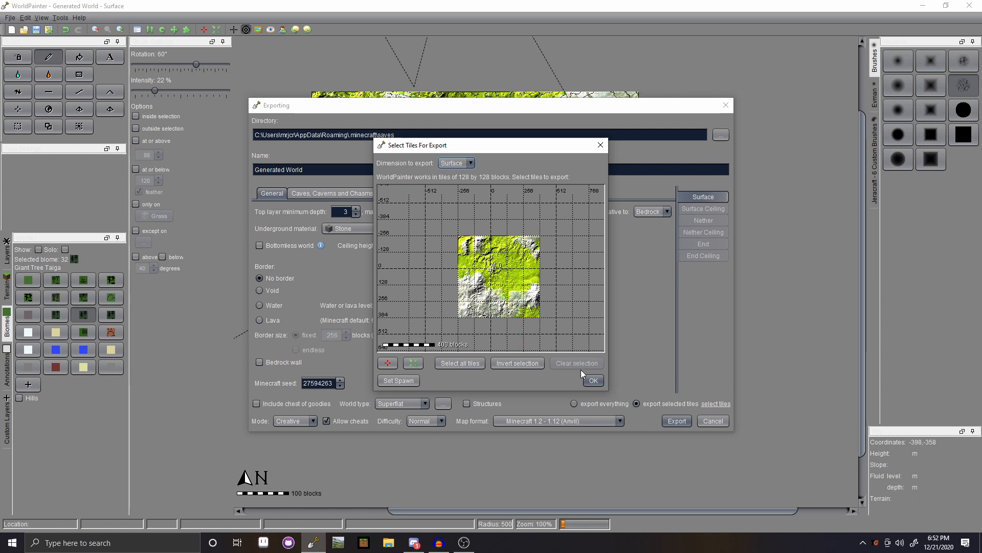
pyautogui.click(593, 381)
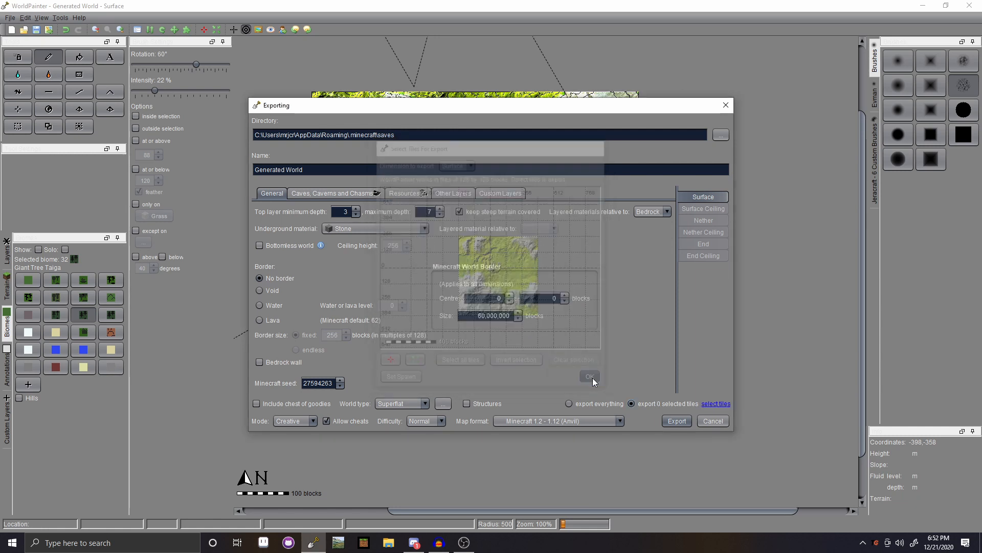
# - Attempt the export, dismiss the no-tiles error, and switch back to exporting the whole map
pyautogui.click(674, 421)
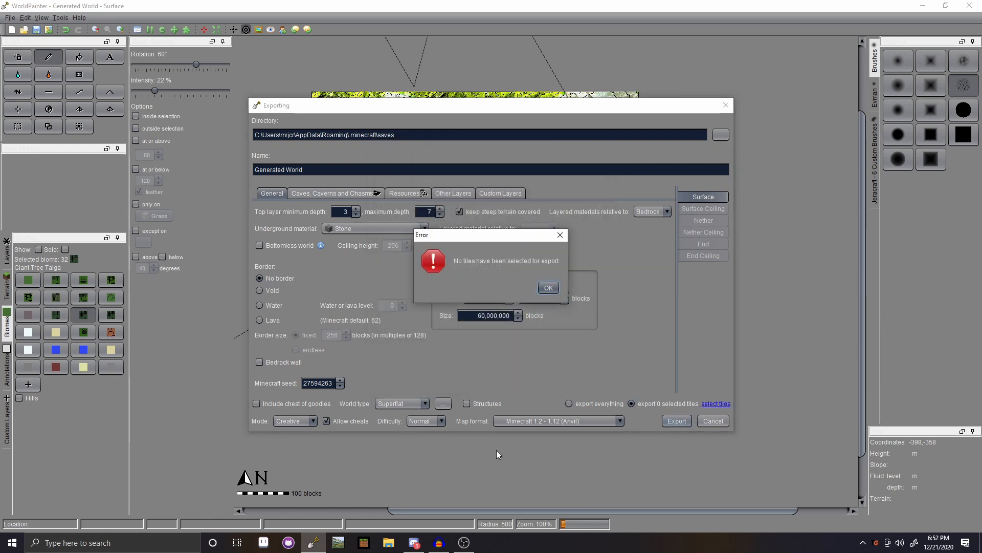
pyautogui.click(547, 288)
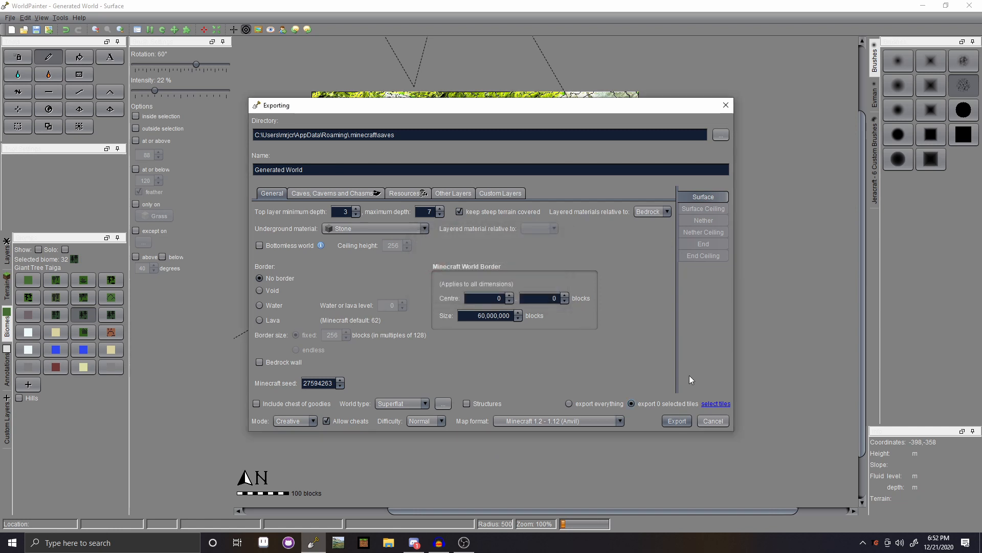
pyautogui.click(568, 404)
# - Export the whole Generated World map, acknowledge the success message, and minimise WorldPainter
pyautogui.click(674, 421)
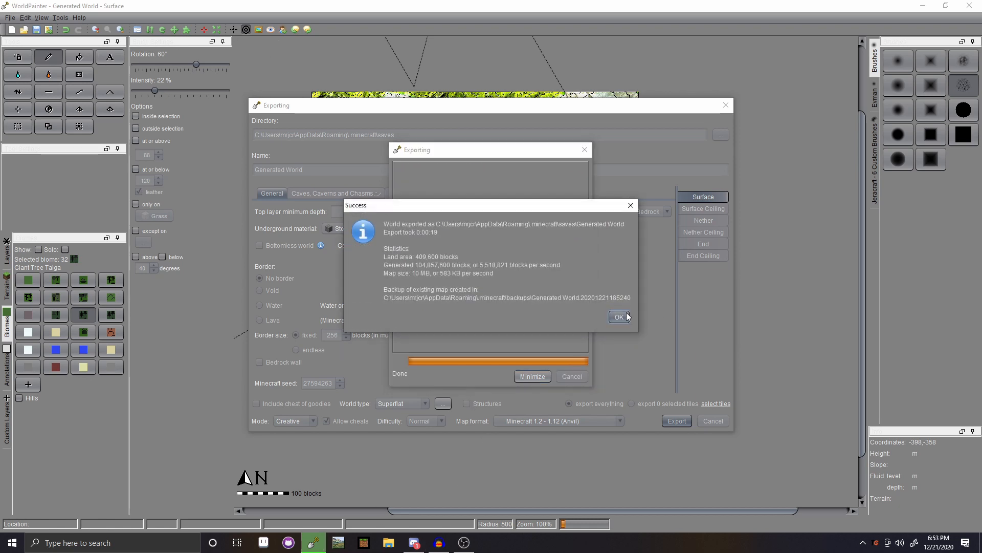
pyautogui.click(619, 316)
pyautogui.click(923, 6)
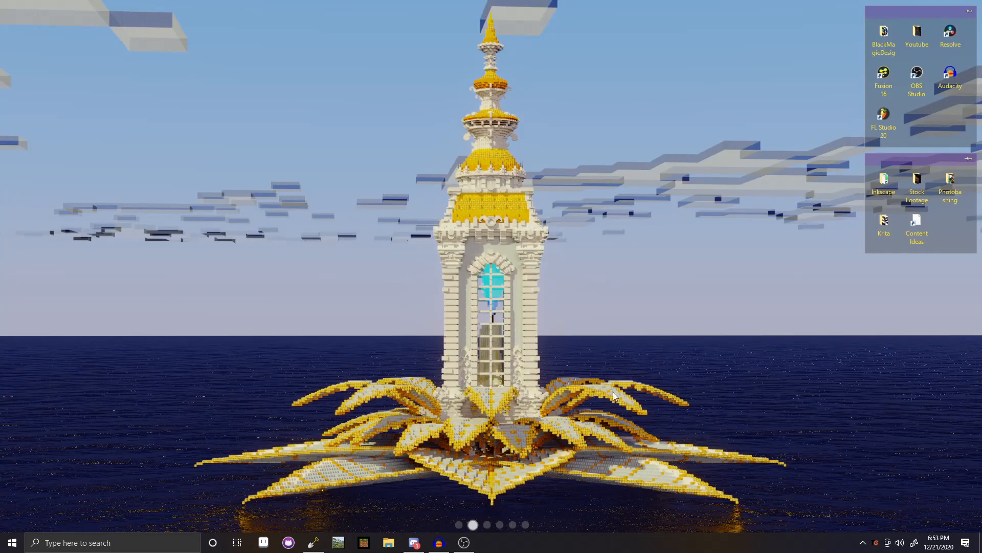
# - Launch Minecraft 1.12.2 from the desktop shortcut with the forge profile and maximise the game window
pyautogui.click(460, 525)
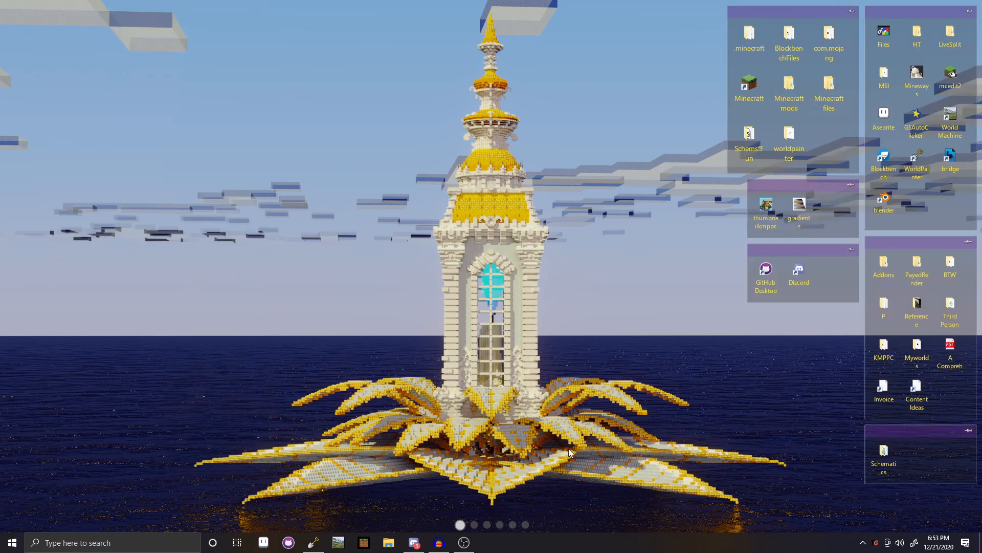
pyautogui.doubleClick(749, 87)
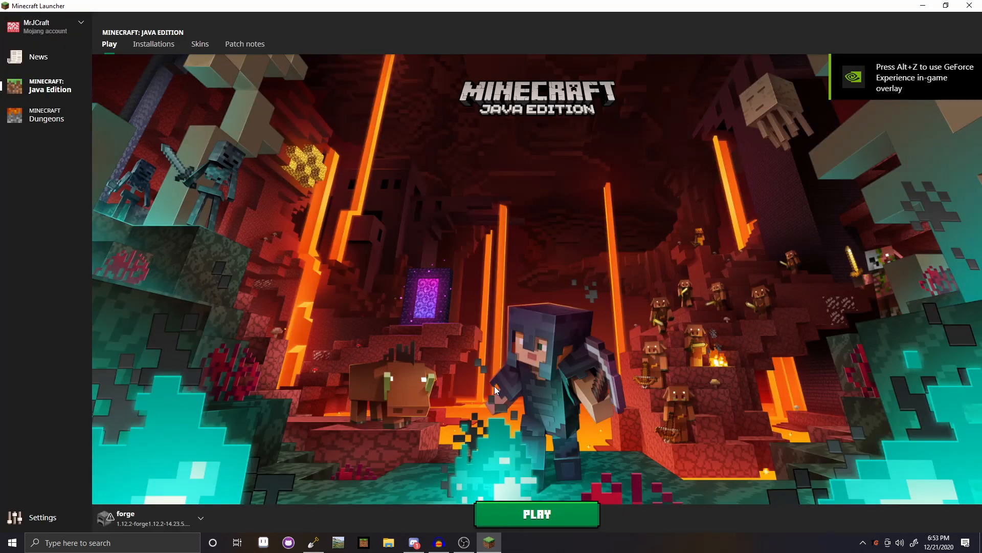
pyautogui.click(529, 521)
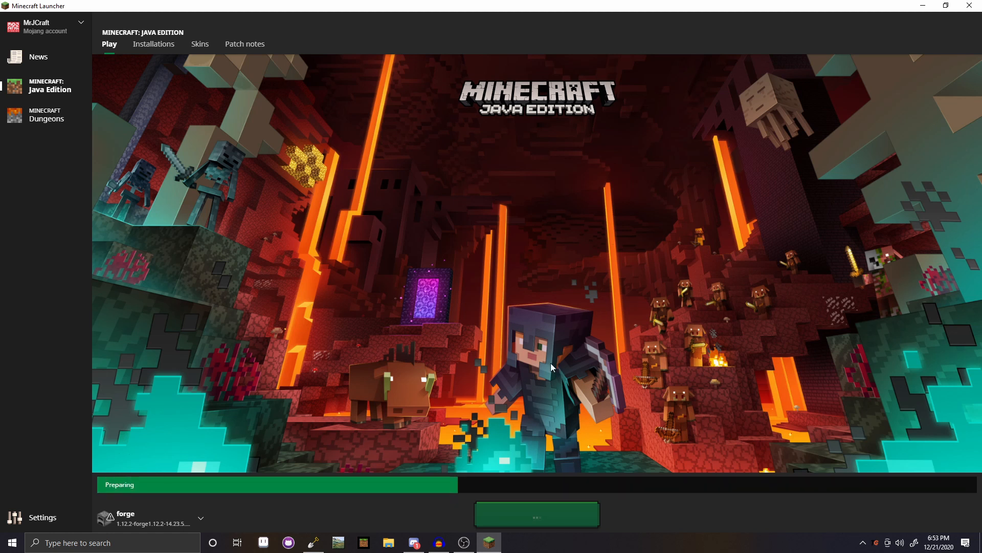
pyautogui.click(198, 518)
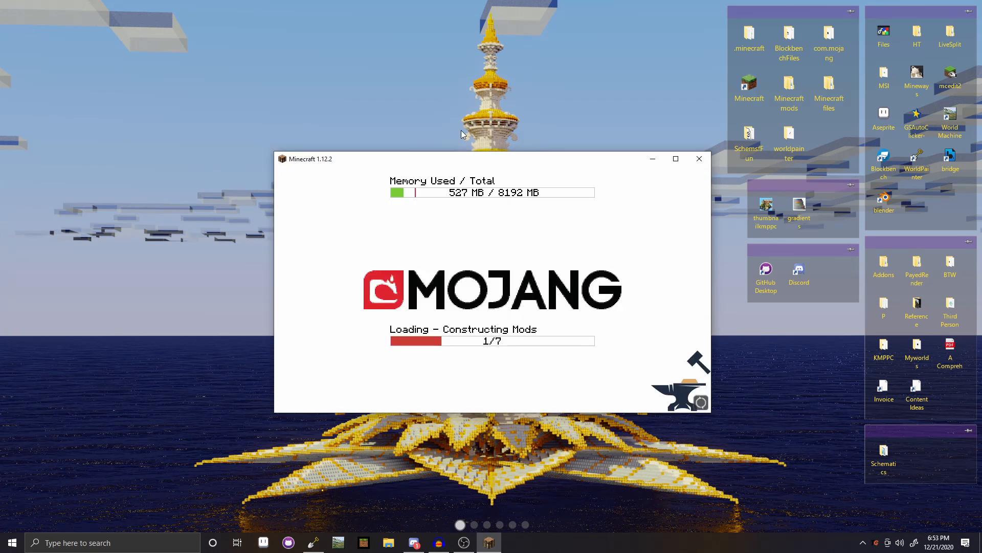
pyautogui.doubleClick(518, 159)
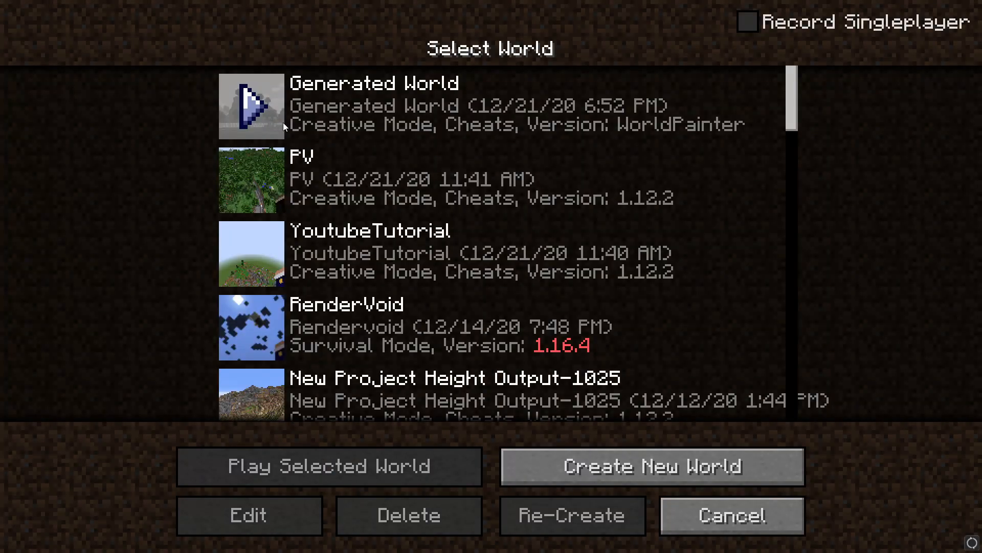
# - Load Generated World from the top of the Select World list
pyautogui.click(283, 122)
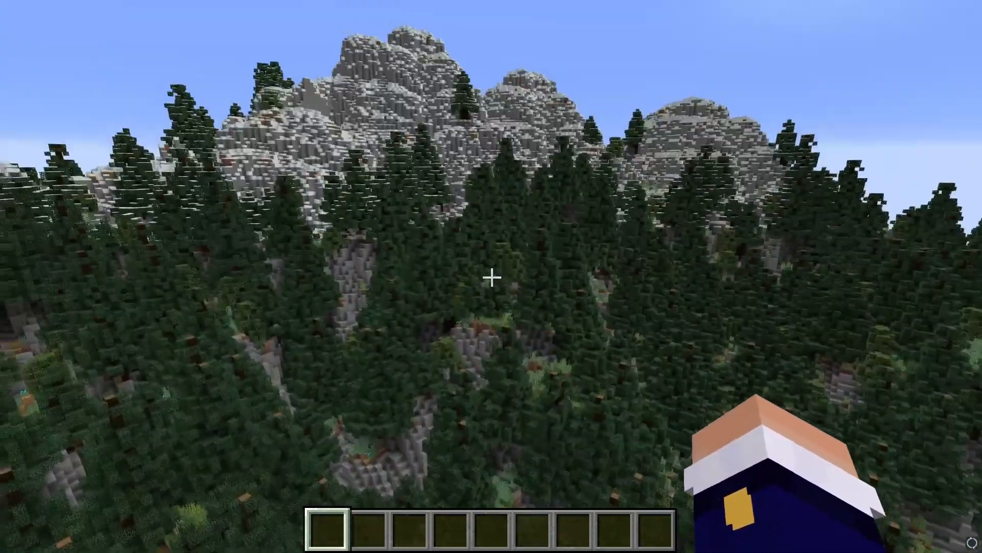
# - Fly forward and climb over the rocky snowy peaks toward the distant spire and snowy ridge
pyautogui.press('w')
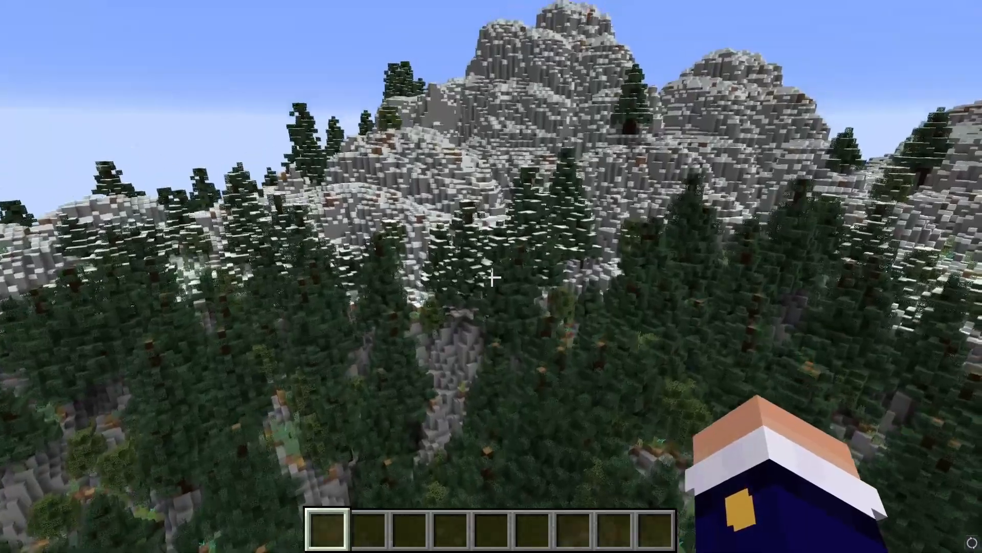
pyautogui.press('w')
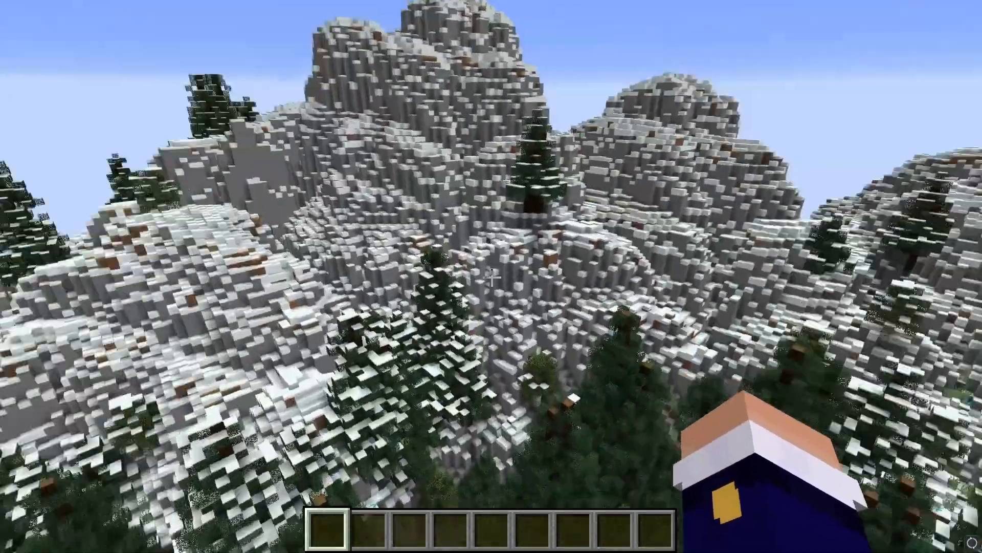
pyautogui.press('w')
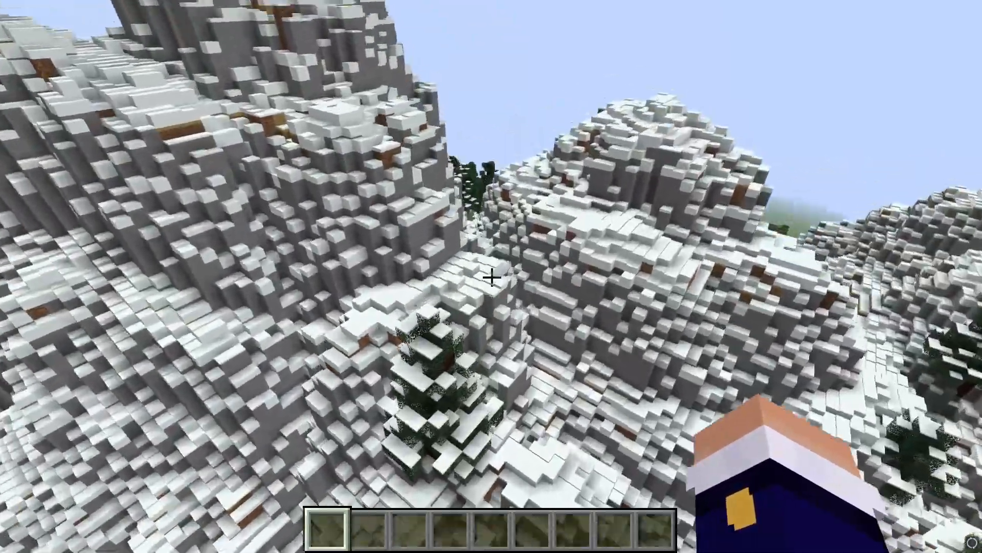
pyautogui.press('w')
pyautogui.press('space')
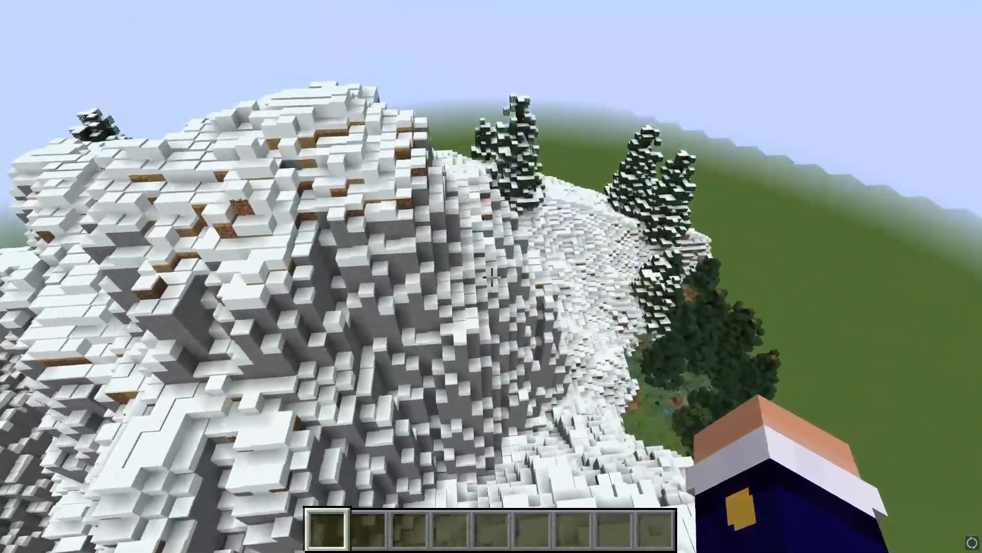
pyautogui.press('w')
pyautogui.press('space')
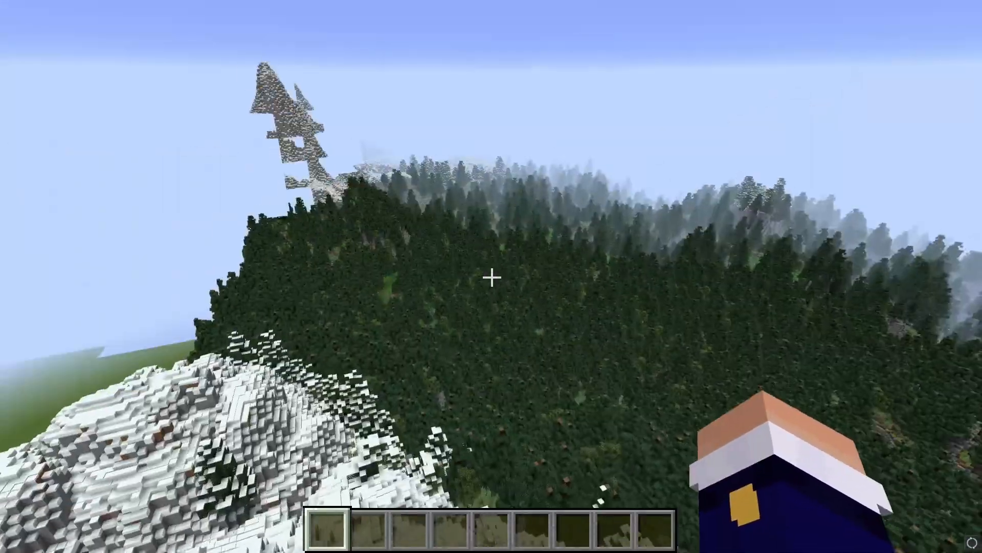
pyautogui.press('w')
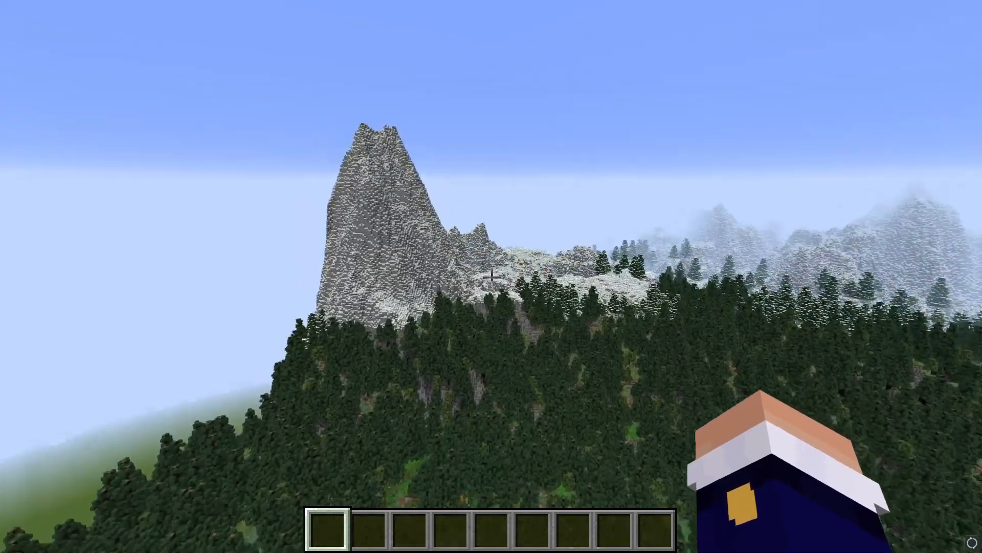
pyautogui.press('w')
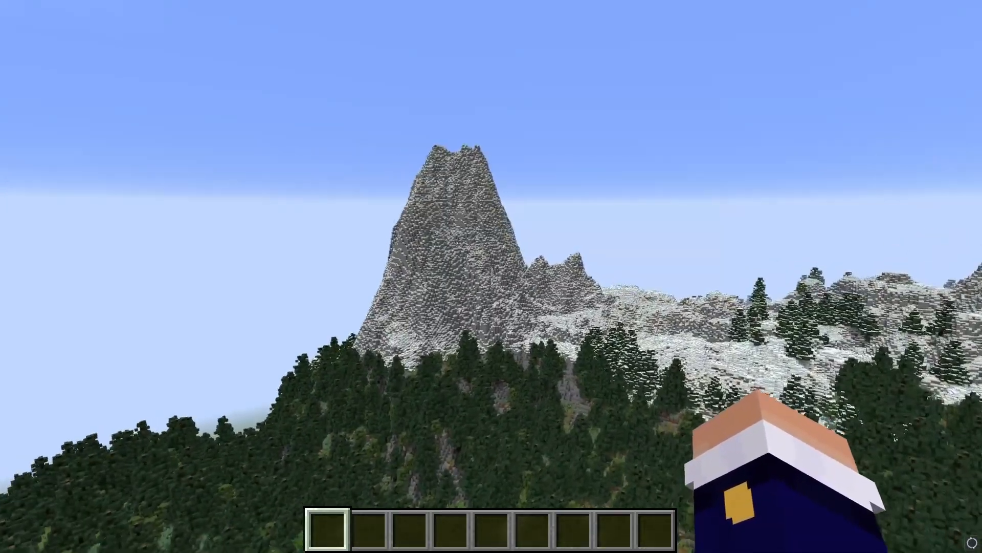
pyautogui.press('w')
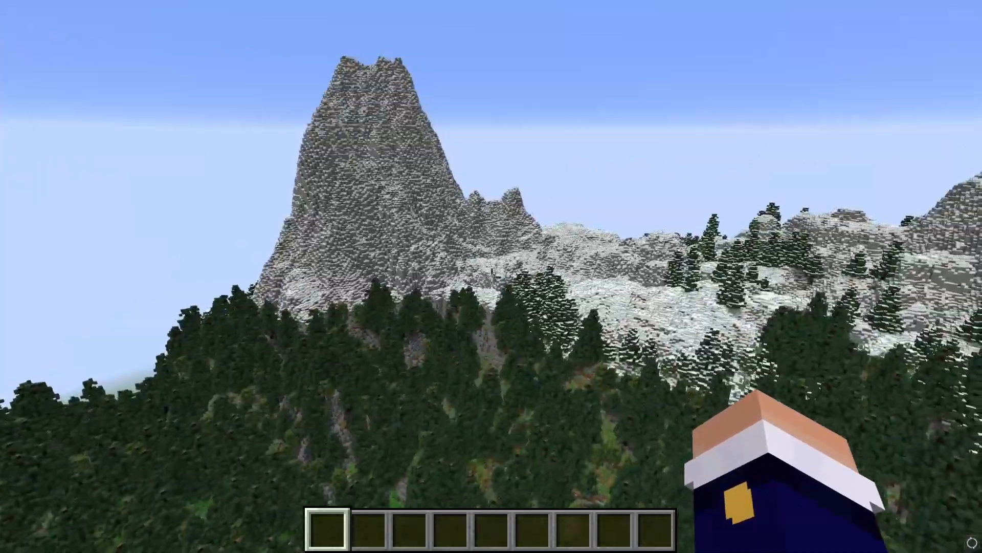
pyautogui.press('w')
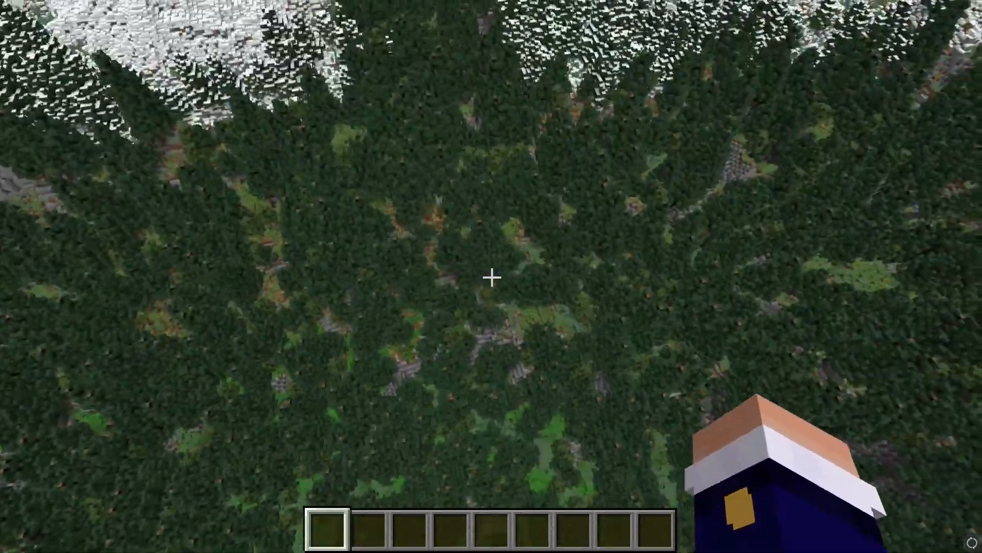
pyautogui.press('w')
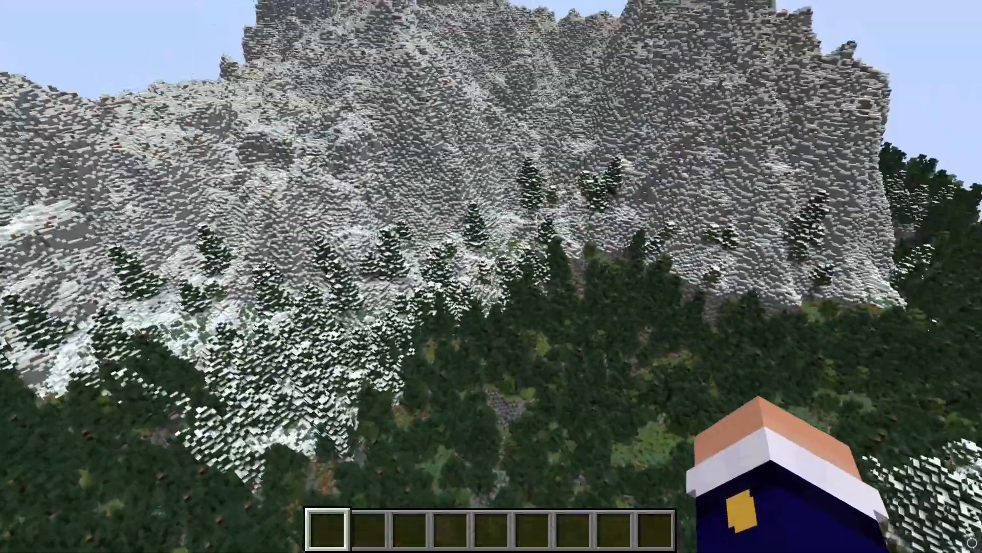
pyautogui.press('w')
pyautogui.press('w')
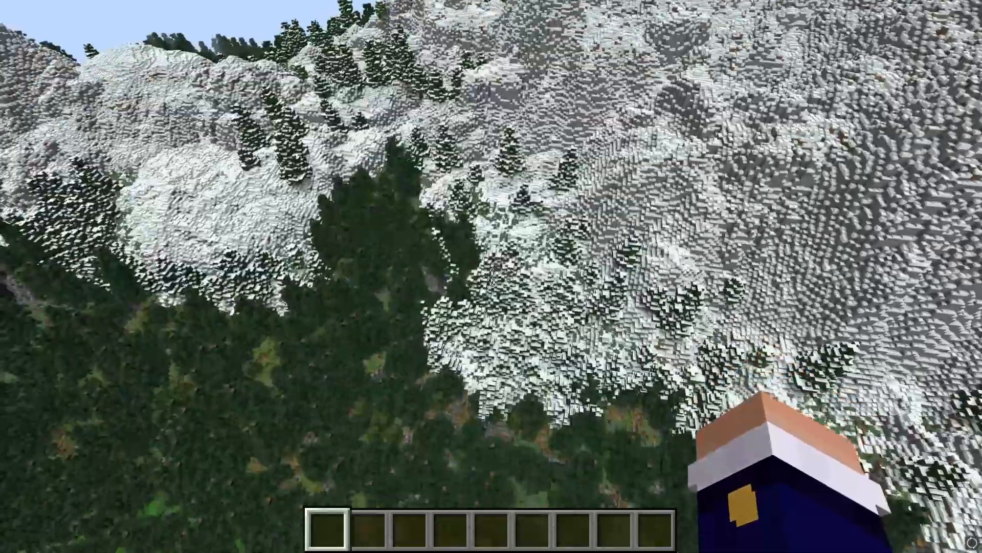
pyautogui.press('w')
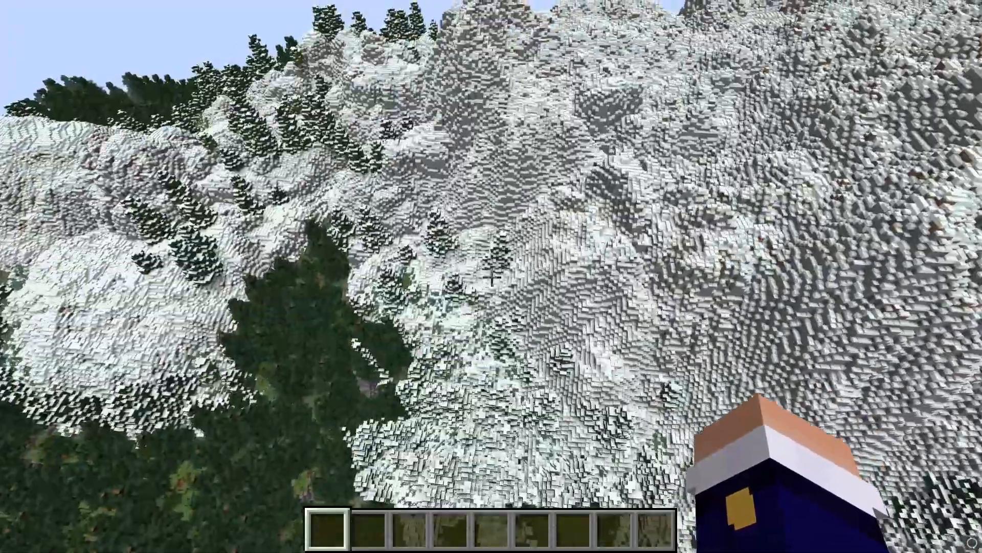
pyautogui.press('w')
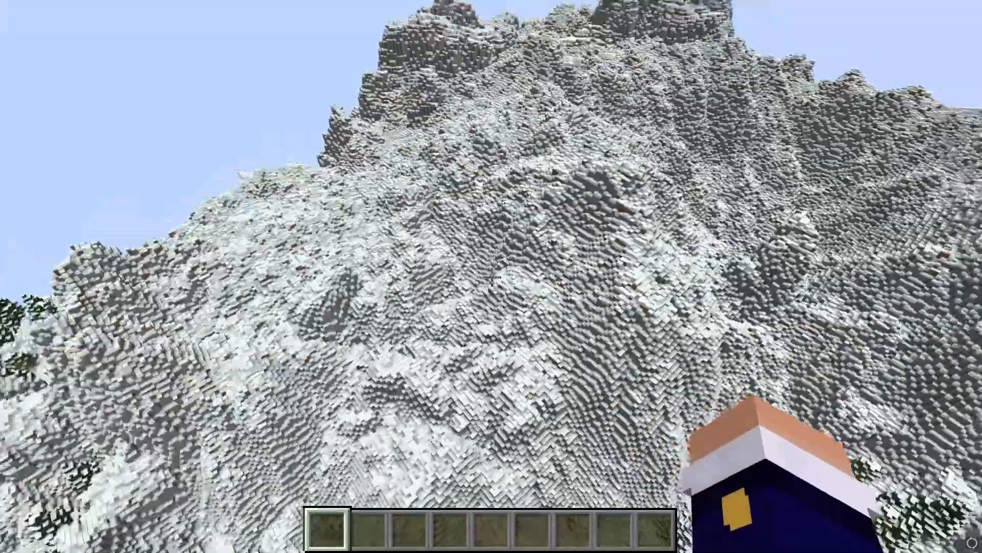
pyautogui.press('w')
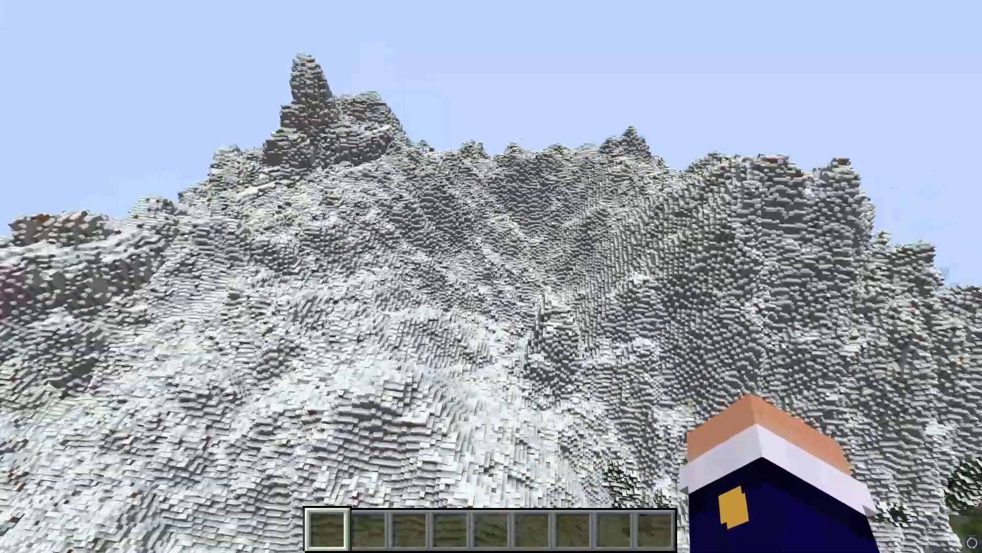
pyautogui.press('w')
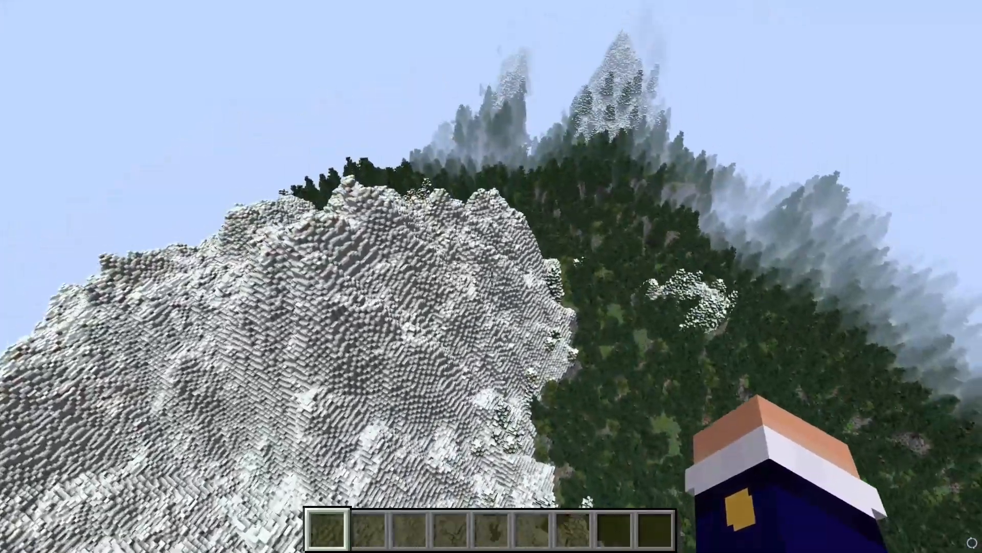
# - Cross the ridge, descend over the forested valley to ground level, and pause at the Game Menu
pyautogui.press('w')
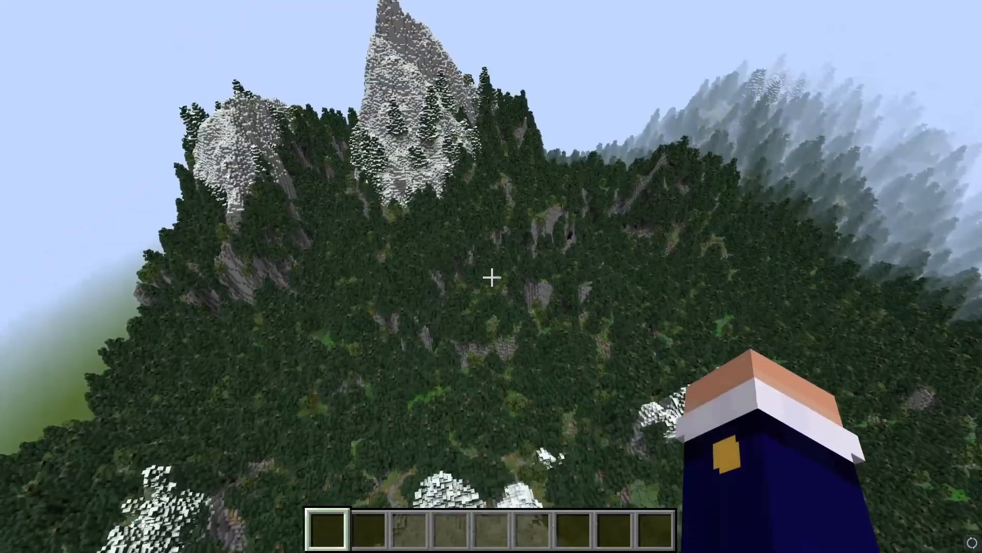
pyautogui.press('w')
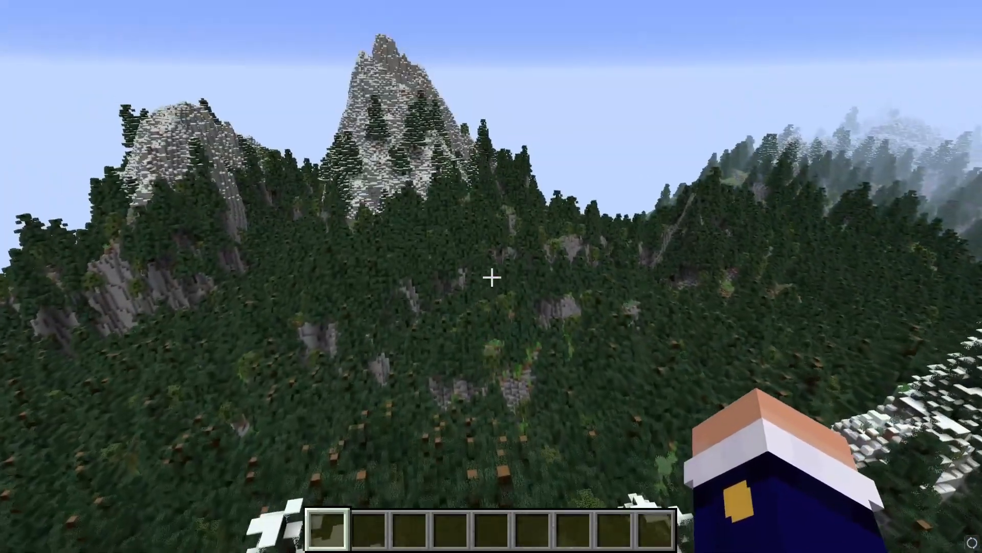
pyautogui.press('w')
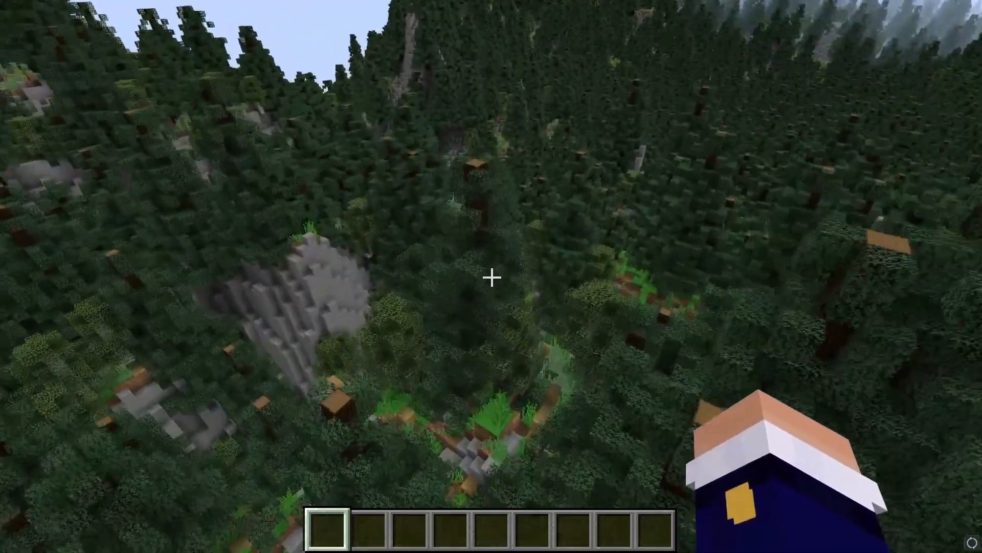
pyautogui.press('w')
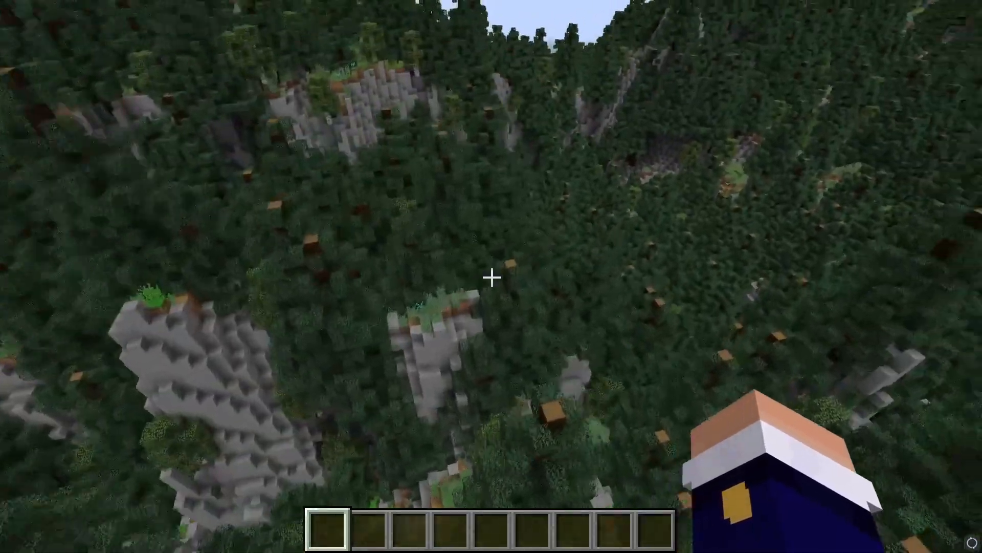
pyautogui.press('w')
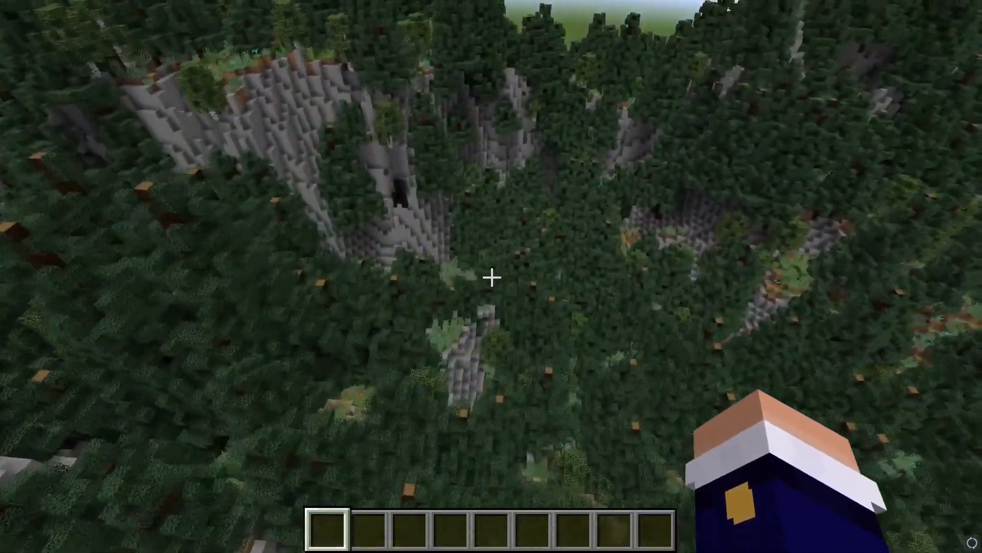
pyautogui.press('w')
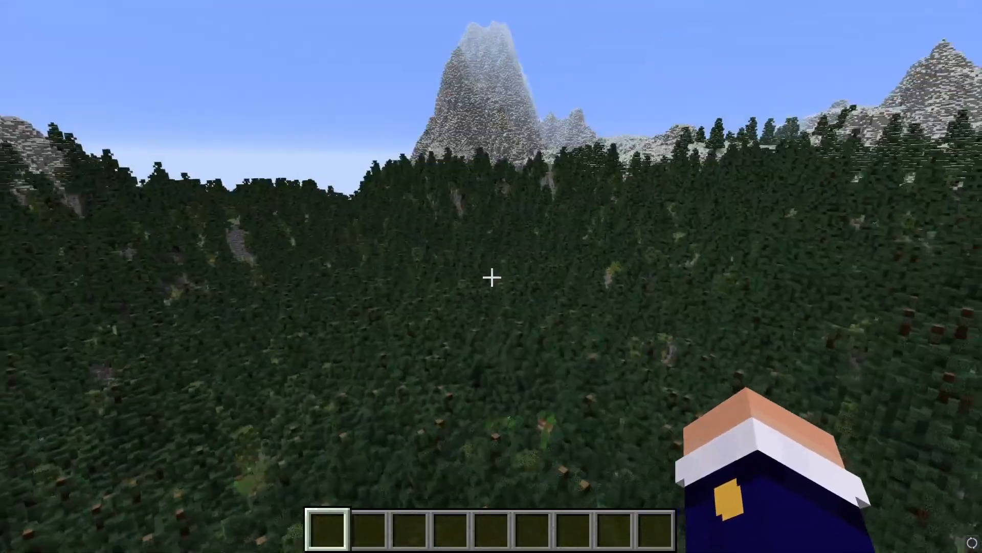
pyautogui.press('w')
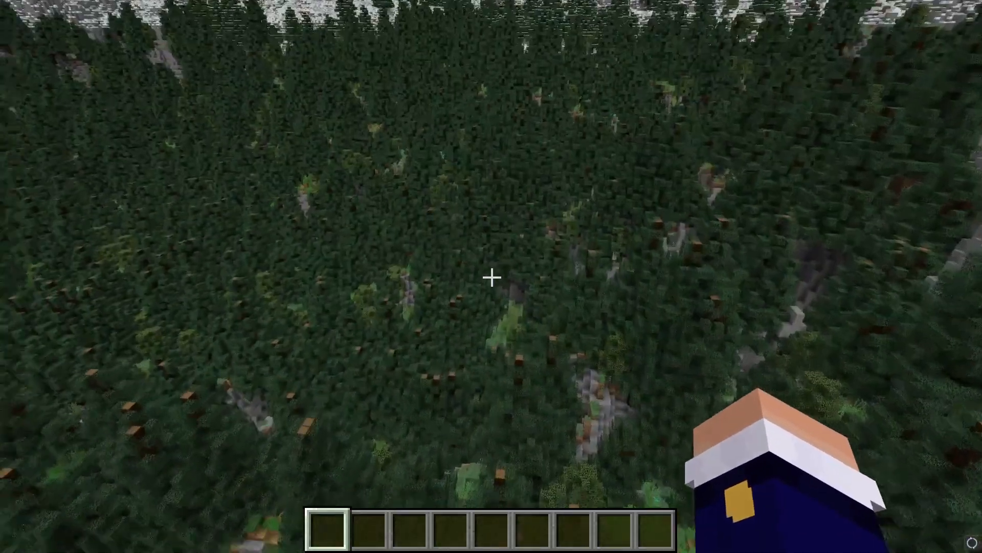
pyautogui.press('w')
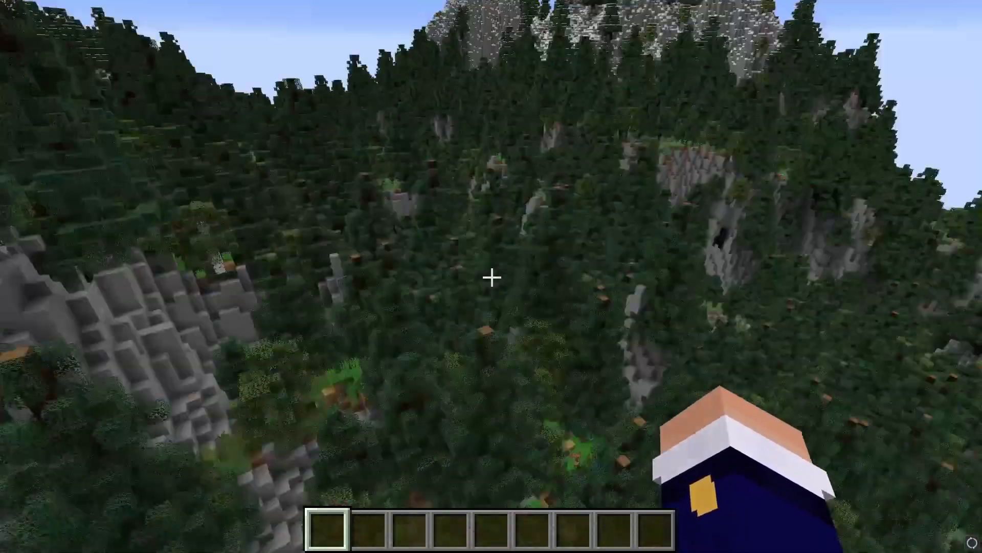
pyautogui.press('w')
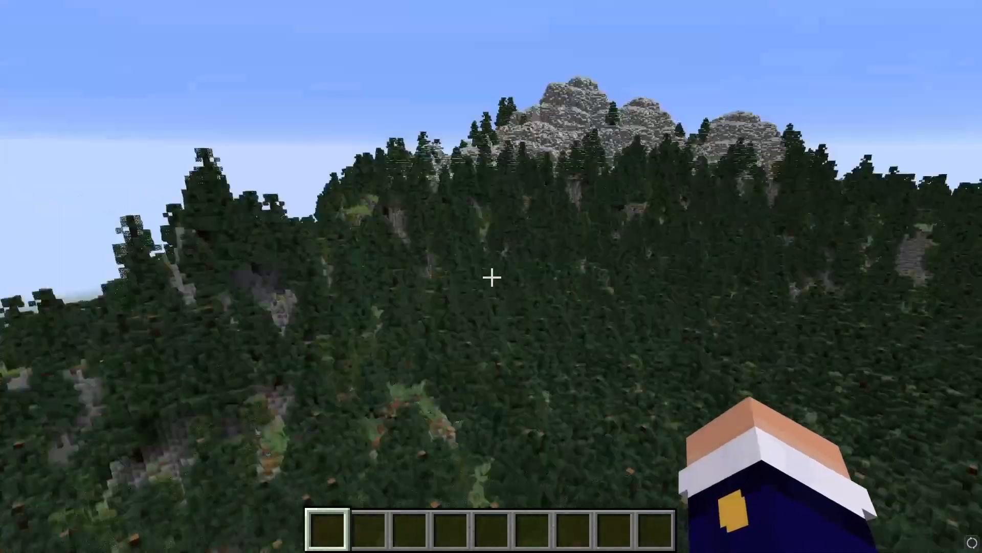
pyautogui.press('w')
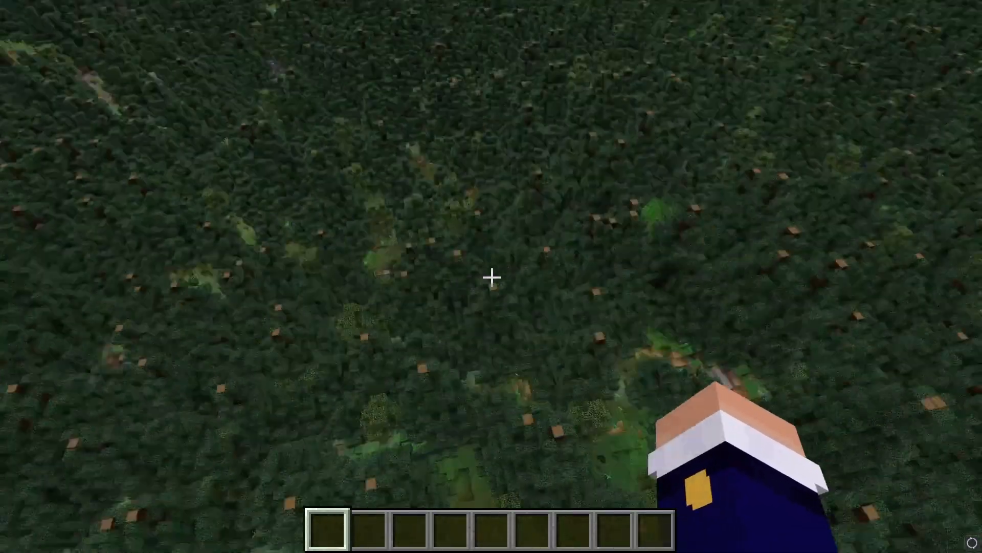
pyautogui.press('w')
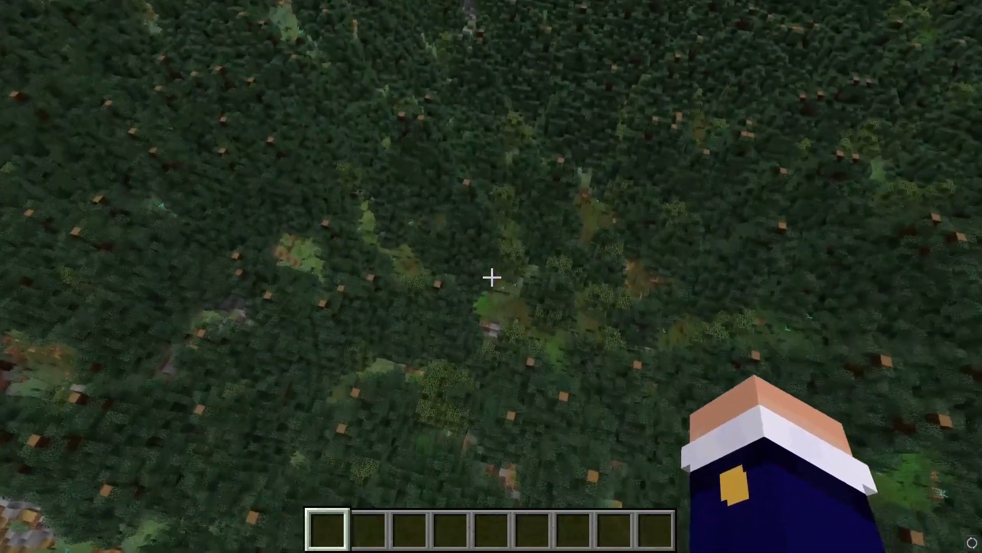
pyautogui.press('w')
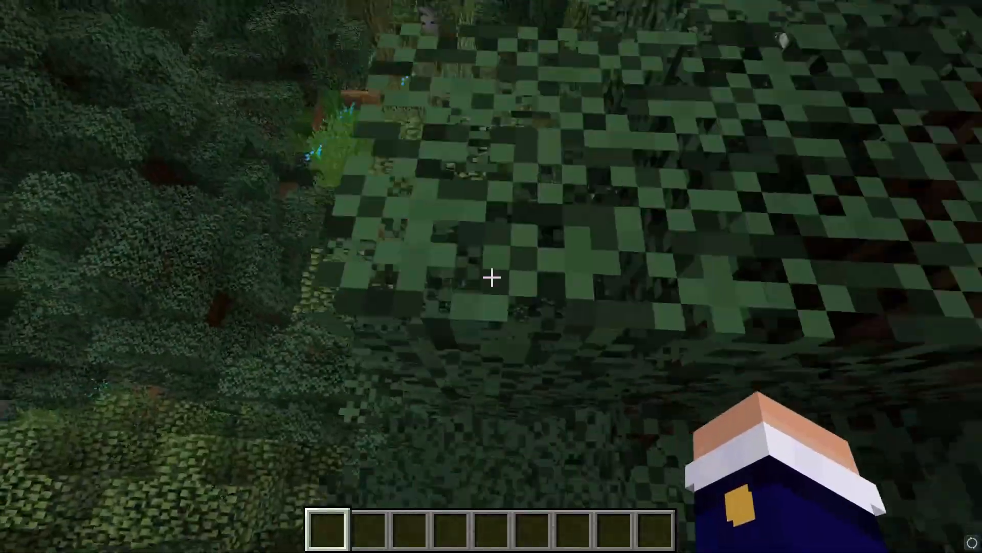
pyautogui.press('w')
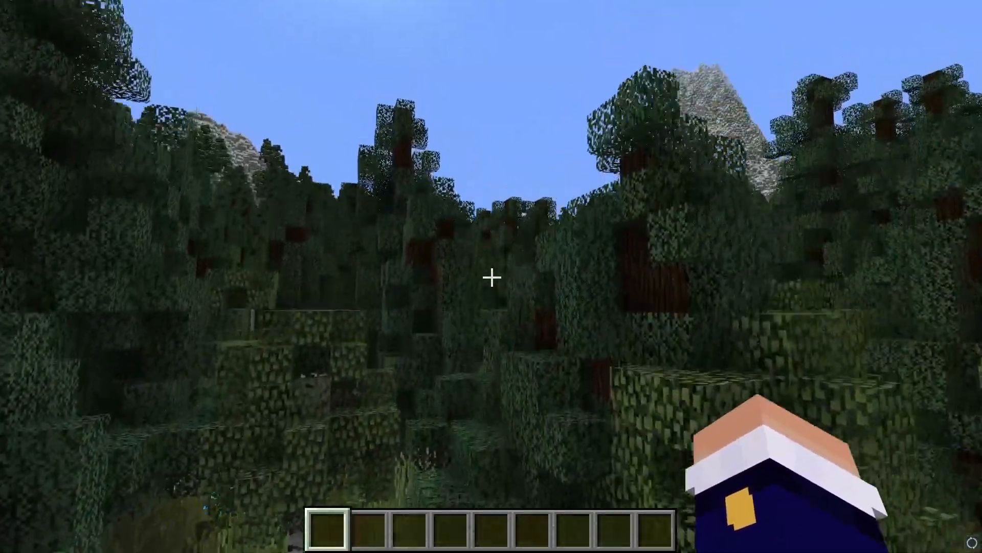
pyautogui.press('Escape')
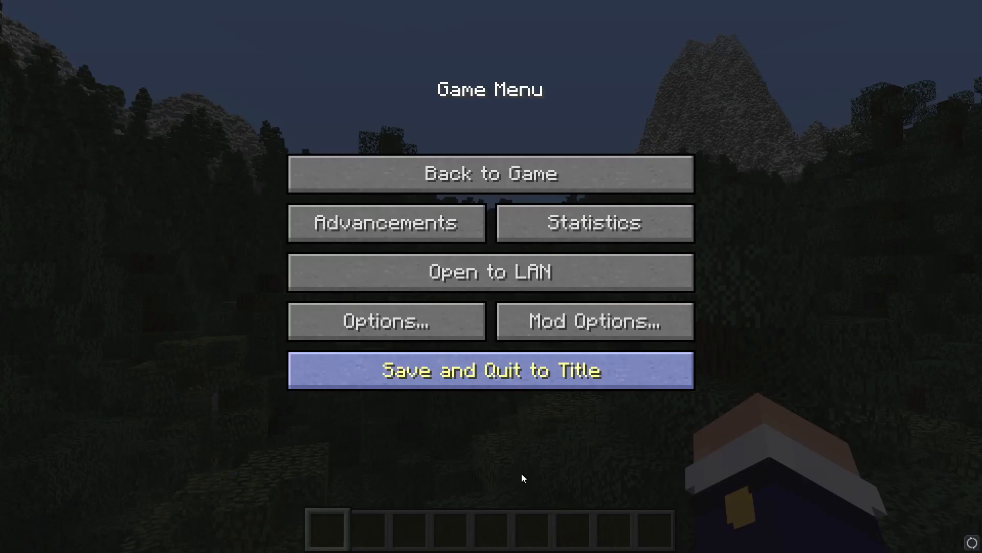
# - Save the world and quit to the title screen from the Game Menu
pyautogui.click(491, 370)
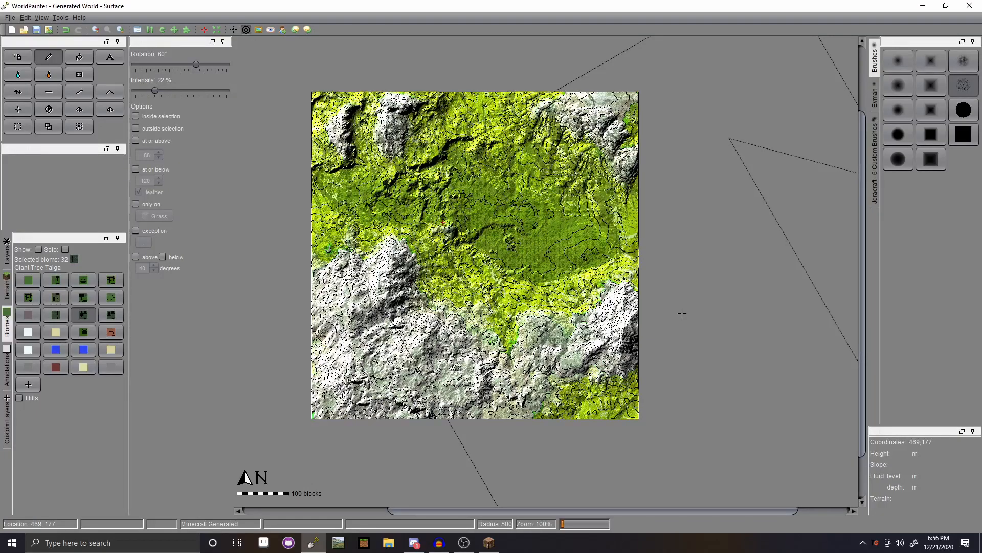
# - Save the project over YoutubeTutorial.world, confirming the overwrite
pyautogui.hotkey('ctrl', 's')
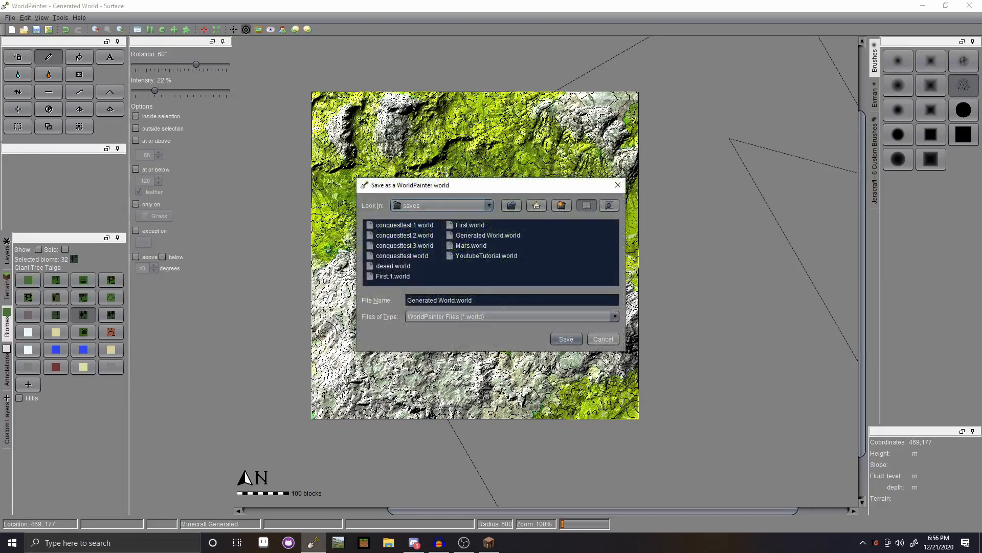
pyautogui.click(479, 258)
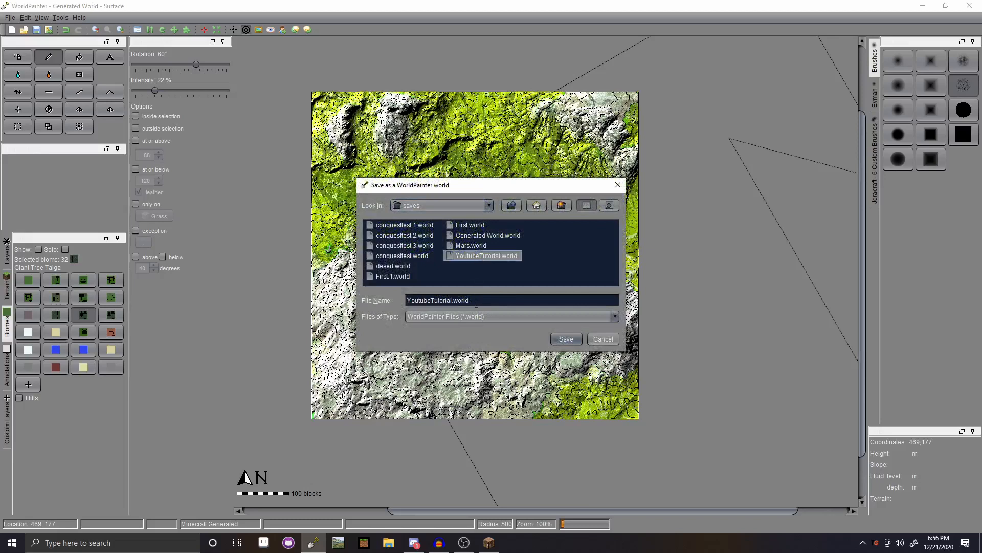
pyautogui.click(565, 344)
pyautogui.click(514, 289)
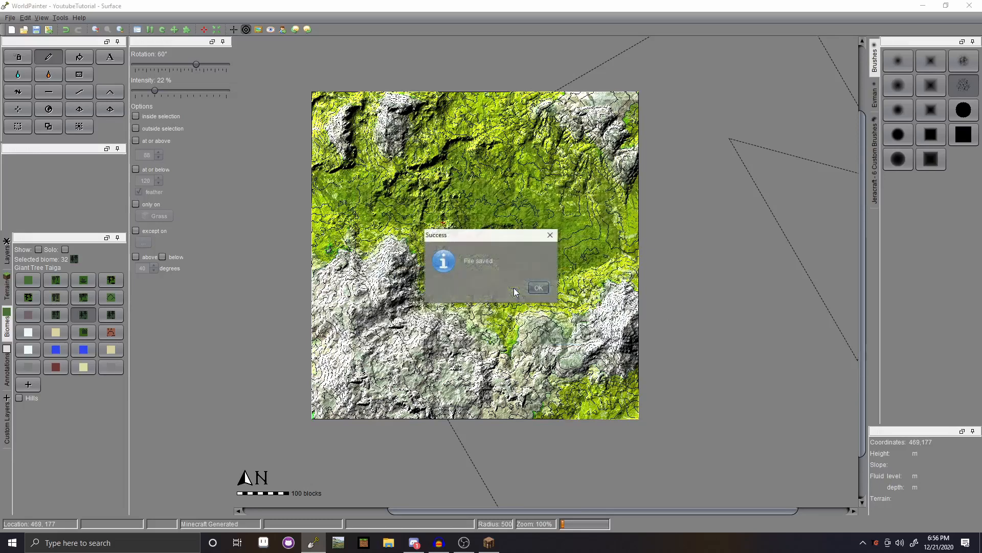
pyautogui.click(538, 287)
pyautogui.scroll(8, 620, 342)
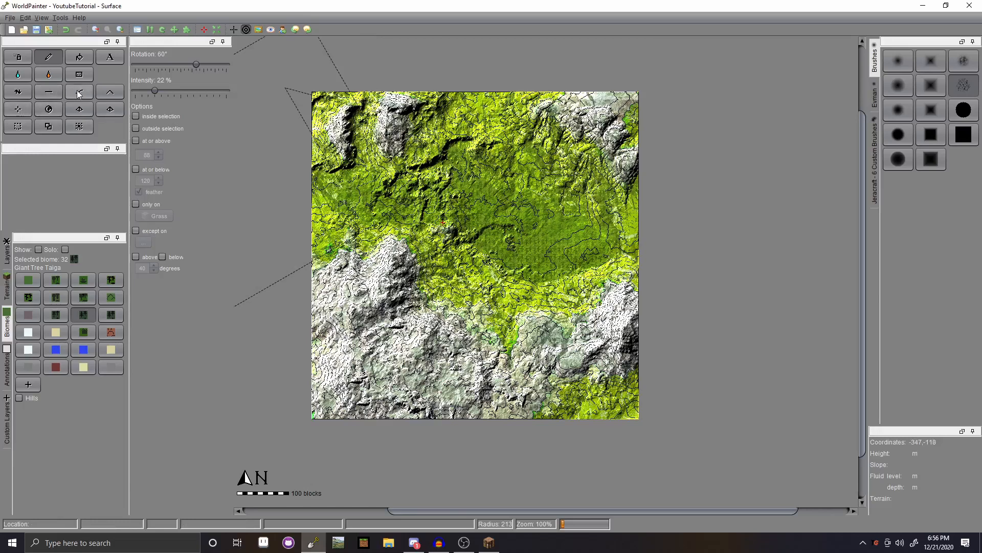
# - Select the Flatten tool with an irregular brush from the Evman collection
pyautogui.click(49, 91)
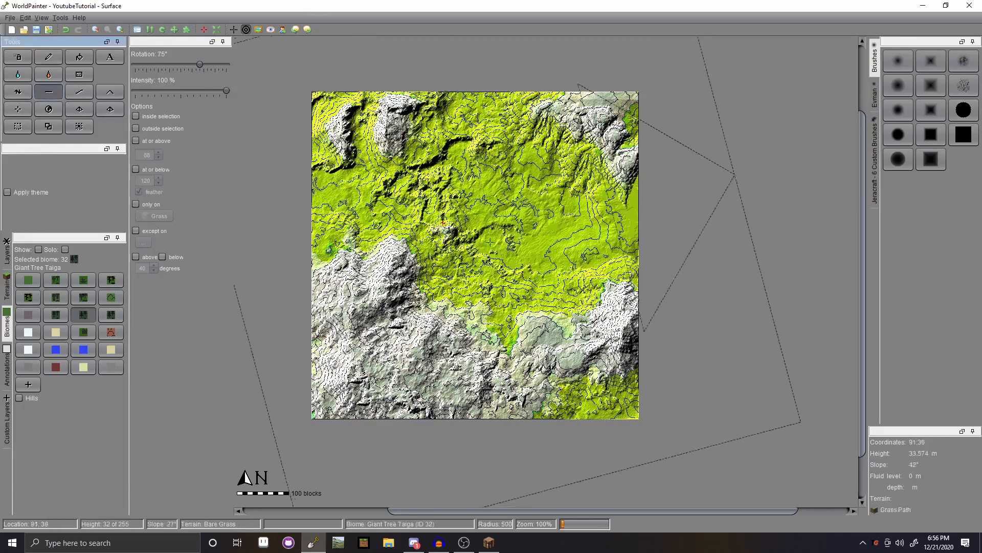
pyautogui.click(875, 137)
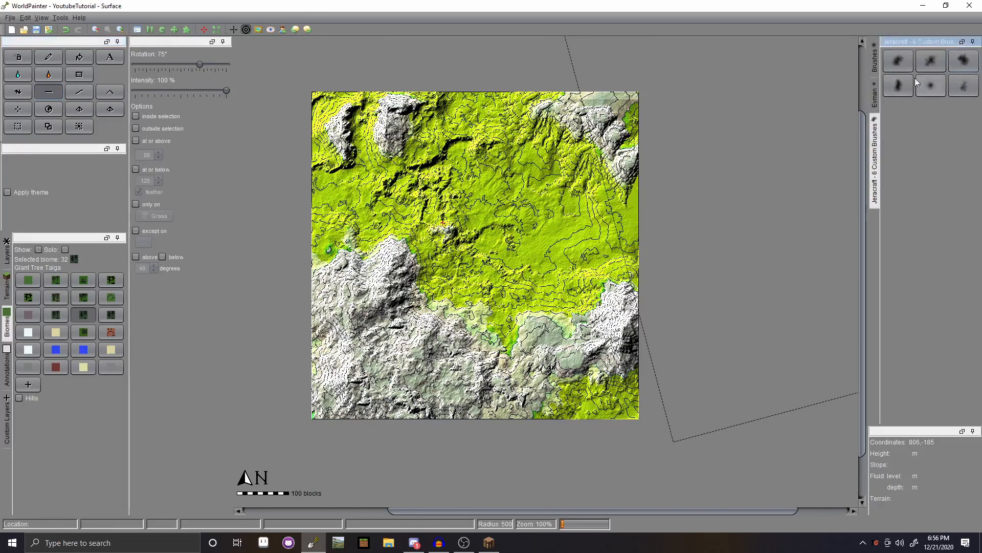
pyautogui.click(875, 96)
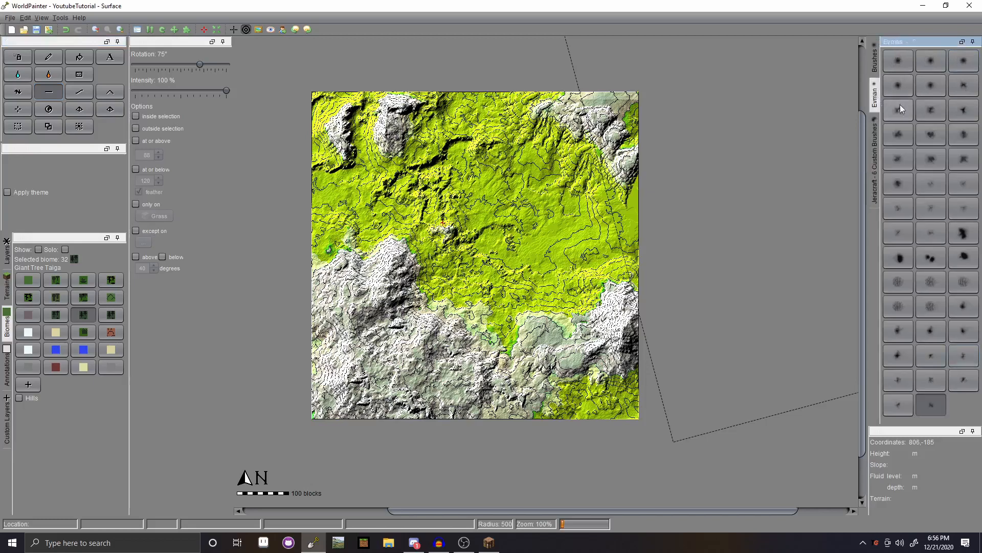
pyautogui.click(964, 233)
# - Try flattening several spots on the map, undoing each attempt
pyautogui.click(399, 333)
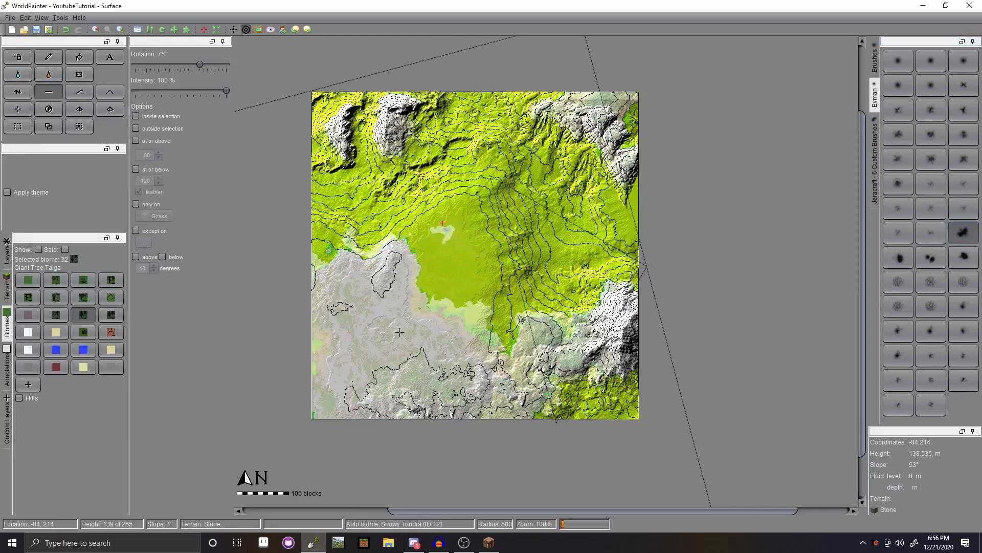
pyautogui.hotkey('ctrl', 'z')
pyautogui.click(398, 331)
pyautogui.hotkey('ctrl', 'z')
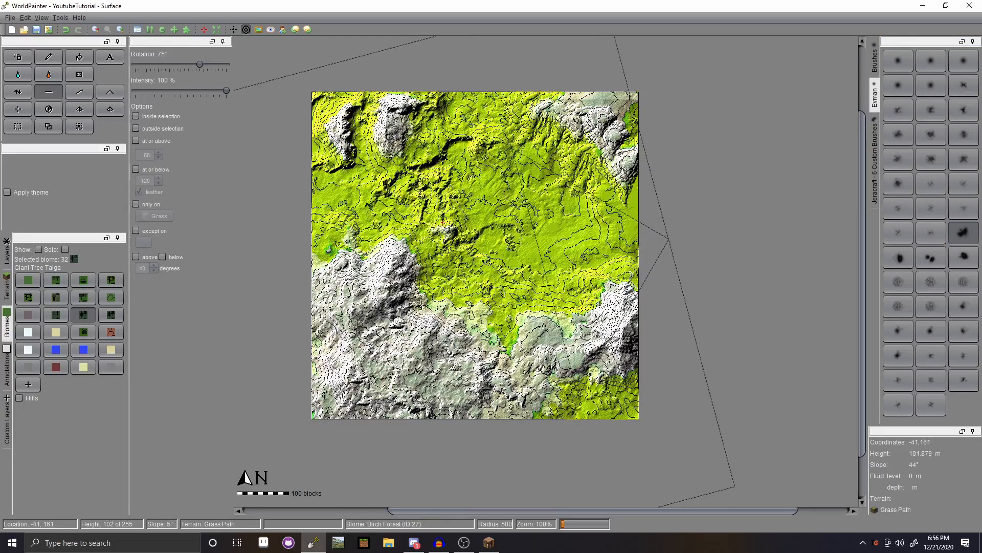
pyautogui.click(423, 306)
pyautogui.hotkey('ctrl', 'z')
pyautogui.click(431, 296)
pyautogui.hotkey('ctrl', 'z')
# - Enlarge the brush and flatten the lower-left mountain into stepped plateaus
pyautogui.scroll(1, 385, 317)
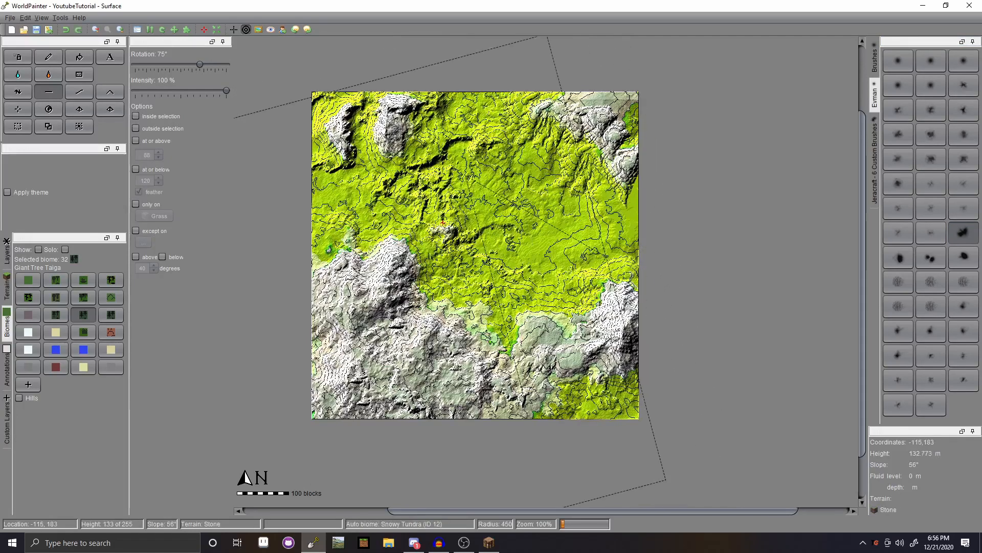
pyautogui.scroll(14, 384, 316)
pyautogui.click(384, 316)
pyautogui.click(372, 293)
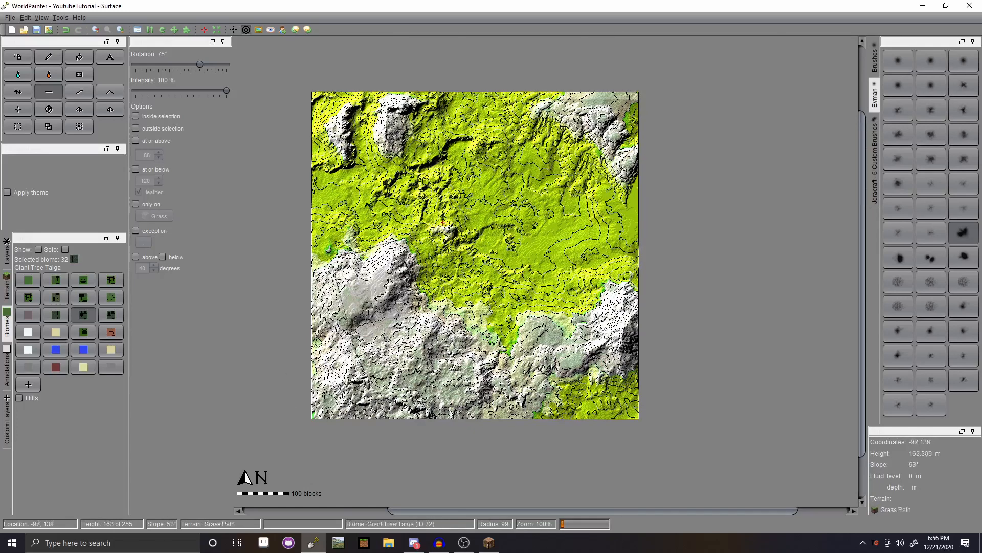
pyautogui.click(388, 293)
pyautogui.click(401, 313)
pyautogui.click(362, 331)
pyautogui.click(319, 367)
pyautogui.click(369, 398)
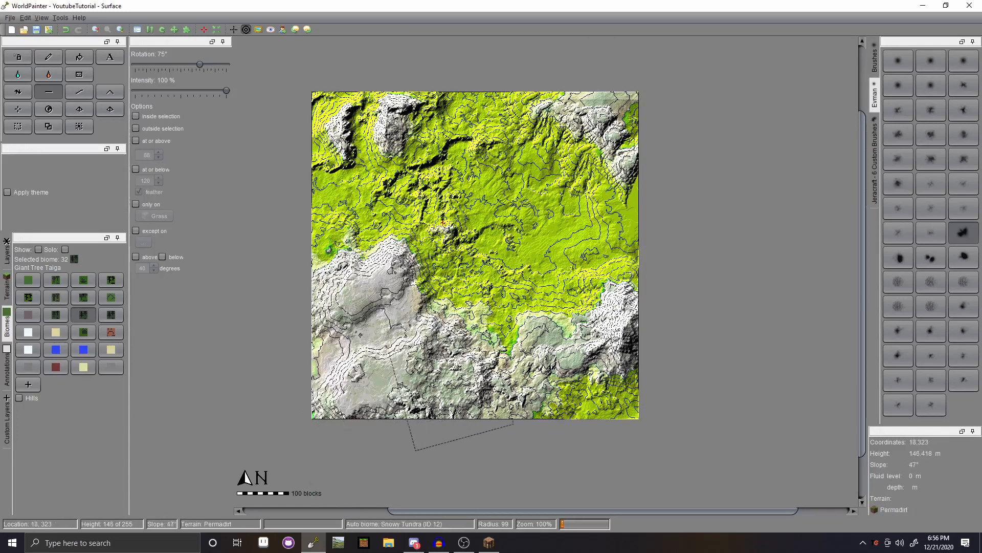
# - Level the lower-middle, right-side and upper-left mountains plus upper-middle green patches
pyautogui.moveTo(452, 387)
pyautogui.mouseDown()
pyautogui.moveTo(599, 353)
pyautogui.moveTo(617, 333)
pyautogui.moveTo(594, 314)
pyautogui.moveTo(591, 379)
pyautogui.mouseUp()
pyautogui.click(611, 182)
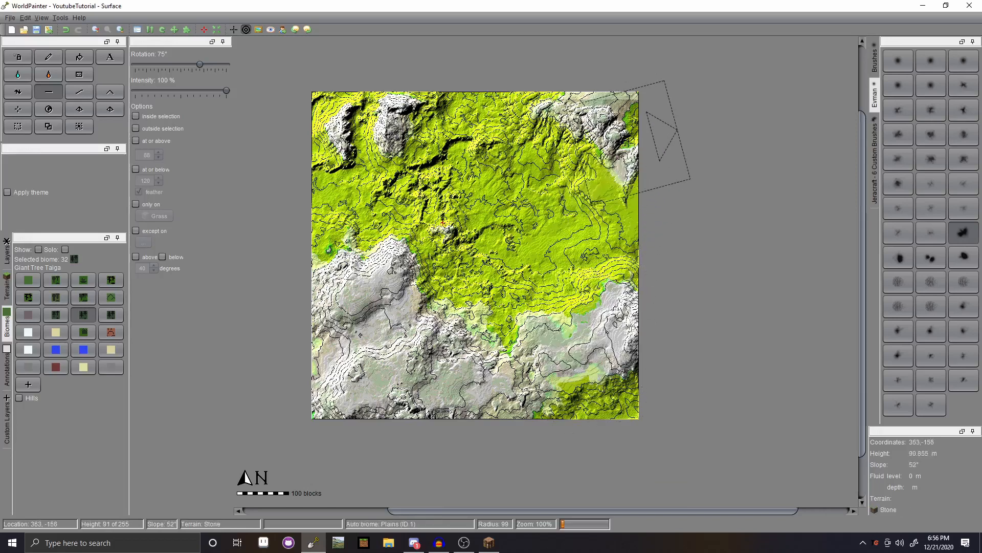
pyautogui.moveTo(629, 143)
pyautogui.mouseDown()
pyautogui.moveTo(571, 97)
pyautogui.moveTo(580, 163)
pyautogui.mouseUp()
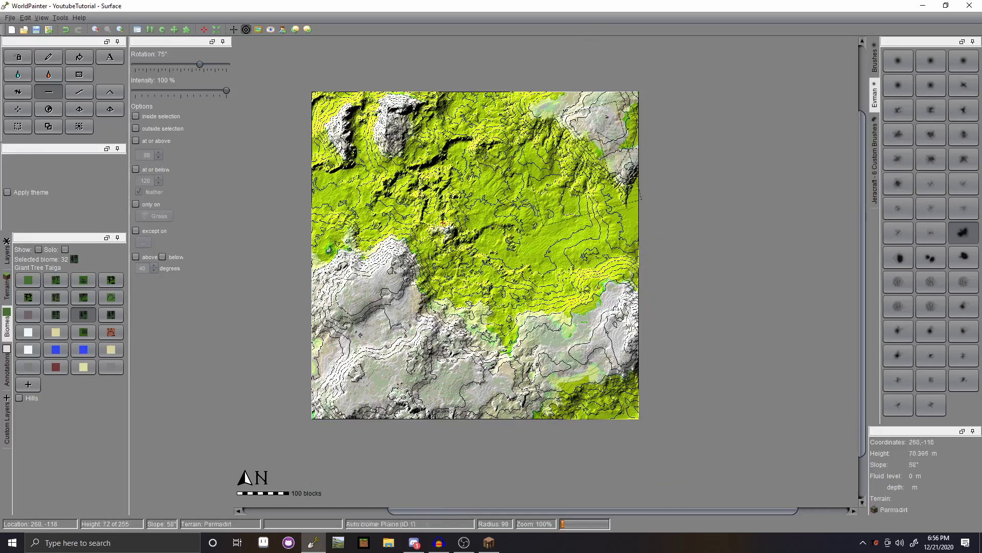
pyautogui.moveTo(379, 110)
pyautogui.mouseDown()
pyautogui.moveTo(392, 130)
pyautogui.moveTo(349, 152)
pyautogui.moveTo(330, 186)
pyautogui.mouseUp()
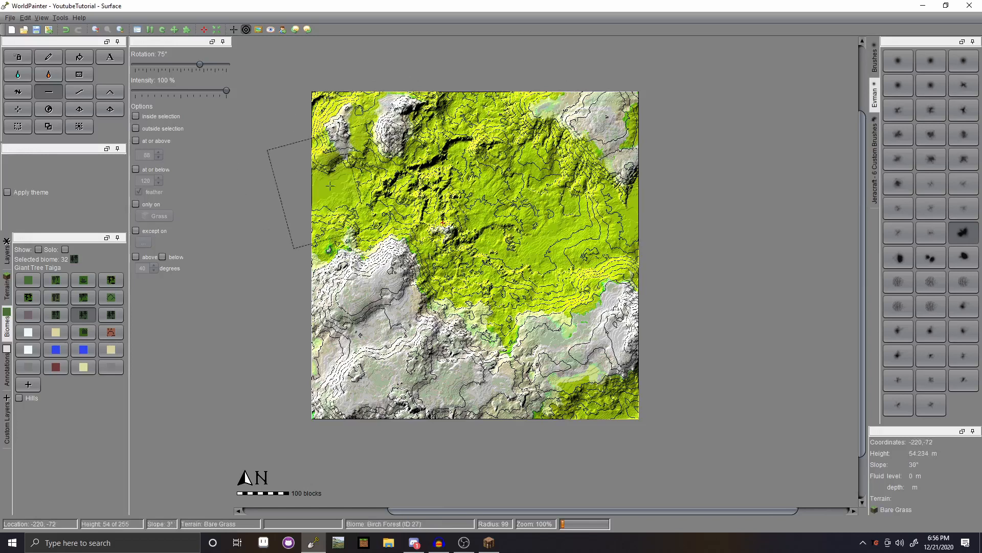
pyautogui.click(426, 152)
pyautogui.click(459, 186)
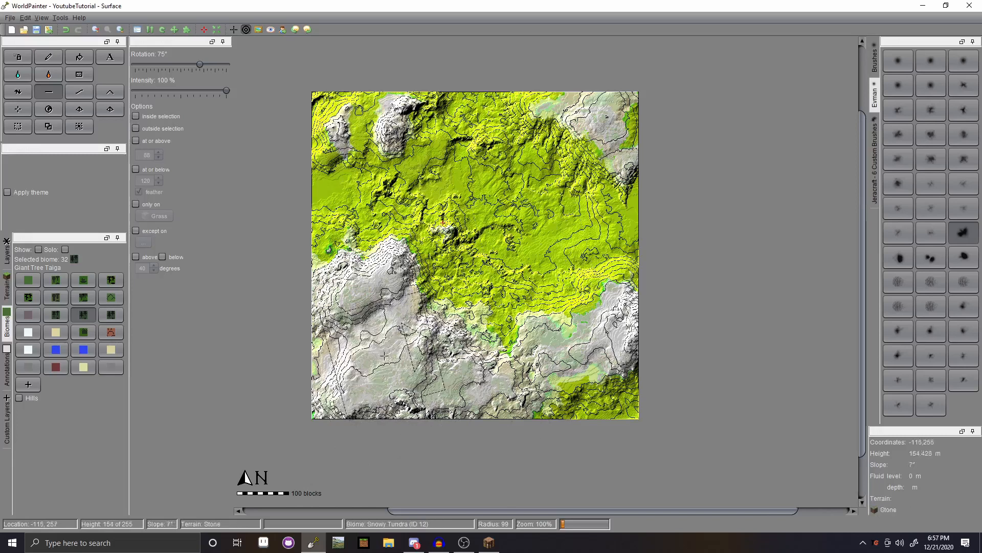
pyautogui.click(384, 354)
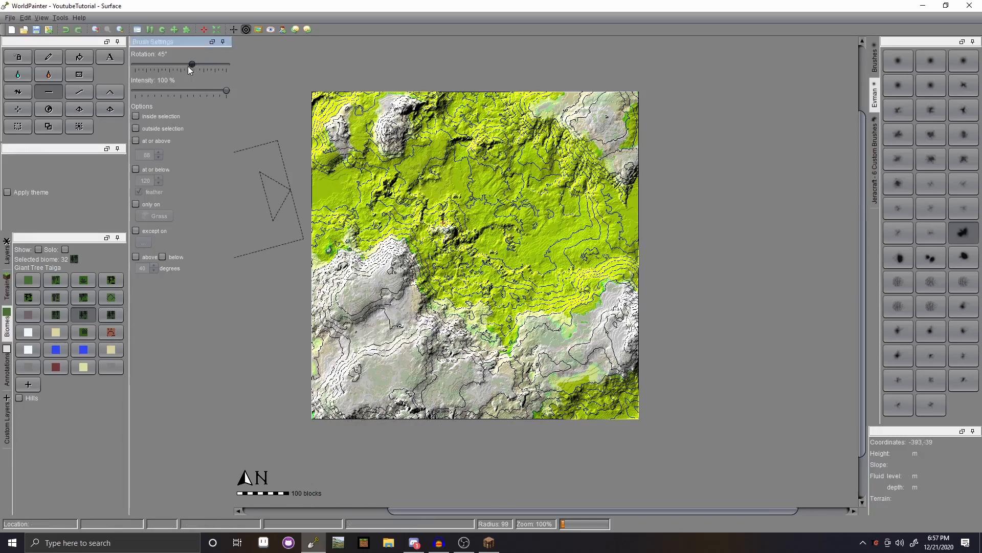
# - Rotate the brush to 15° and flatten the lower-left, lower-centre and central terrain
pyautogui.moveTo(188, 67); pyautogui.dragTo(183, 67)
pyautogui.click(381, 353)
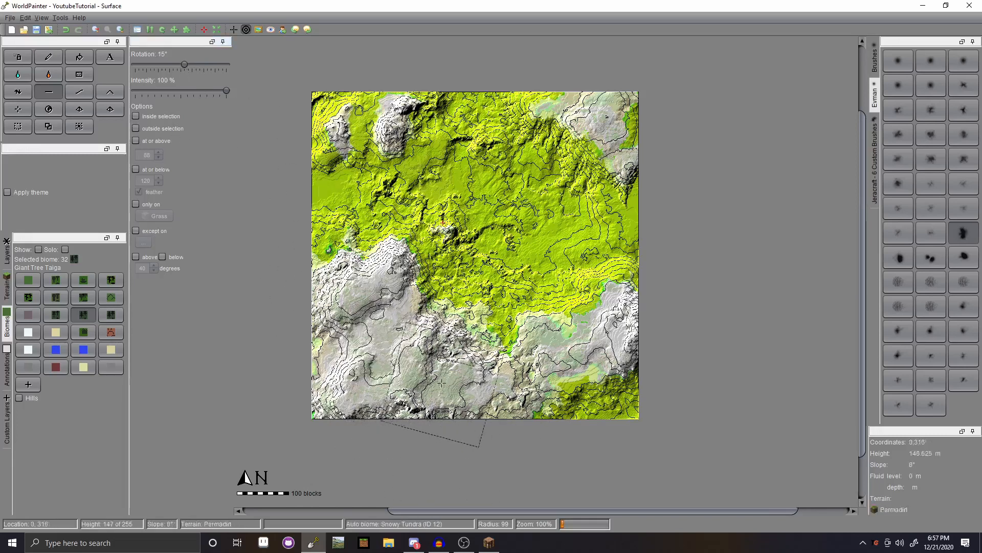
pyautogui.click(450, 367)
pyautogui.click(464, 336)
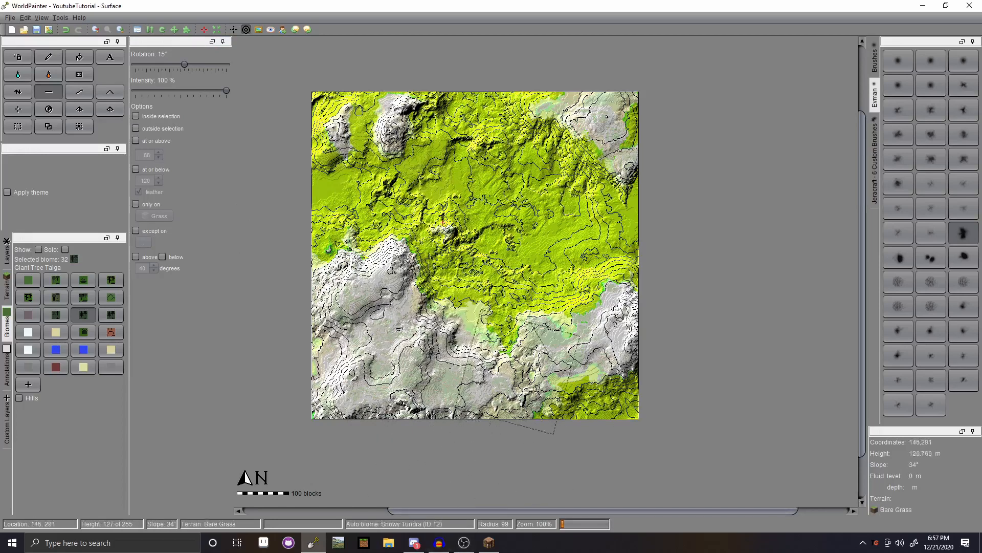
pyautogui.click(511, 272)
pyautogui.click(474, 262)
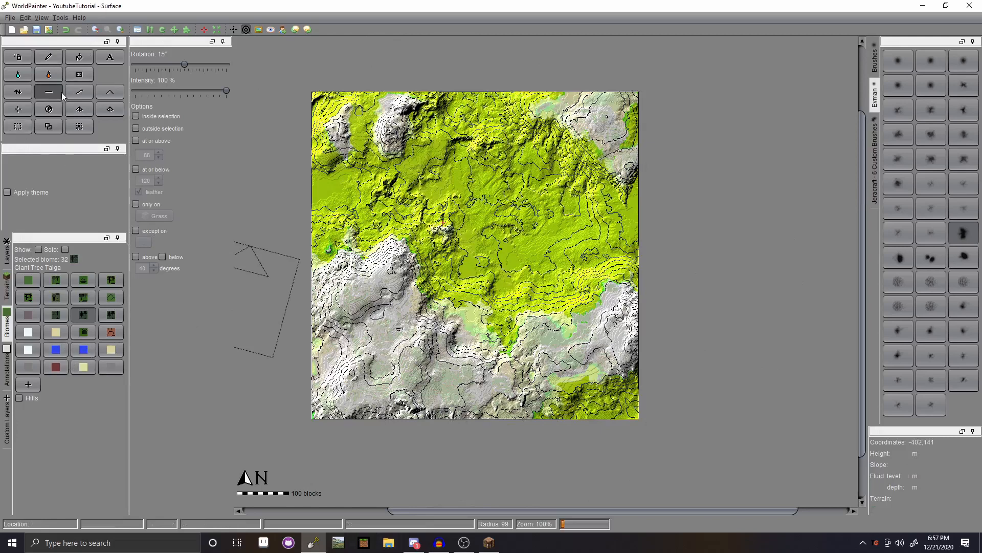
# - Show the Terrain materials palette, pick another Evman brush, glance through the View/Edit menus, then switch to OBS
pyautogui.click(7, 293)
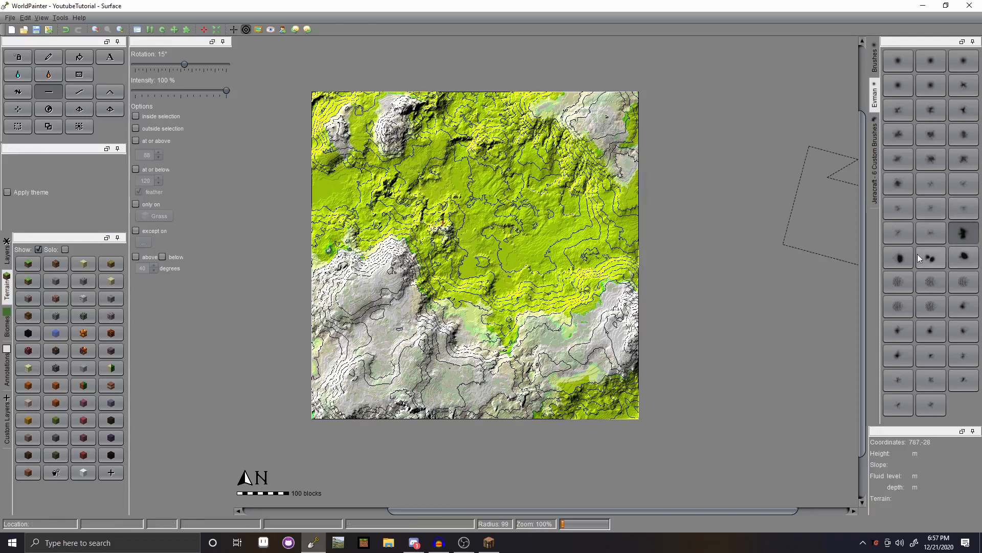
pyautogui.click(899, 259)
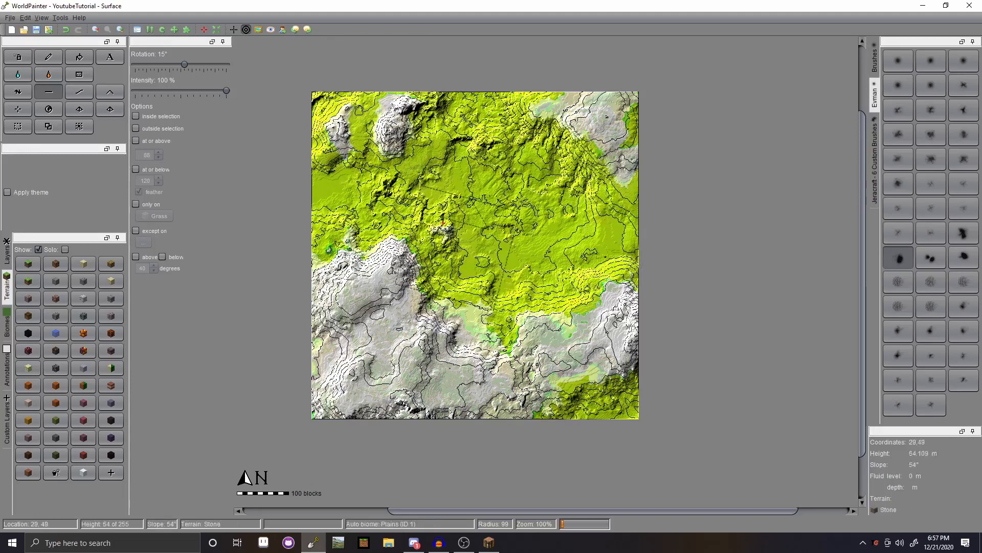
pyautogui.click(38, 18)
pyautogui.moveTo(30, 19)
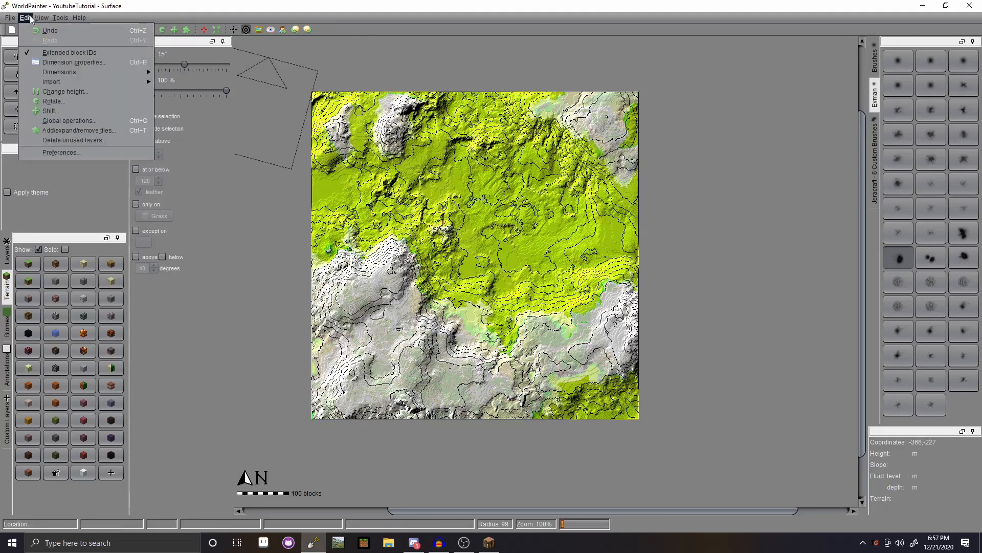
pyautogui.click(766, 281)
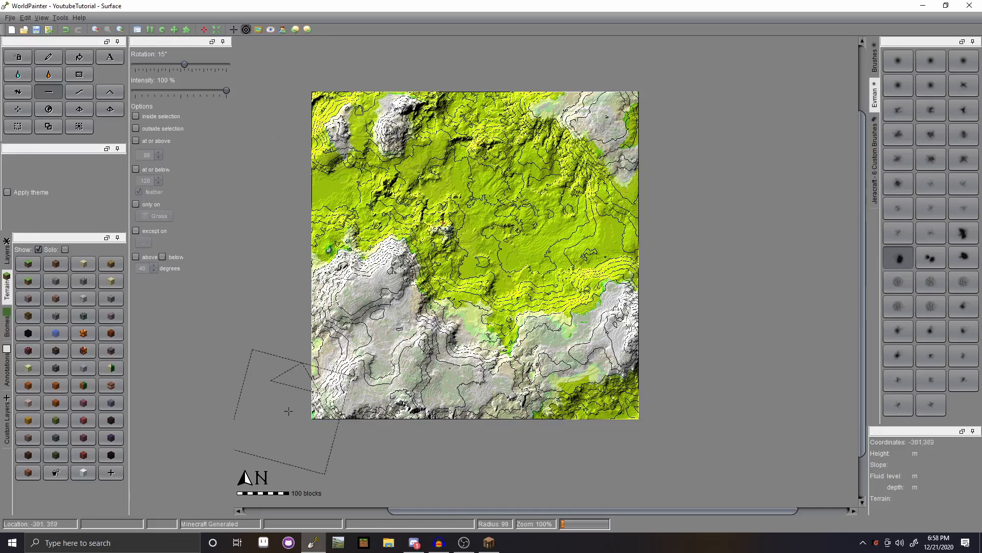
pyautogui.click(458, 543)
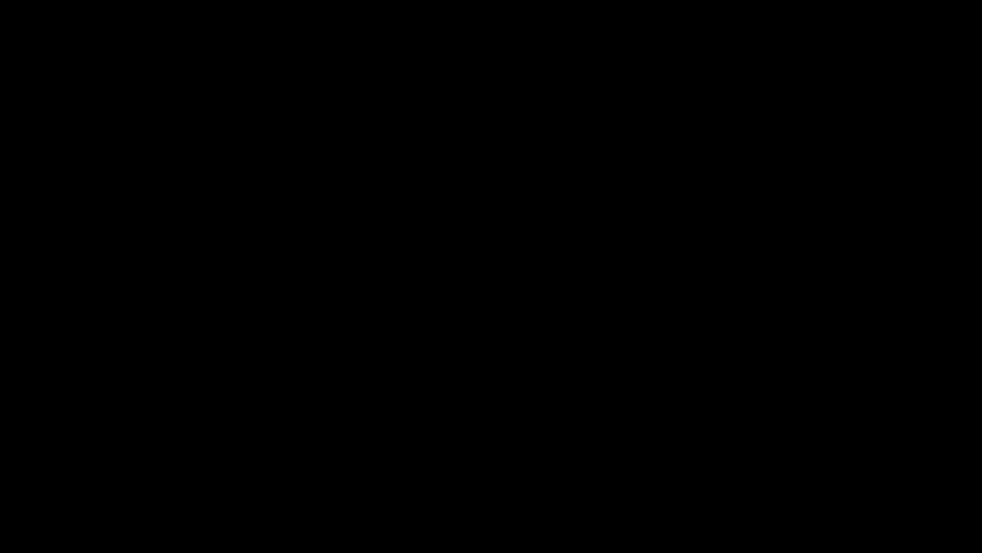